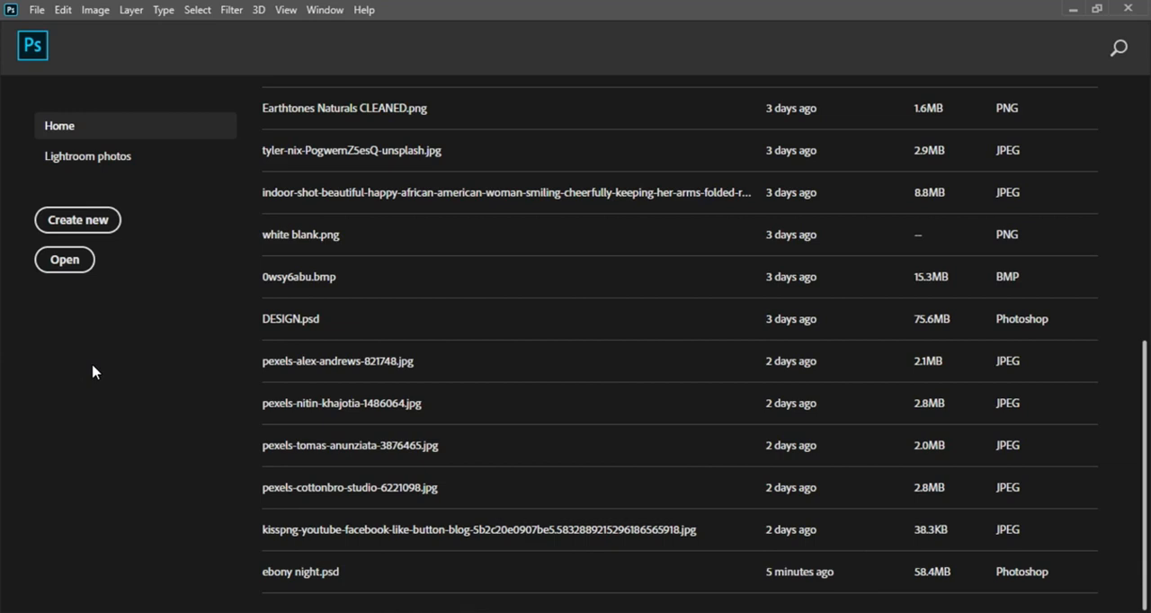
Step: Create a new 4 by 4 inch document at 300 pixels/inch in 8-bit RGB Color with a white background
left_click(101, 222)
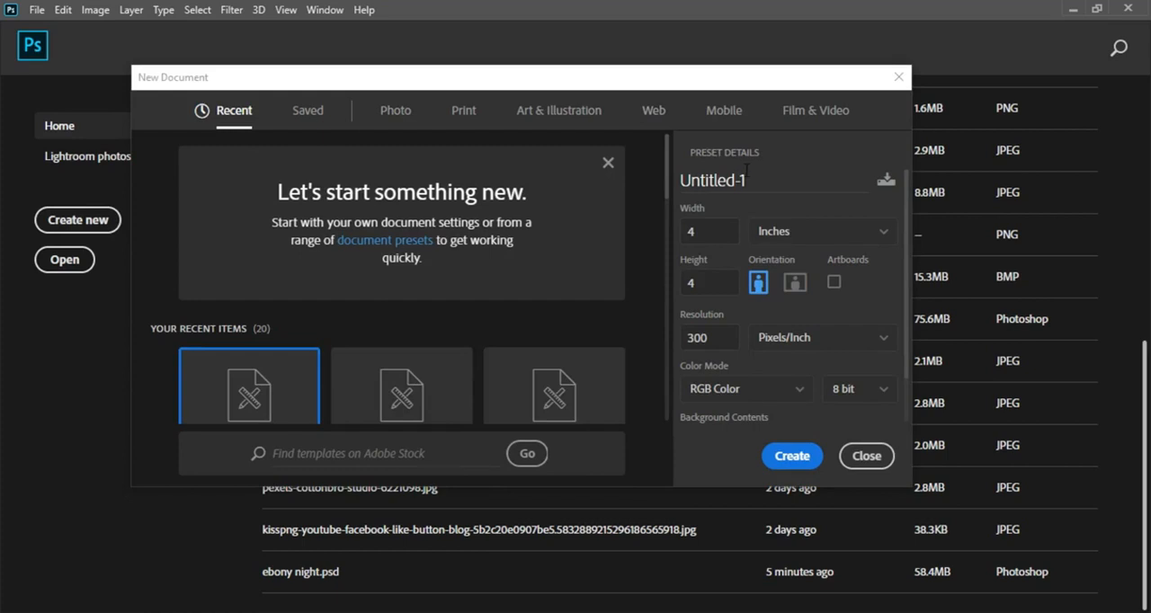
left_click(791, 241)
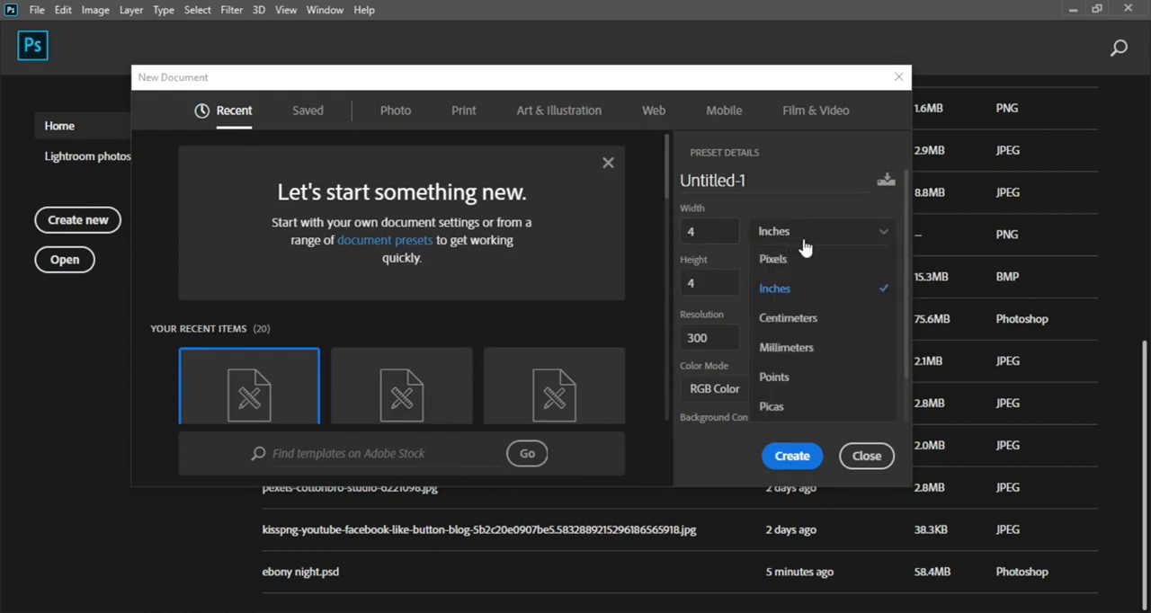
left_click(787, 286)
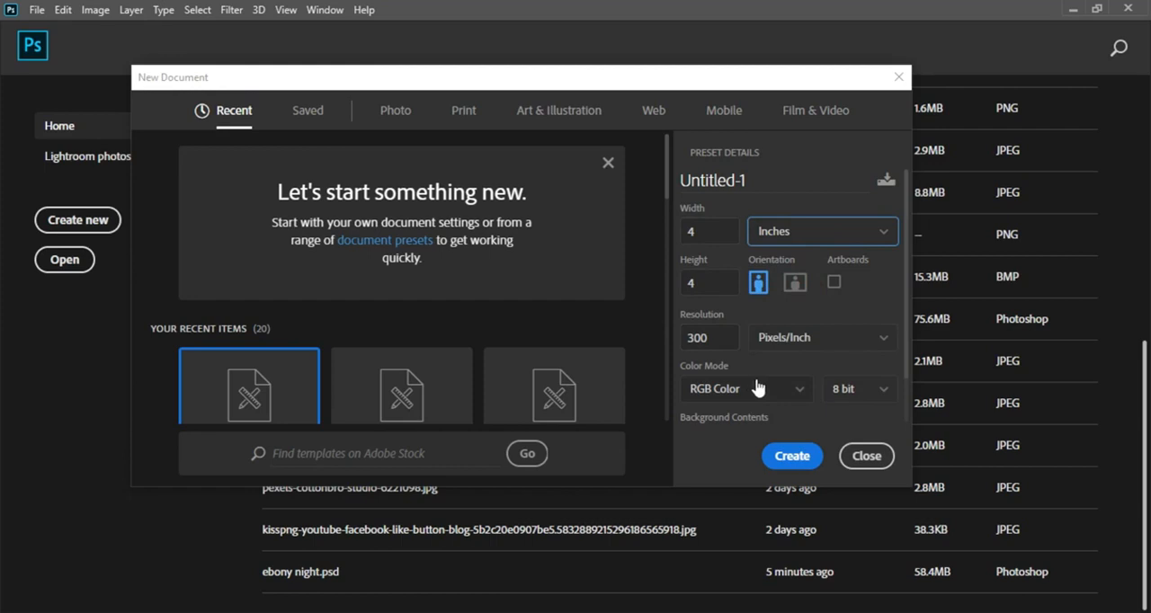
scroll(903, 358, "down", 2)
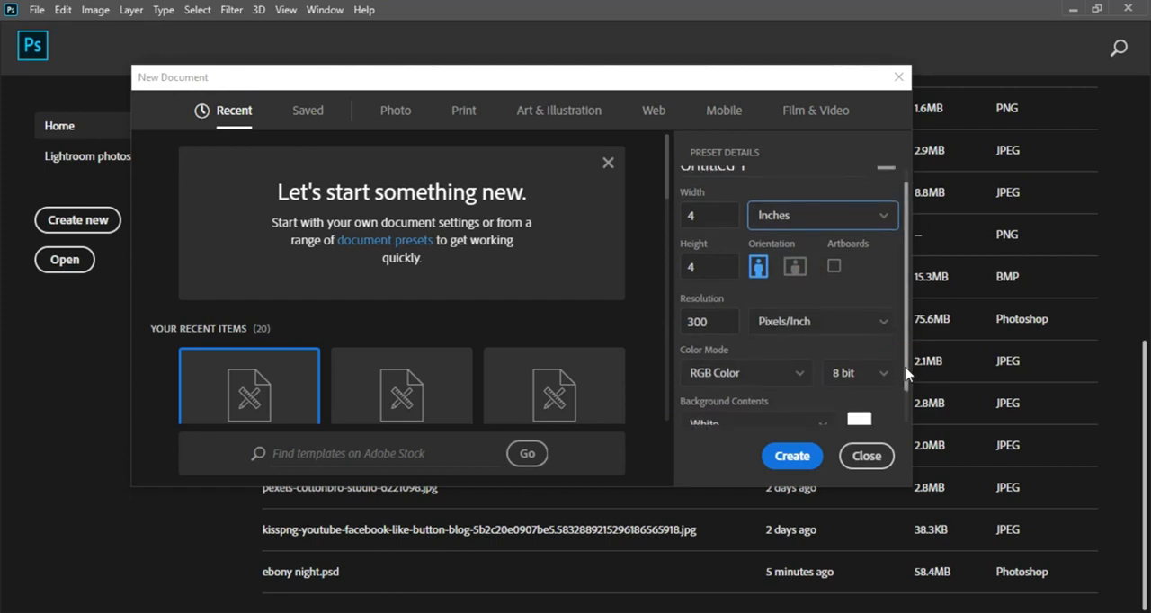
scroll(897, 360, "up", 2)
left_click(795, 456)
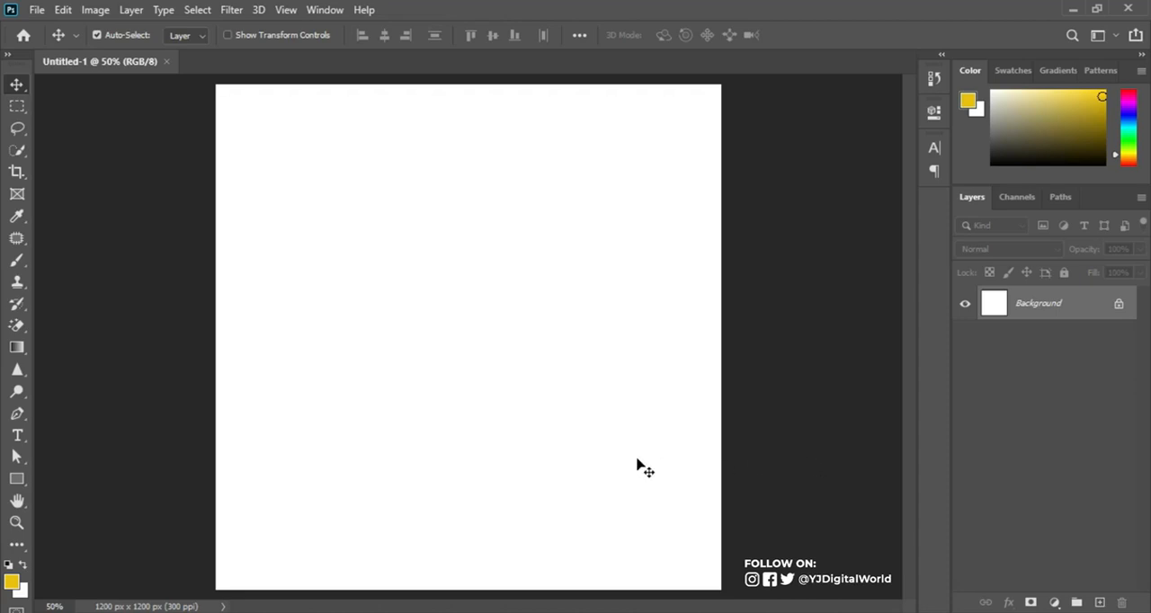
Step: Place the STAGE image from File Explorer's EBONY NIGHT folder into the Photoshop document so it fills the canvas
key("alt+Tab")
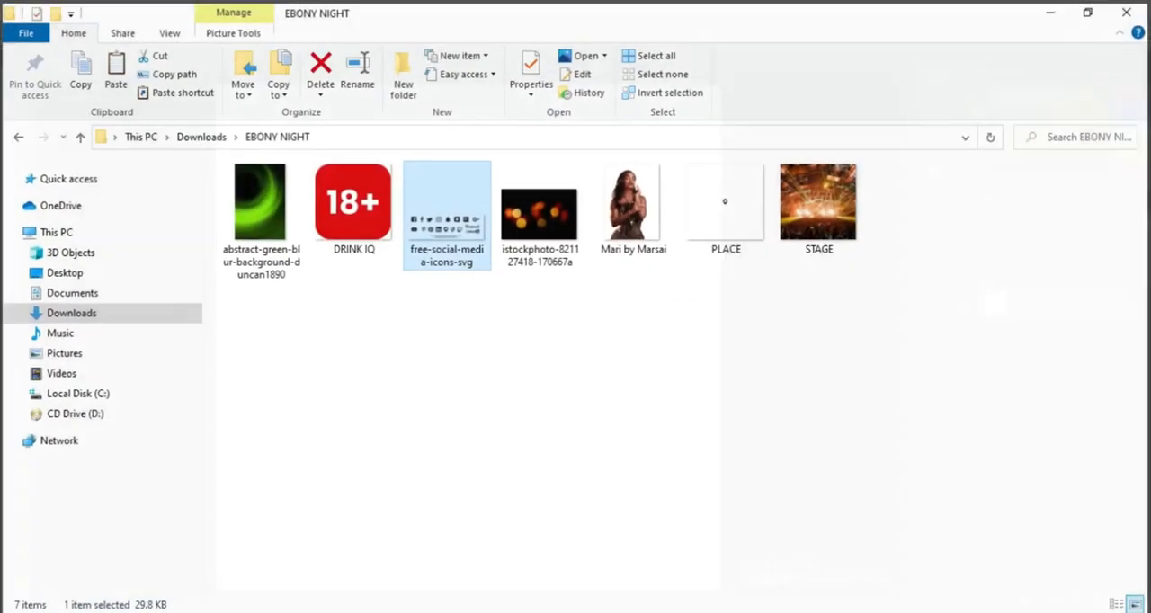
left_click_drag(839, 212, 518, 439)
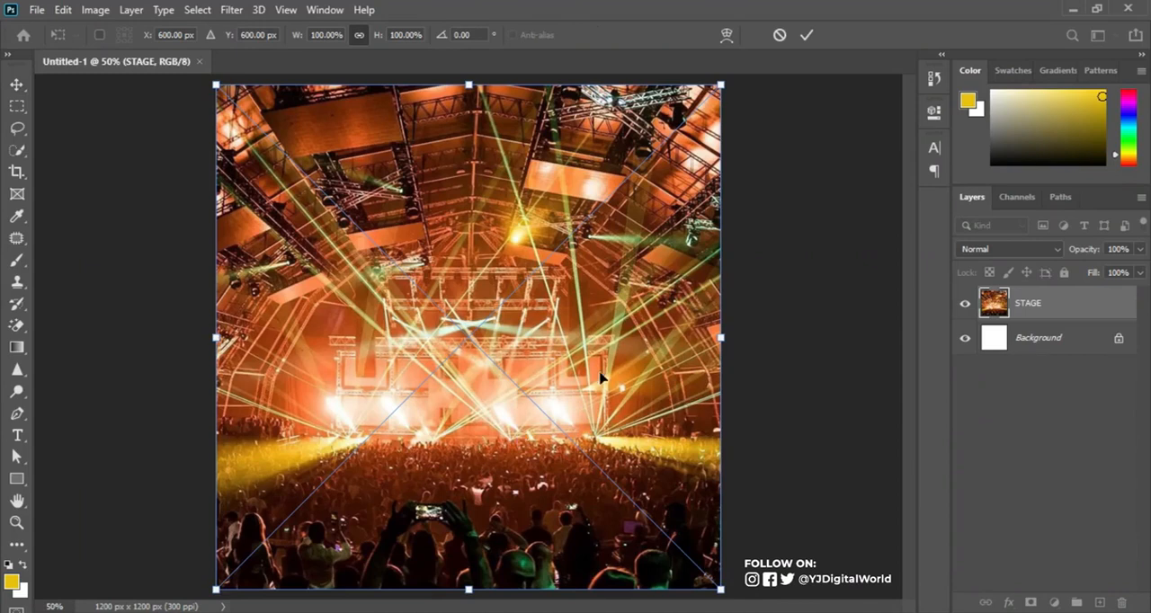
key("Return")
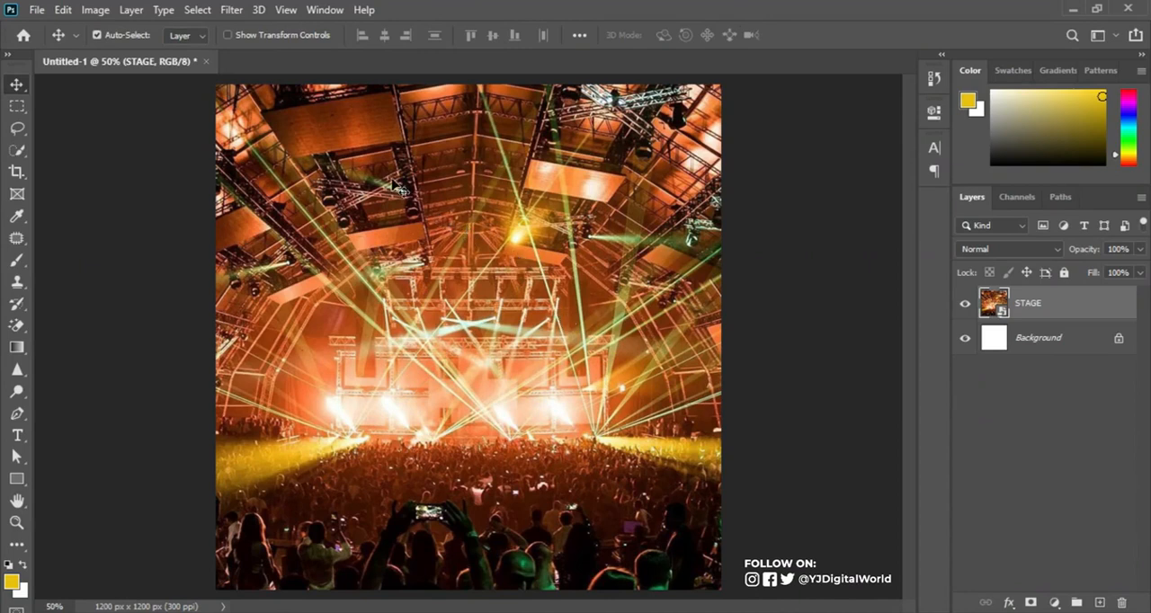
Step: Apply a 74 px Field Blur to the STAGE layer and collapse its smart filter list
left_click(231, 11)
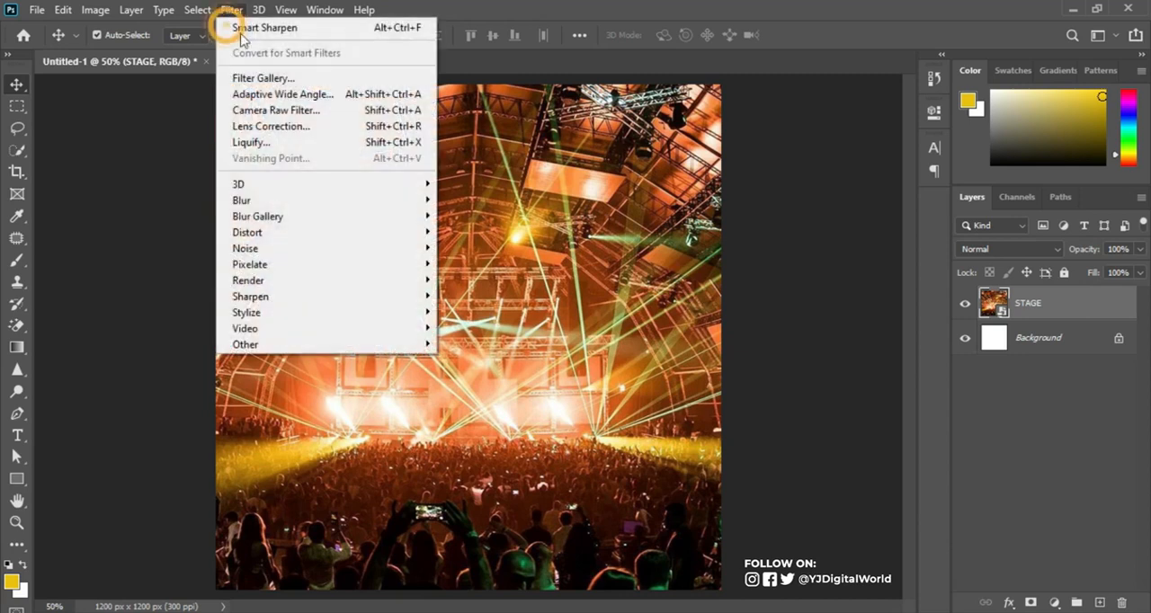
mouse_move(334, 217)
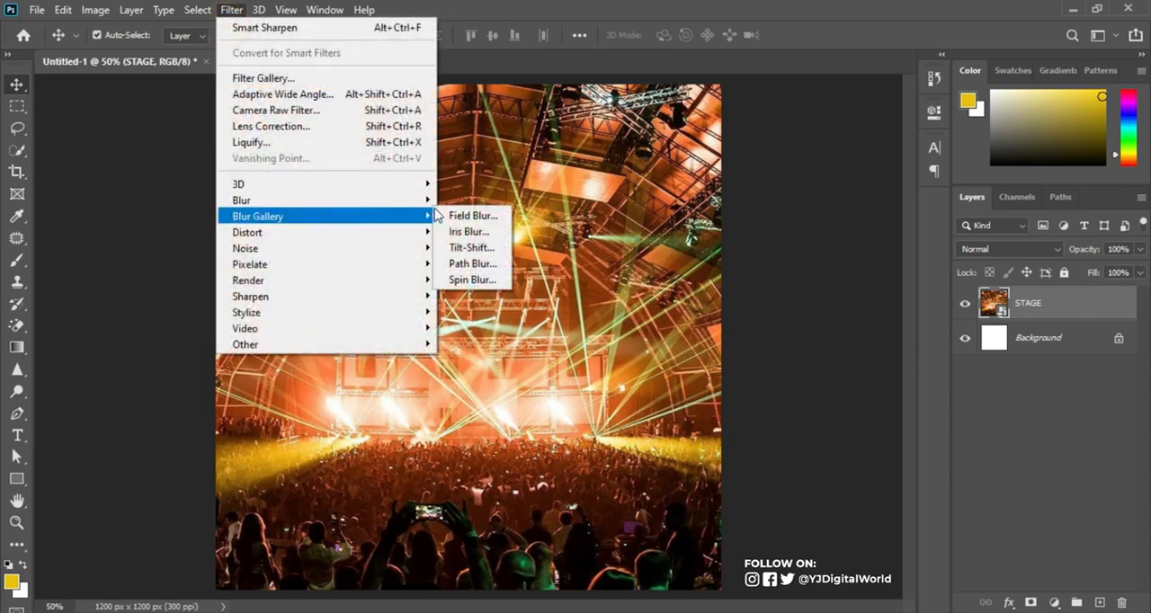
left_click(463, 215)
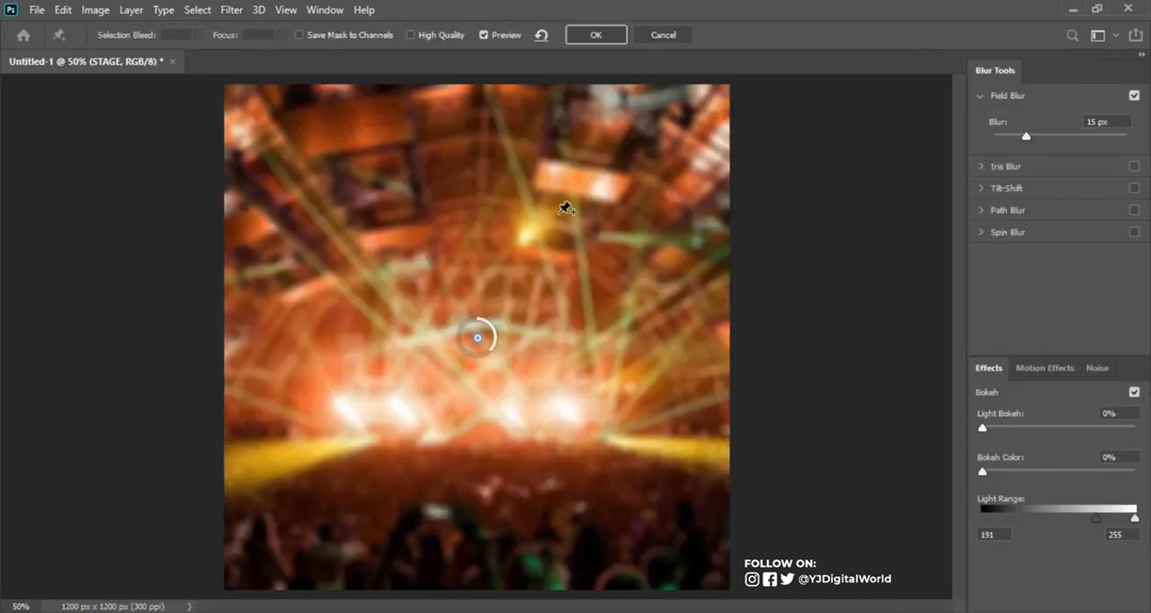
left_click(1096, 123)
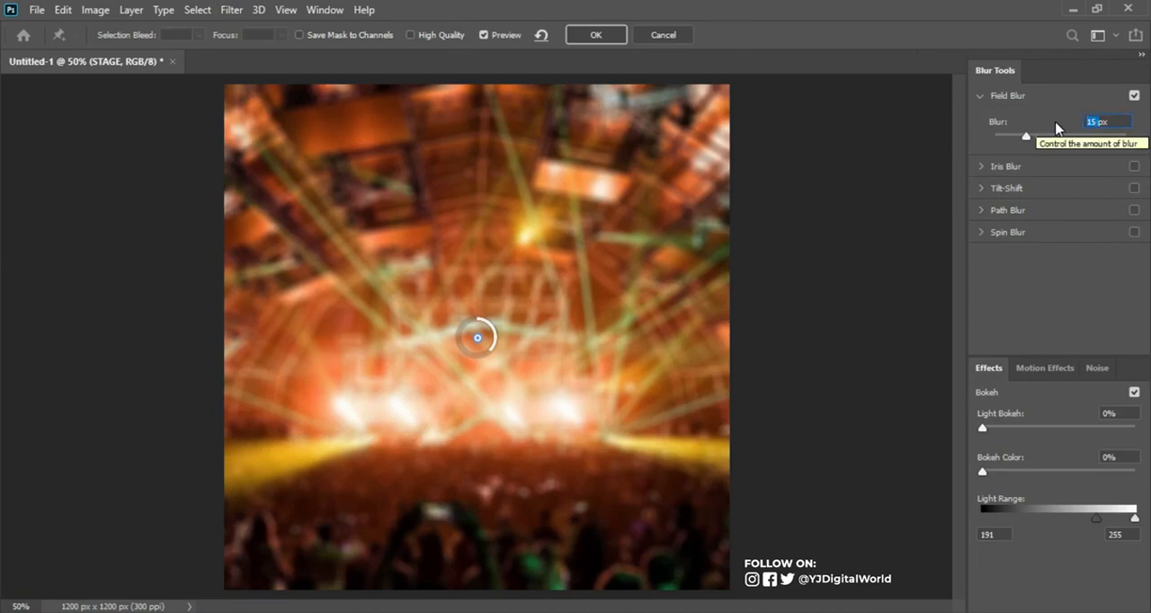
type("74")
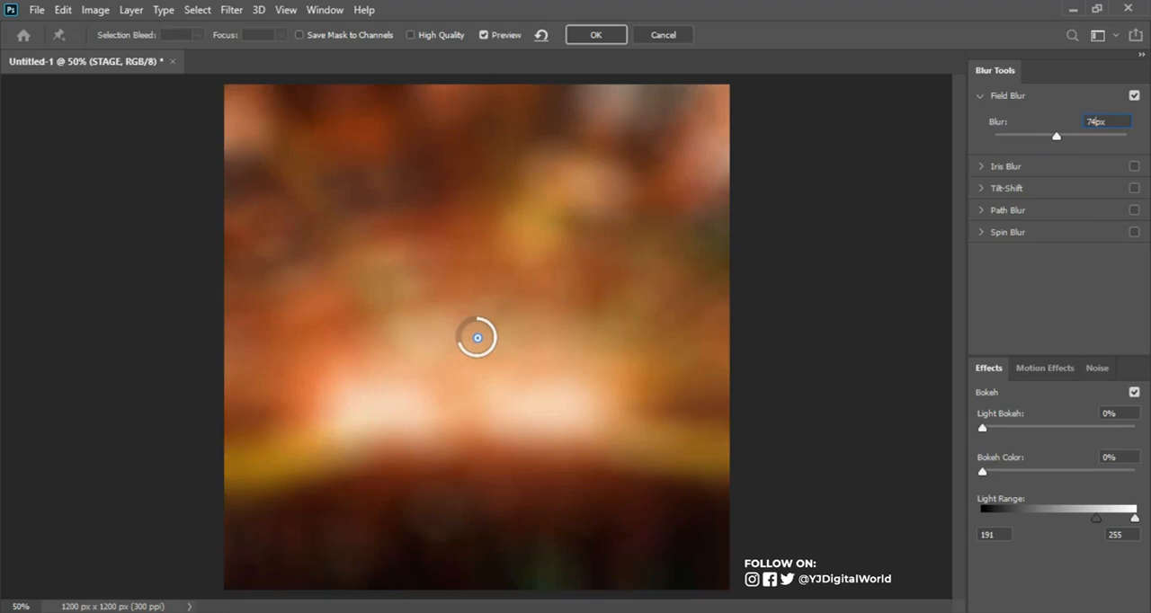
left_click(600, 36)
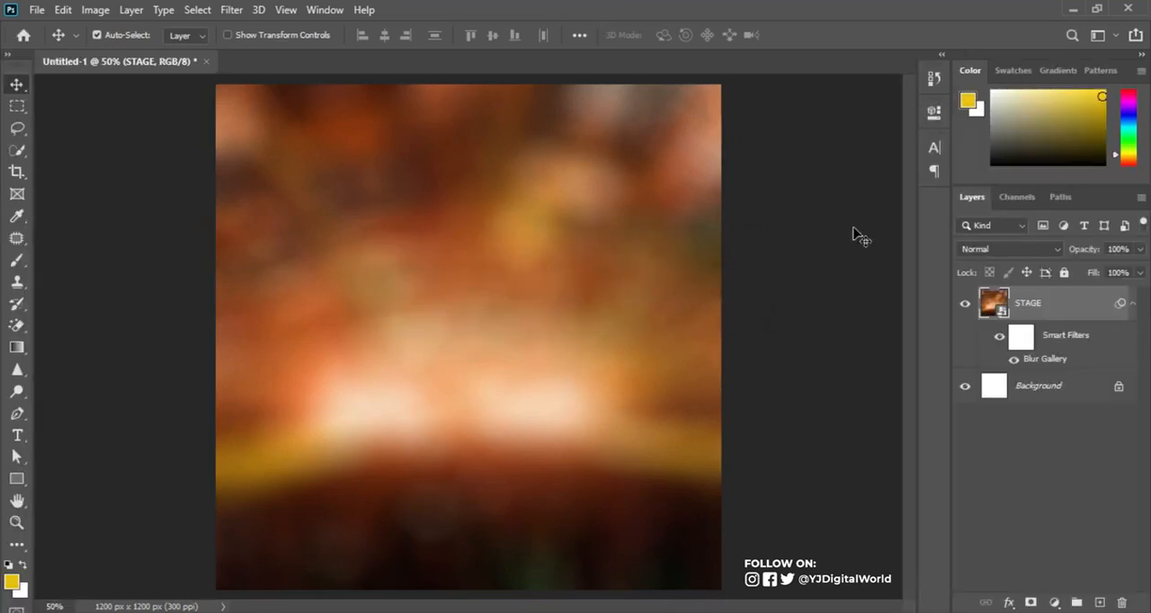
left_click(1132, 304)
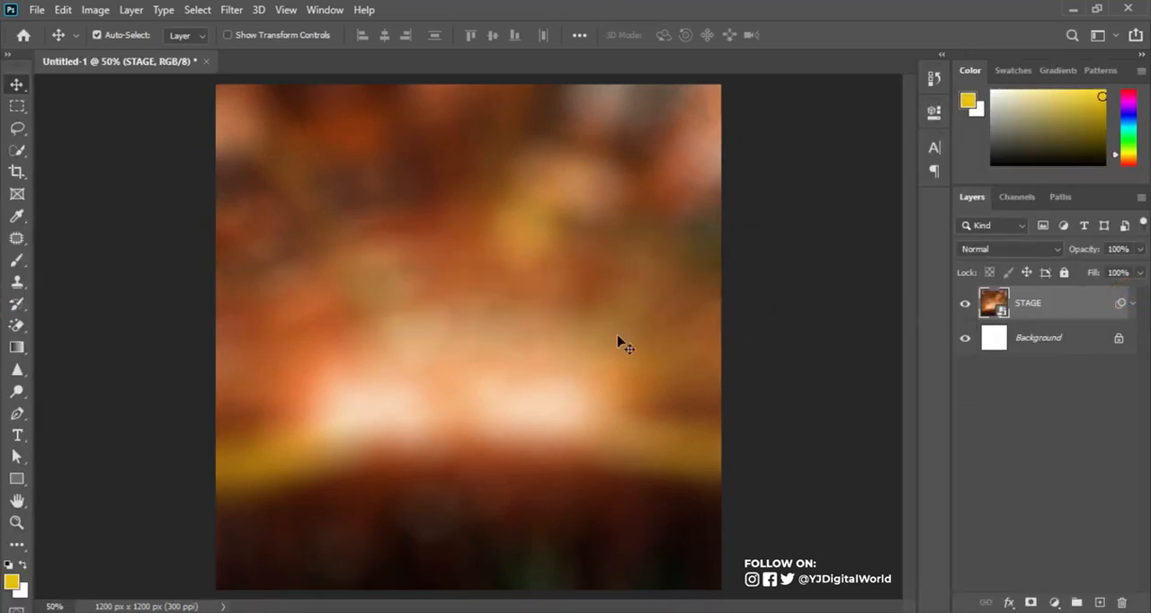
Step: Place the abstract green blur image from the EBONY NIGHT folder, scaled to about 158% and shifted 156 px to the right
left_click(437, 612)
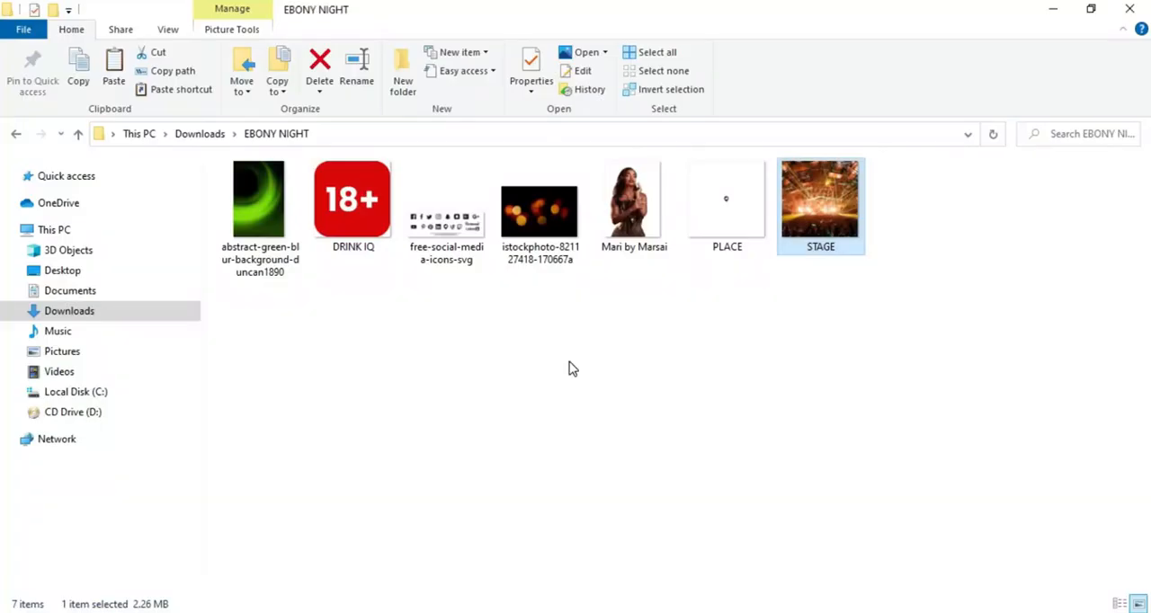
left_click(251, 202)
left_click_drag(253, 202, 624, 439)
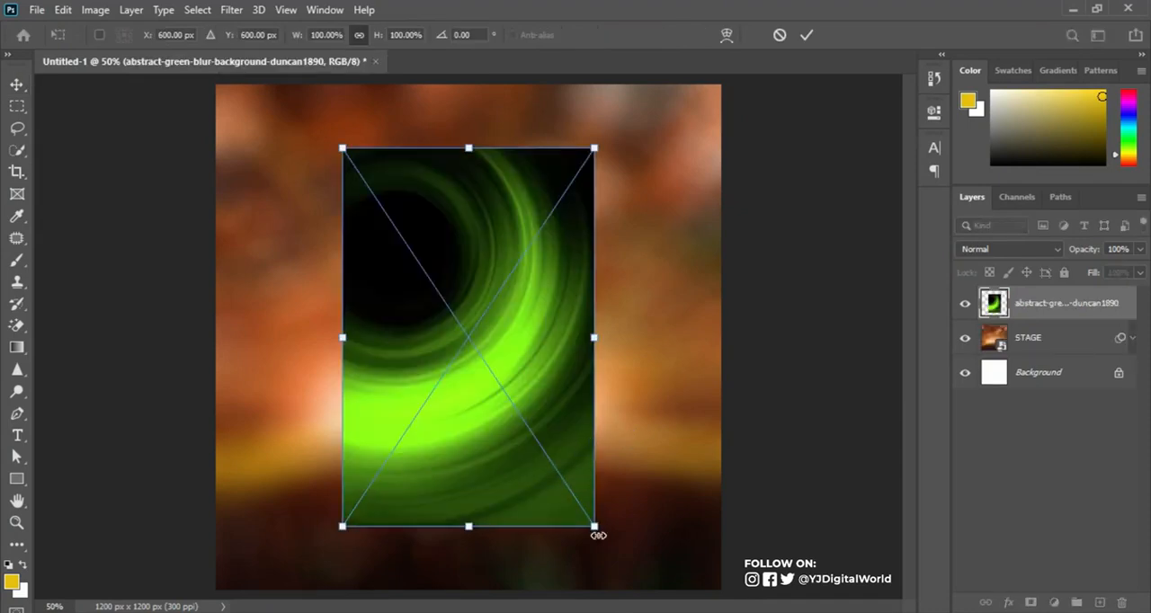
left_click_drag(596, 531, 701, 581)
key("ctrl+minus")
left_click_drag(592, 528, 615, 537)
left_click_drag(537, 415, 580, 417)
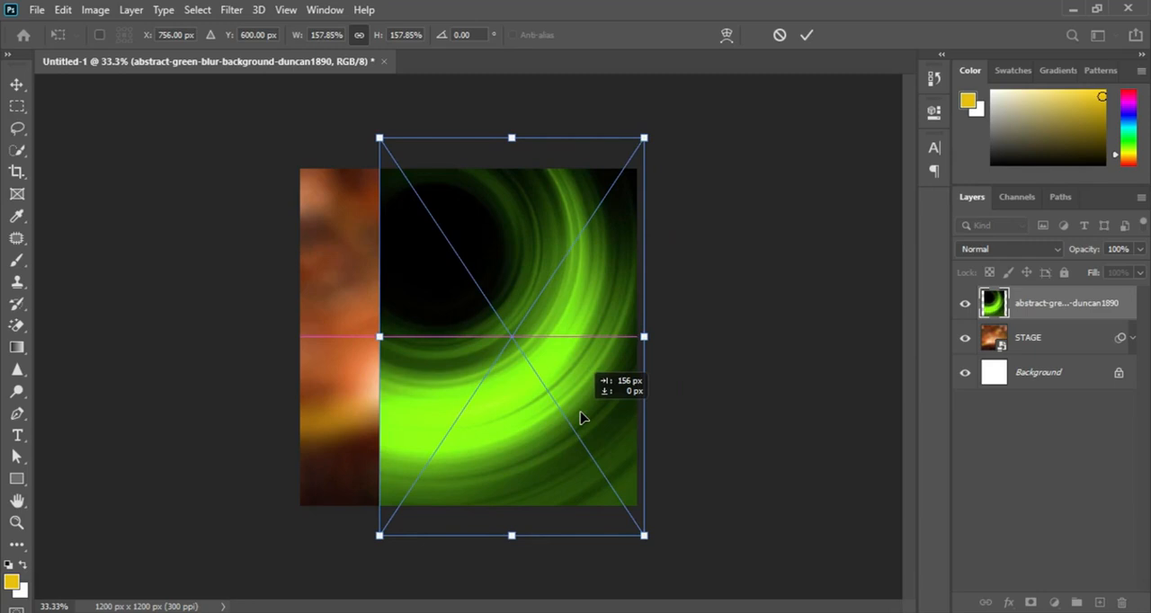
left_click_drag(580, 417, 581, 416)
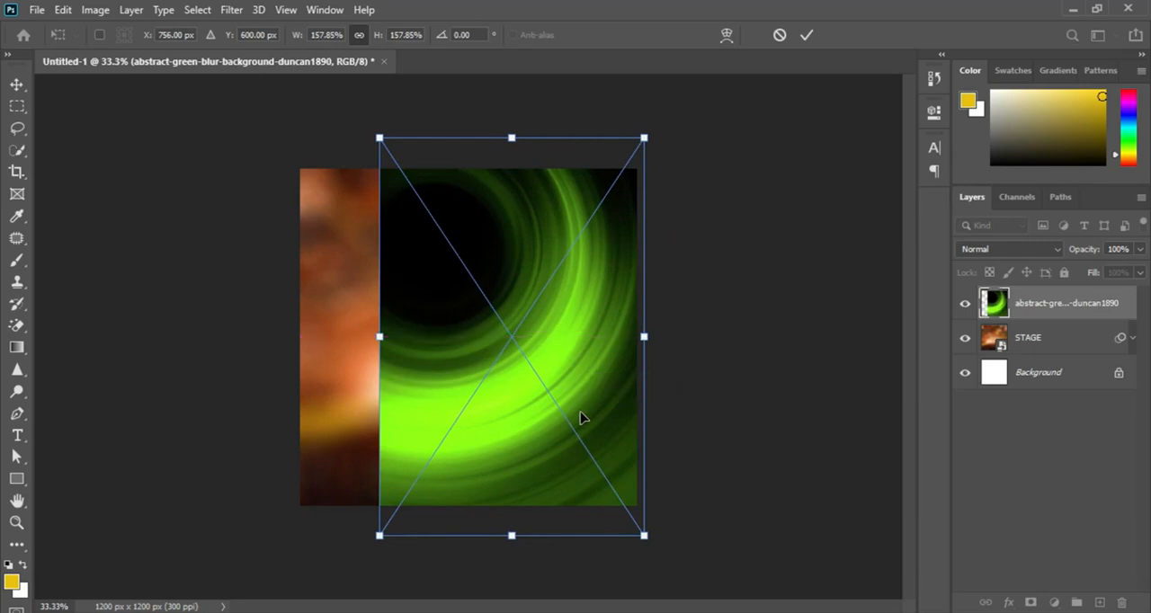
left_click(806, 35)
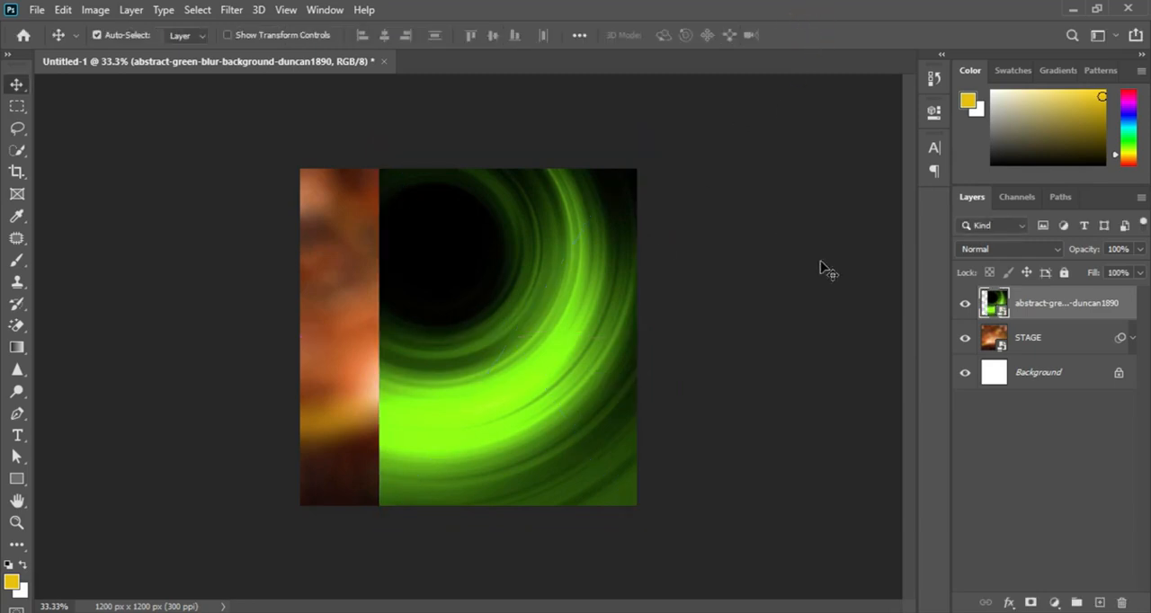
Step: Add a layer mask to the green blur layer and fade its left edge with a short horizontal black-to-white linear gradient
left_click(1032, 603)
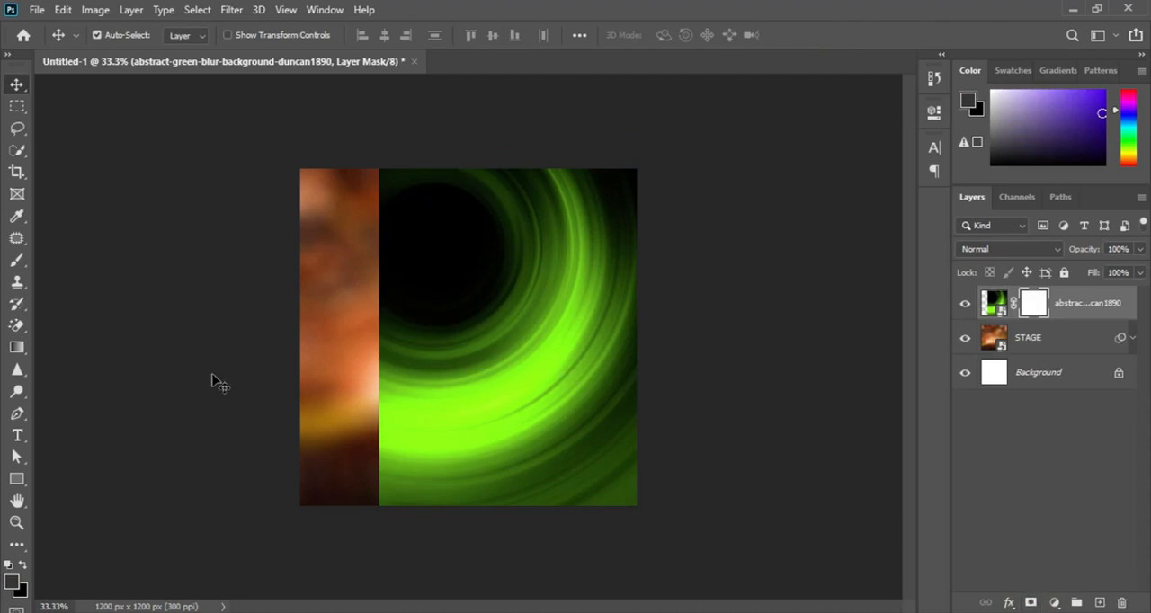
left_click(14, 348)
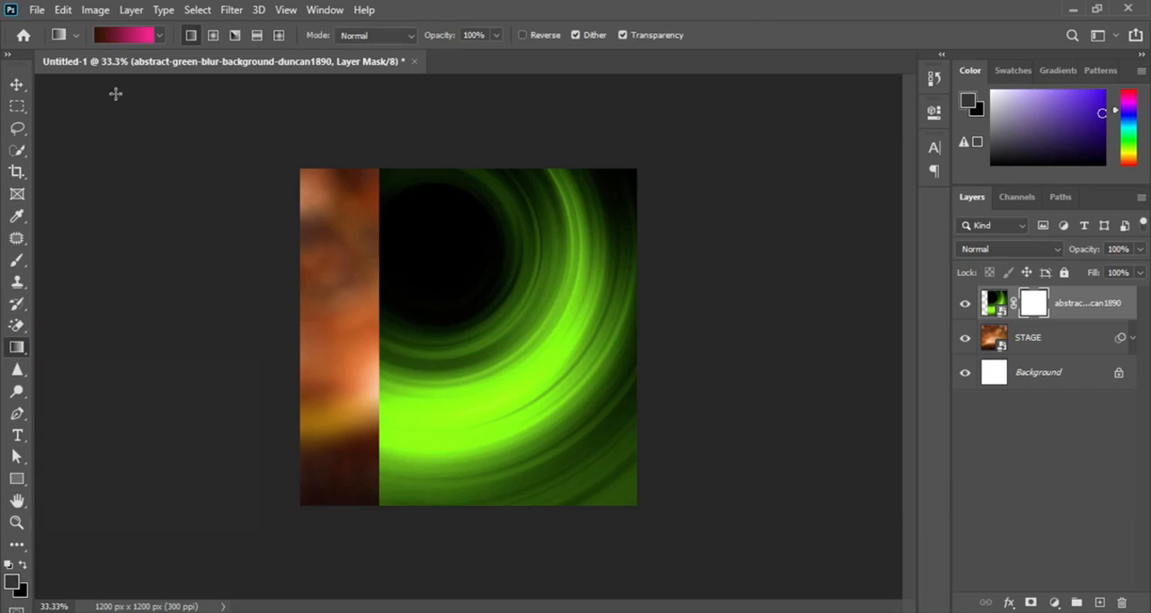
left_click(158, 37)
left_click(38, 66)
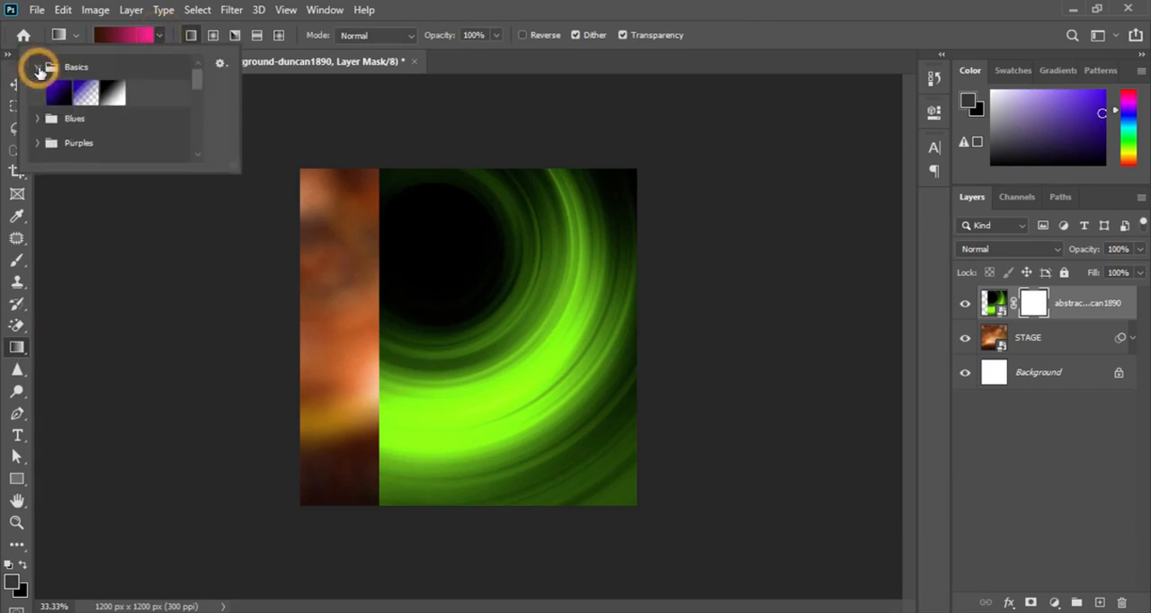
left_click(114, 89)
left_click(451, 21)
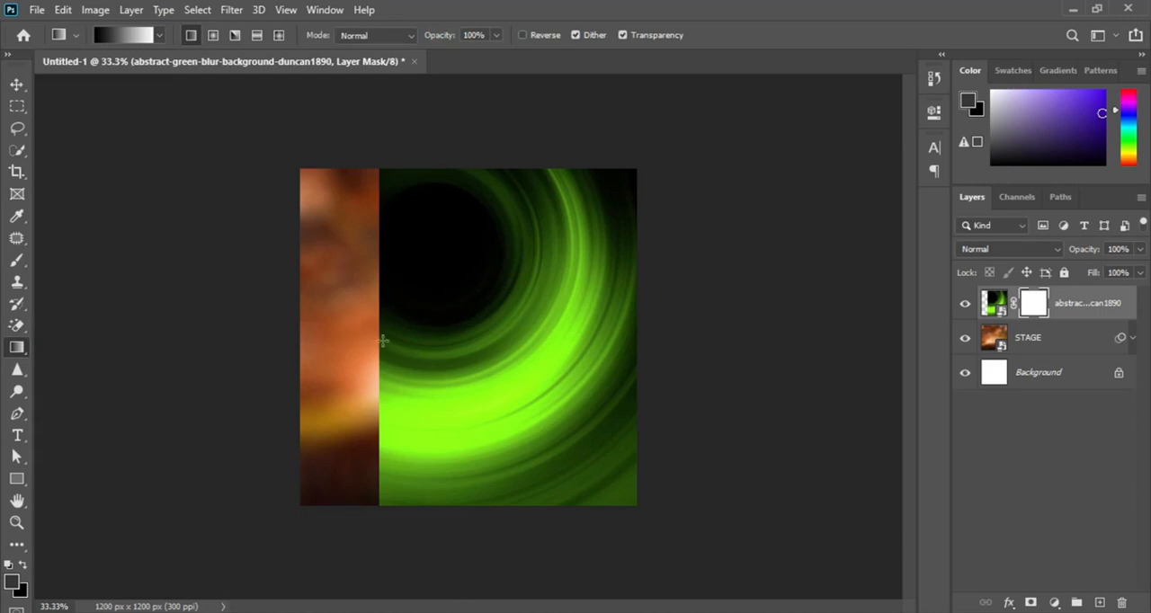
left_click_drag(383, 343, 444, 342)
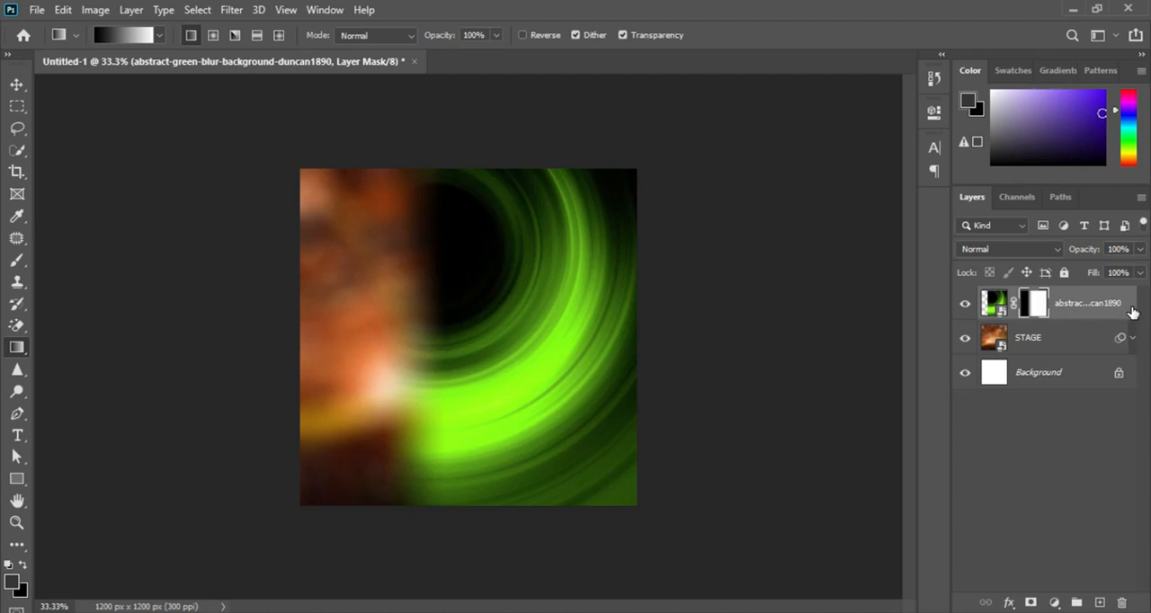
Step: Desaturate the green blur image itself, not its mask, with Hue/Saturation at a saturation of -100
left_click(994, 303)
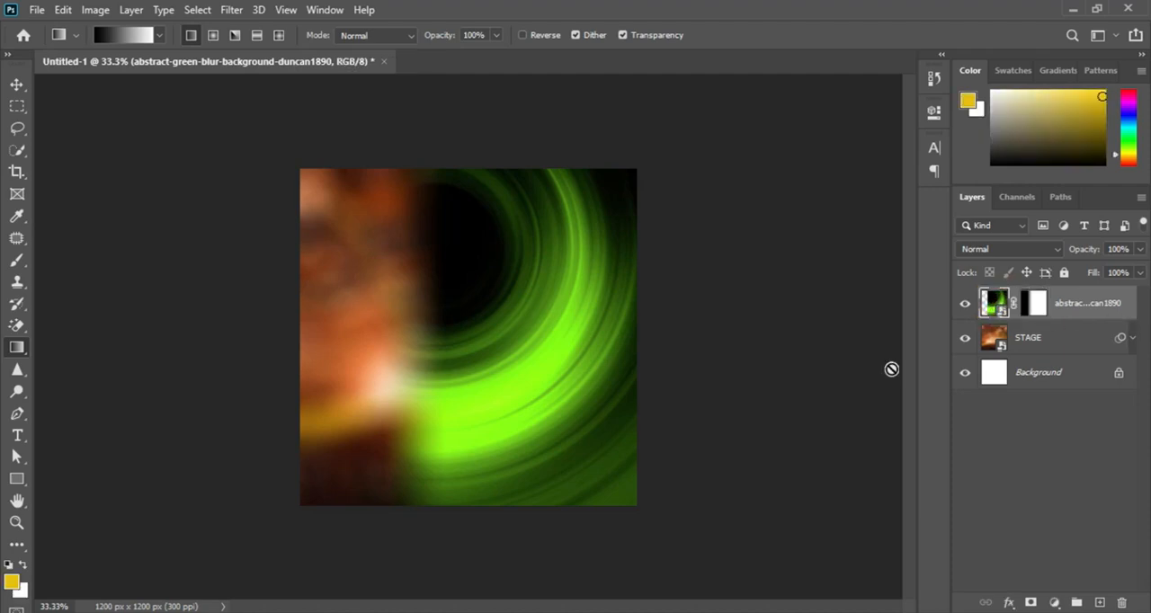
key("ctrl+u")
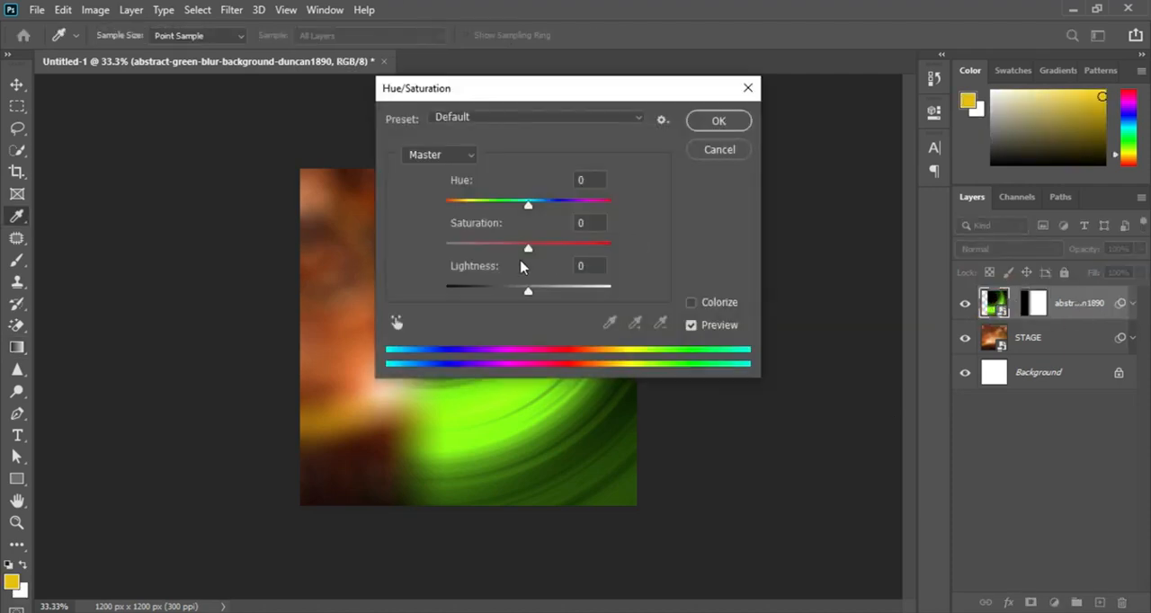
left_click_drag(527, 248, 442, 249)
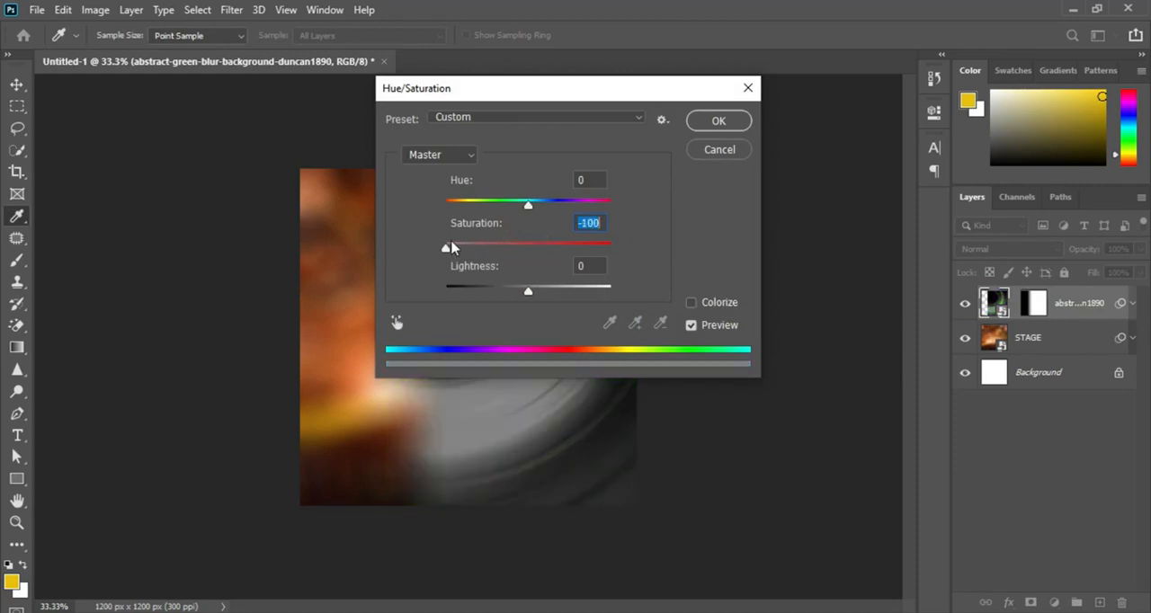
left_click(715, 121)
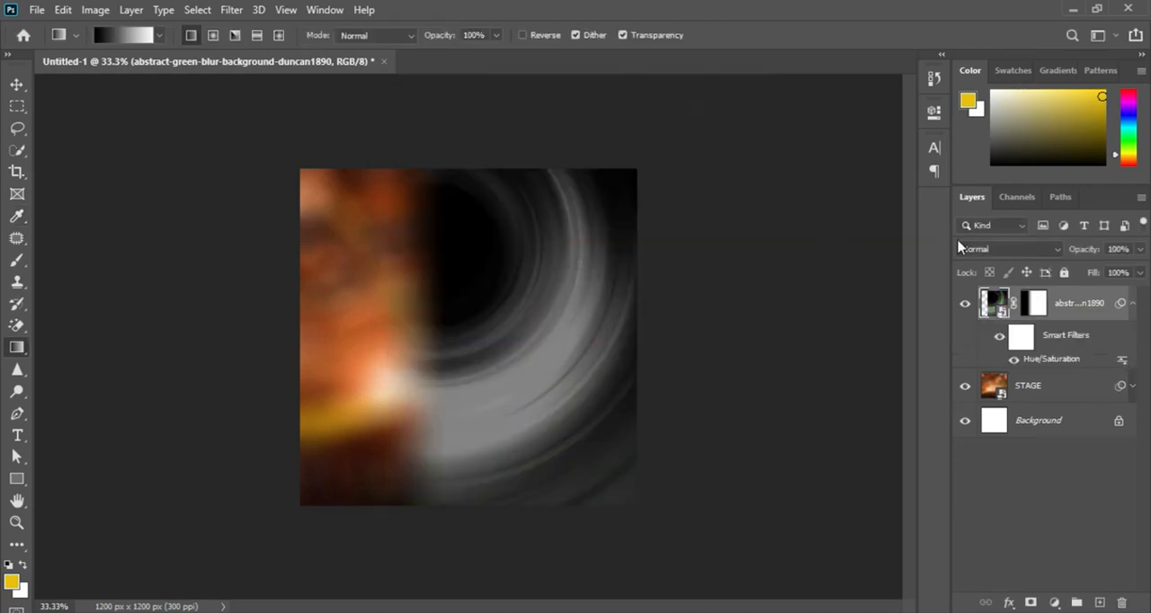
Step: Set the desaturated swirl layer's blend mode to Soft Light and collapse its smart filter list
left_click(1011, 249)
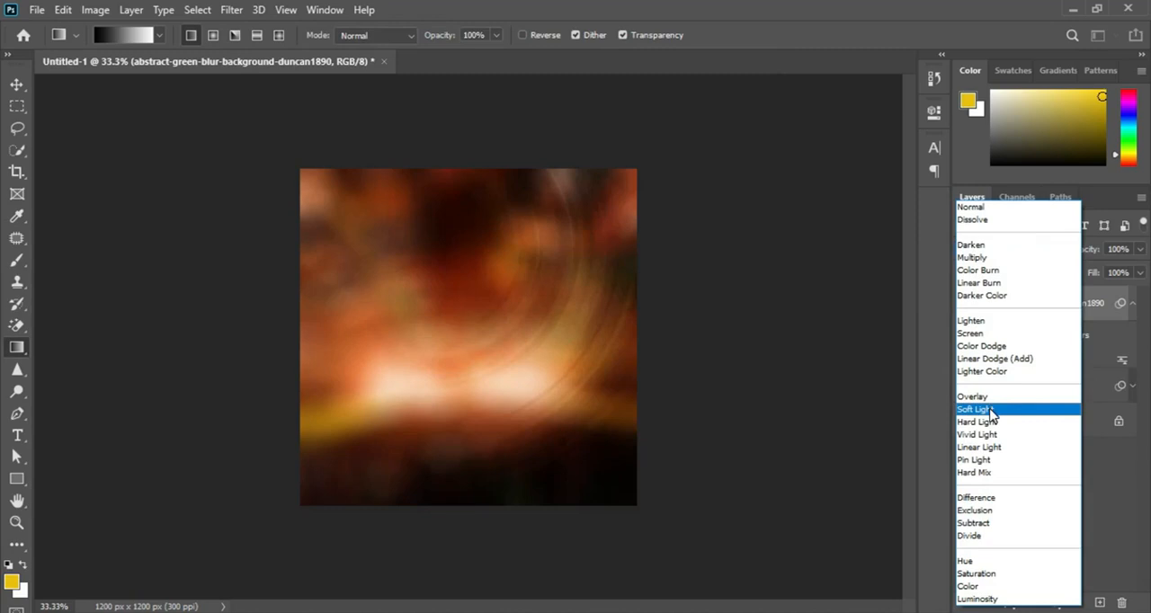
left_click(990, 409)
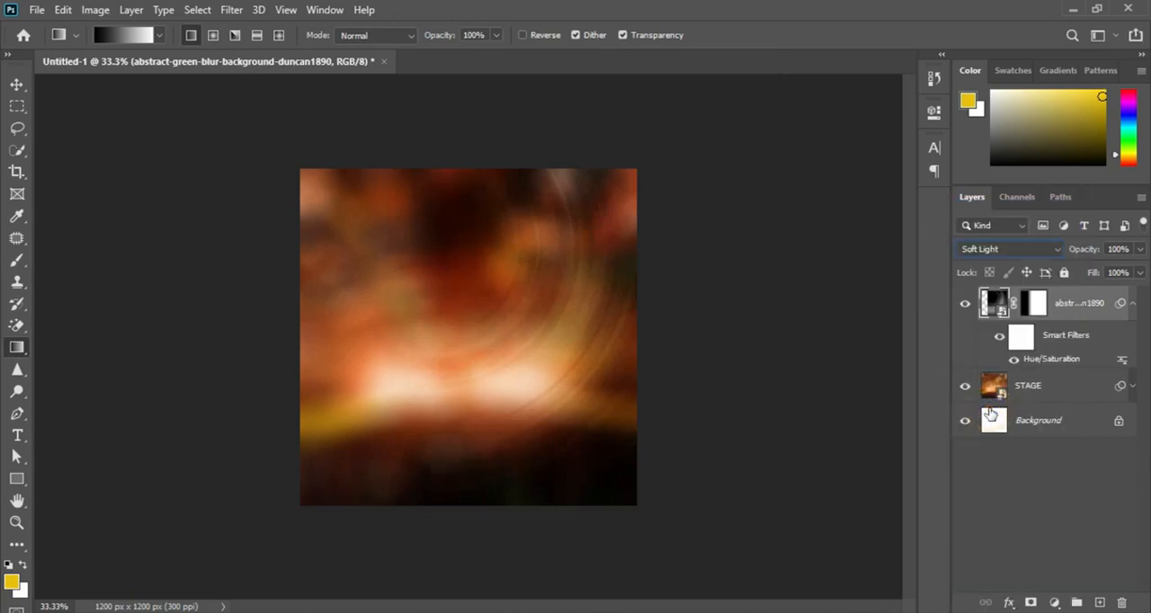
left_click(1133, 306)
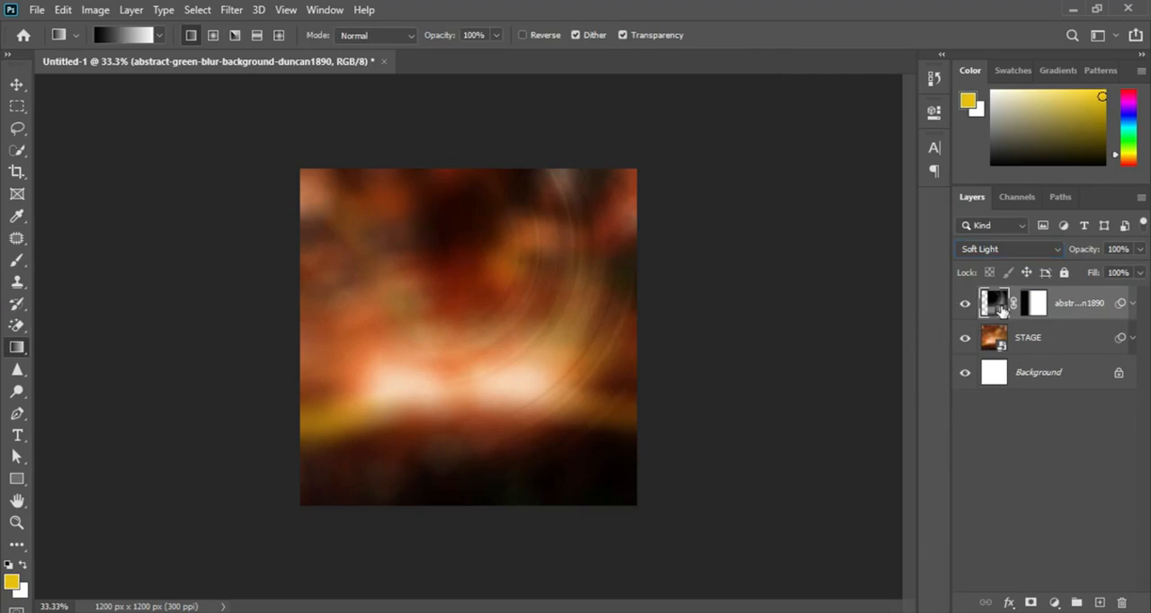
left_click(449, 612)
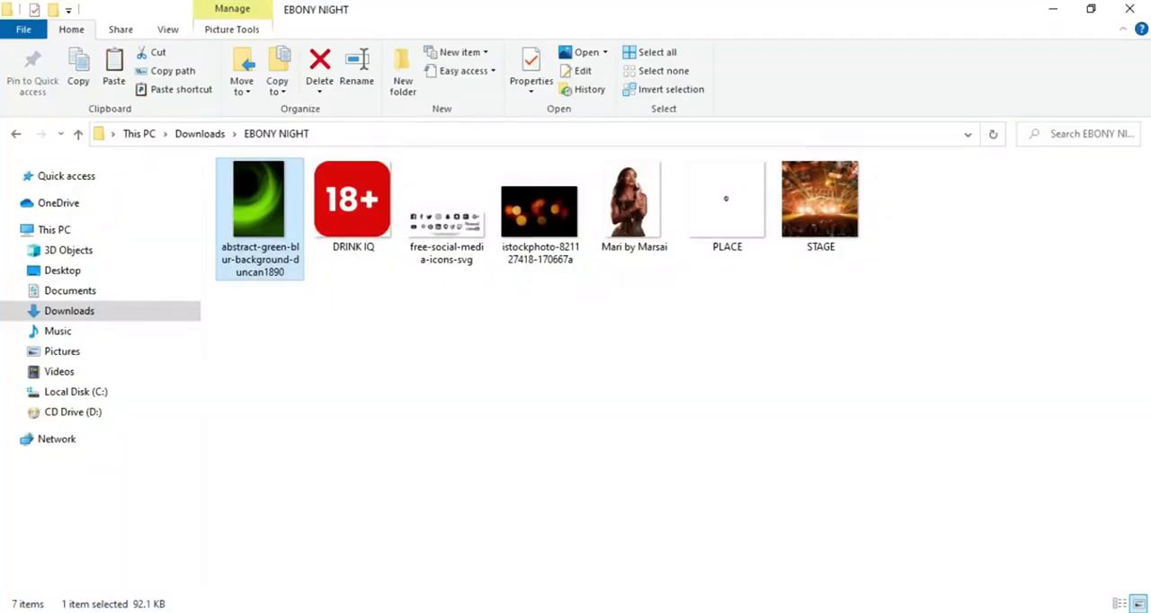
left_click_drag(540, 214, 432, 399)
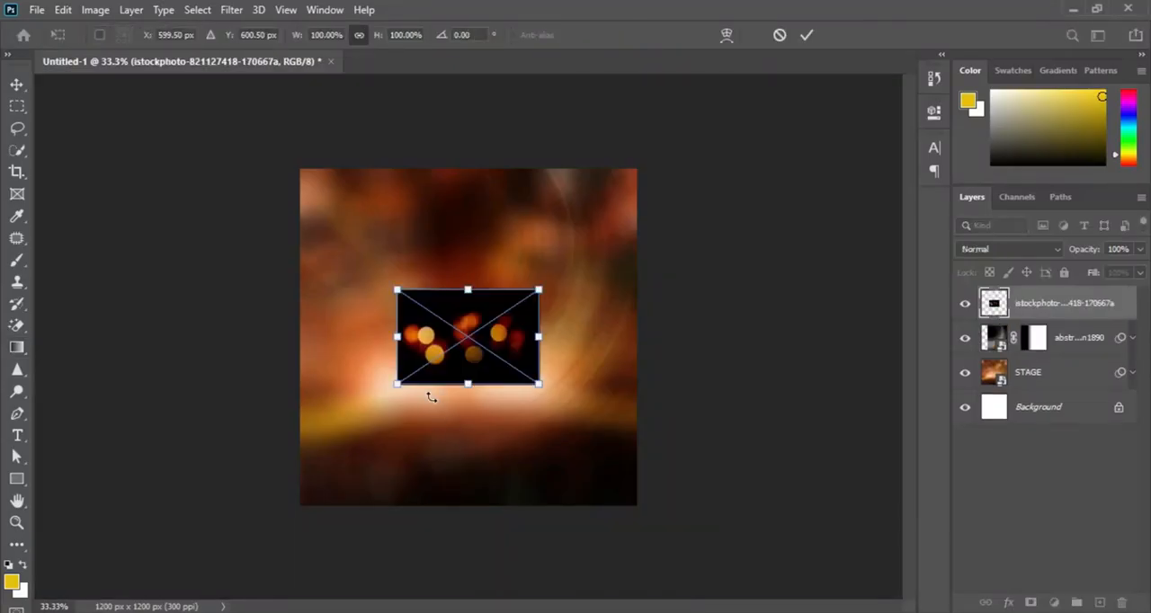
right_click(519, 356)
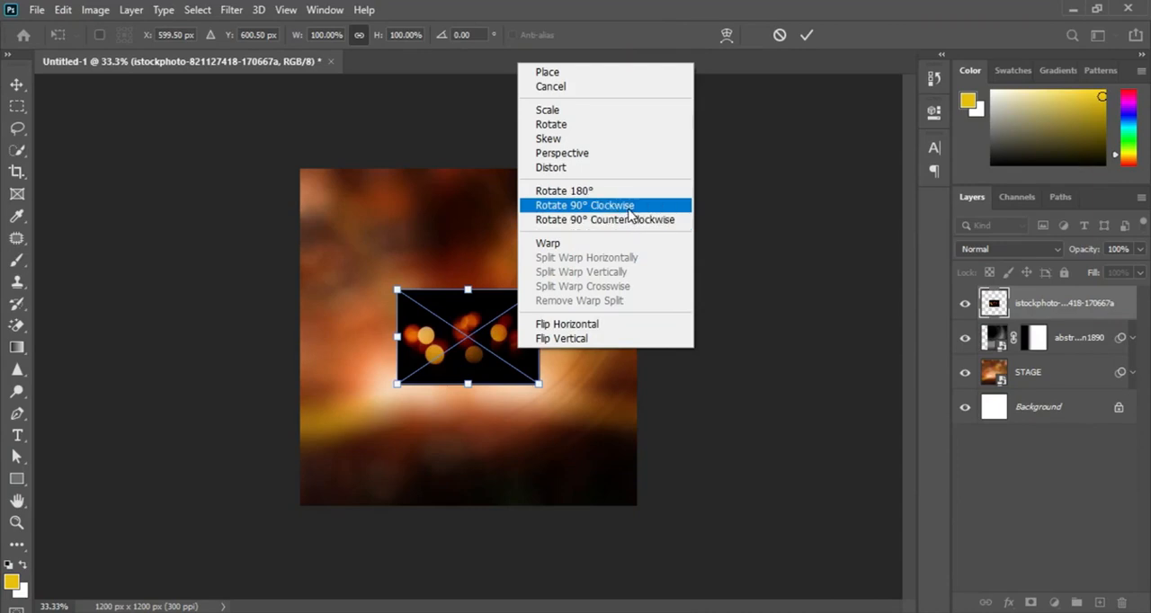
left_click(628, 210)
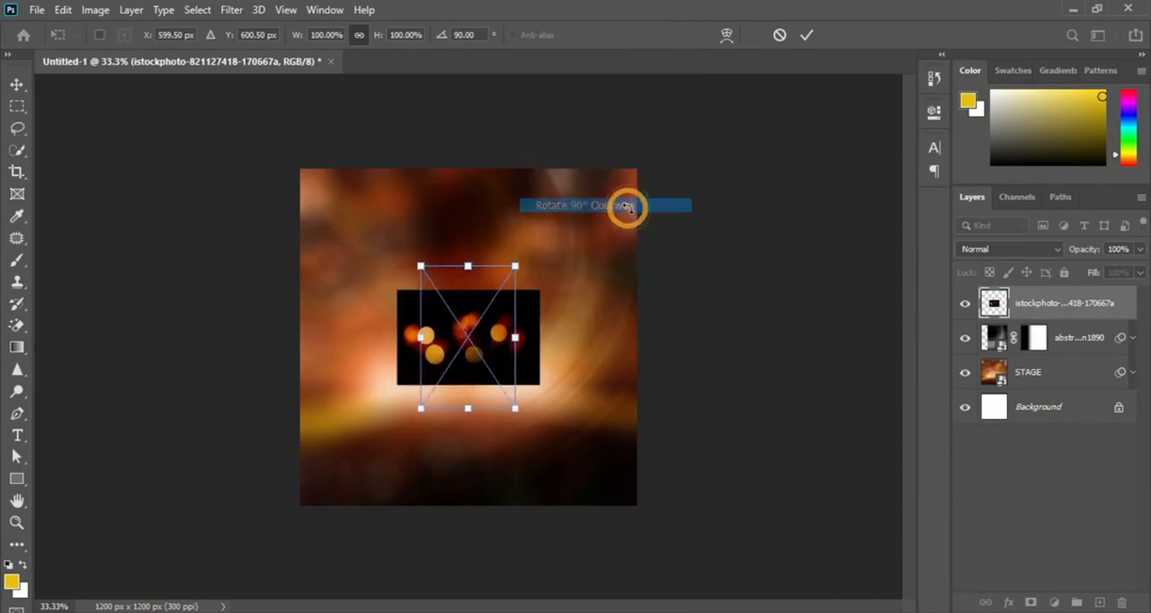
Step: Flip the bokeh image vertically and place it scaled to about 131% over the canvas's upper-left corner
right_click(484, 331)
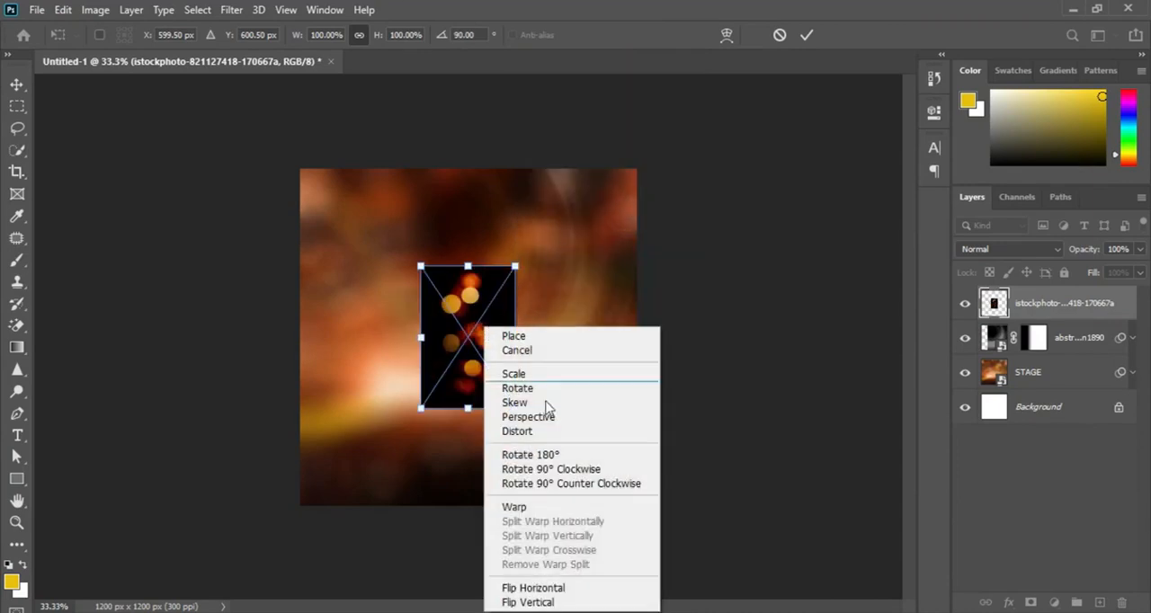
left_click(545, 603)
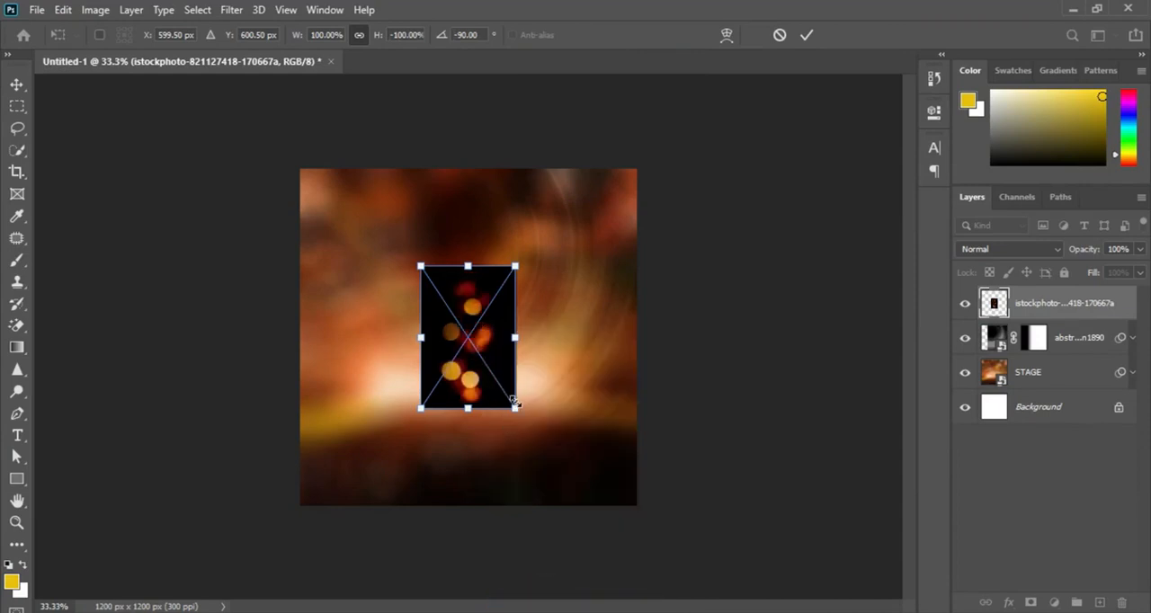
left_click_drag(513, 407, 403, 282)
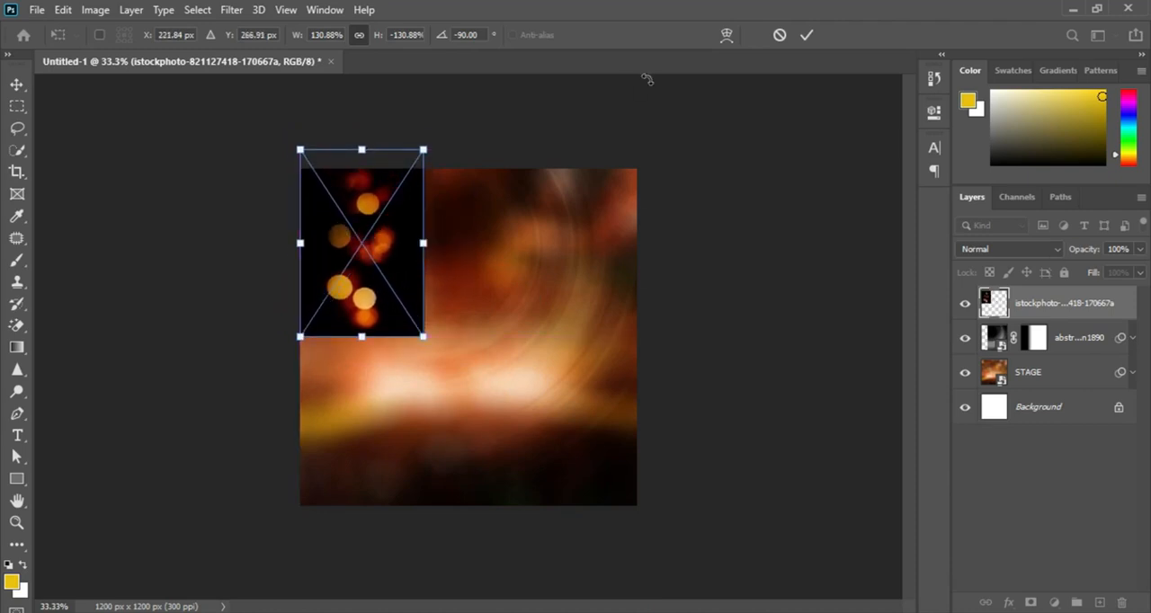
left_click(805, 35)
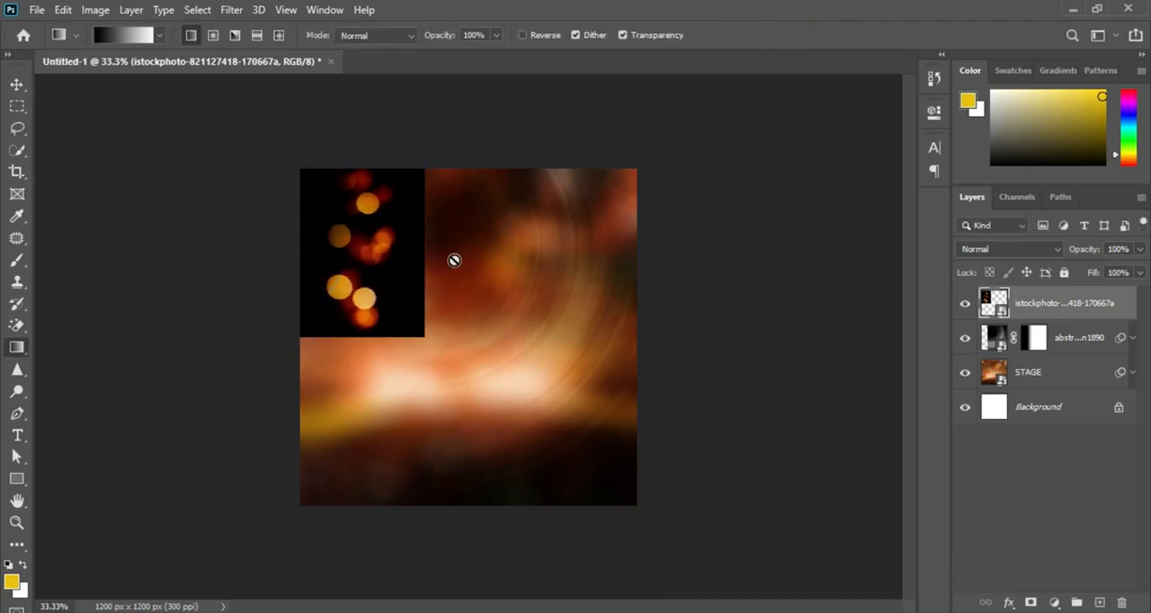
Step: Desaturate the bokeh image with Hue/Saturation at a saturation of about -96
key("ctrl+u")
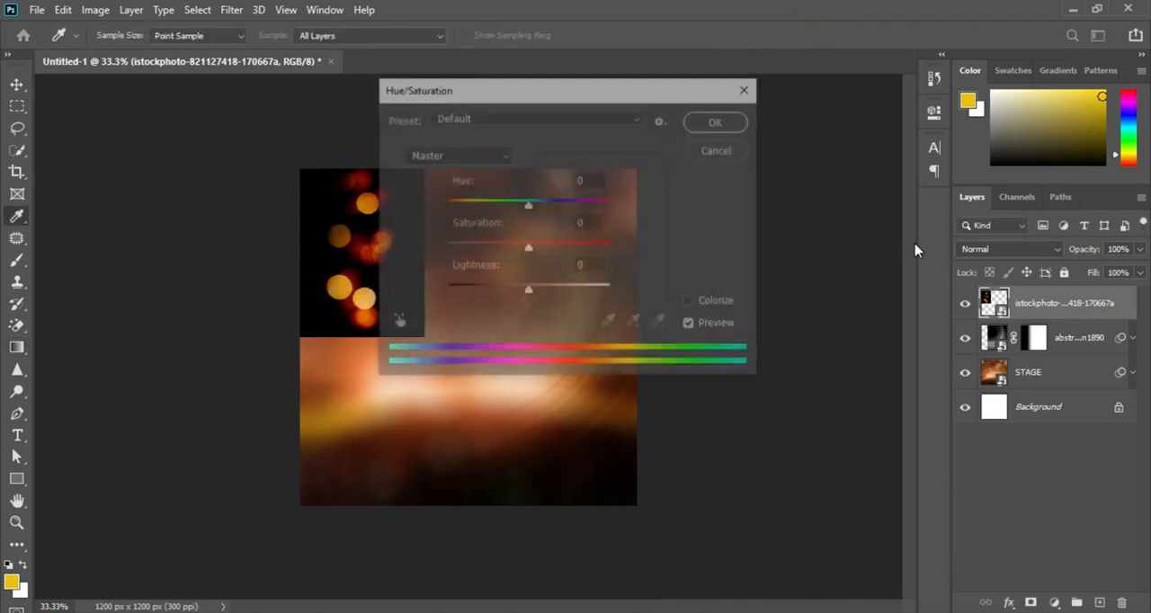
left_click_drag(528, 247, 445, 248)
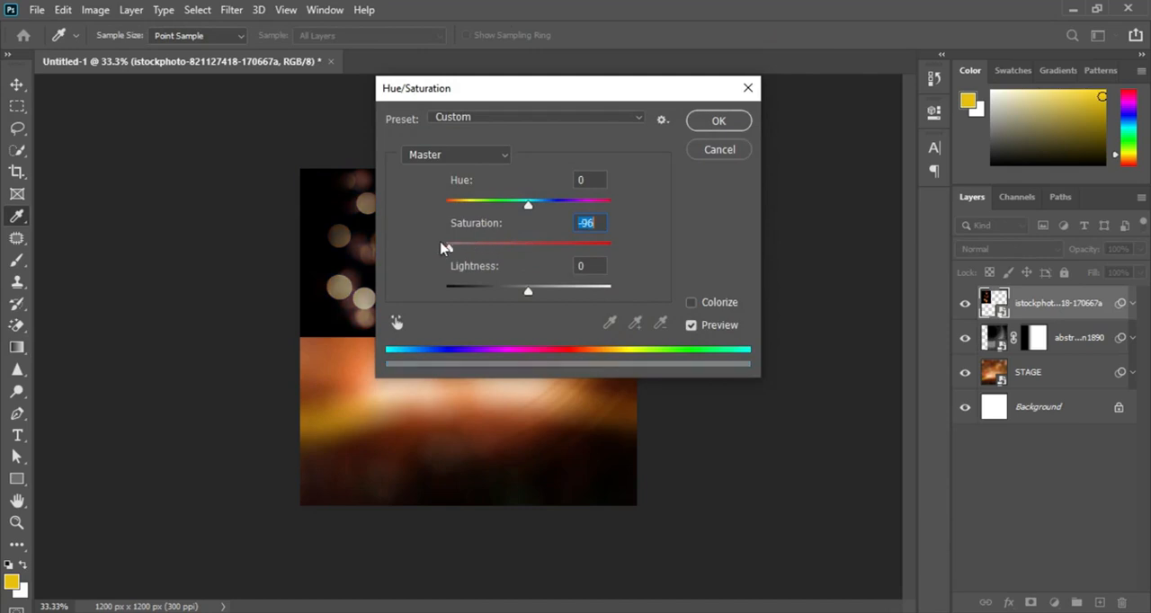
left_click(710, 128)
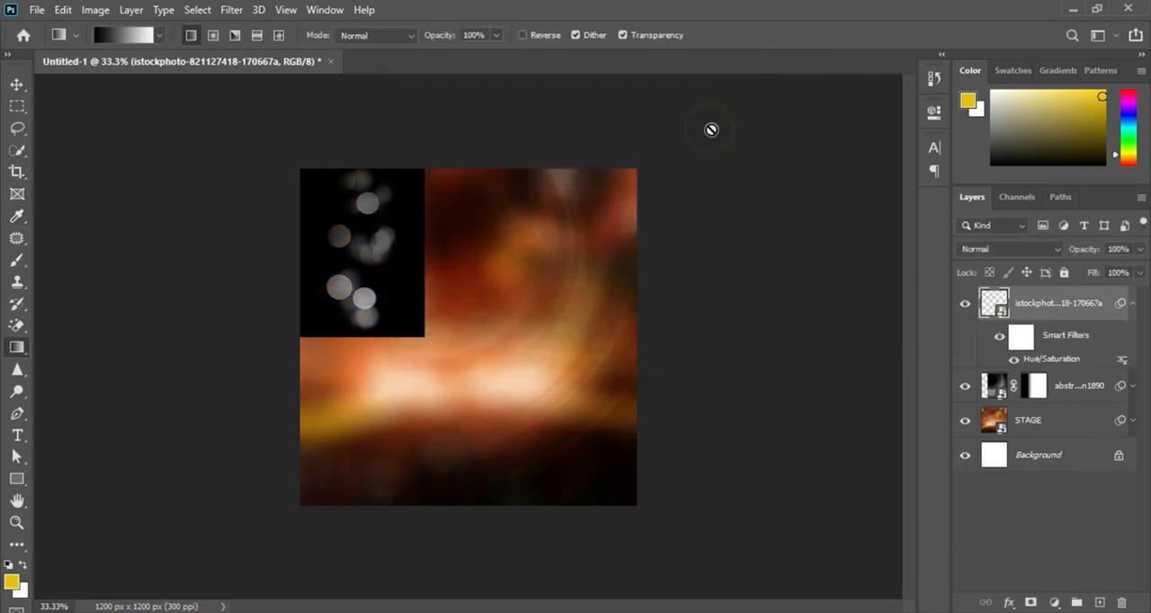
Step: Set the bokeh layer to Soft Light and fade its right edge with a short horizontal gradient on a new layer mask
left_click(1041, 249)
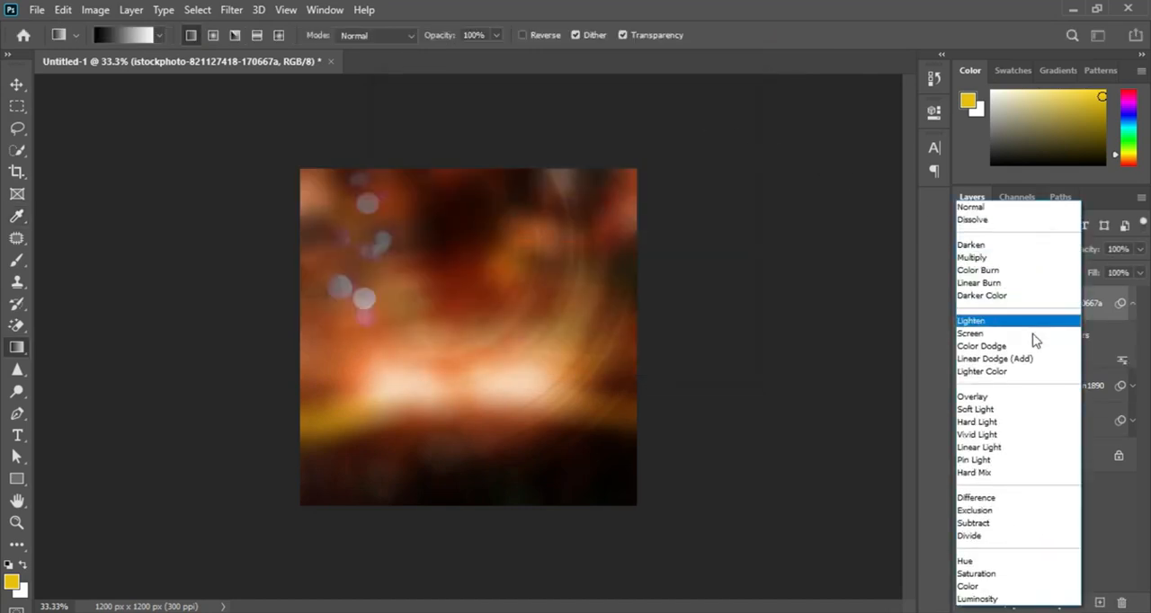
left_click(1004, 412)
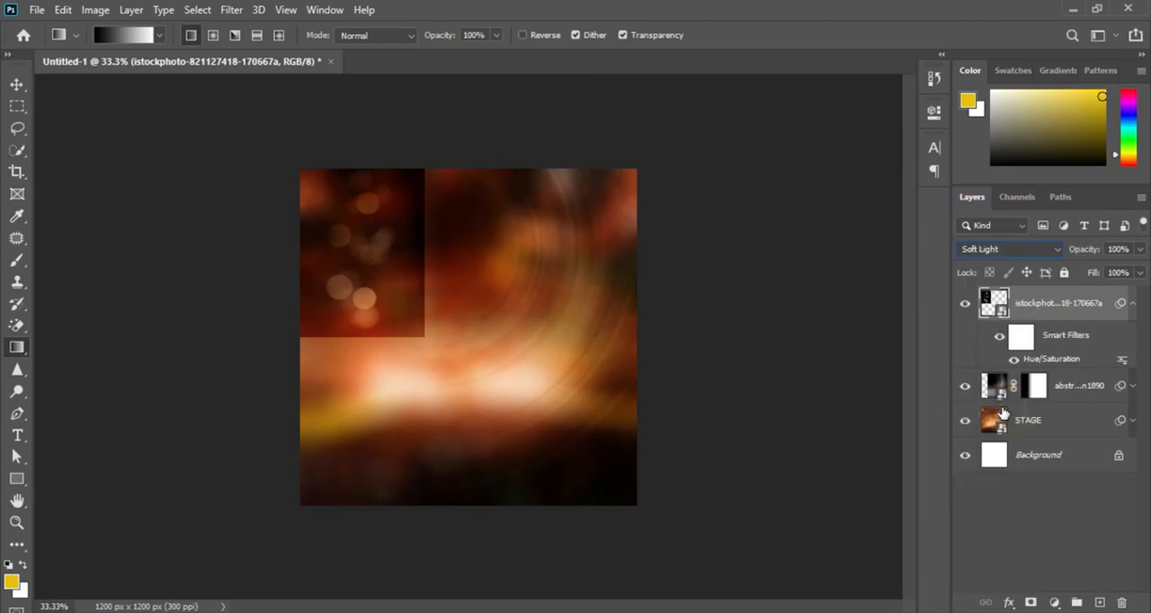
left_click(1031, 603)
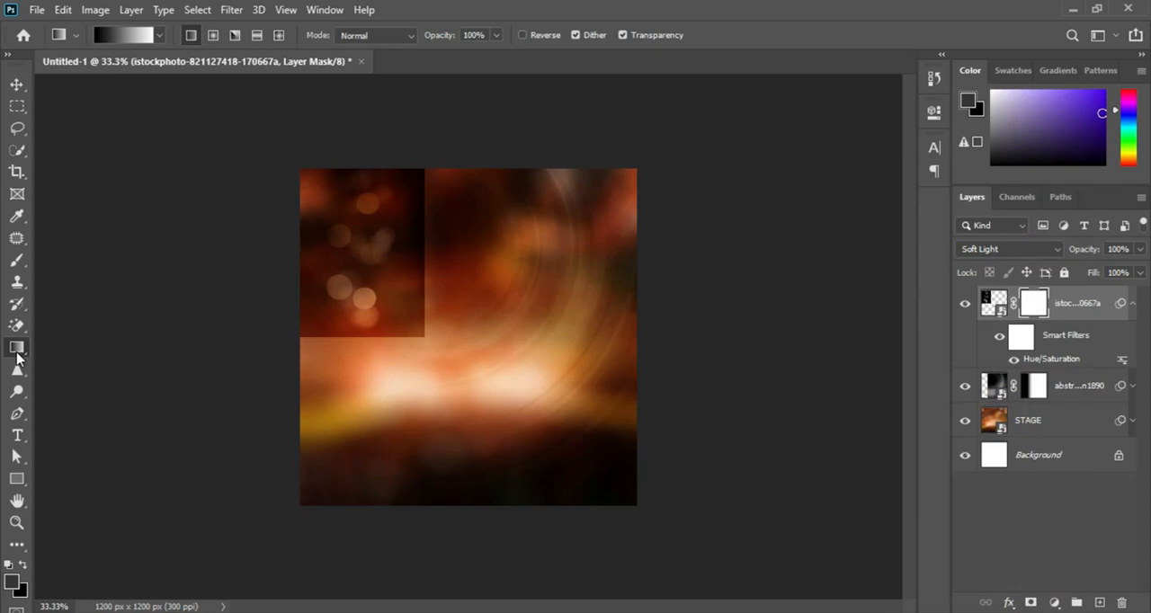
left_click_drag(420, 250, 383, 249)
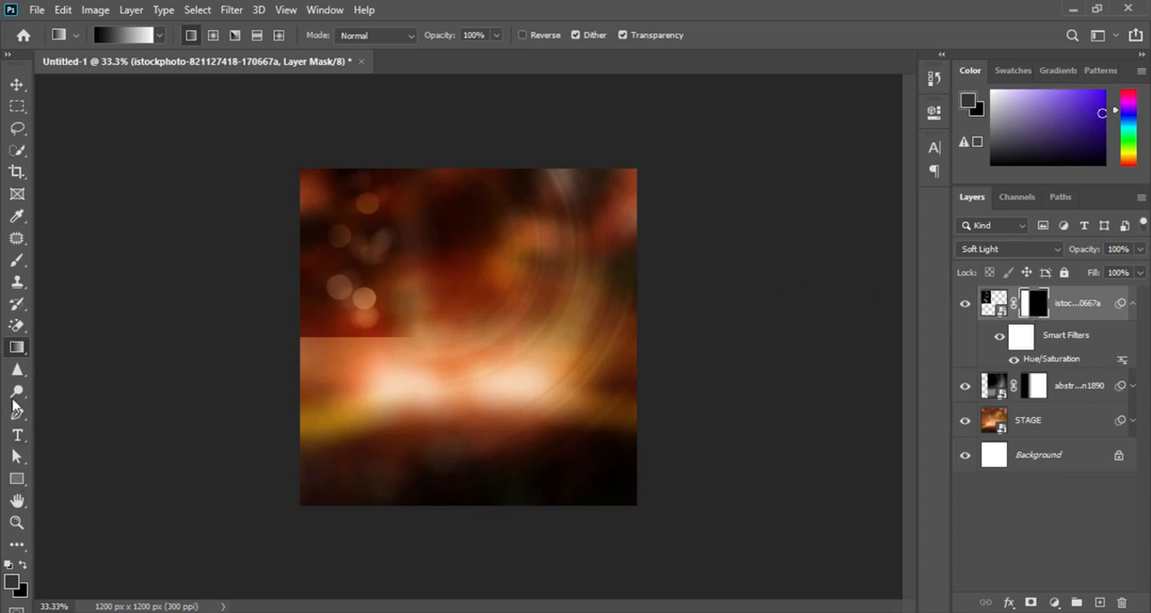
Step: Paint black on the bokeh layer's mask with a 300 px Soft Round brush to blend away its hard lower edge
left_click(17, 260)
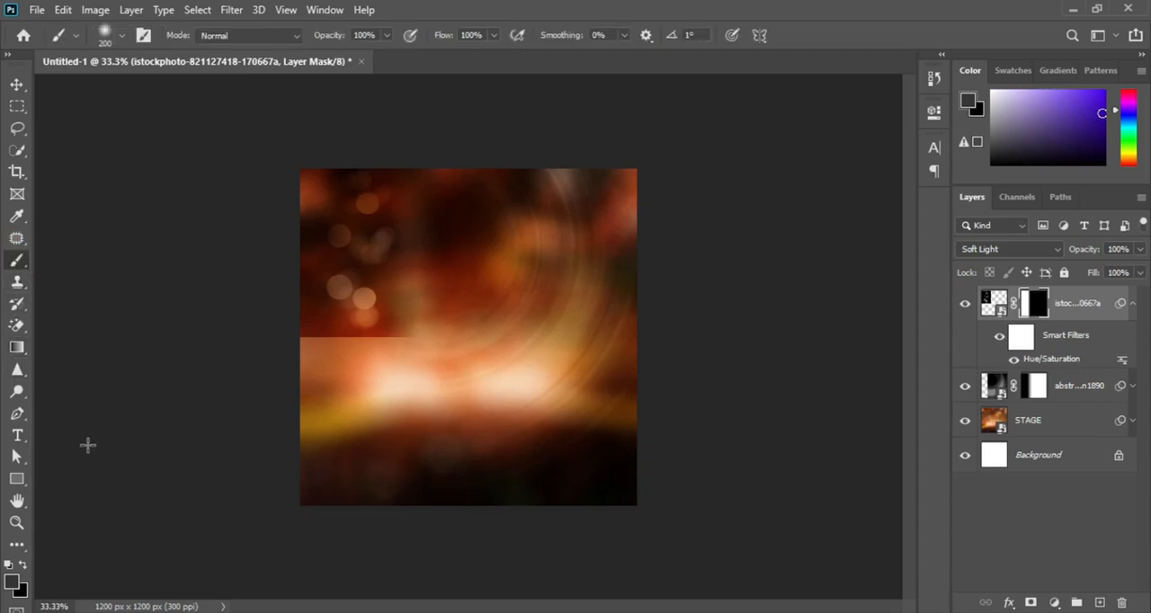
left_click(11, 565)
left_click(22, 565)
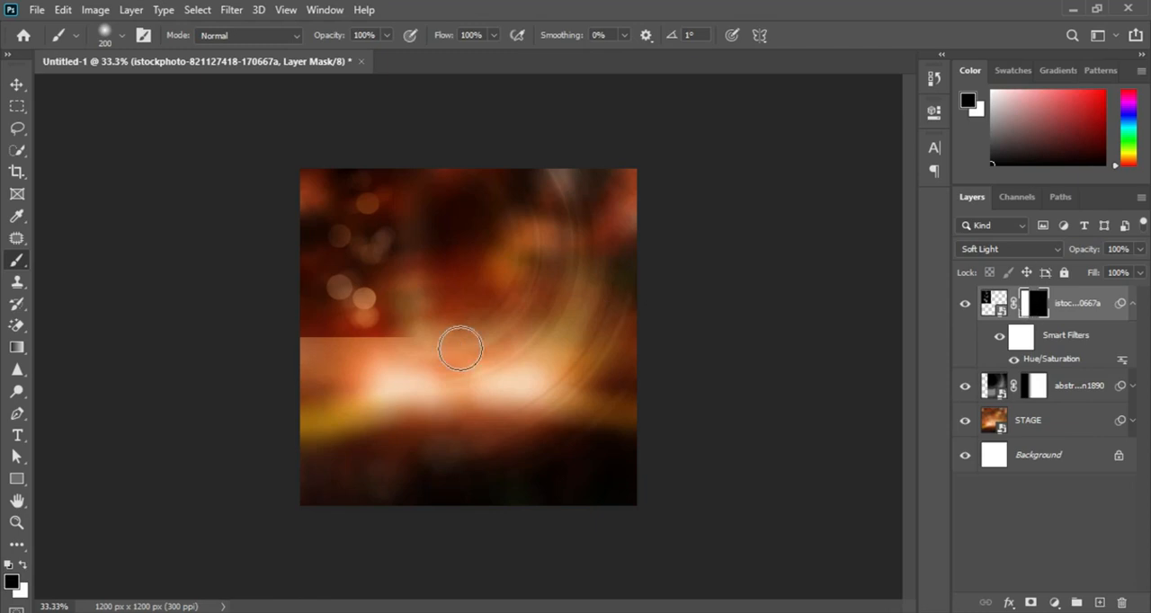
key("bracketright")
key("bracketright")
right_click(469, 329)
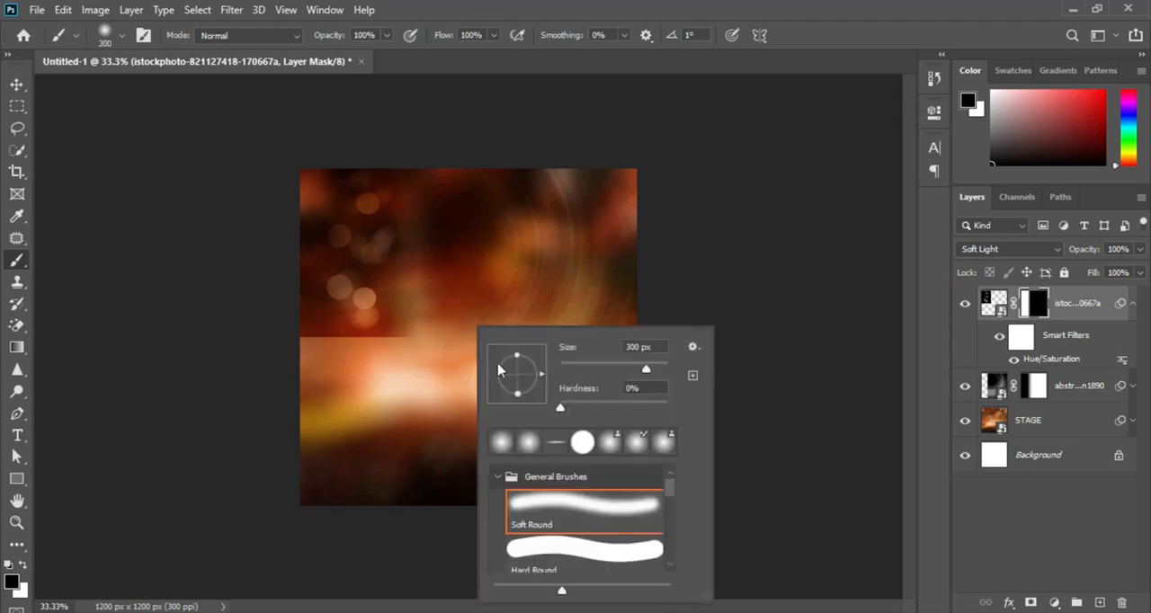
left_click(532, 515)
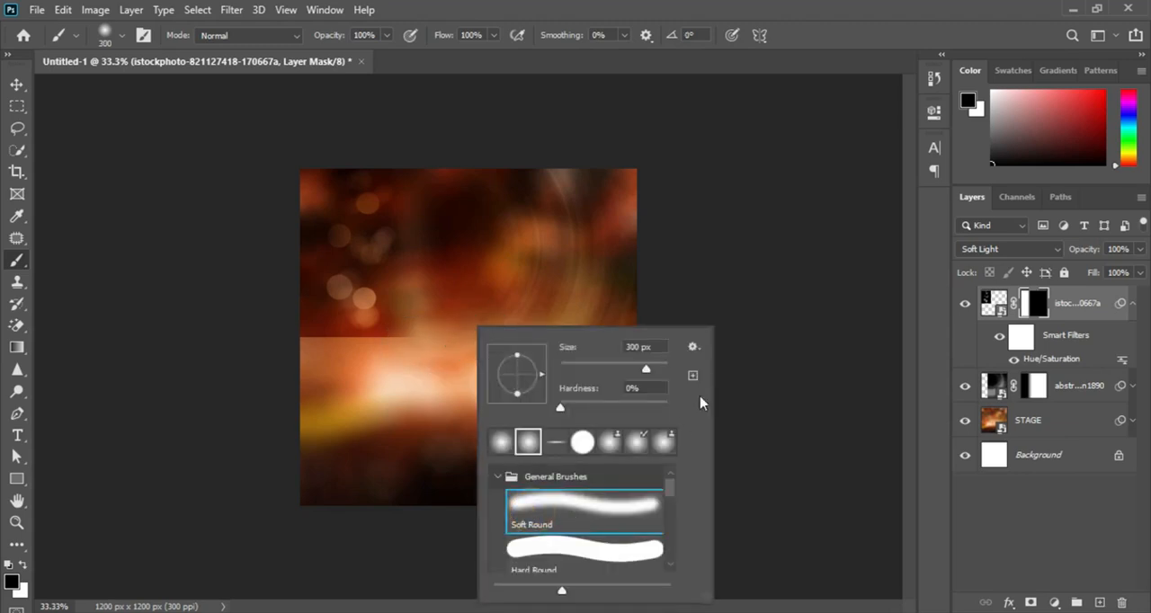
double_click(755, 16)
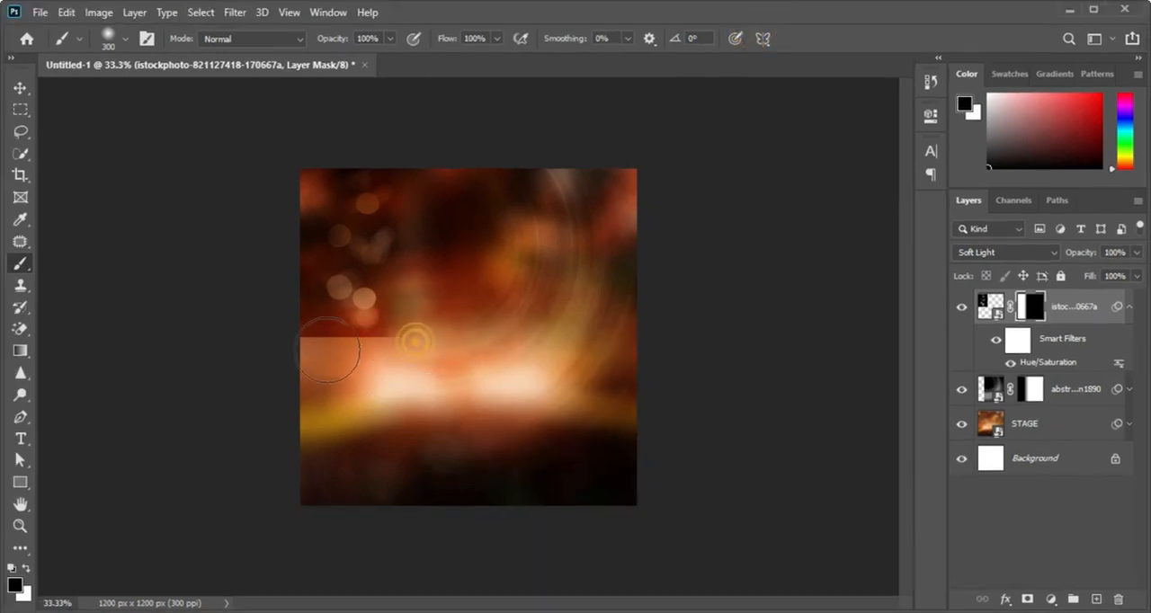
left_click_drag(410, 334, 270, 327)
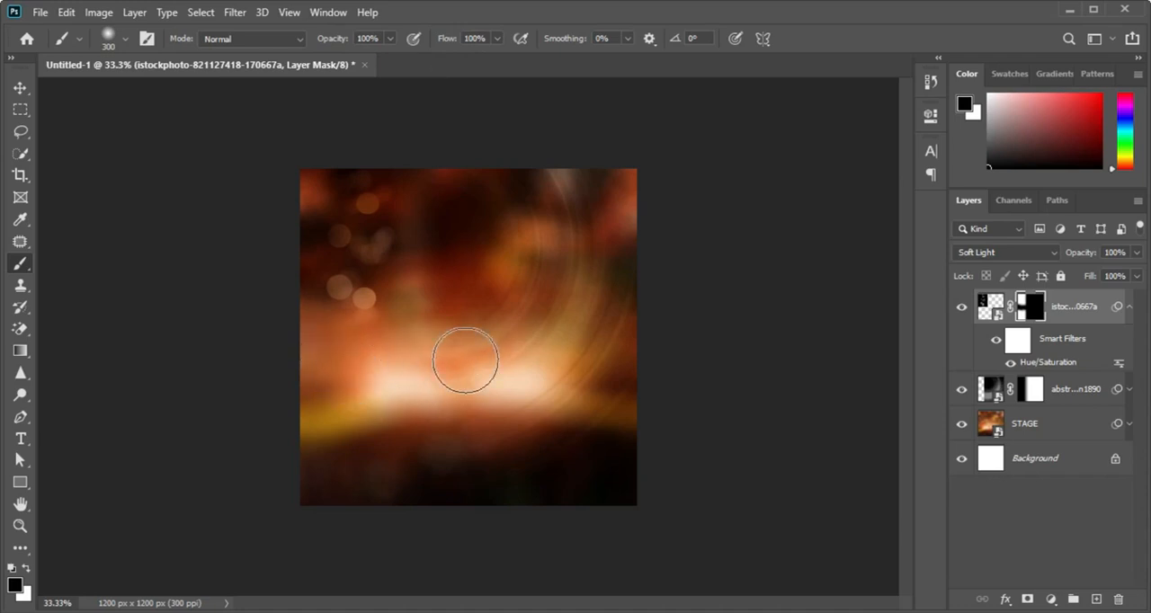
Step: Collapse the bokeh layer's smart filter list and set the layer's opacity to 60%
left_click(1130, 307)
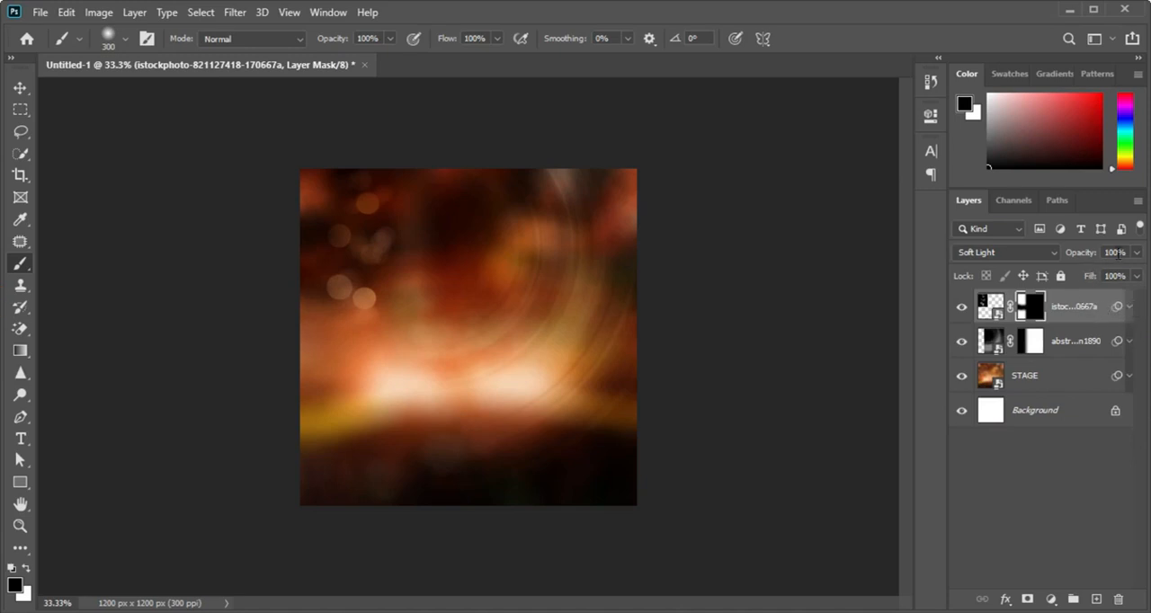
left_click(1113, 252)
type("60")
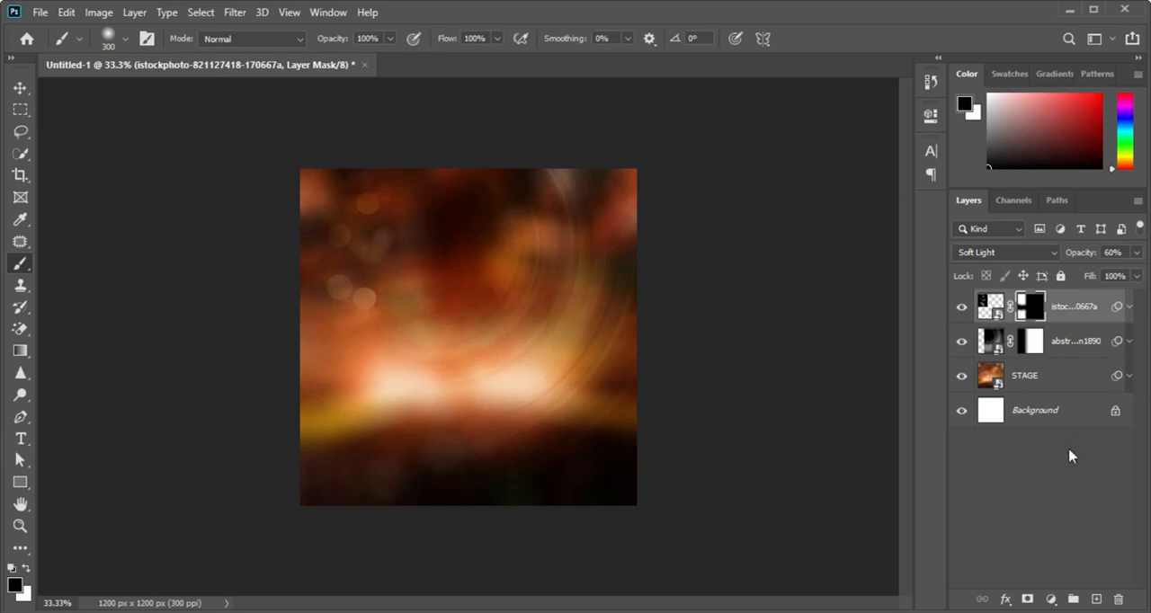
Step: Add a Gradient Fill layer above the bokeh layer using the dark brown to hot pink preset, and open that gradient for editing
left_click(1050, 599)
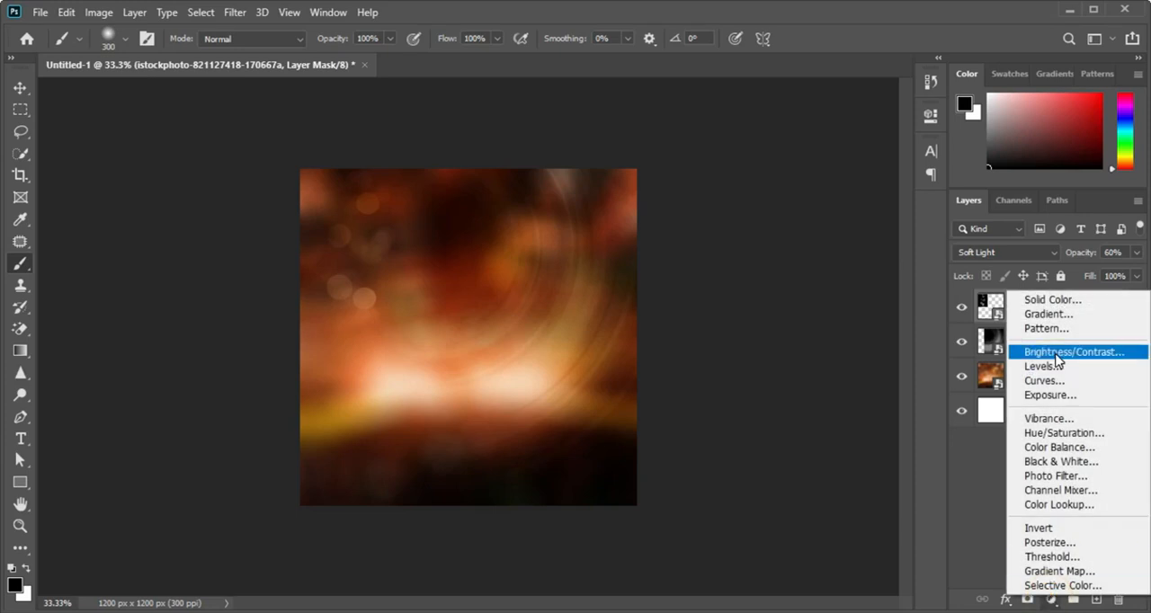
left_click(1065, 319)
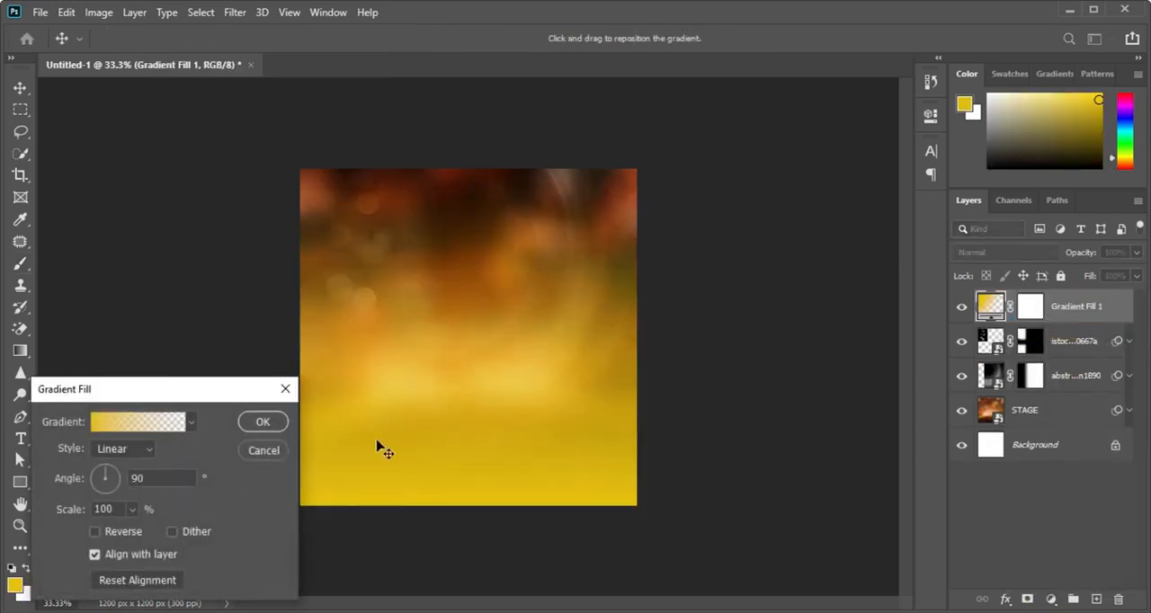
left_click(191, 427)
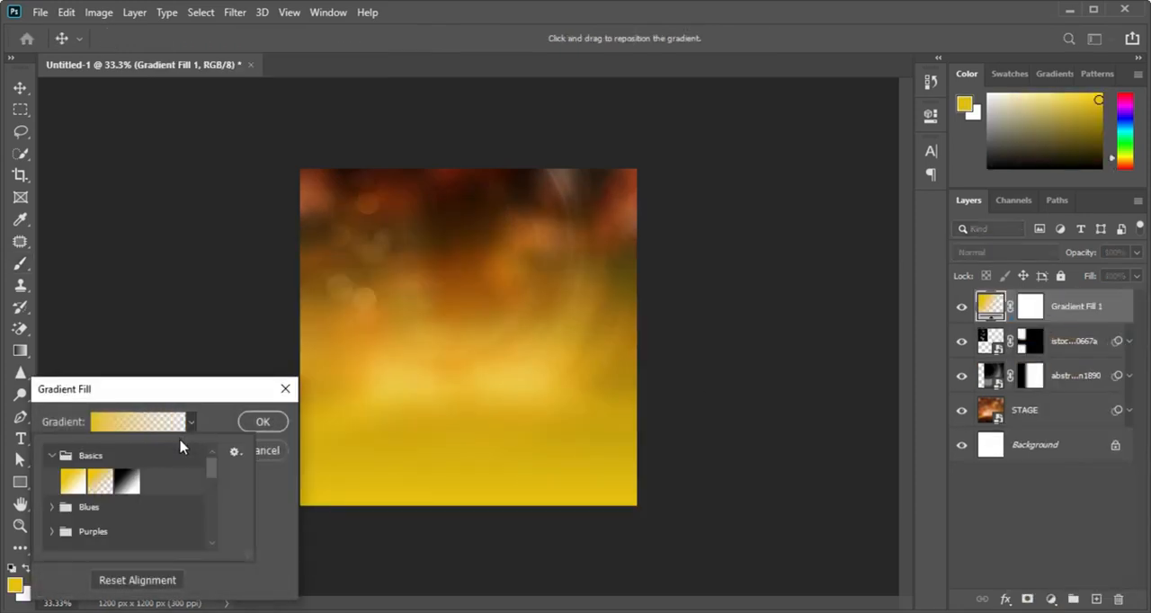
left_click_drag(210, 469, 212, 537)
left_click(81, 540)
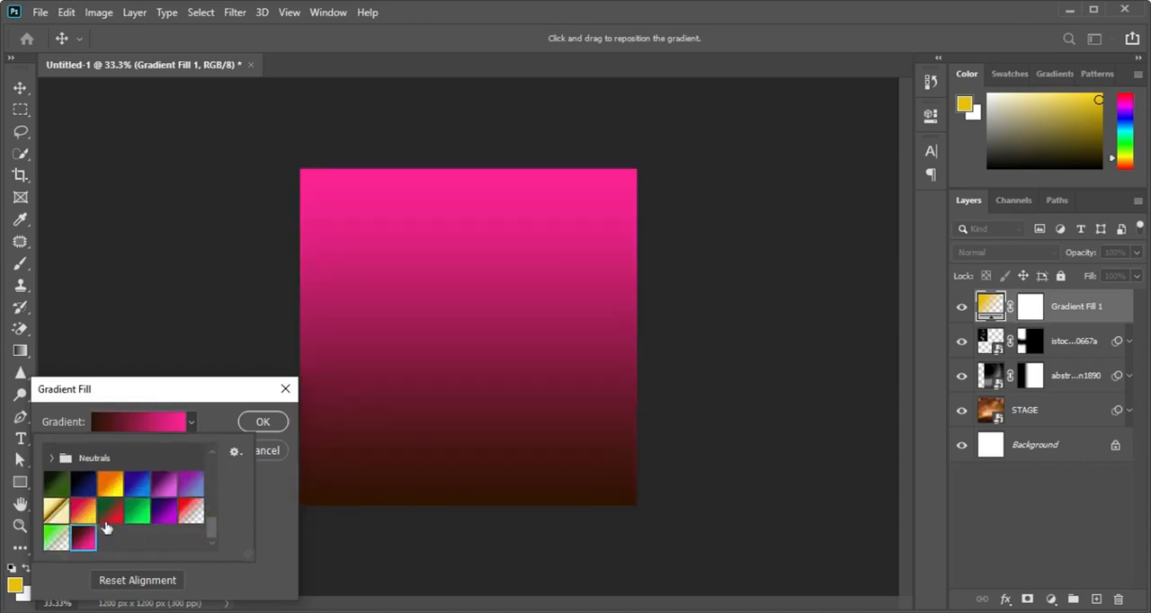
left_click(215, 422)
left_click_drag(221, 393, 298, 333)
left_click(253, 281)
left_click(147, 334)
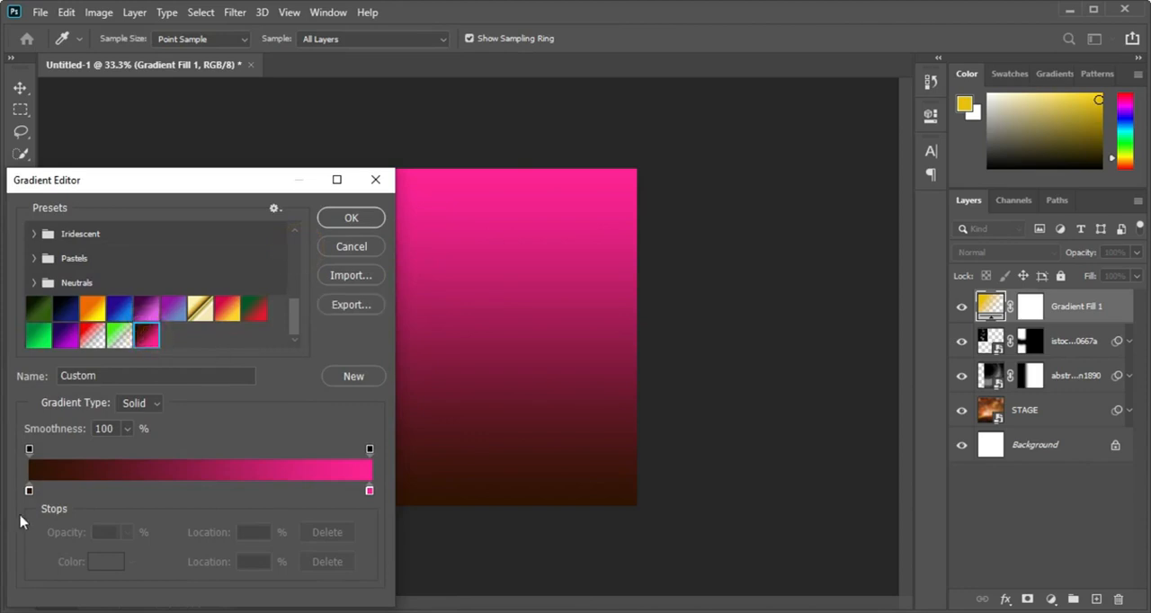
Step: Check the colours of the gradient's dark brown and pink stops and accept the fill as Linear at 90° and 100% scale
left_click(28, 490)
double_click(28, 490)
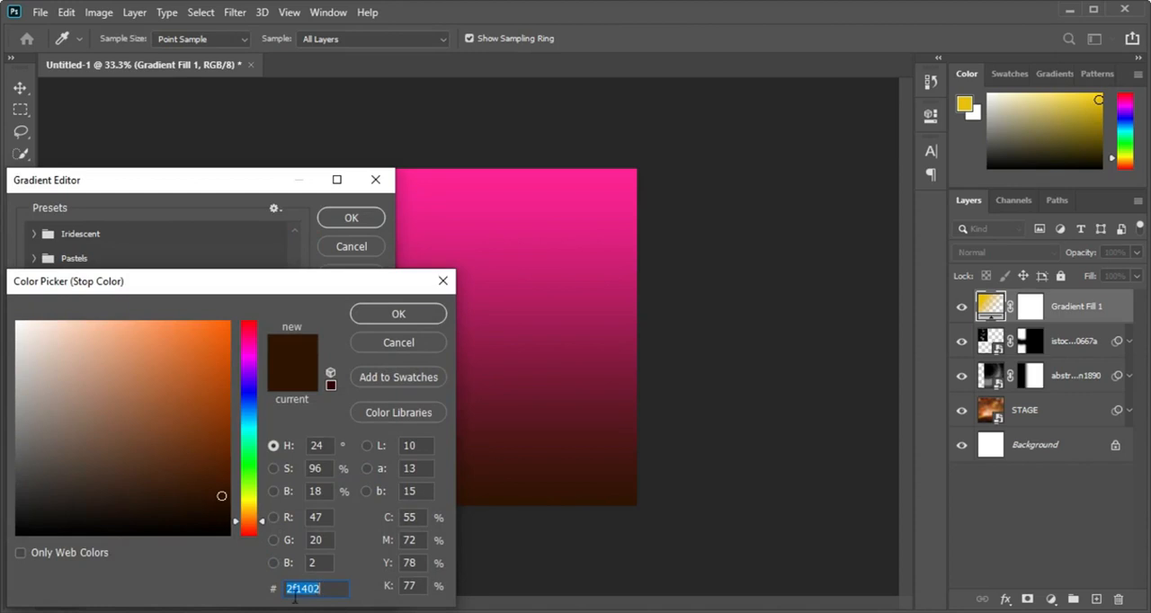
left_click(393, 312)
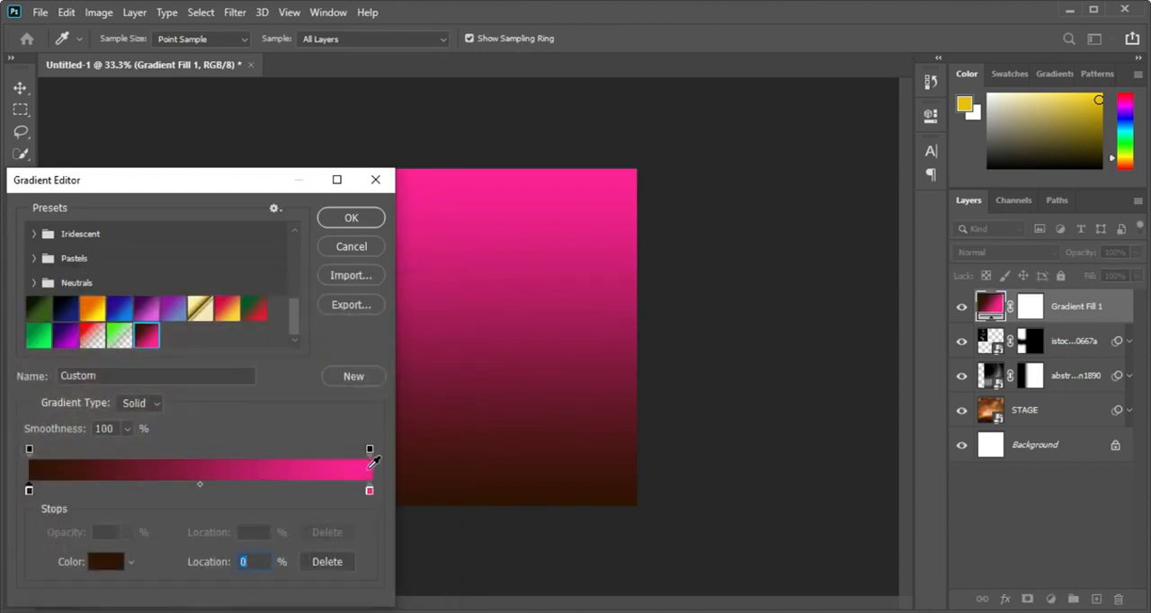
left_click(369, 490)
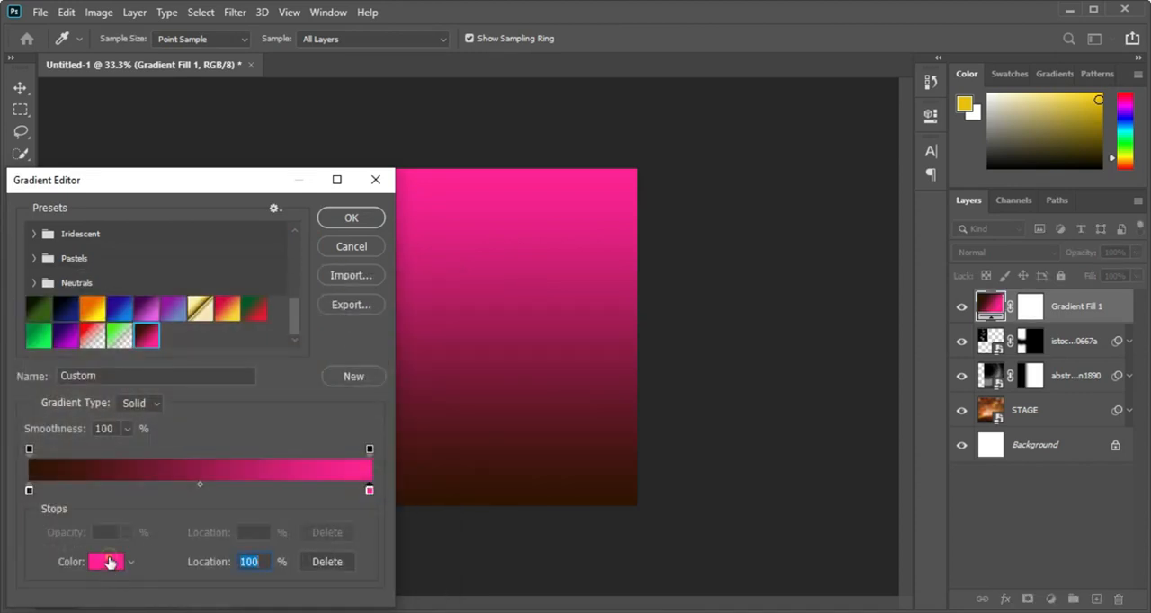
left_click(107, 562)
left_click(421, 316)
left_click(368, 218)
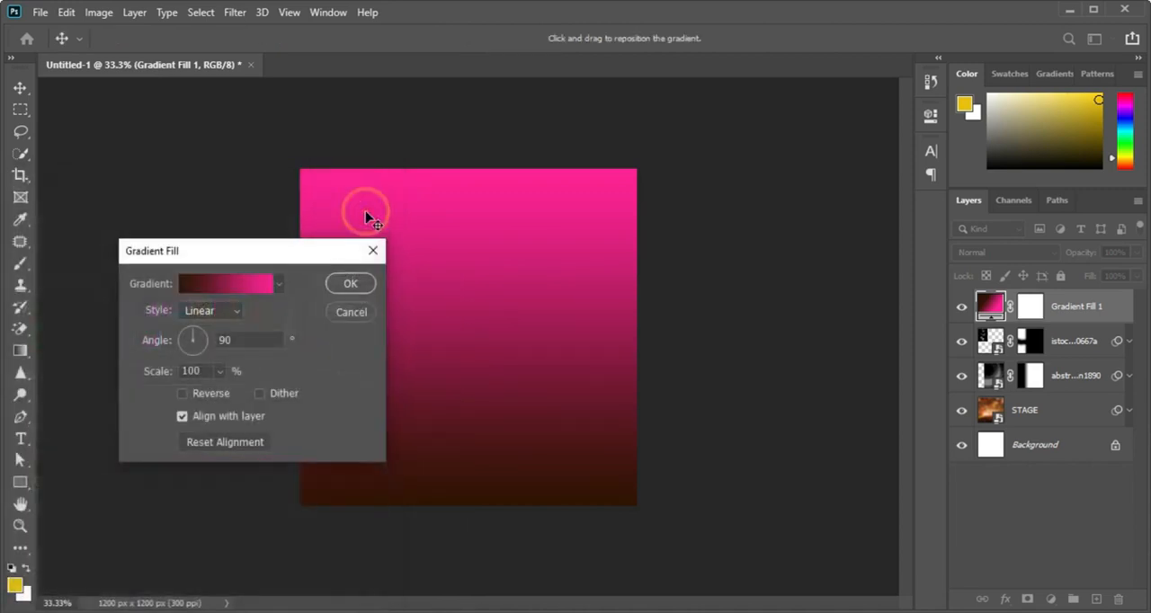
left_click(373, 286)
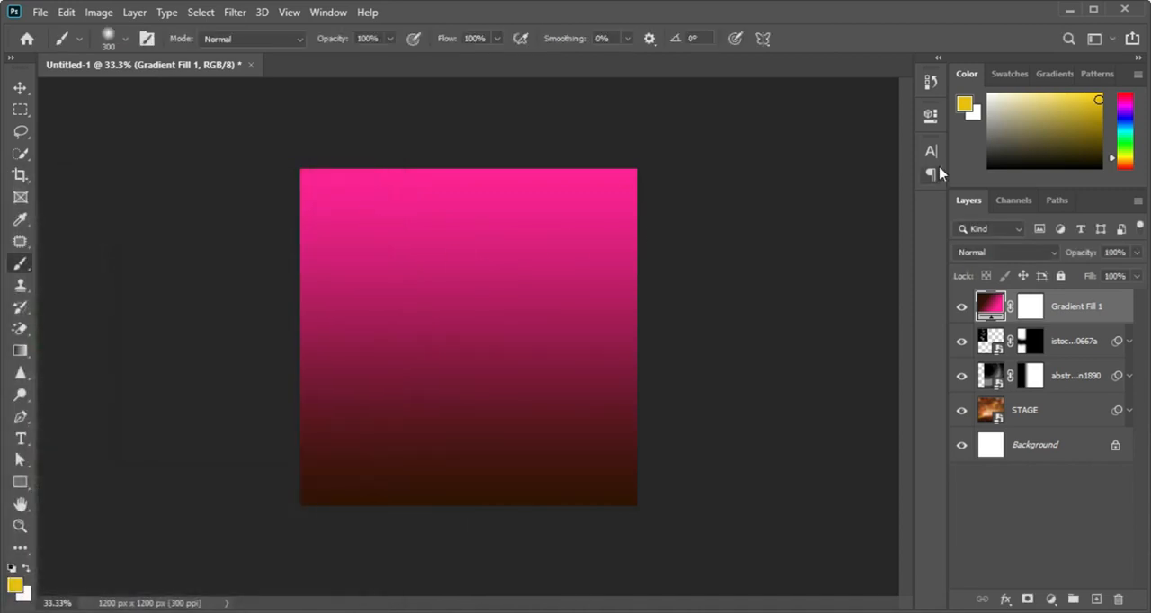
Step: Set the gradient fill layer's blend mode to Soft Light and toggle its visibility off and on to compare
left_click(1016, 254)
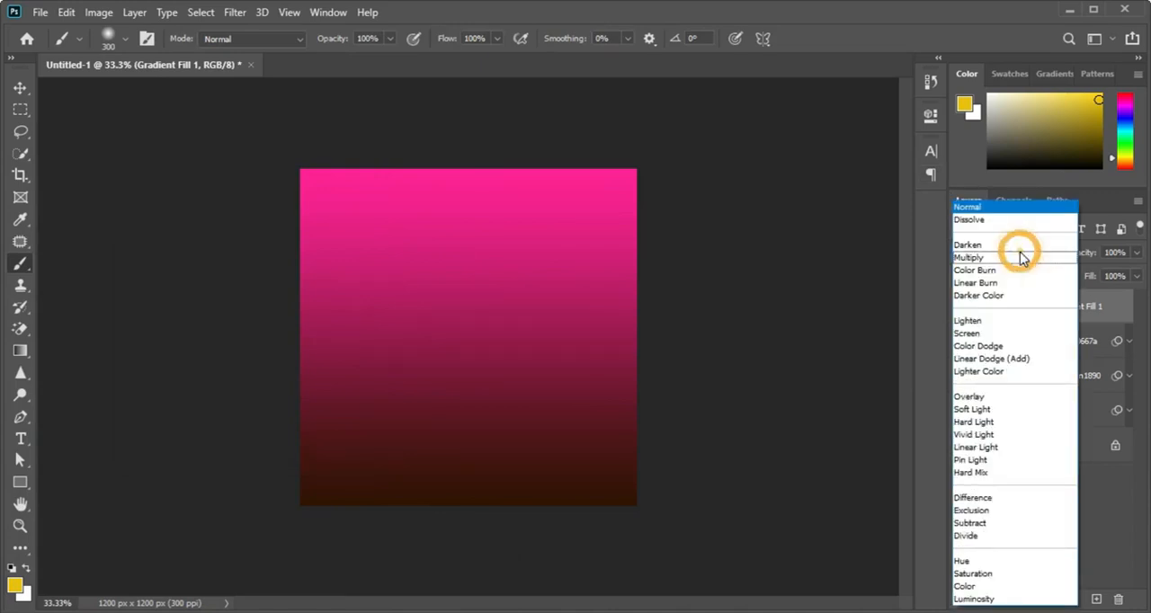
left_click(997, 410)
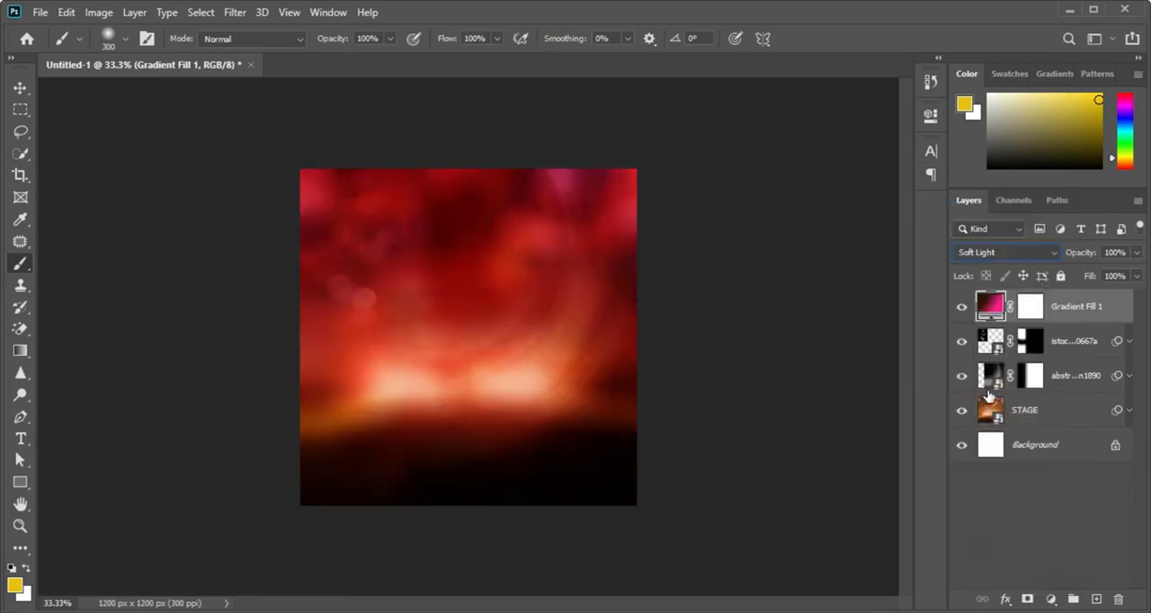
left_click(961, 307)
left_click(962, 307)
Step: Add a Curves adjustment above the gradient fill, anchor the highlights, raise the shadows slightly, and compare the image with and without it
left_click(1050, 598)
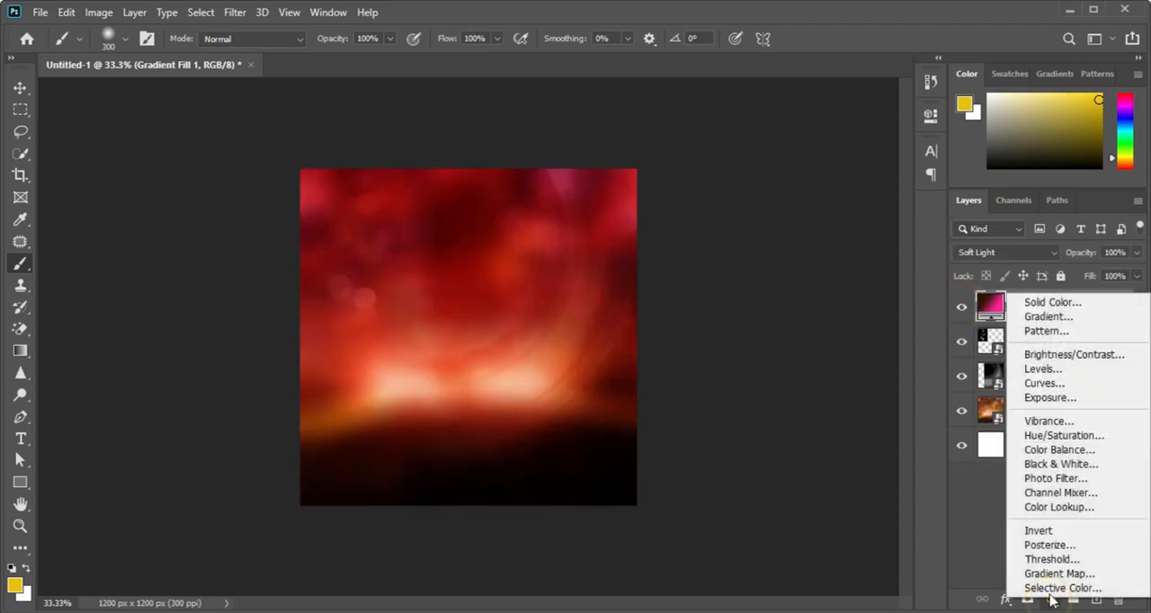
left_click(1042, 385)
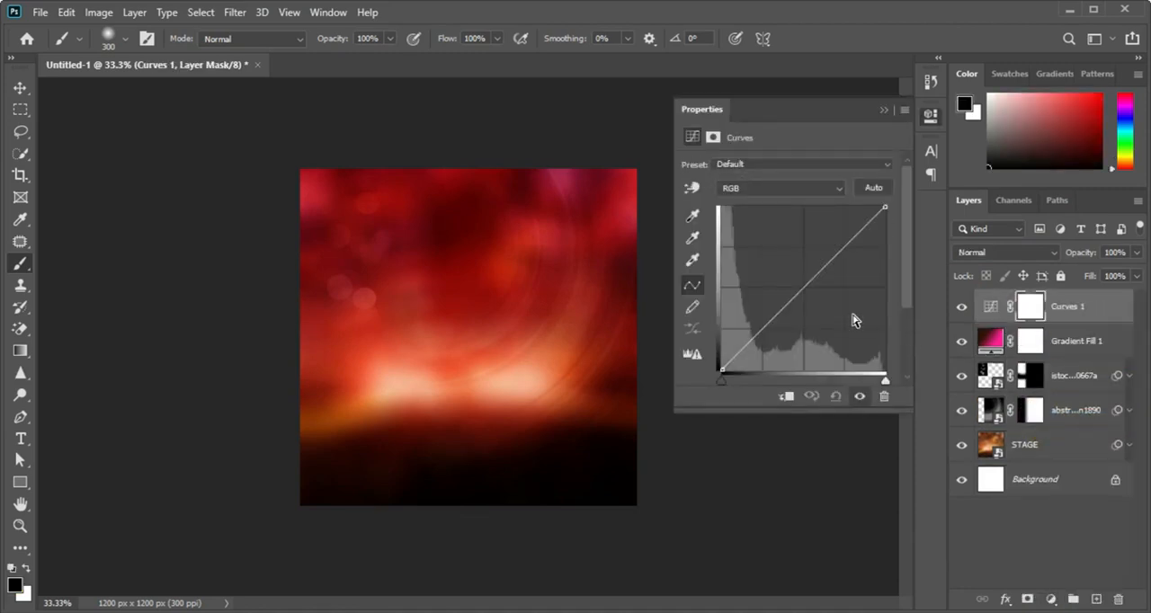
left_click(843, 247)
mouse_move(761, 325)
left_mouse_down()
mouse_move(761, 307)
mouse_move(762, 321)
left_mouse_up()
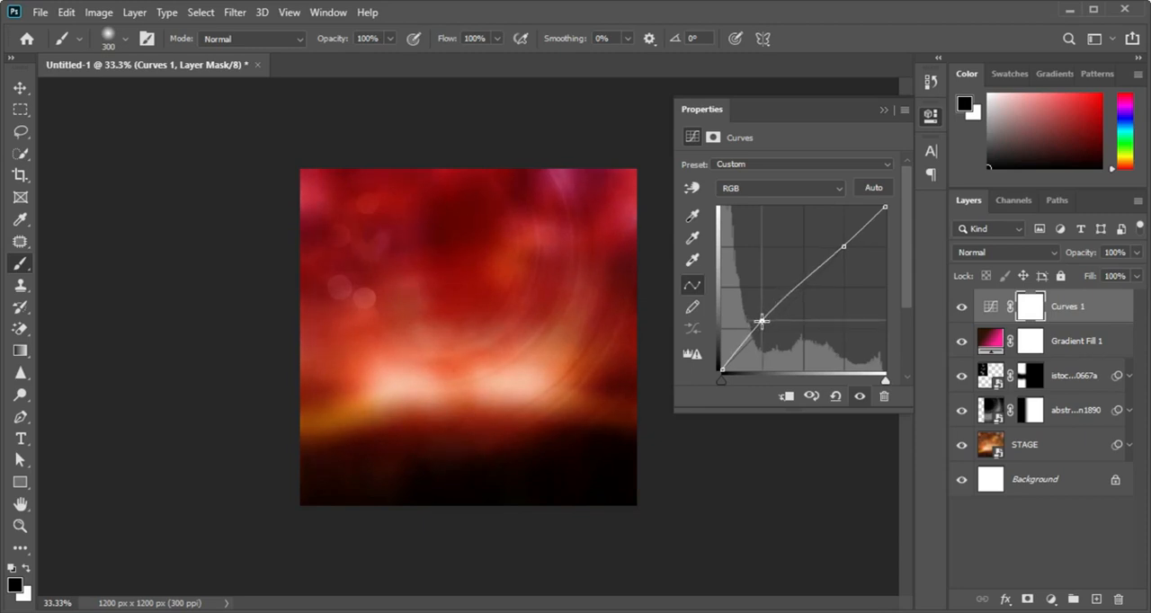
left_click(959, 307)
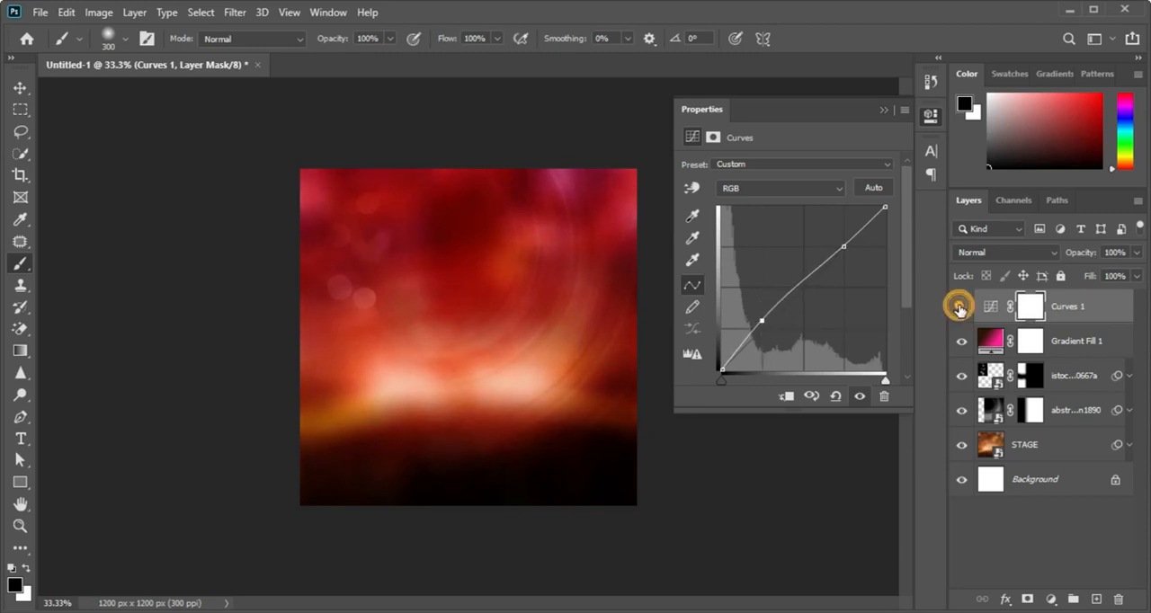
left_click(959, 308)
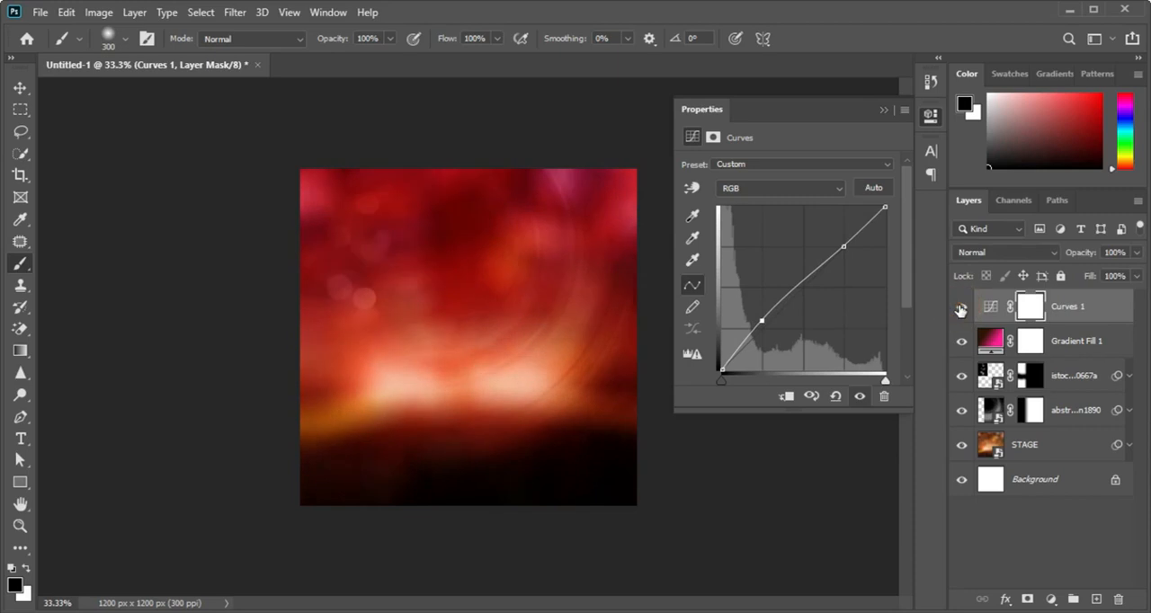
left_click(881, 109)
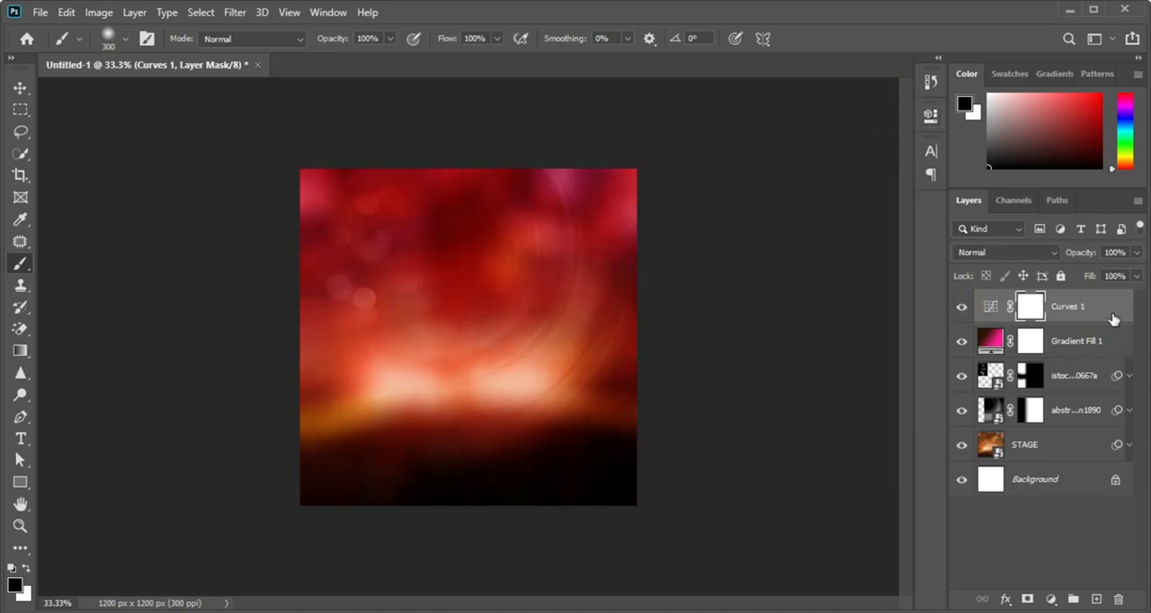
Step: Group all layers from STAGE up to the Curves adjustment and rename the group BG
left_click(1068, 454, "shift")
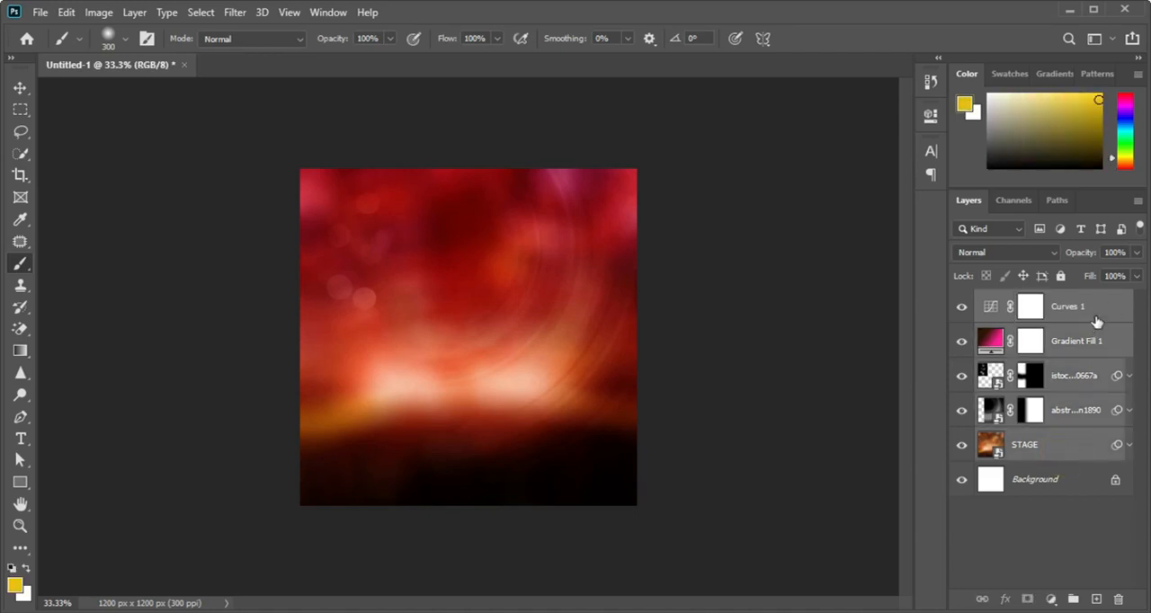
left_click(1095, 320)
left_click(1070, 454, "shift")
key("ctrl+g")
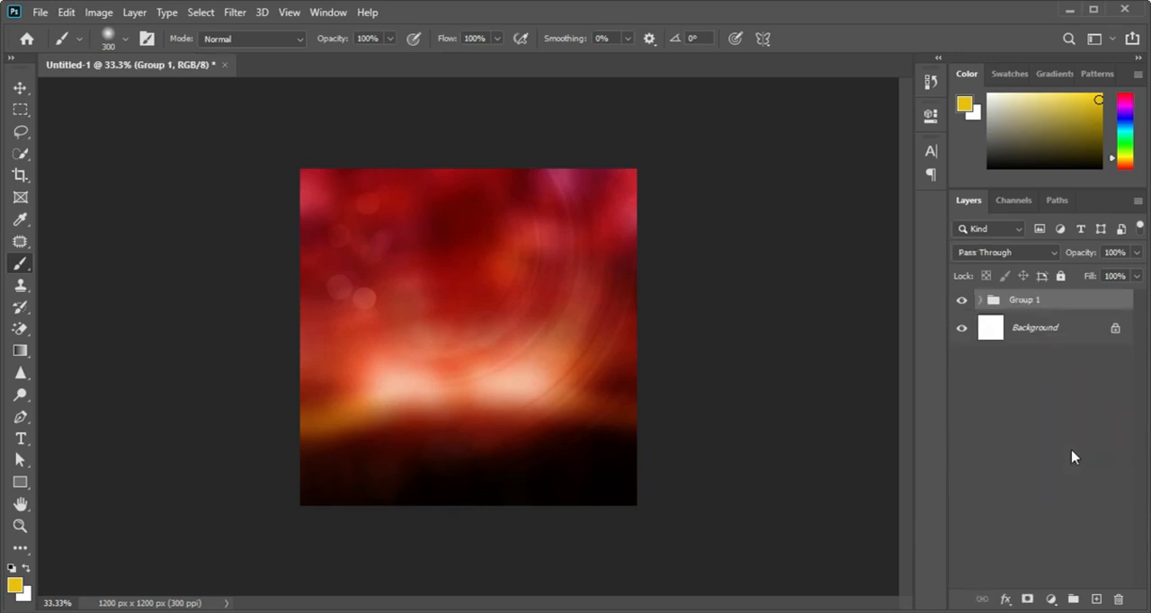
double_click(1027, 302)
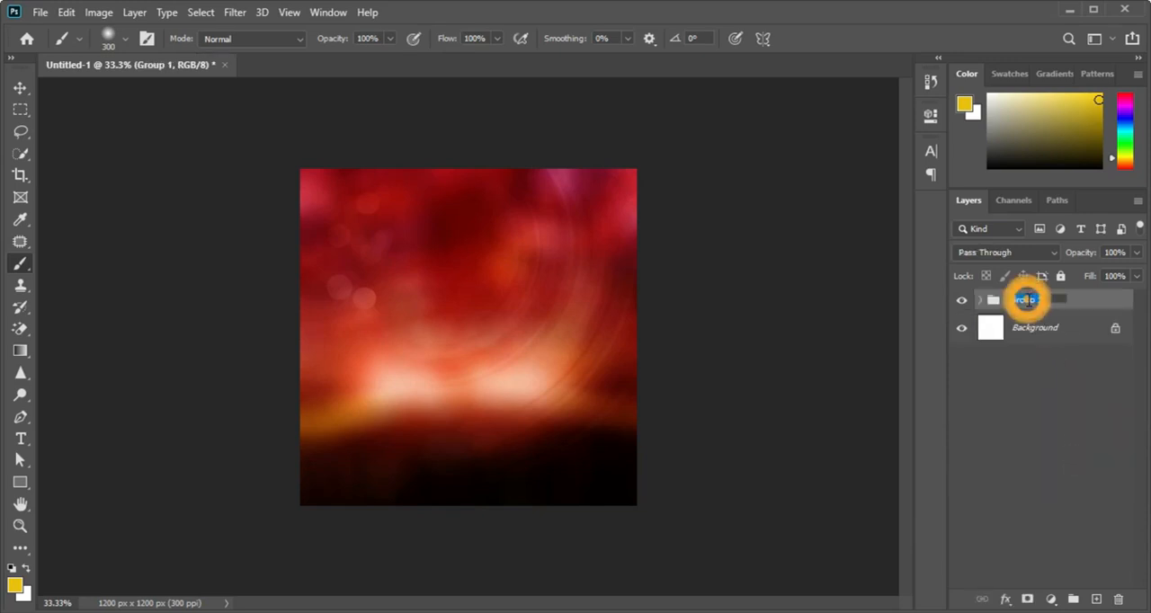
type("BG")
key("Return")
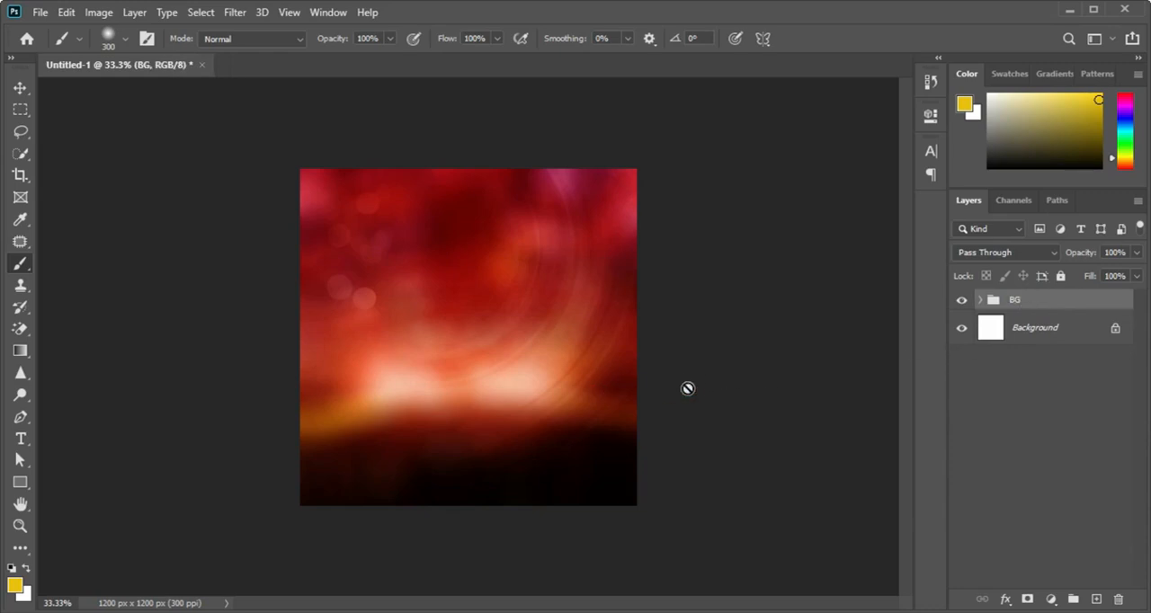
Step: Place the cut-out photo of the woman in the gold corset above the BG group, enlarge it to about 38% and move it towards the canvas's right side
key("ctrl+plus")
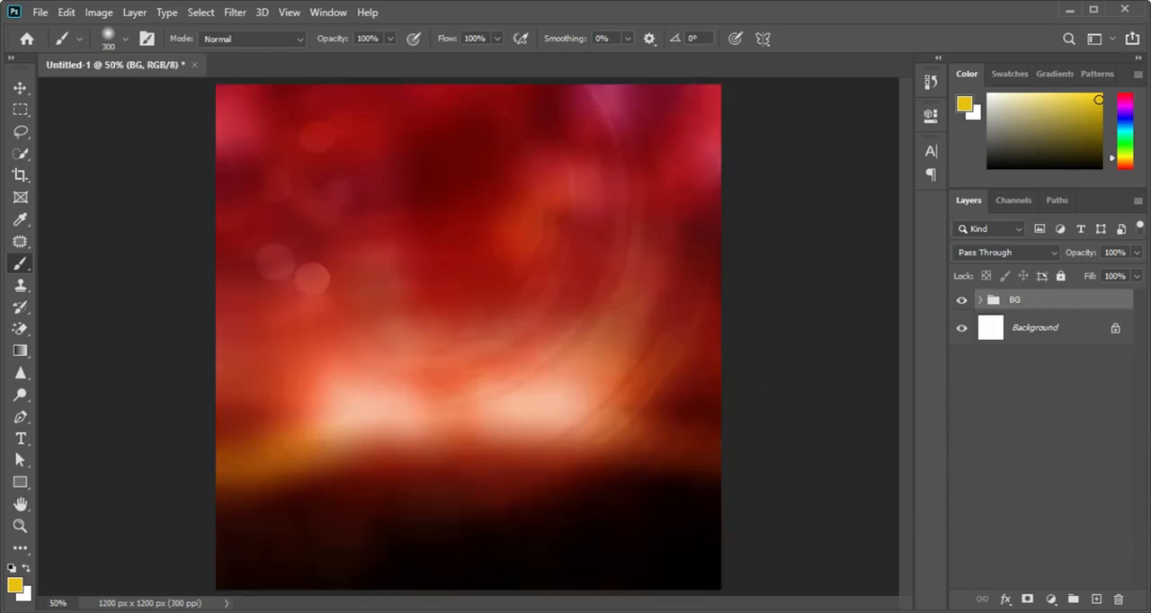
key("alt+Tab")
left_click_drag(626, 194, 596, 405)
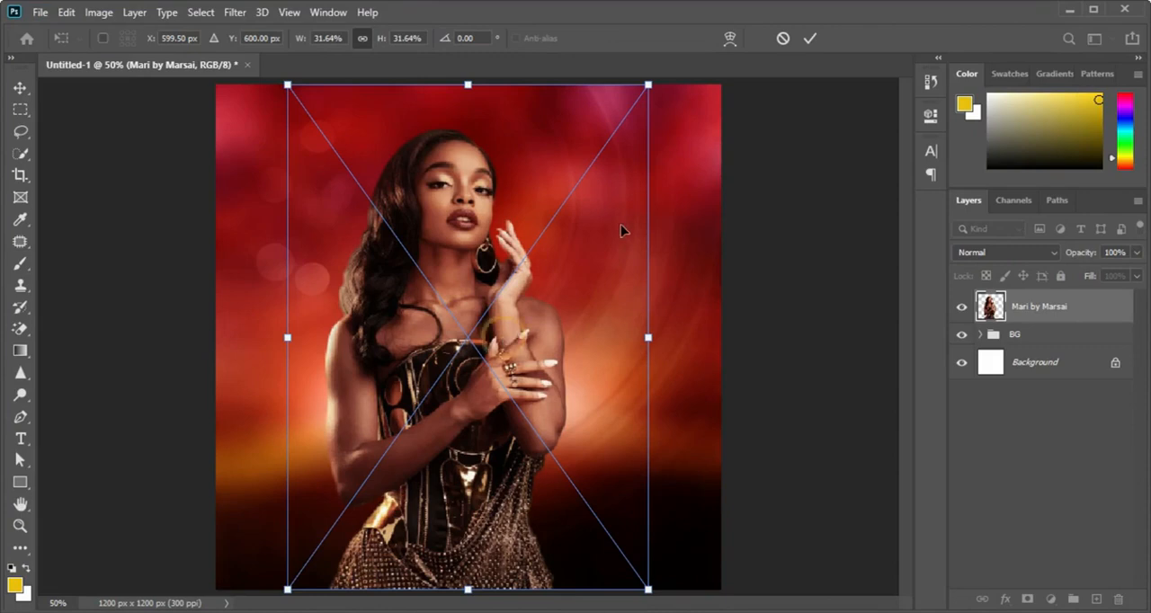
key("ctrl+minus")
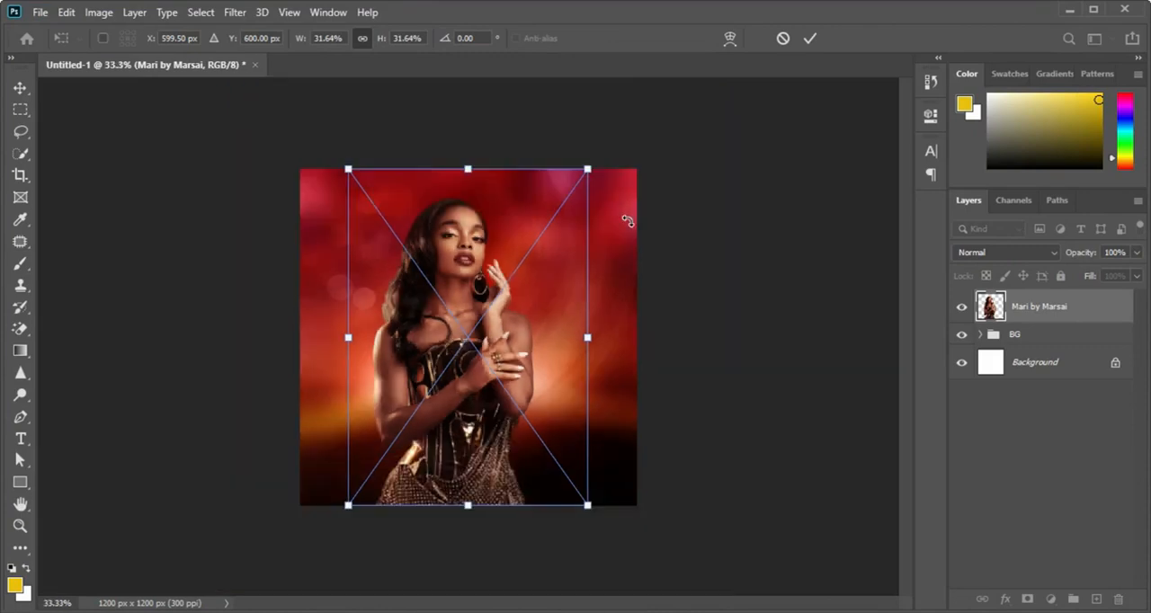
left_click_drag(589, 167, 743, 84)
left_click_drag(605, 288, 626, 300)
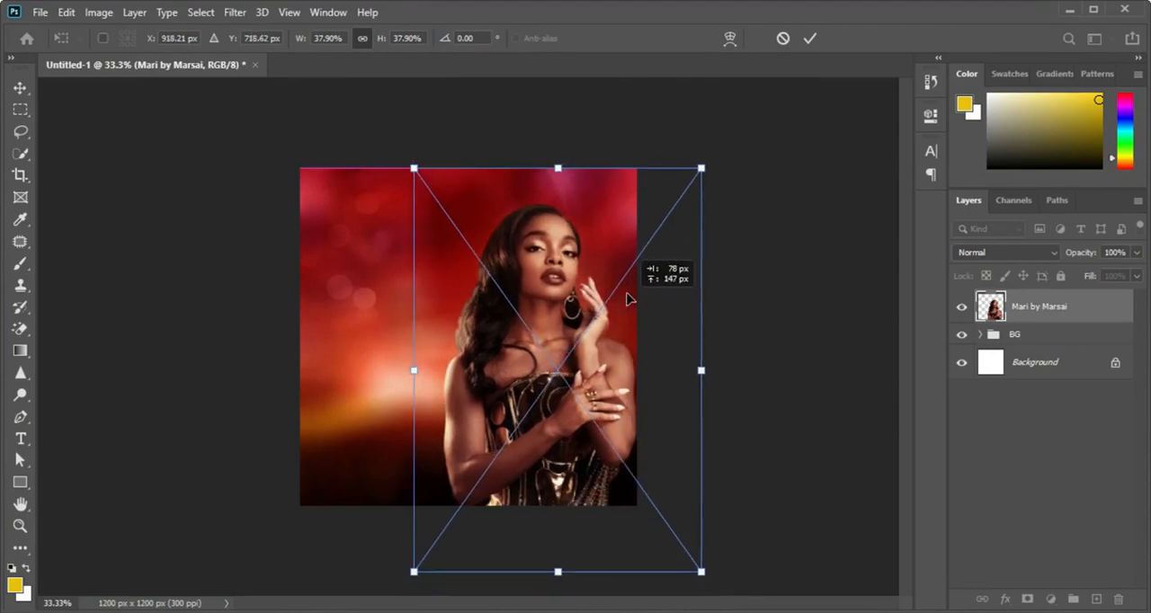
Step: Flip the woman's photo horizontally, refine its size and position against the canvas's right edge, and accept the placement
right_click(576, 345)
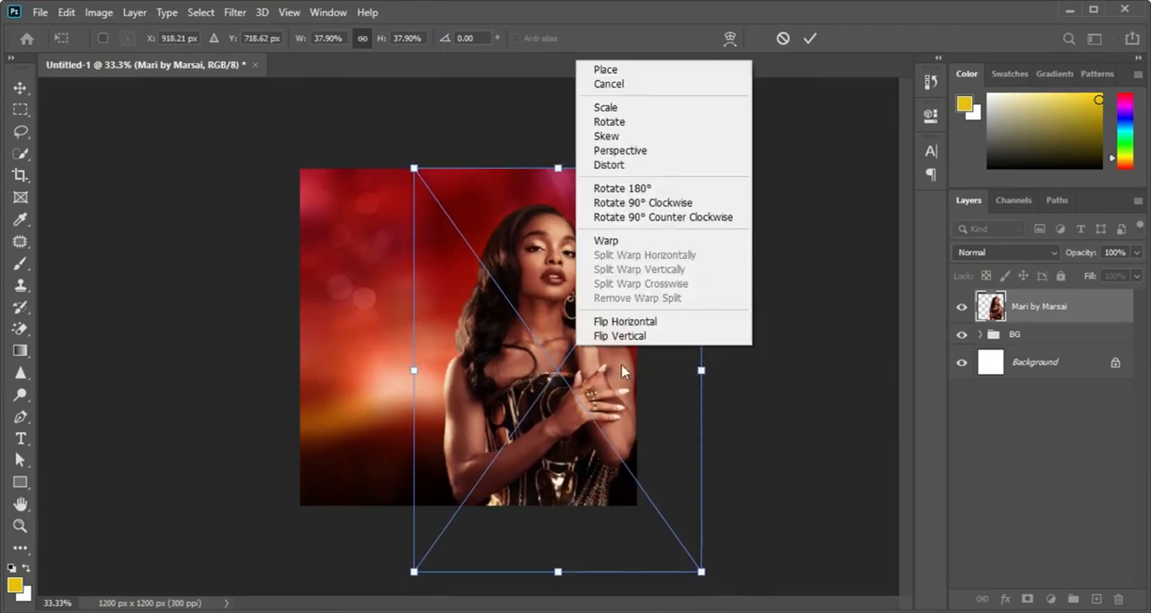
left_click(641, 329)
left_click_drag(598, 359, 572, 359)
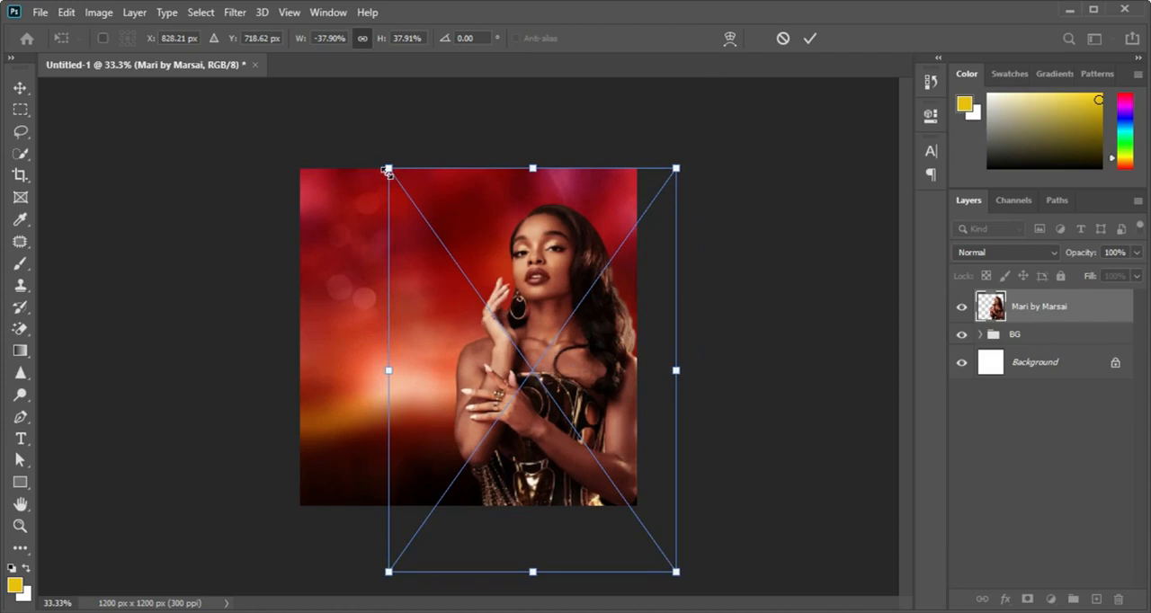
left_click_drag(386, 170, 370, 141)
mouse_move(528, 258)
left_mouse_down()
mouse_move(519, 286)
mouse_move(538, 287)
mouse_move(517, 286)
mouse_move(537, 265)
mouse_move(520, 278)
left_mouse_up()
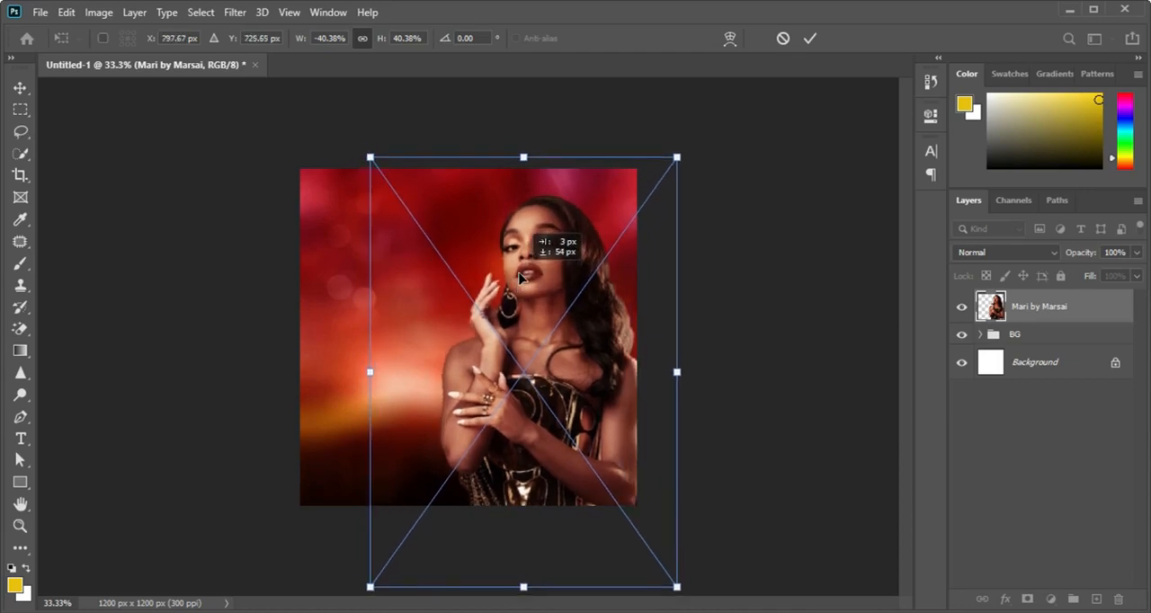
left_click_drag(371, 157, 390, 185)
left_click_drag(545, 296, 537, 295)
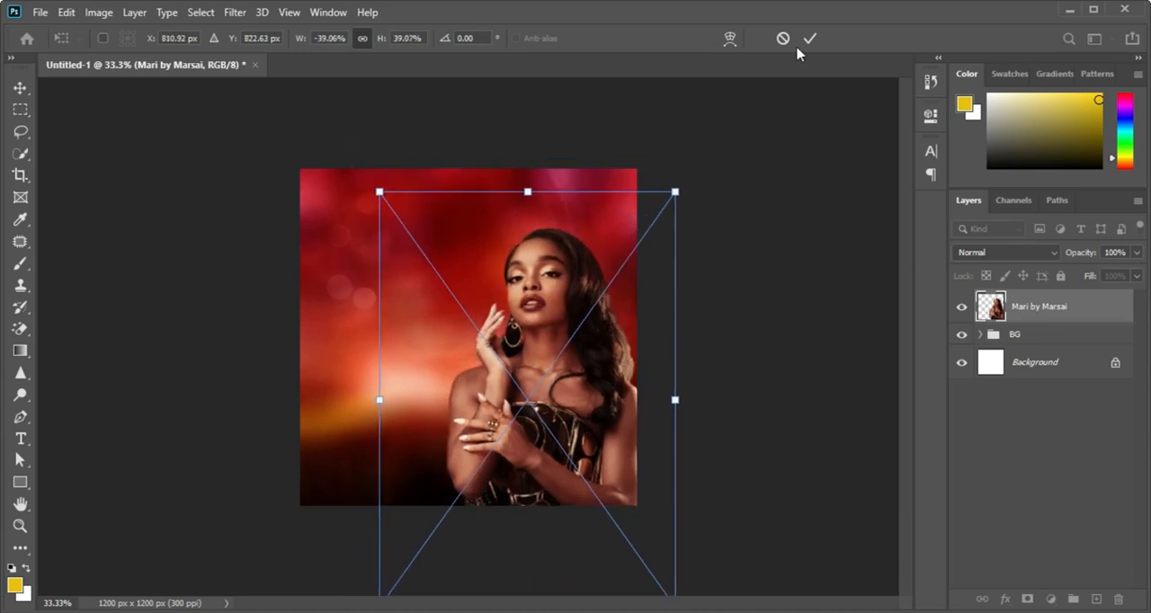
left_click(809, 39)
Step: Move the woman's photo slightly upward and nudge it right so her arm meets the canvas edge
key("b")
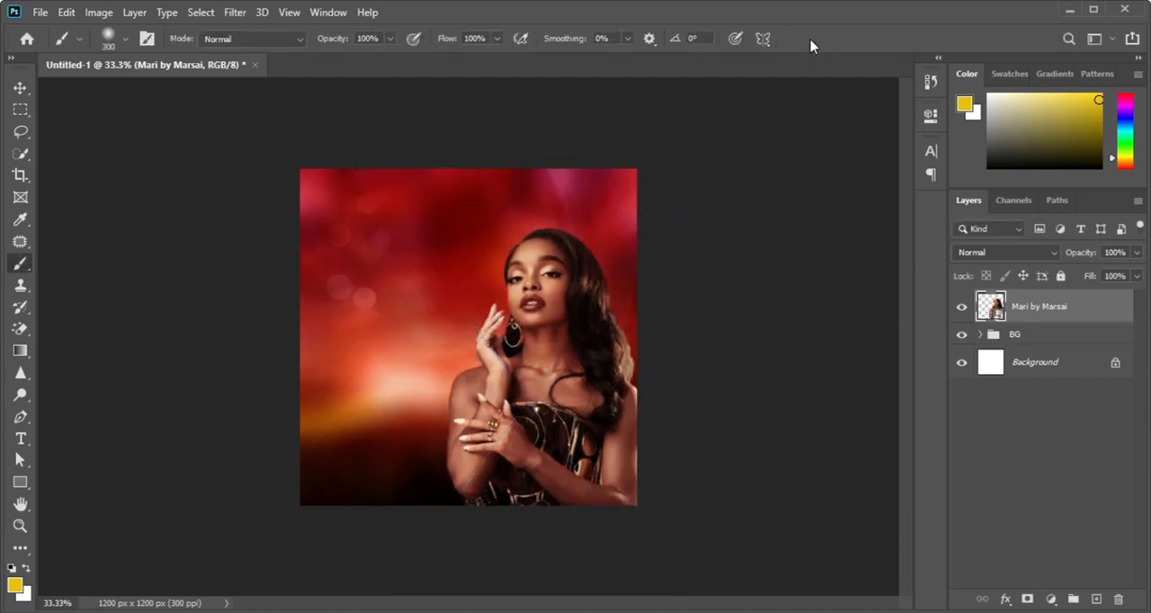
key("v")
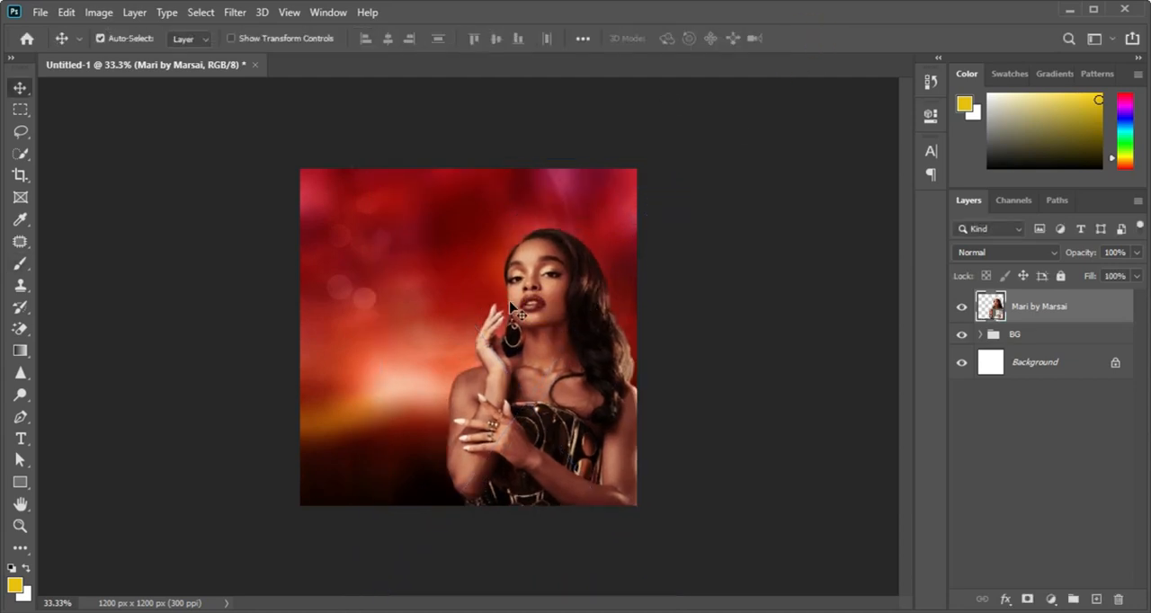
left_click_drag(529, 301, 525, 300)
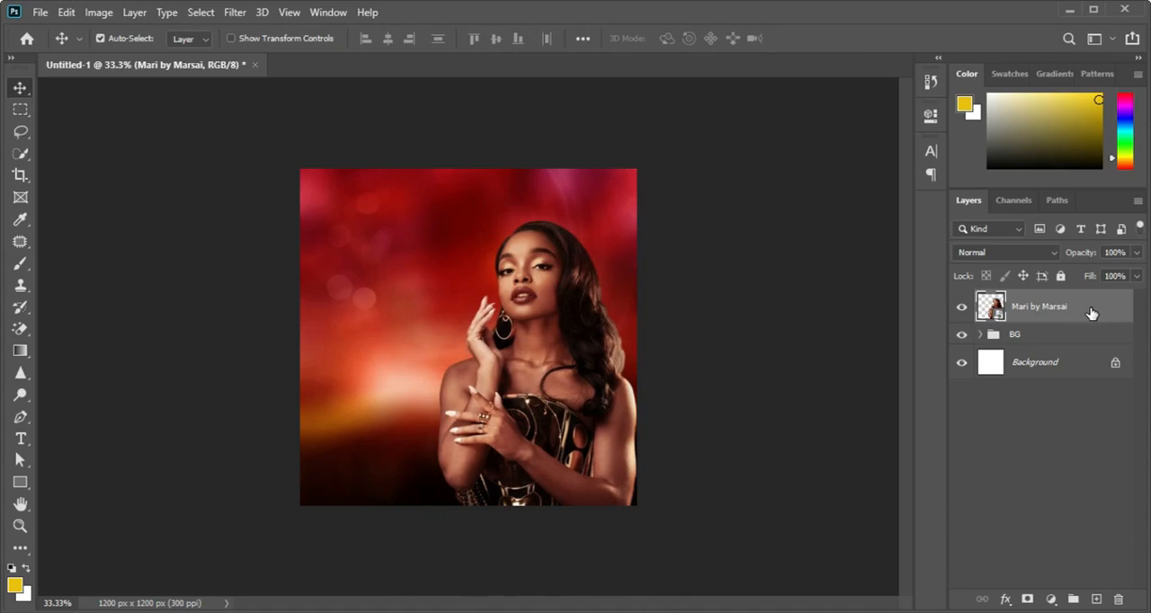
key("Right")
key("Right")
key("Right")
key("Right")
key("Right")
key("Right")
key("Right")
key("Right")
key("Right")
key("Right")
key("Right")
key("Right")
key("Right")
key("Right")
key("Right")
key("Right")
key("Right")
key("Right")
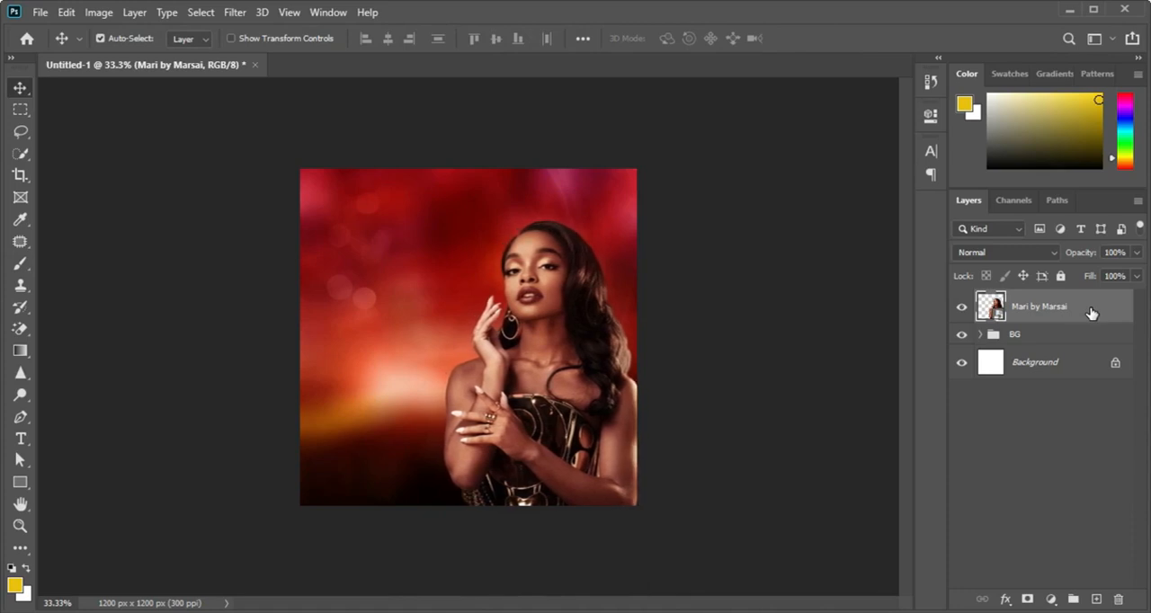
Step: Duplicate the woman's photo layer and apply a High Pass filter with a 2.5 pixel radius to the copy
key("ctrl+j")
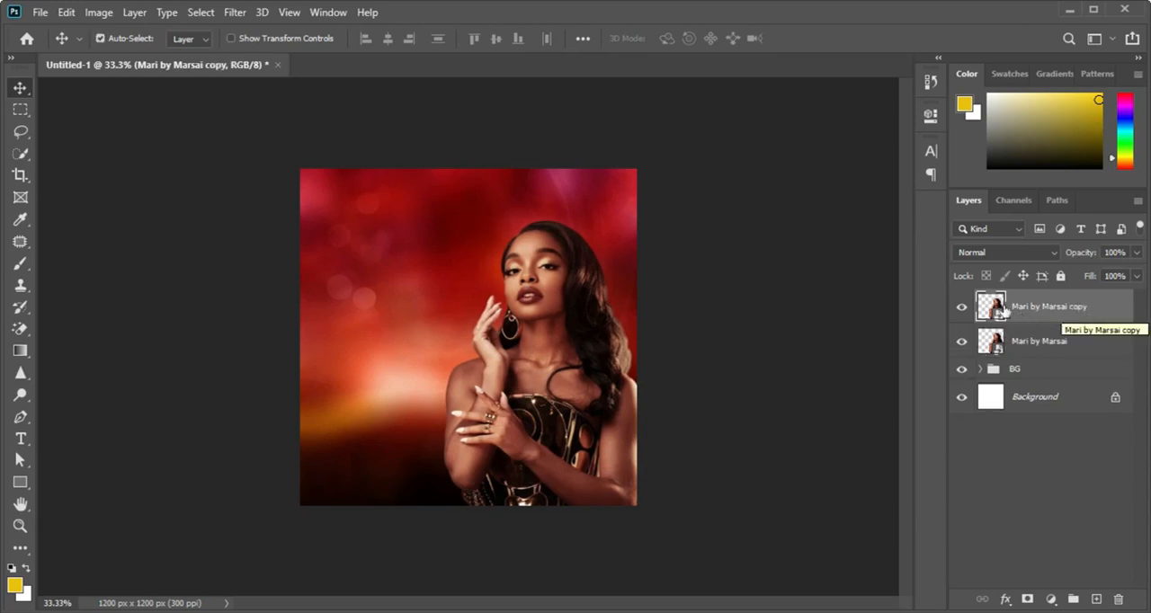
left_click(237, 13)
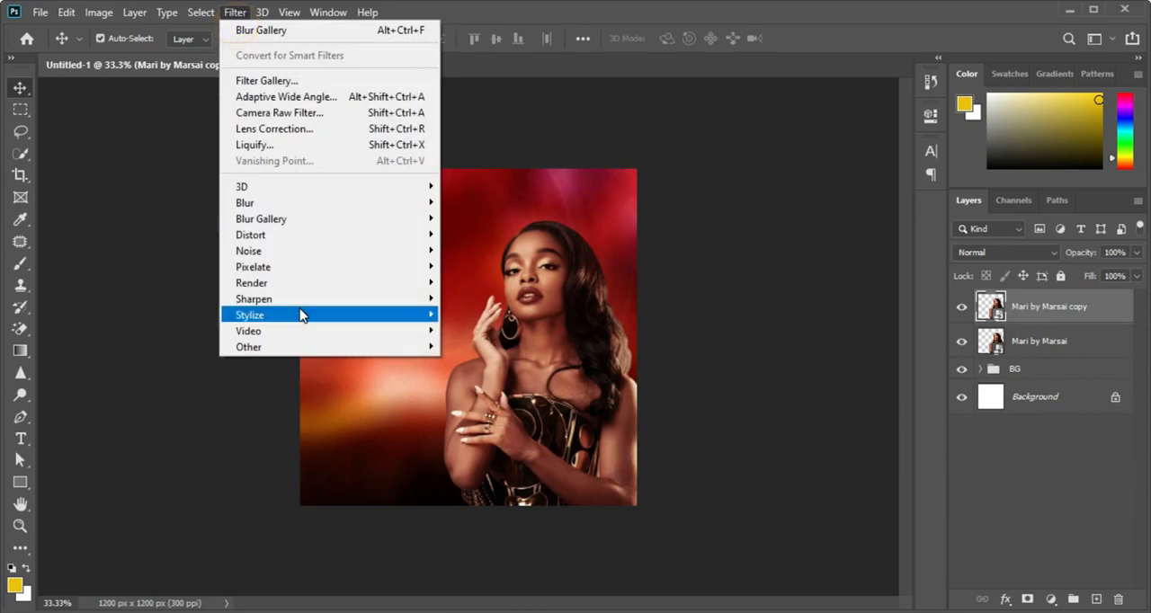
mouse_move(317, 347)
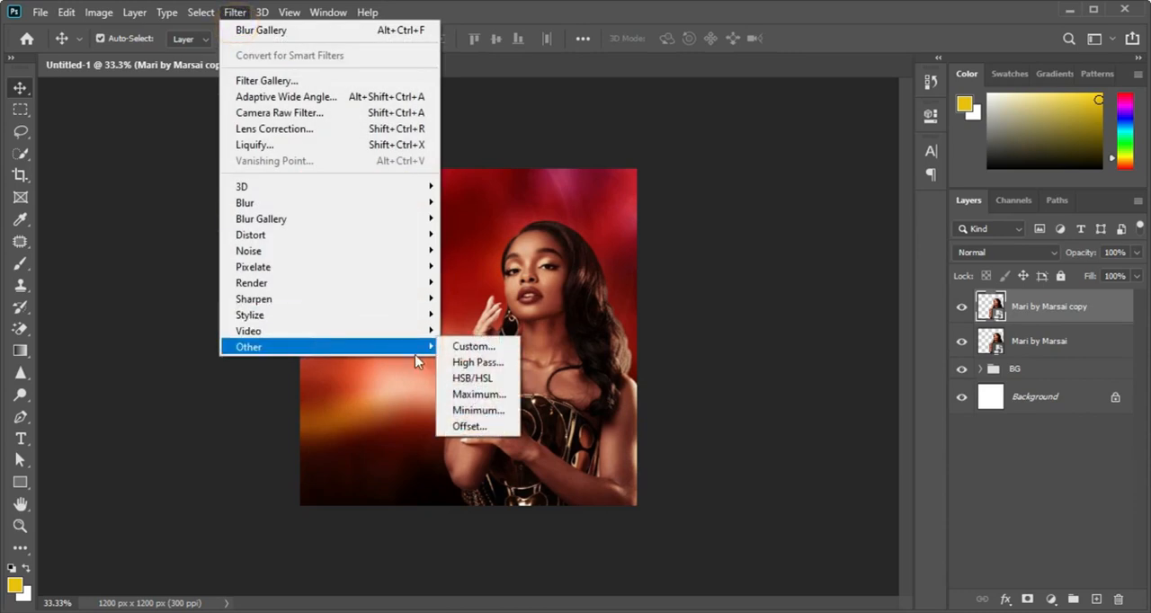
left_click(474, 363)
left_click_drag(519, 328, 459, 335)
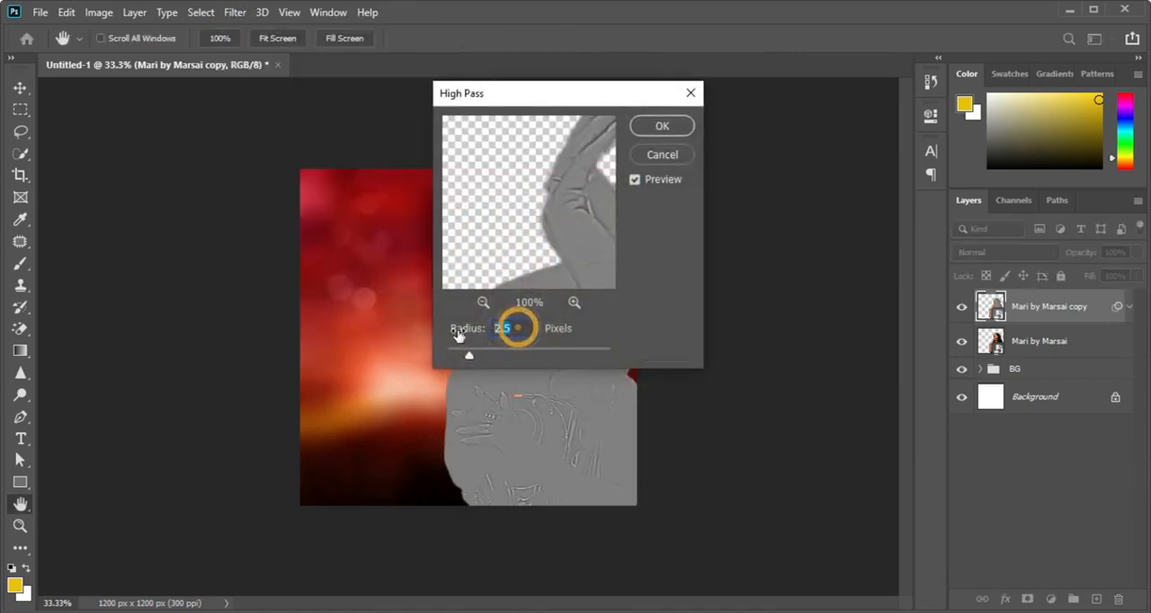
left_click(662, 126)
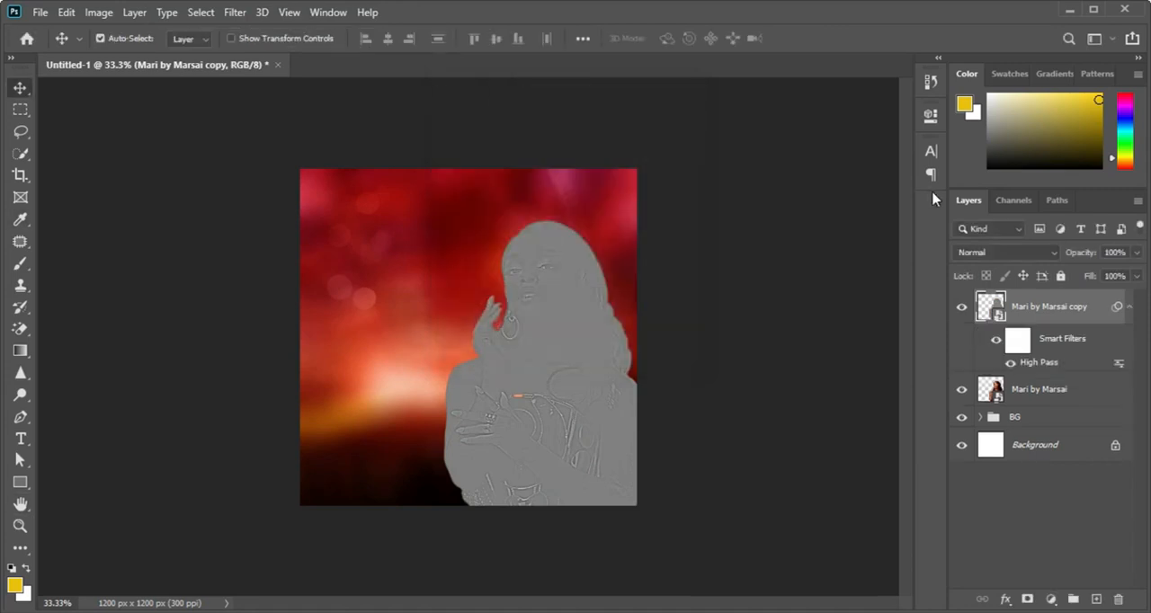
Step: Set the High Pass copy's blend mode to Hard Light, collapse its smart filter list and clip it to the original photo layer
left_click(1004, 253)
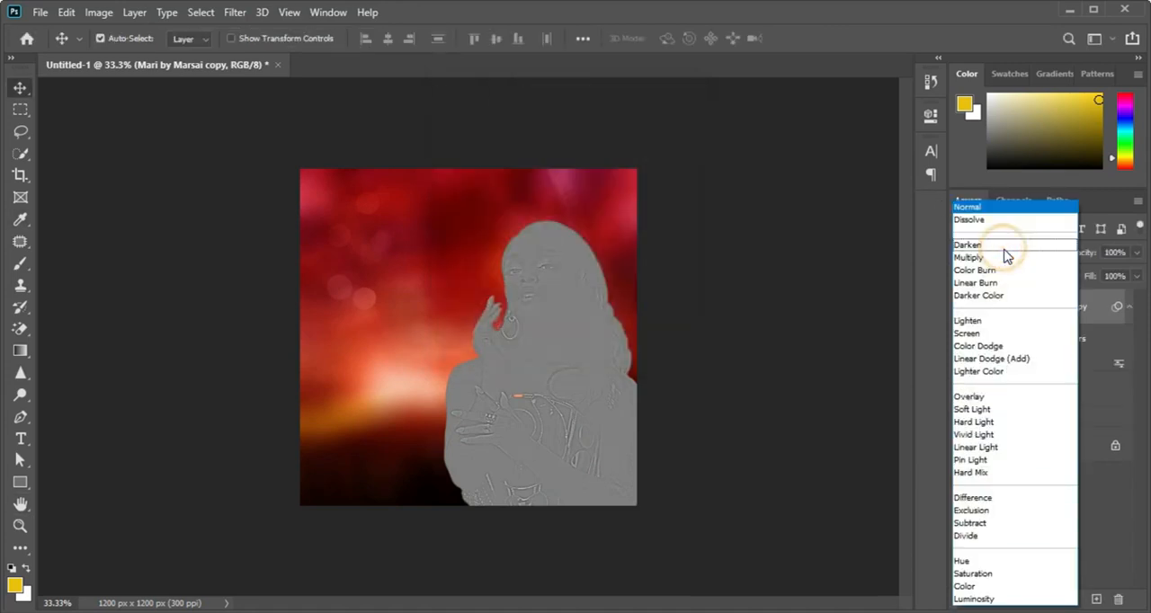
left_click(1001, 423)
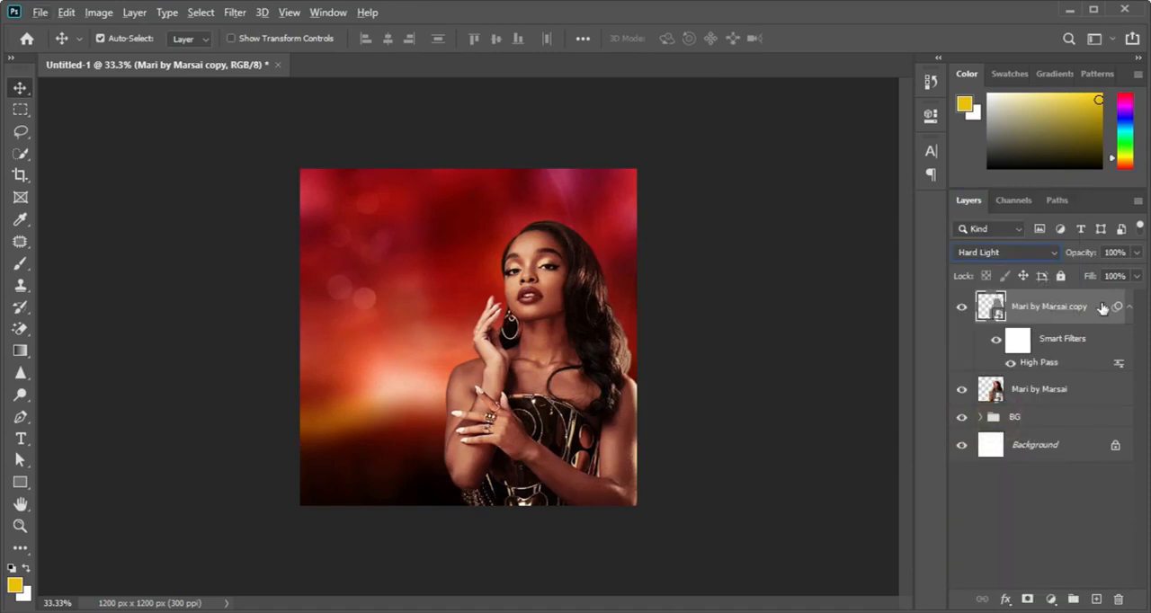
left_click(1129, 307)
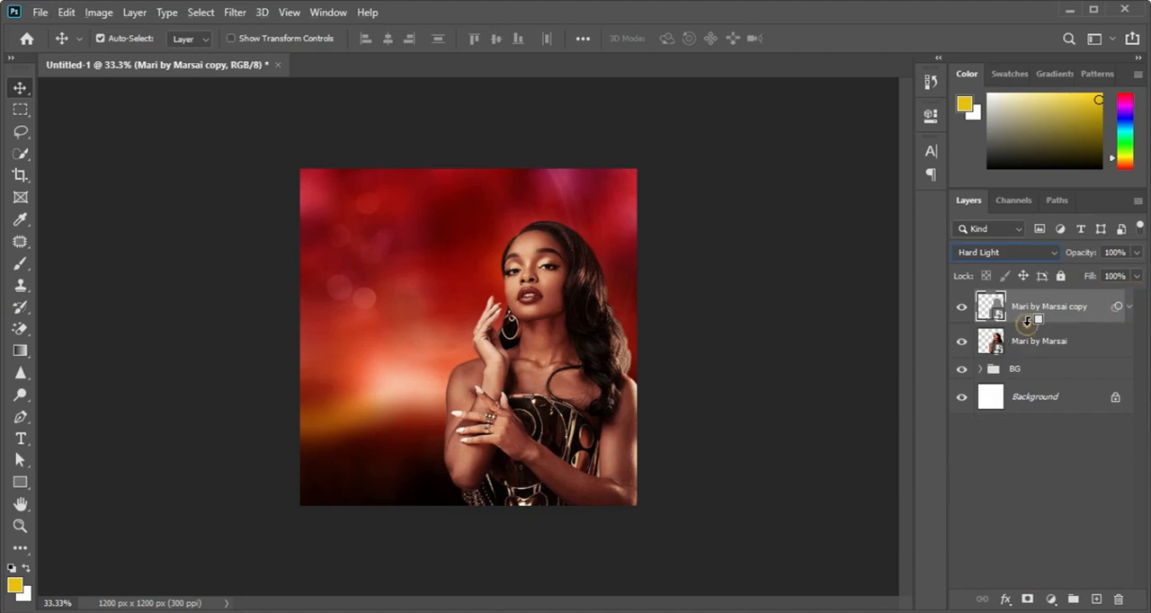
left_click(1023, 324, "alt")
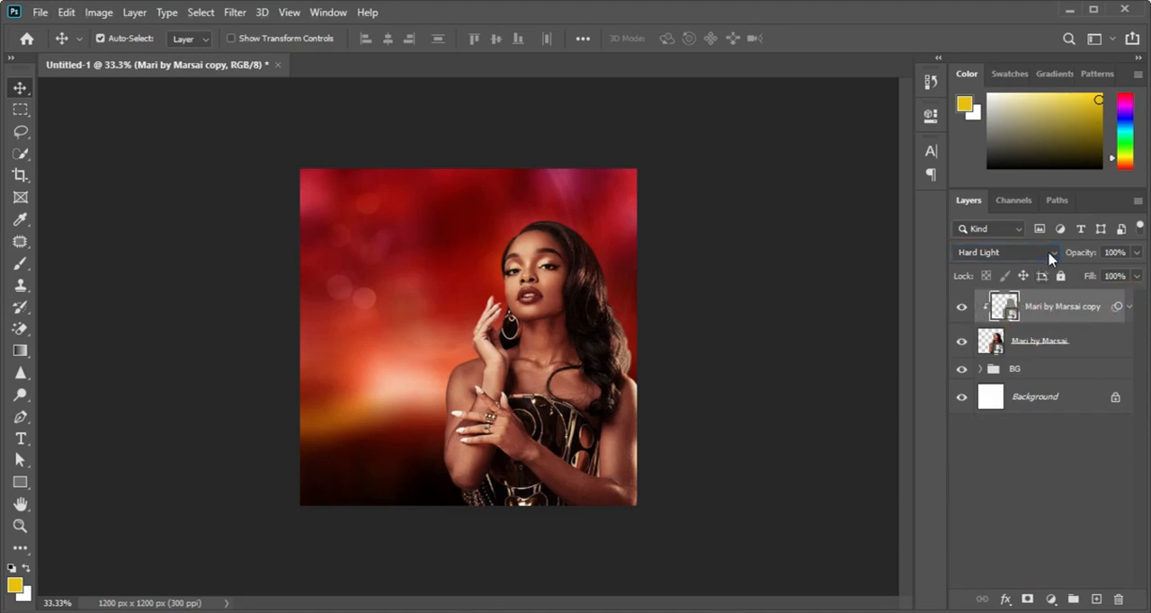
Step: Compare the woman's photo with and without the High Pass sharpening layer, including at 50% zoom
left_click(961, 307)
left_click(962, 307)
key("ctrl+plus")
left_click(960, 307)
left_click(961, 307)
Step: Add a Curves adjustment clipped to the original photo layer, raise the highlights while anchoring the shadows, and compare the woman with and without it
left_click(1061, 346)
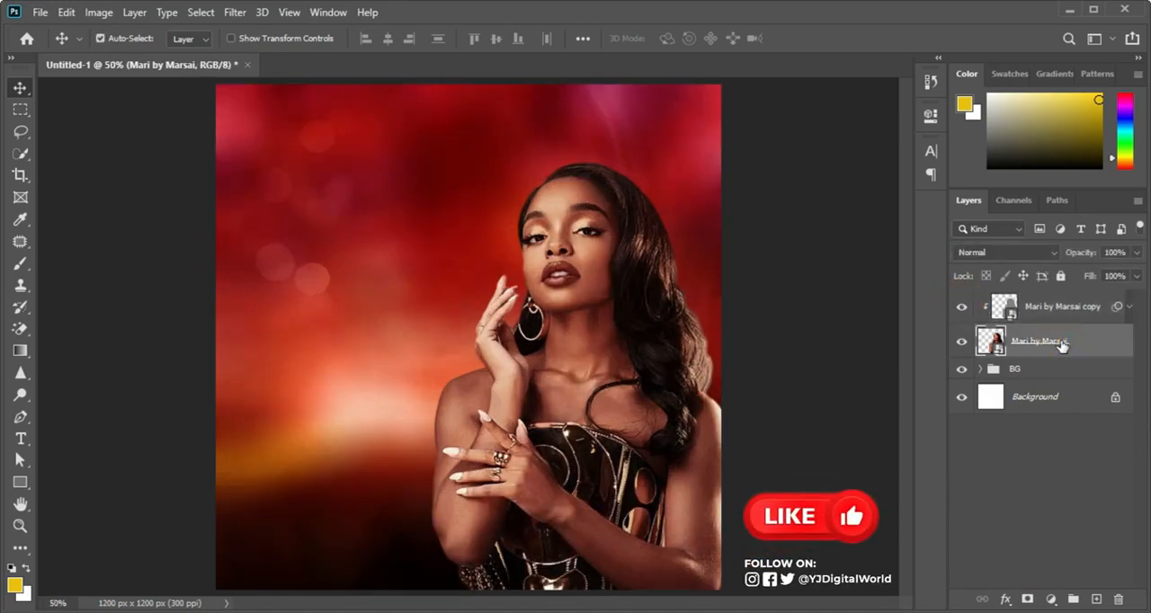
left_click(1049, 599)
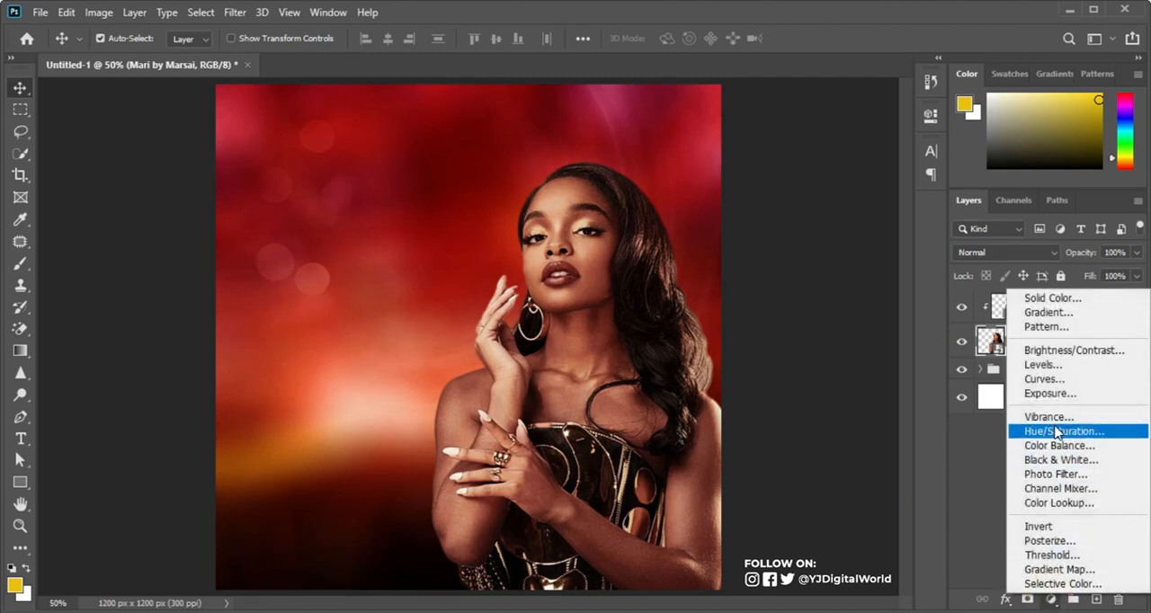
left_click(1050, 378)
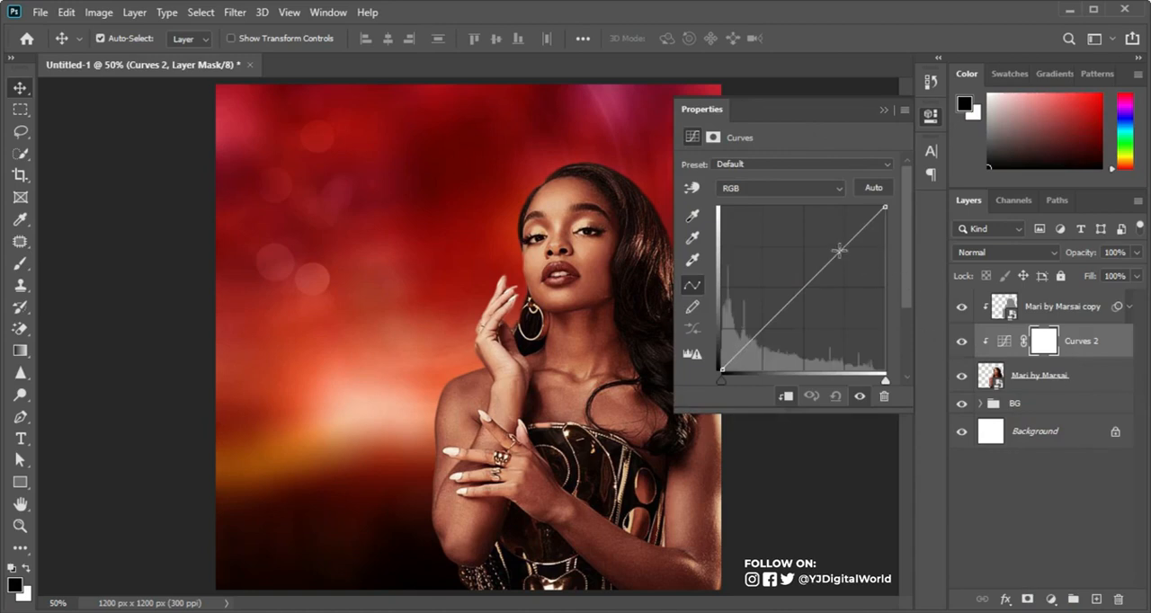
left_click_drag(837, 250, 830, 243)
left_click_drag(757, 321, 761, 330)
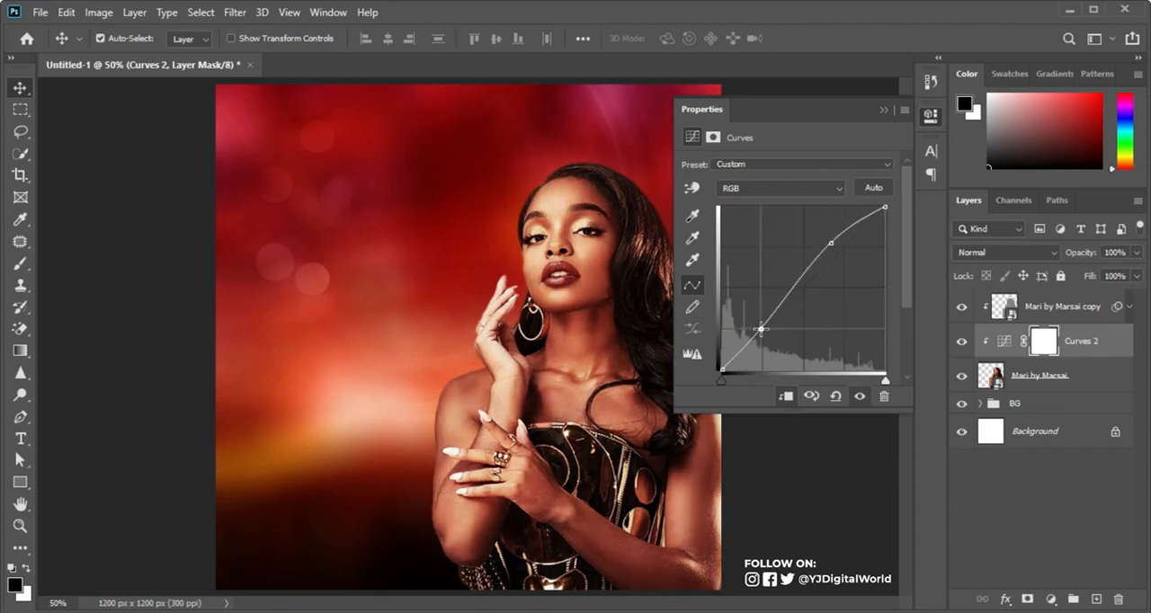
left_click_drag(830, 243, 830, 244)
left_click(960, 339)
left_click(961, 340)
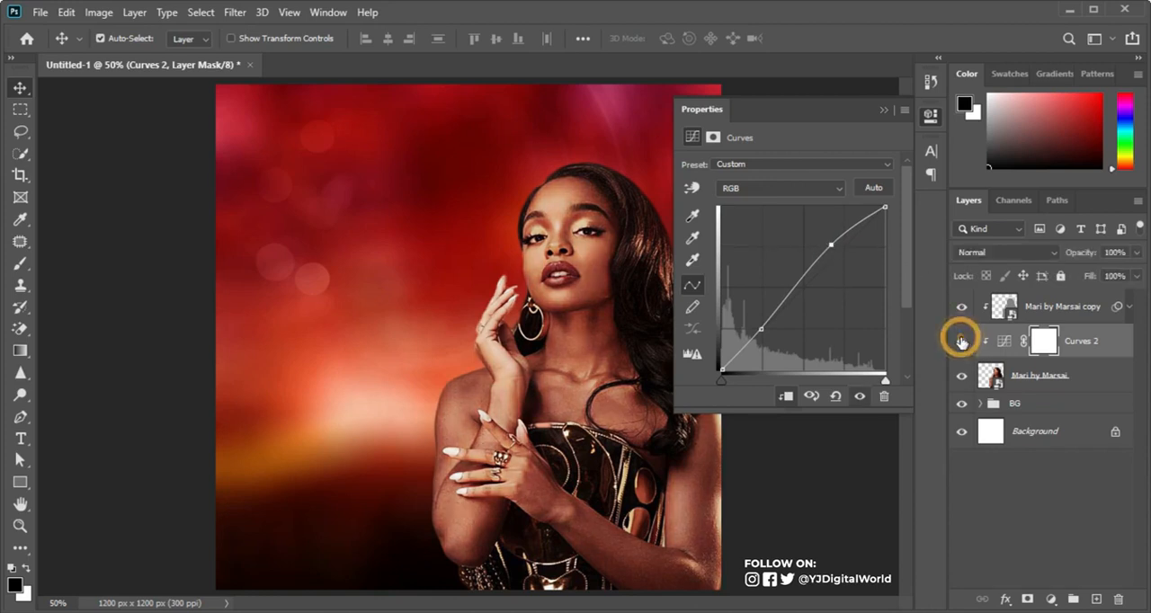
left_click(885, 110)
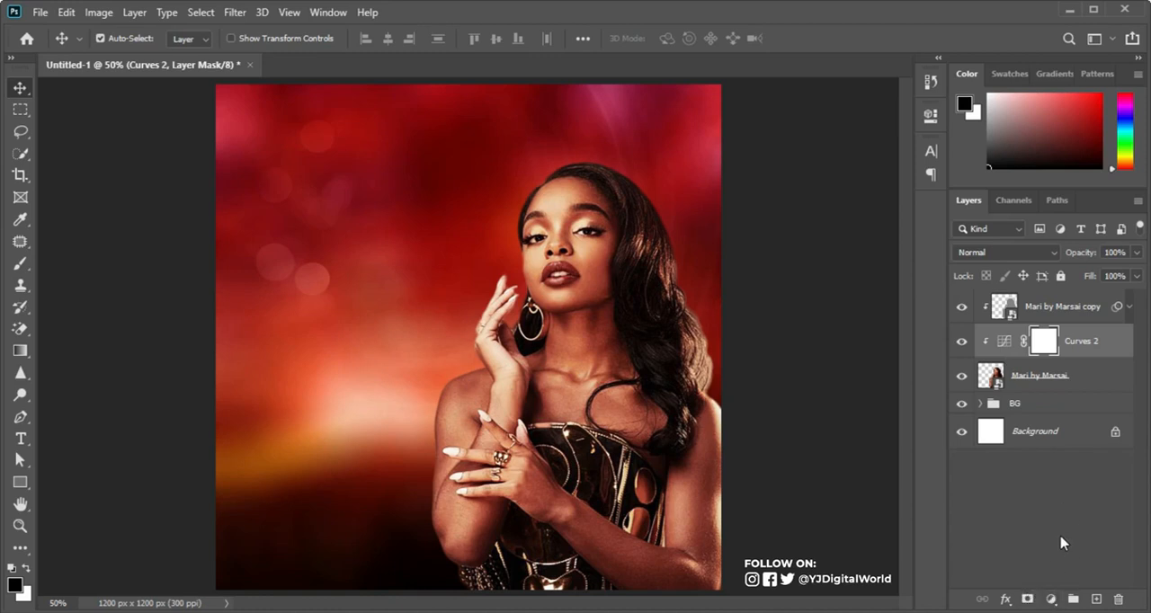
Step: Add another Curves adjustment clipped to the woman's photo and pull its midtones down to darken her
left_click(1050, 602)
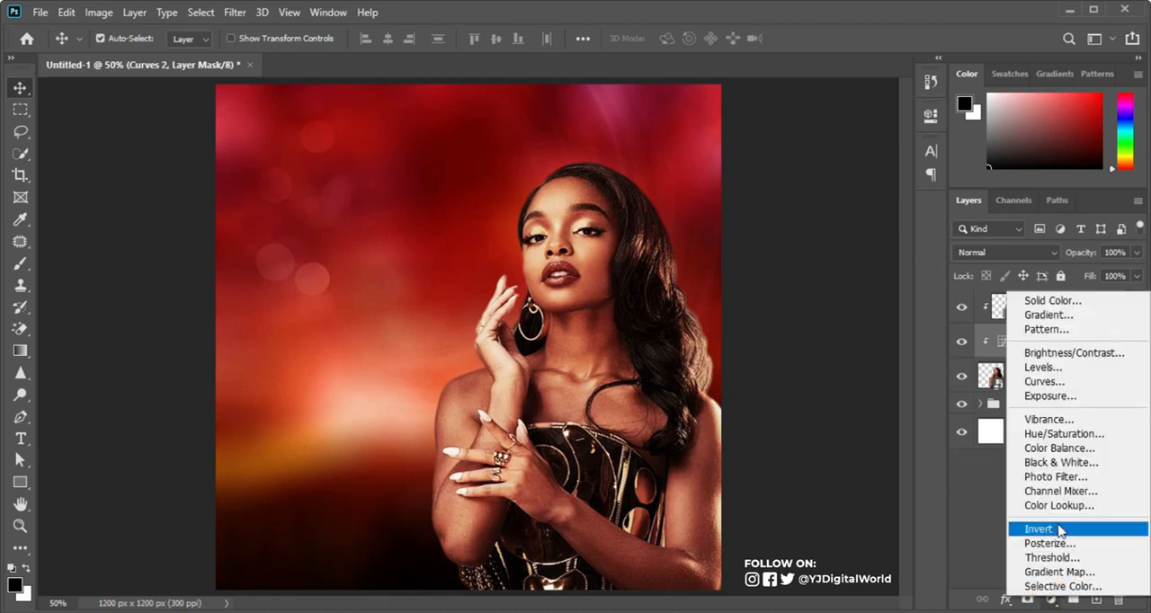
left_click(1068, 387)
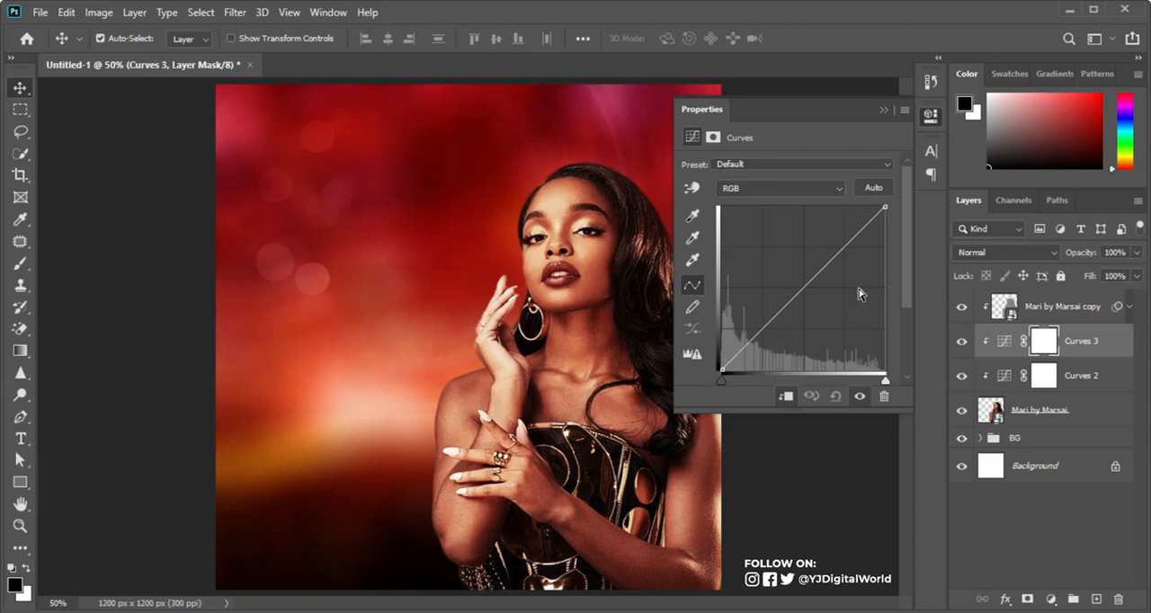
left_click_drag(772, 320, 782, 337)
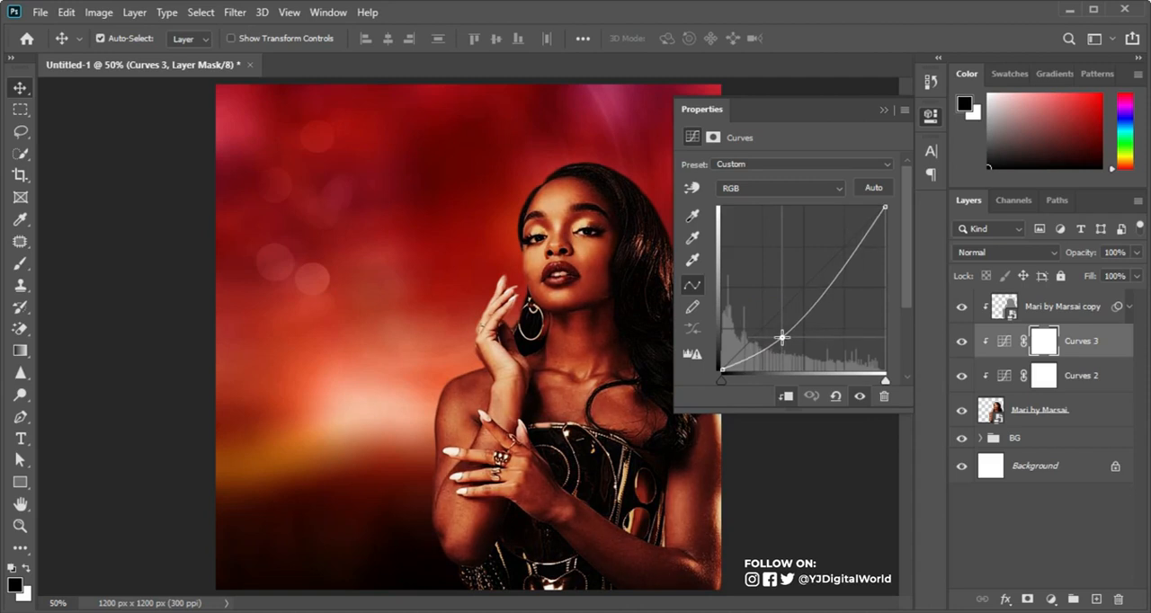
Step: Limit the darkening Curves with Blend If on Gray, splitting the Underlying Layer highlights to 101 / 255
left_click(1115, 341)
double_click(1115, 341)
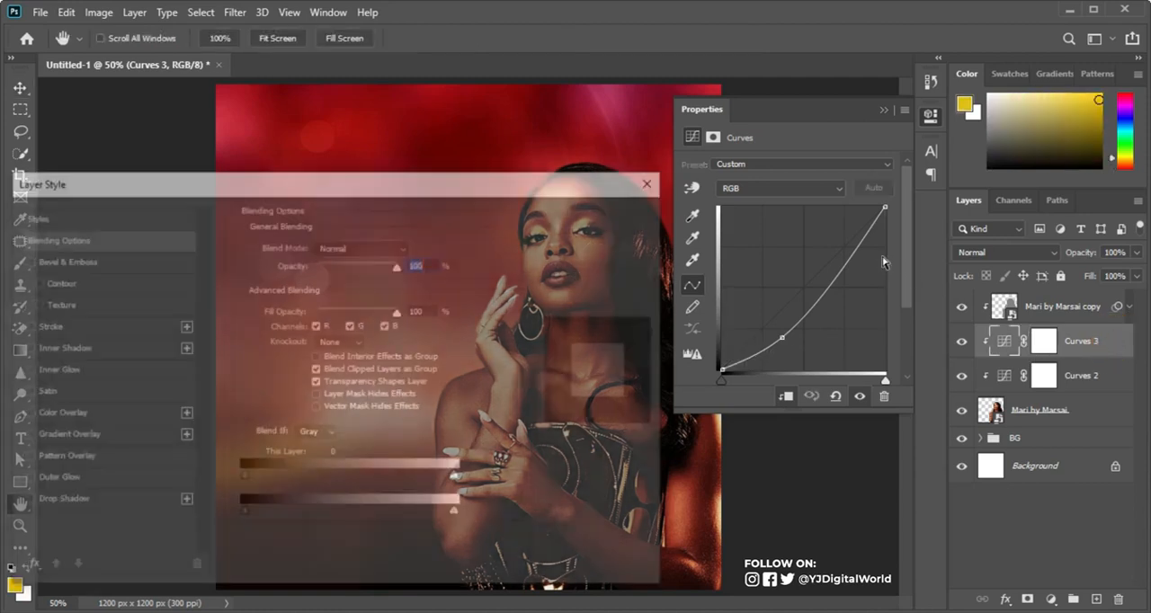
left_click_drag(505, 199, 338, 120)
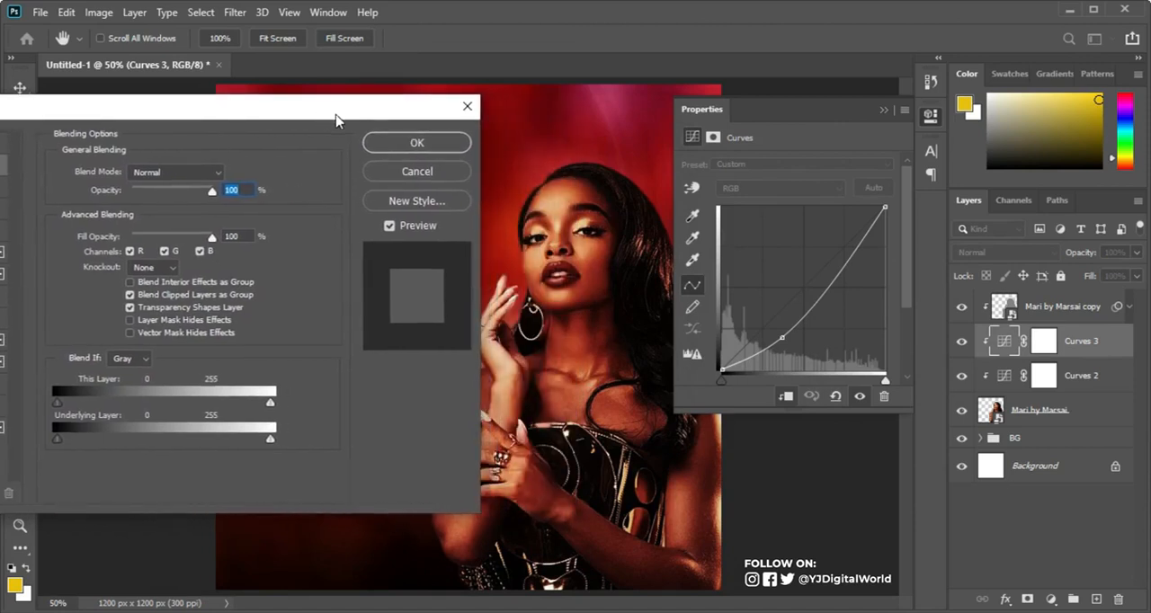
left_click(885, 111)
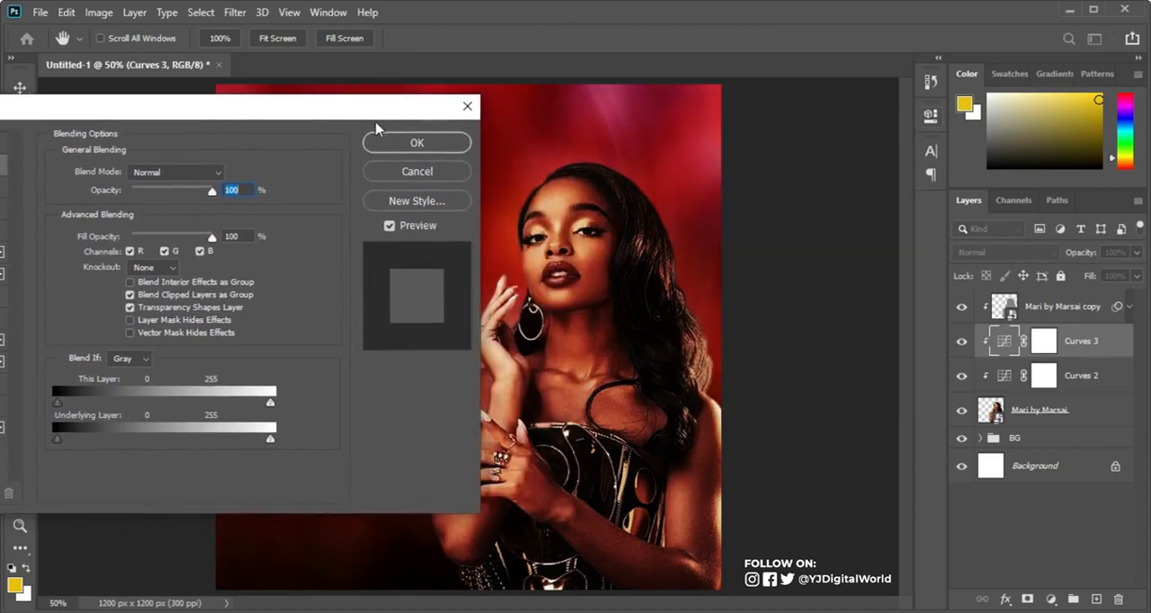
left_click_drag(360, 108, 641, 65)
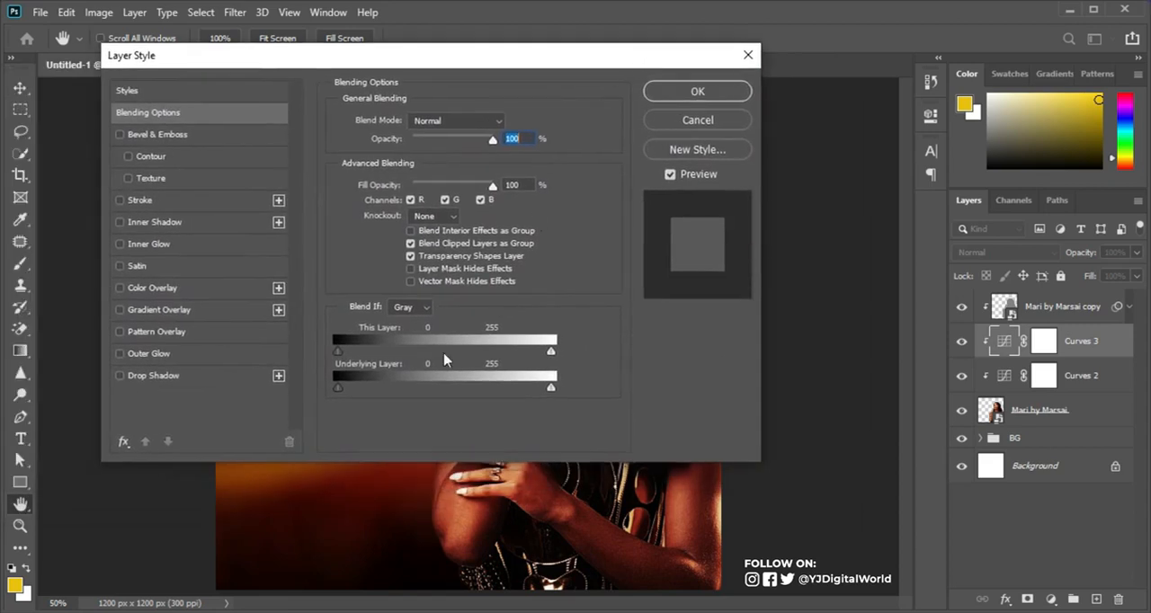
left_click(238, 110)
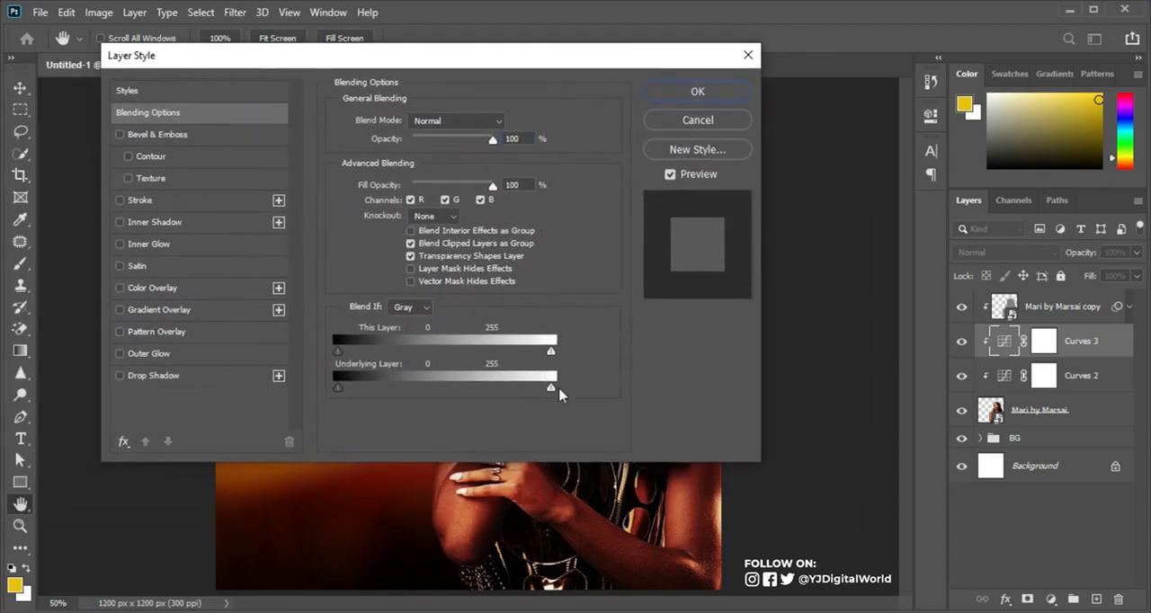
left_click_drag(574, 56, 293, 51)
left_click_drag(259, 389, 169, 386)
key("alt")
left_click(168, 379, "alt")
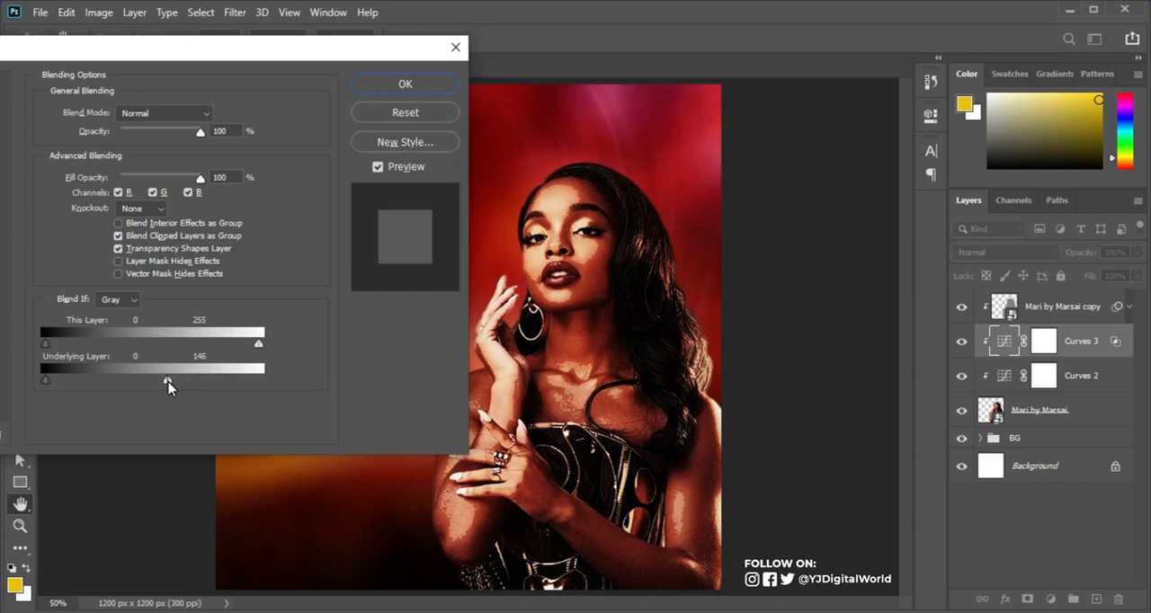
left_click_drag(168, 381, 249, 382)
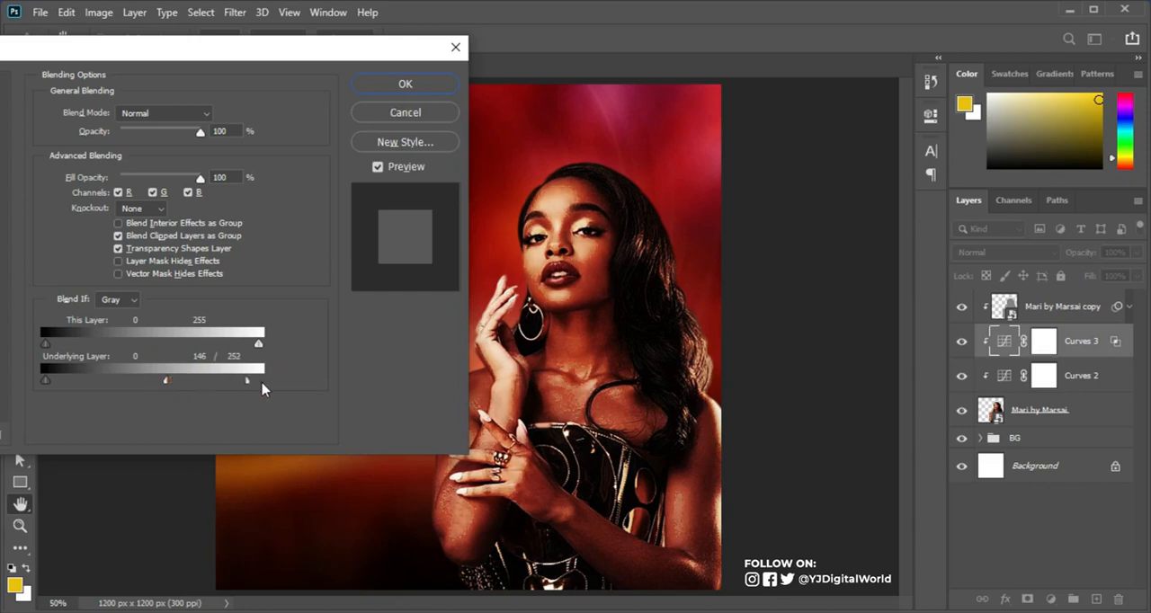
mouse_move(163, 386)
left_mouse_down()
mouse_move(151, 389)
mouse_move(236, 383)
mouse_move(179, 384)
left_mouse_up()
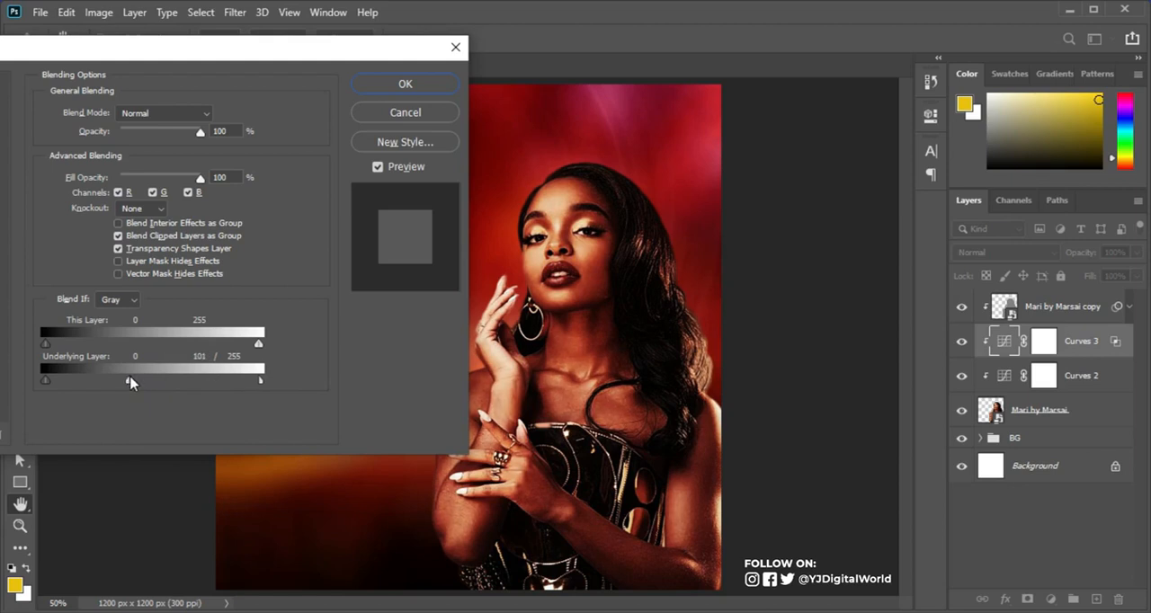
left_click(405, 84)
Step: Move the darkening Curves layer beneath the brightening Curves layer, comparing the woman with and without it
left_click(959, 342)
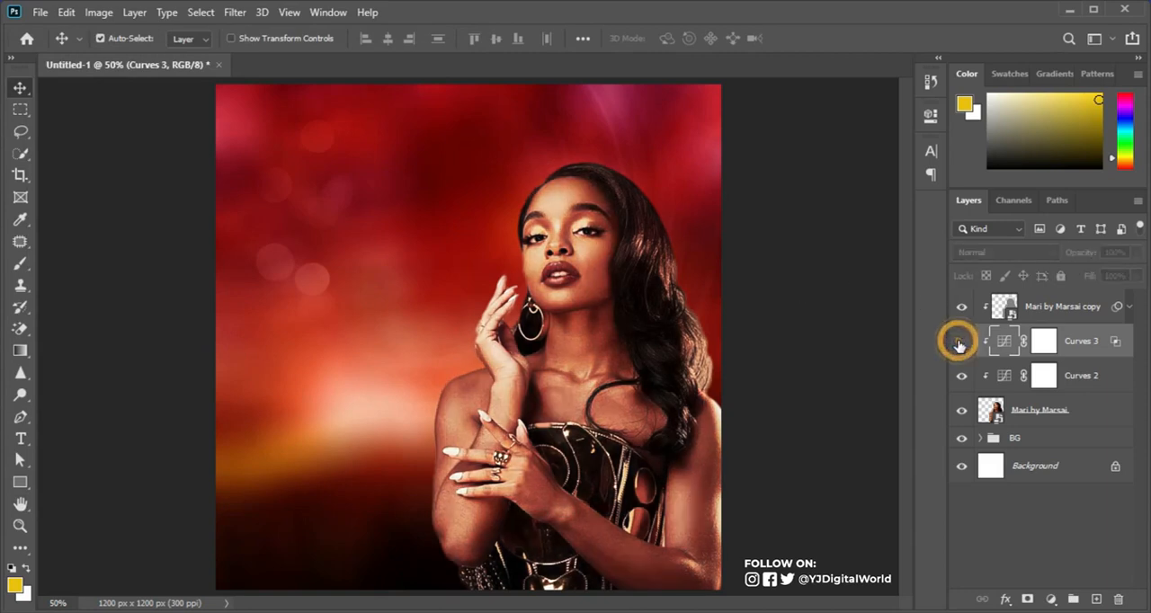
left_click(959, 342)
left_click(959, 343)
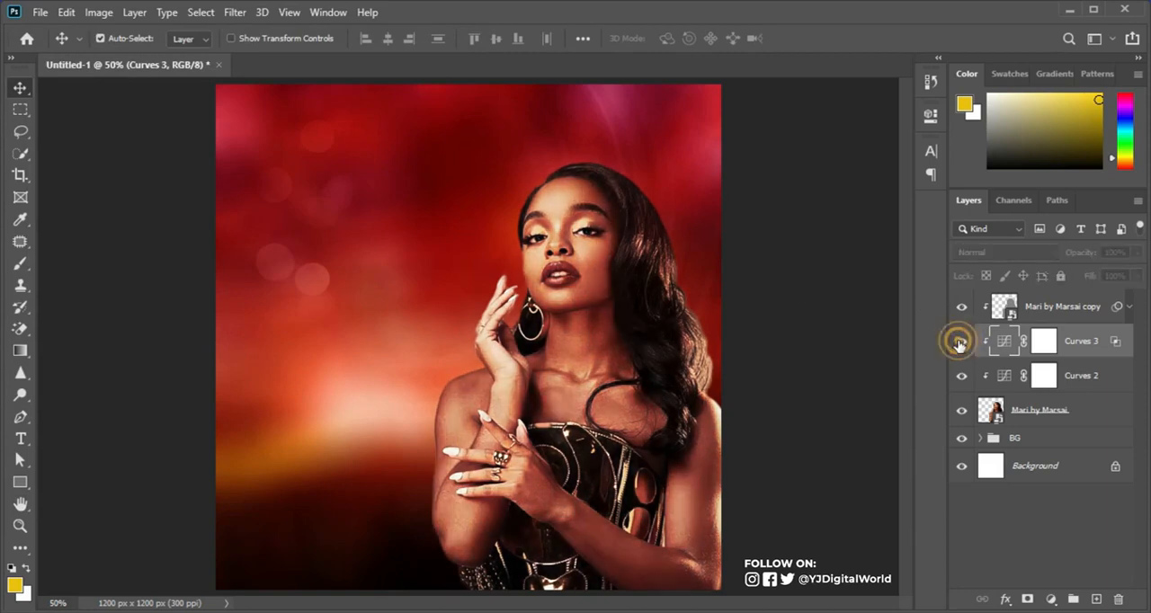
left_click(959, 342)
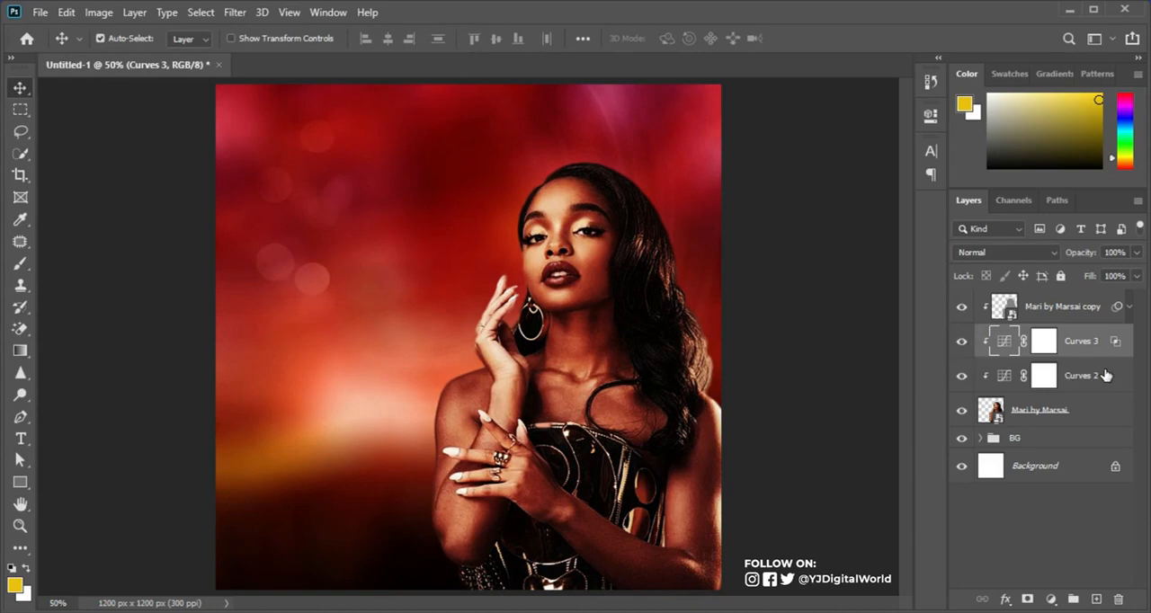
left_click_drag(1104, 354, 1101, 394)
left_click(962, 376)
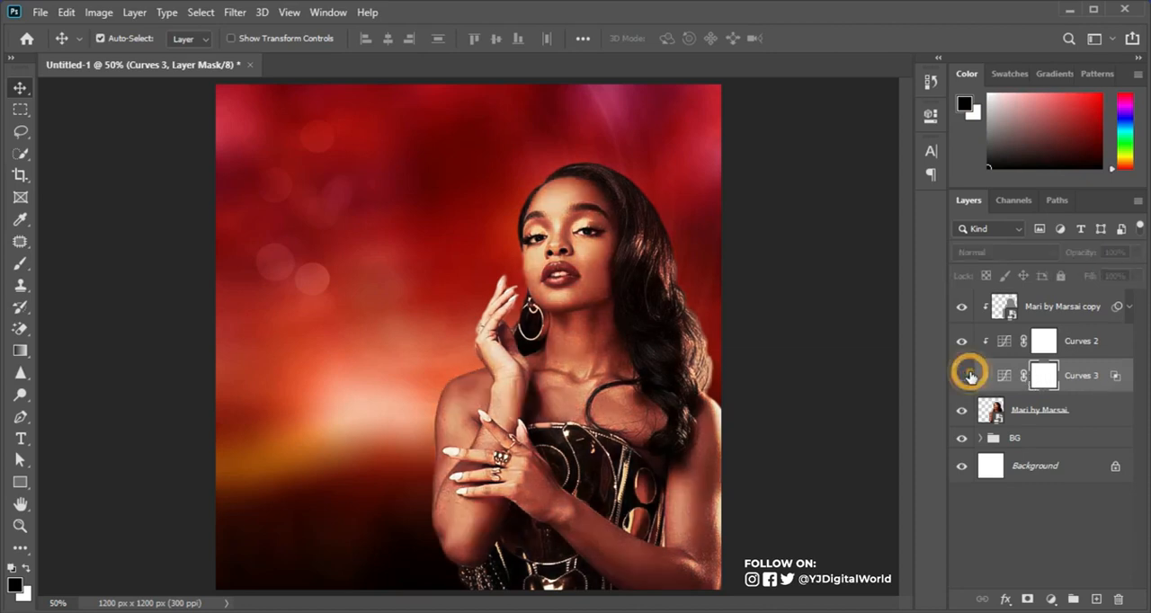
left_click(962, 376)
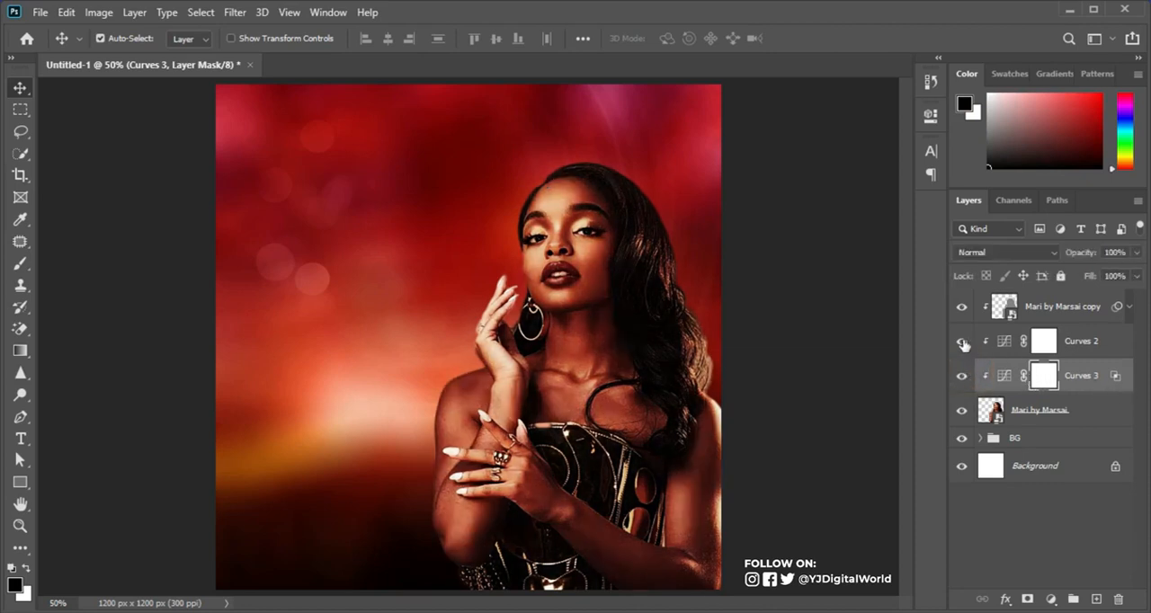
Step: Add a third clipped Curves adjustment above the brightening Curves, pull its curve down strongly and invert its mask to black
left_click(1105, 347)
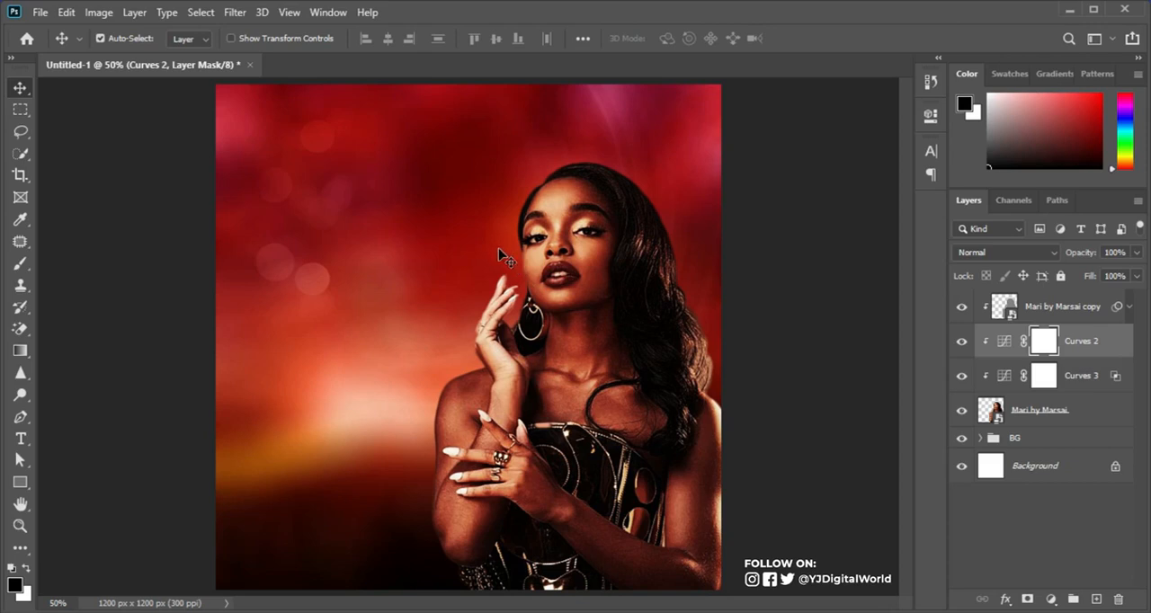
left_click(1050, 599)
left_click(1052, 382)
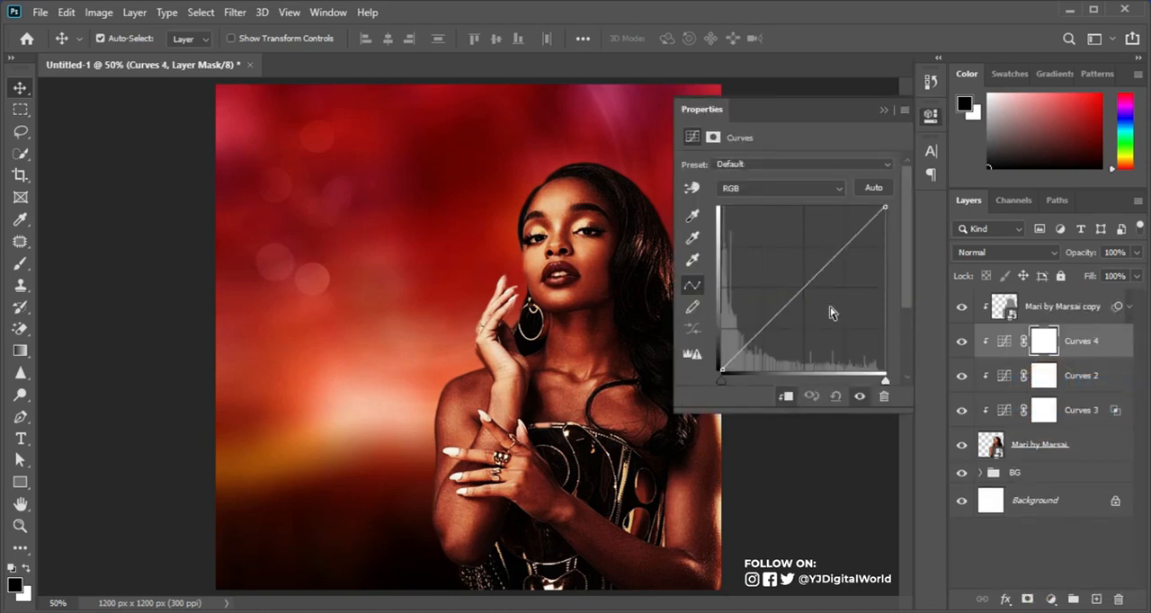
left_click_drag(788, 305, 806, 341)
left_click_drag(805, 342, 805, 345)
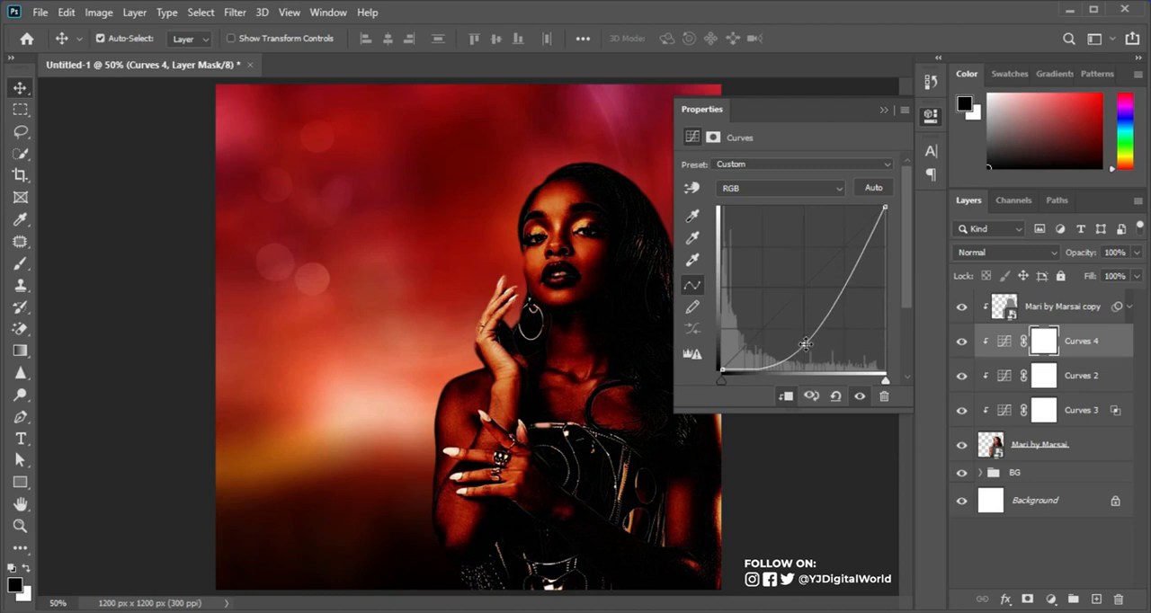
left_click(884, 108)
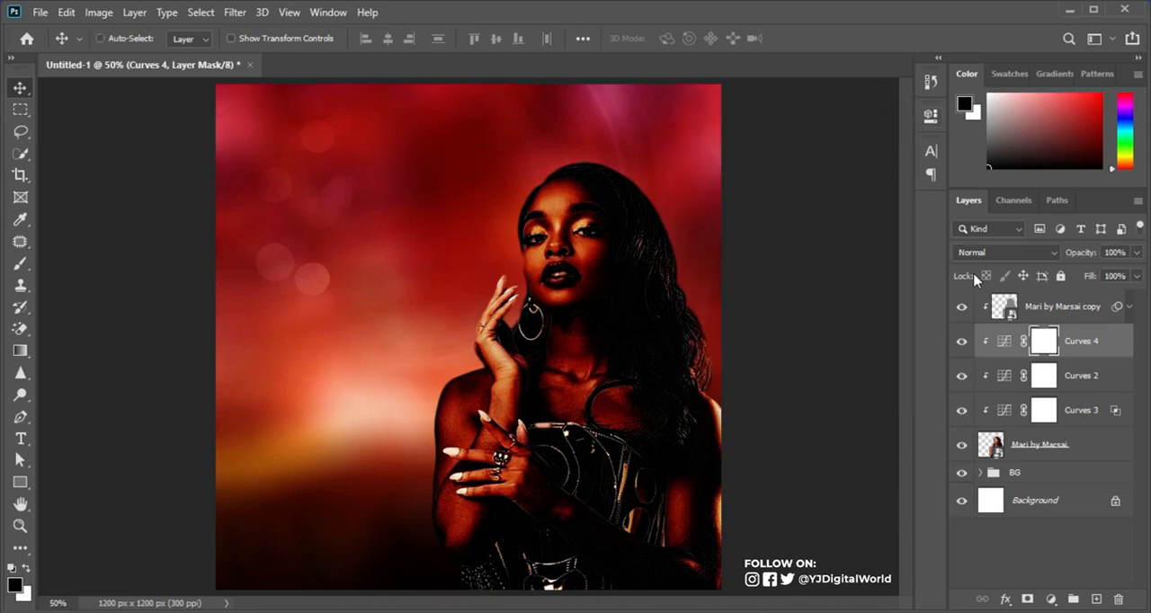
key("ctrl+i")
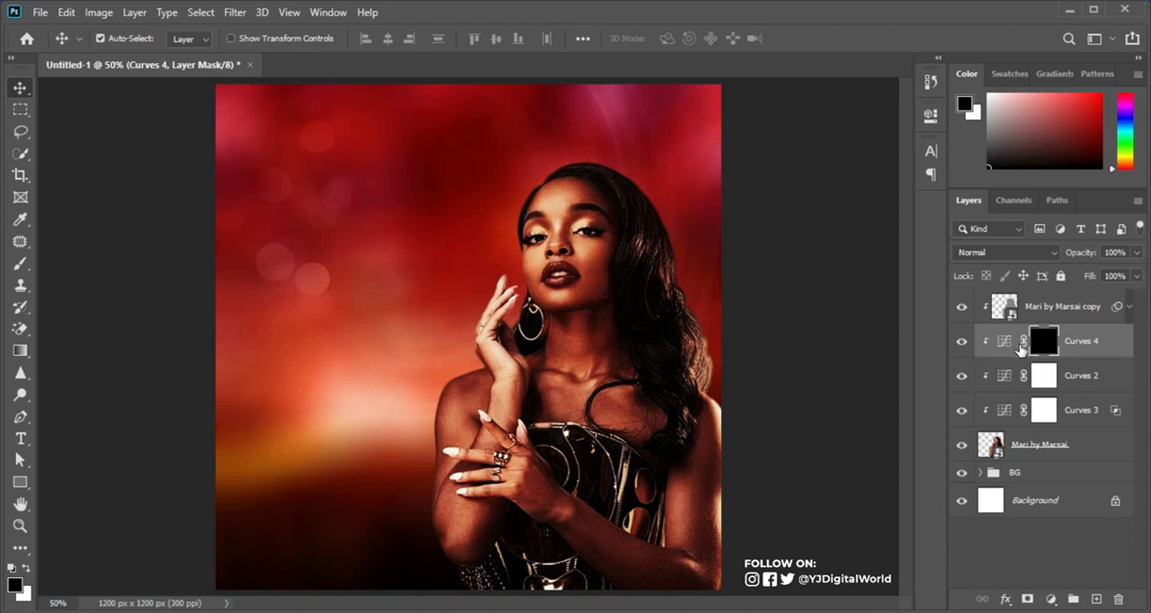
Step: Paint white on the new Curves mask with a small soft brush over the woman's raised hand and wrist to darken them
left_click(23, 261)
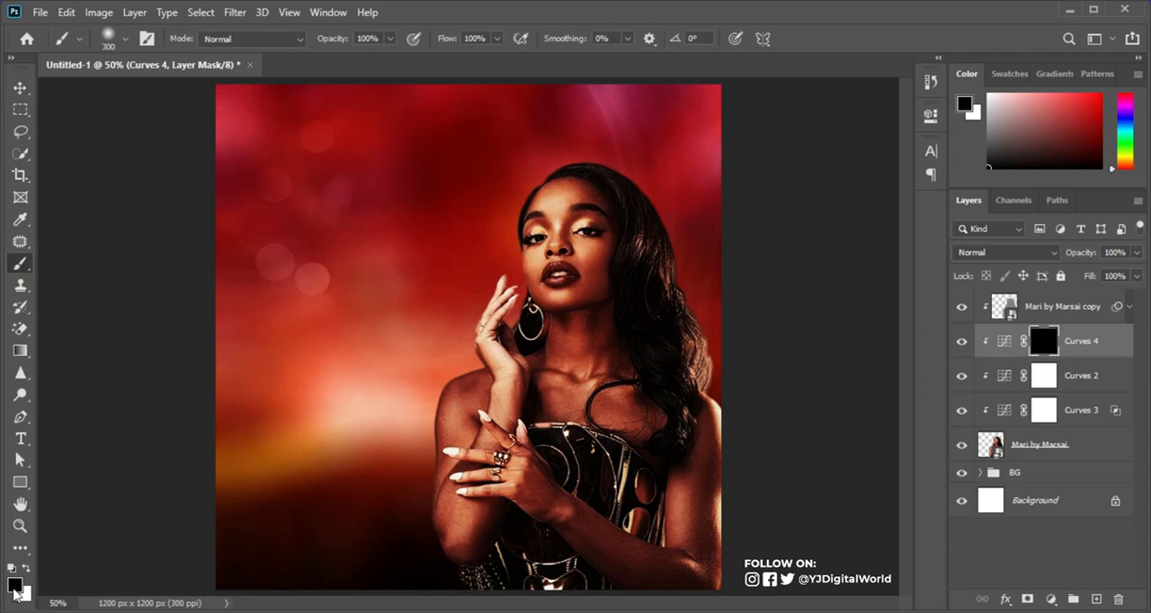
left_click(27, 568)
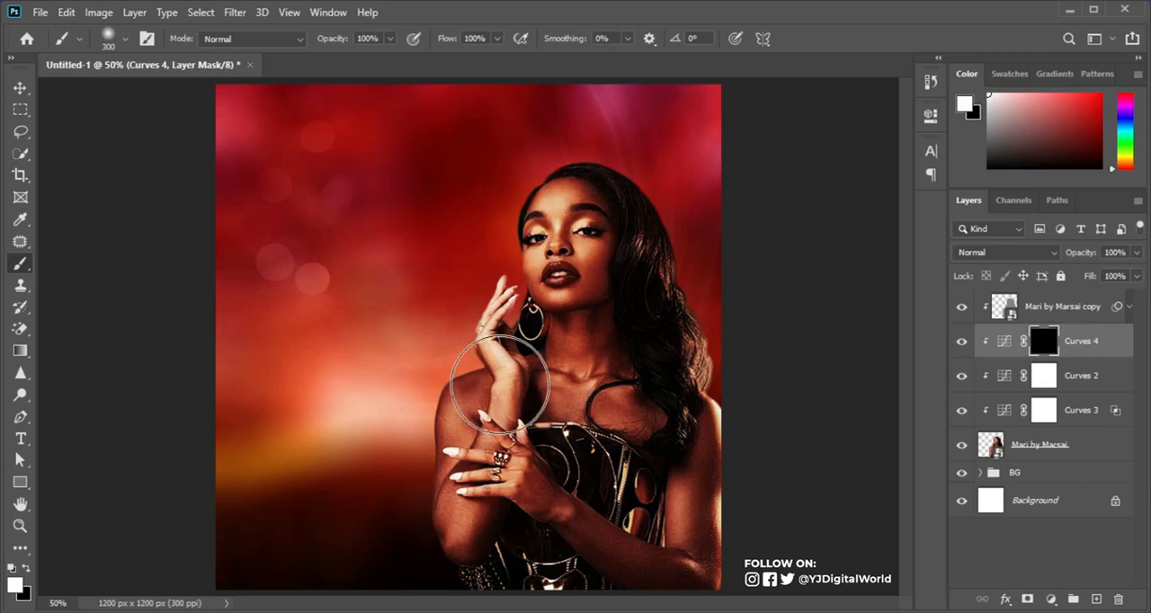
key("bracketleft")
key("bracketleft")
key("bracketleft")
key("bracketleft")
key("bracketleft")
key("bracketleft")
key("bracketleft")
key("bracketleft")
key("bracketleft")
key("bracketleft")
key("bracketleft")
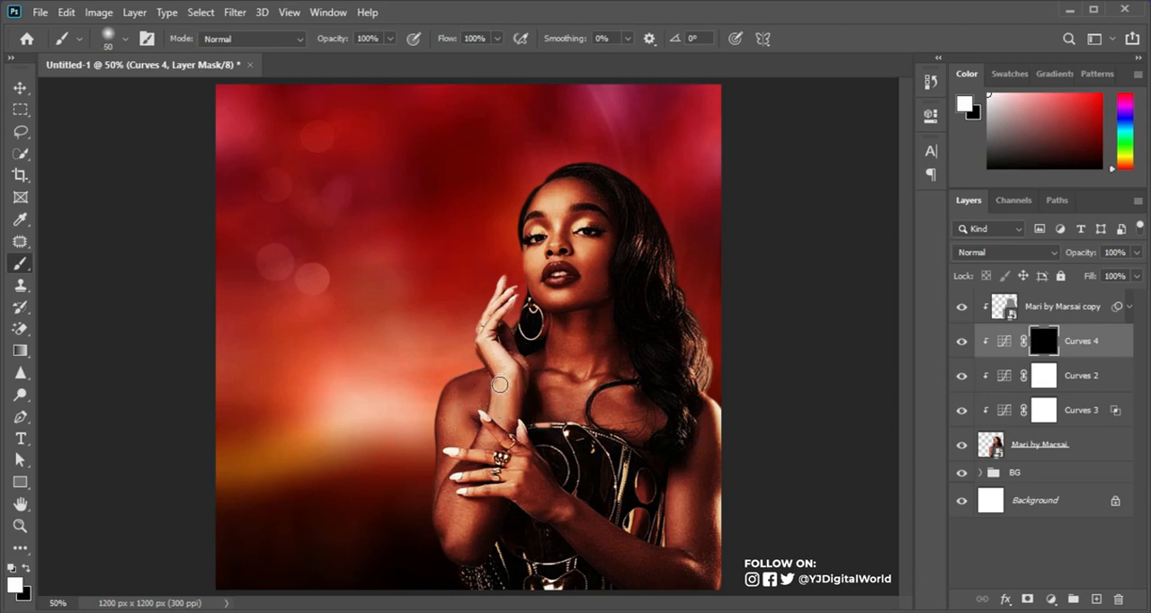
key("bracketright")
key("bracketright")
mouse_move(497, 344)
left_mouse_down()
mouse_move(499, 284)
mouse_move(486, 327)
mouse_move(508, 392)
mouse_move(508, 290)
mouse_move(506, 330)
mouse_move(503, 276)
left_mouse_up()
mouse_move(510, 397)
left_mouse_down()
mouse_move(494, 401)
mouse_move(508, 423)
mouse_move(509, 376)
left_mouse_up()
key("bracketright")
key("bracketright")
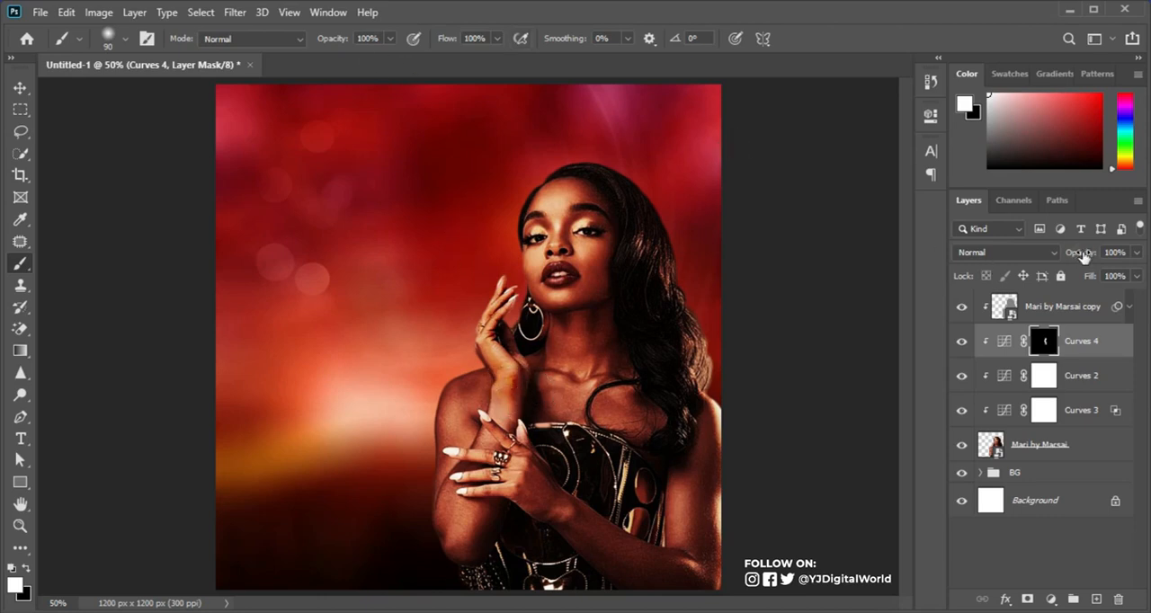
Step: Lower the masked Curves layer's opacity to 61% and compare the hand with and without it
left_click_drag(1081, 256, 1084, 256)
left_click(962, 341)
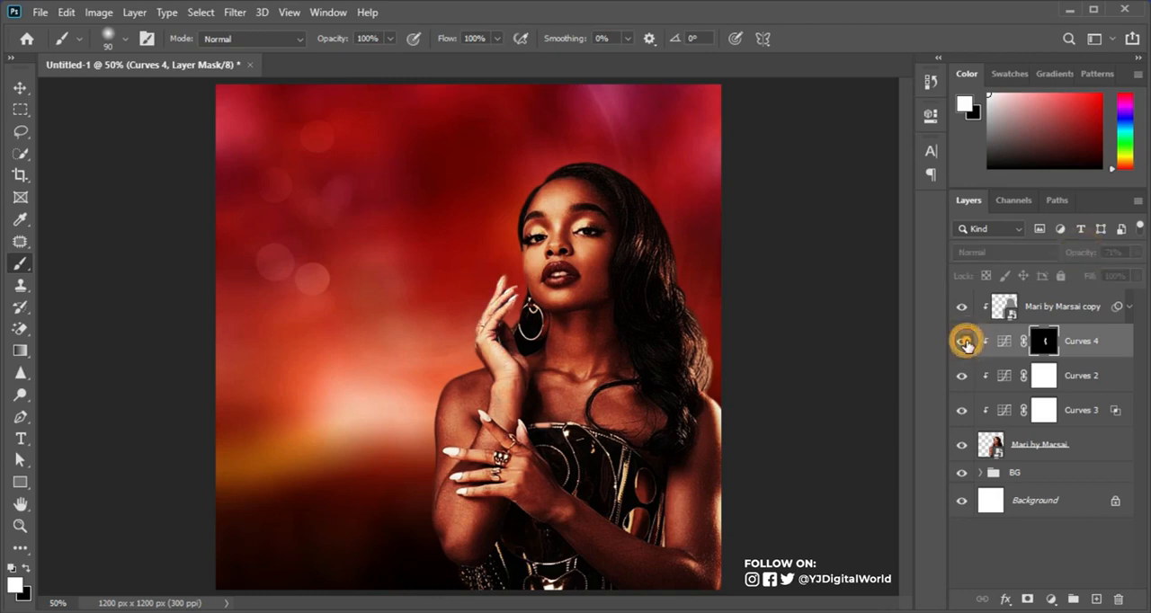
left_click(962, 341)
left_click_drag(1083, 256, 1078, 257)
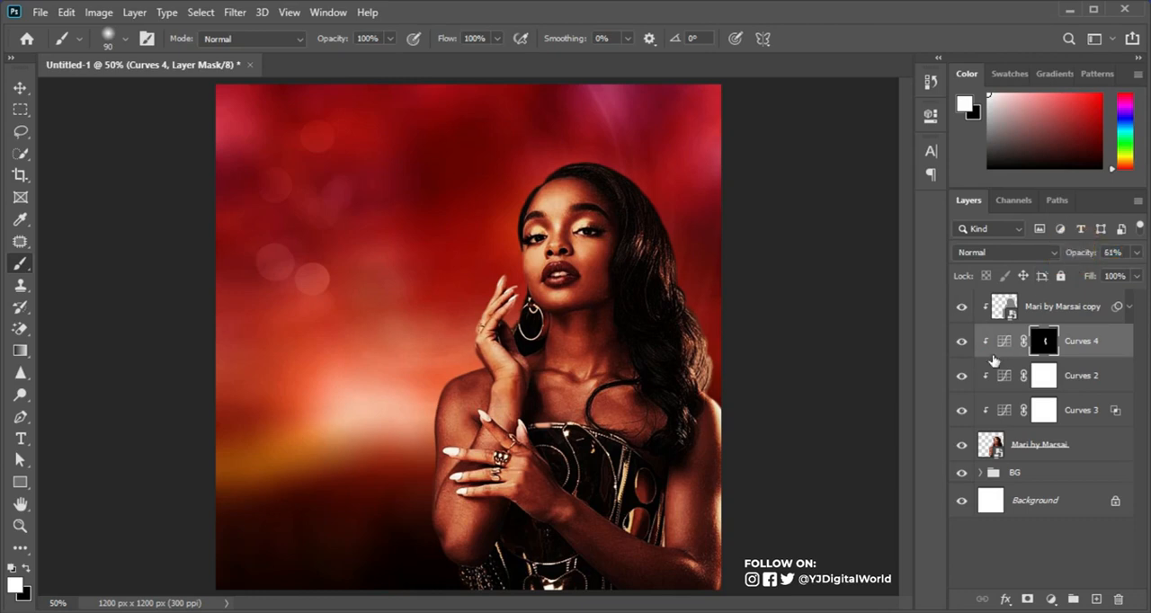
left_click(961, 341)
left_click(961, 340)
Step: Add a clipped Color Balance adjustment with midtones at +11 red and -5 toward yellow, and compare the woman with and without it
left_click(1051, 599)
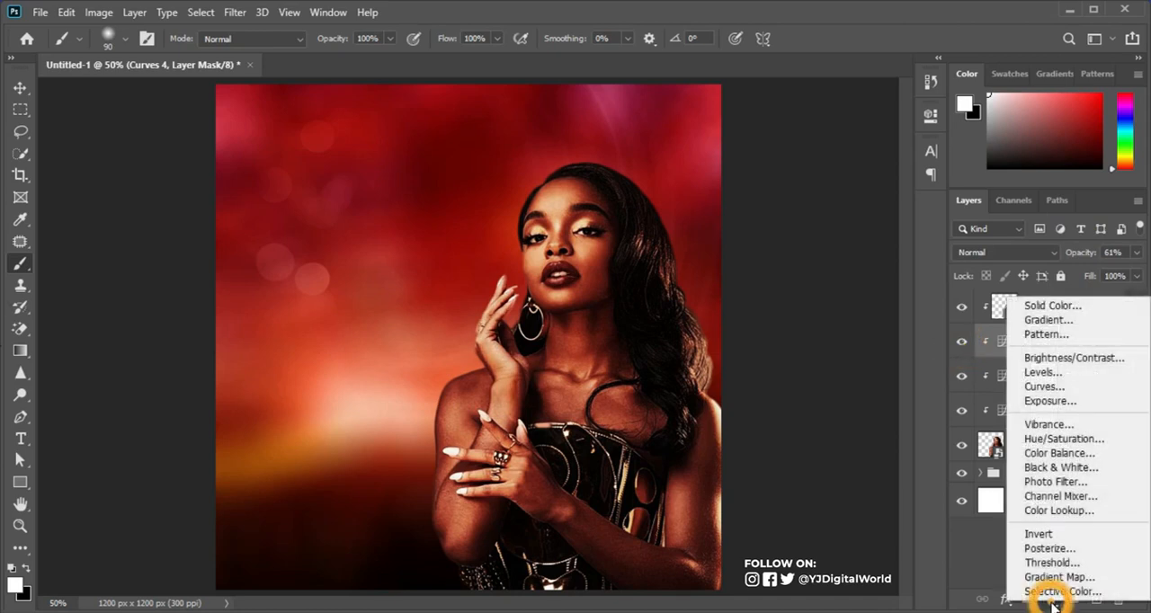
left_click(1069, 463)
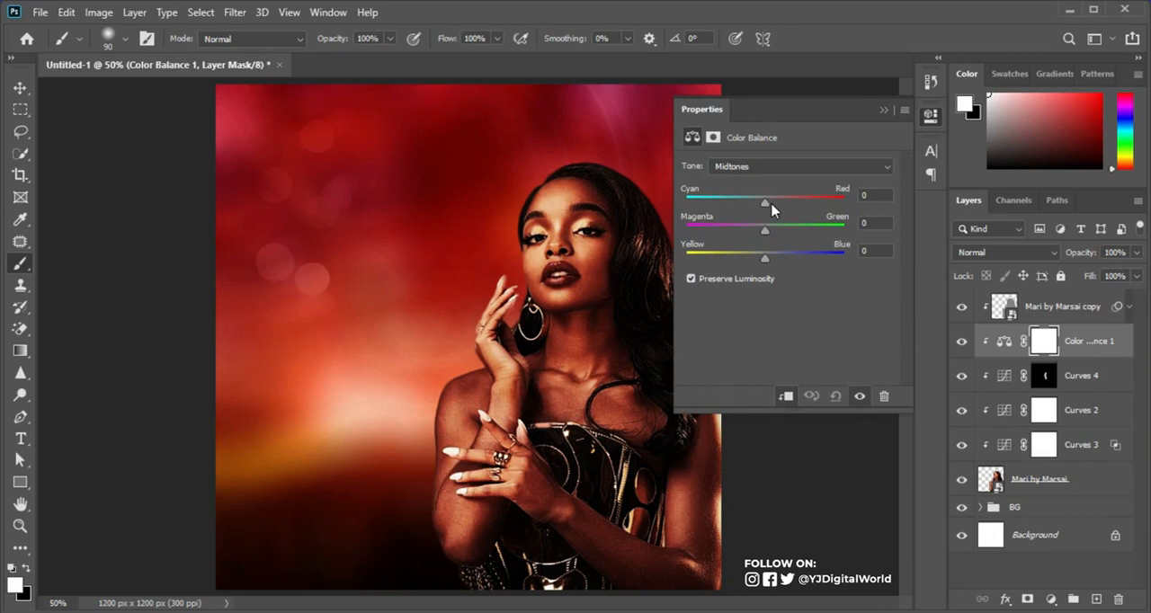
mouse_move(765, 205)
left_mouse_down()
mouse_move(799, 210)
mouse_move(775, 212)
left_mouse_up()
left_click_drag(764, 256, 761, 257)
left_click(882, 101)
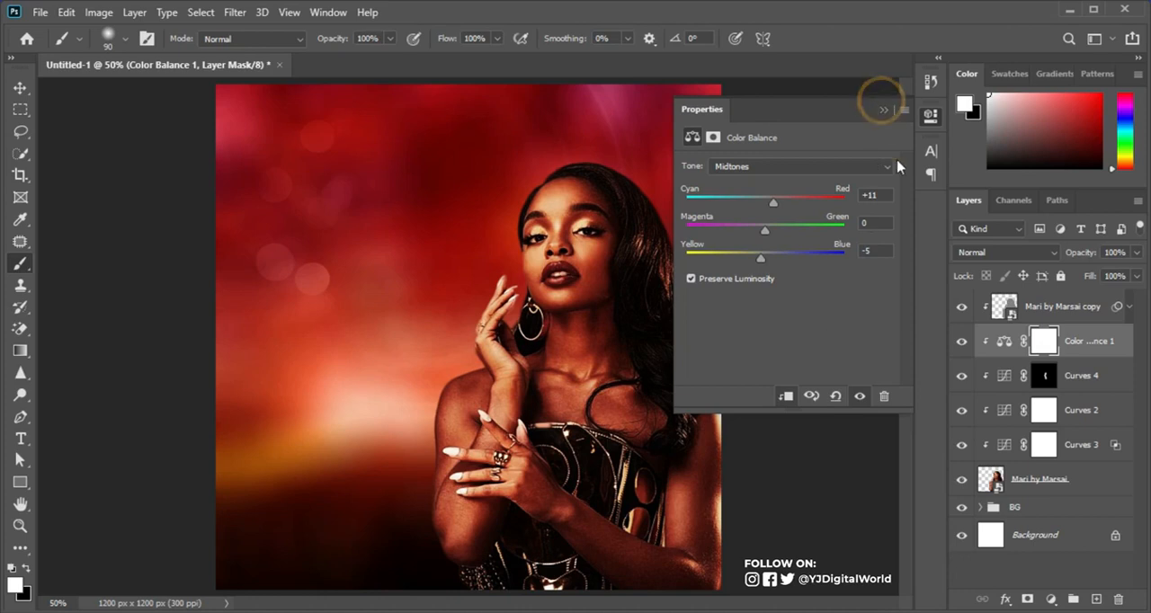
left_click(883, 112)
left_click(962, 342)
left_click(961, 341)
left_click(962, 342)
left_click(961, 341)
left_click(962, 341)
left_click(961, 342)
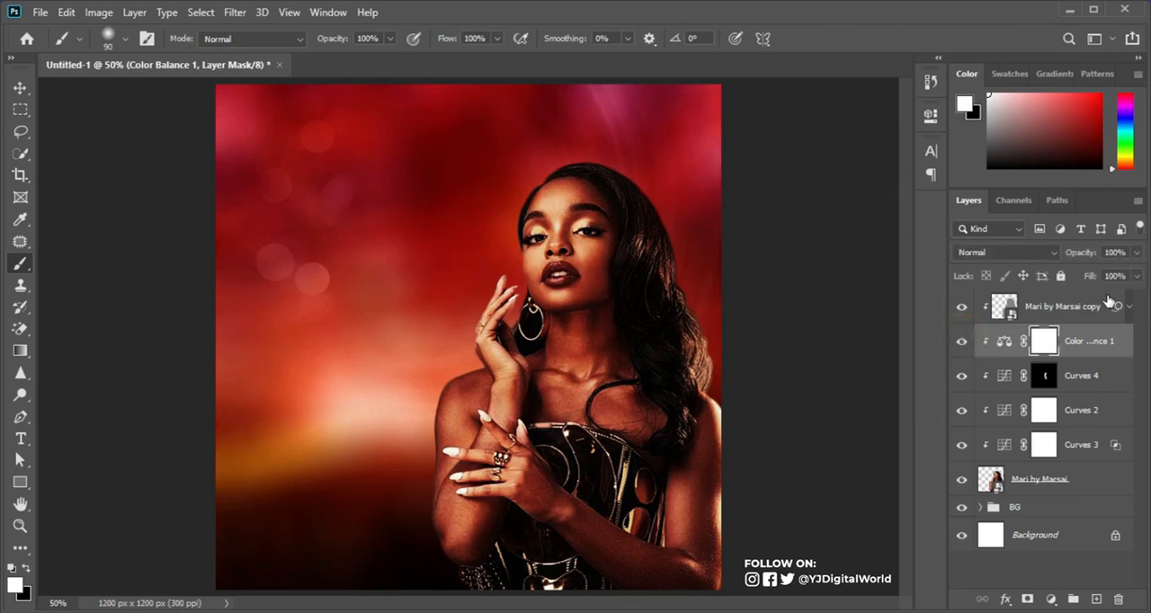
Step: Group the woman's cut-out with all its clipped adjustments and sharpened copy, and name the group model
left_click(1098, 306)
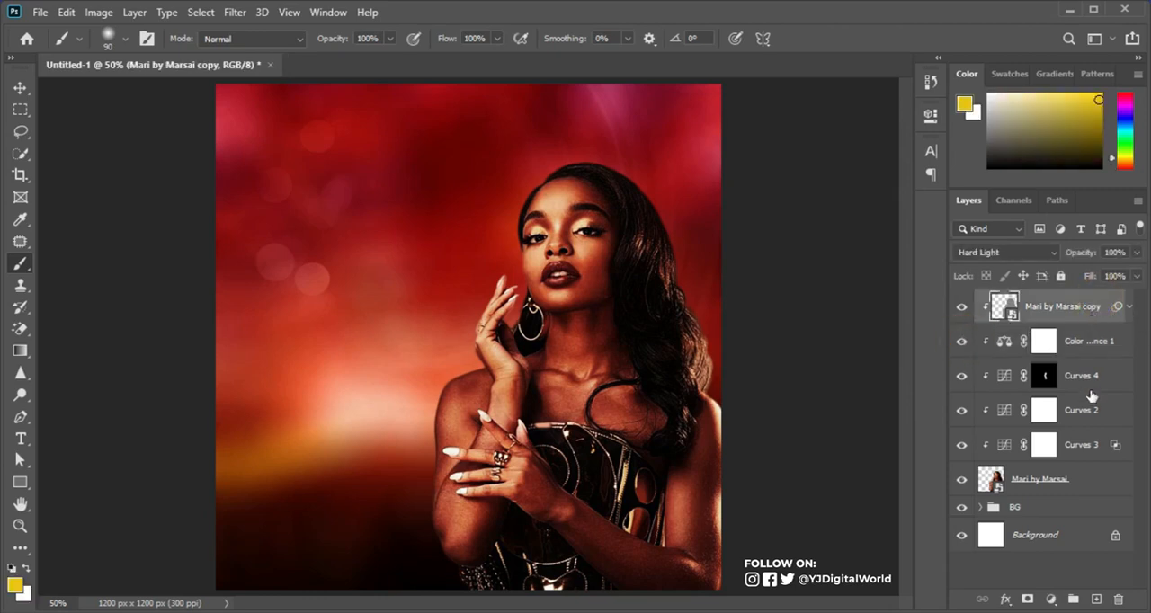
left_click(1084, 480, "shift")
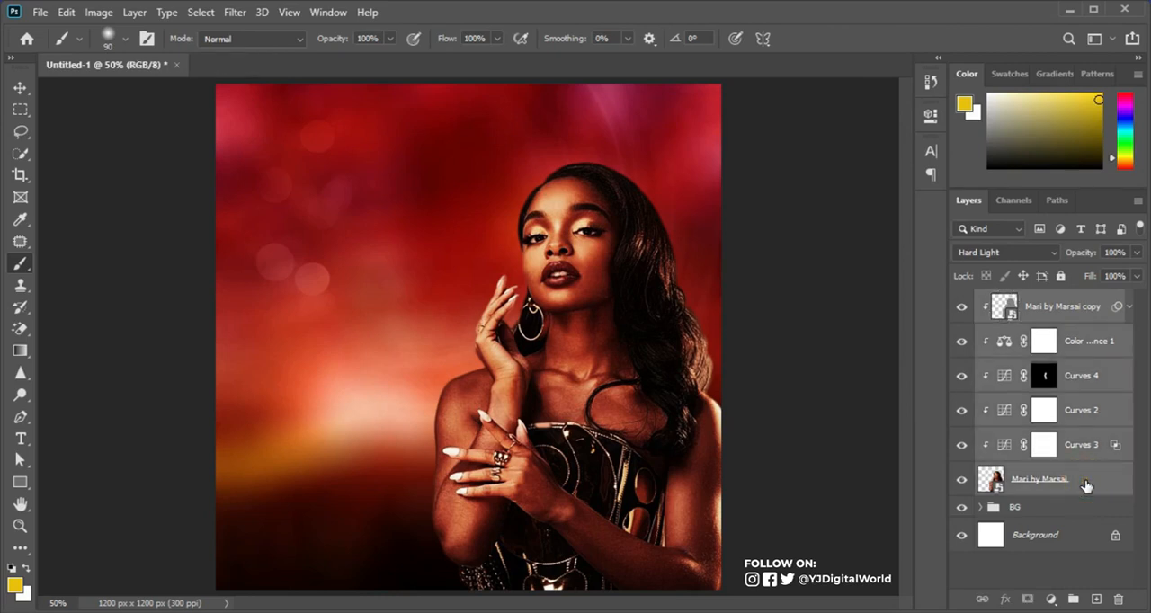
left_click(1092, 302)
left_click(1088, 298)
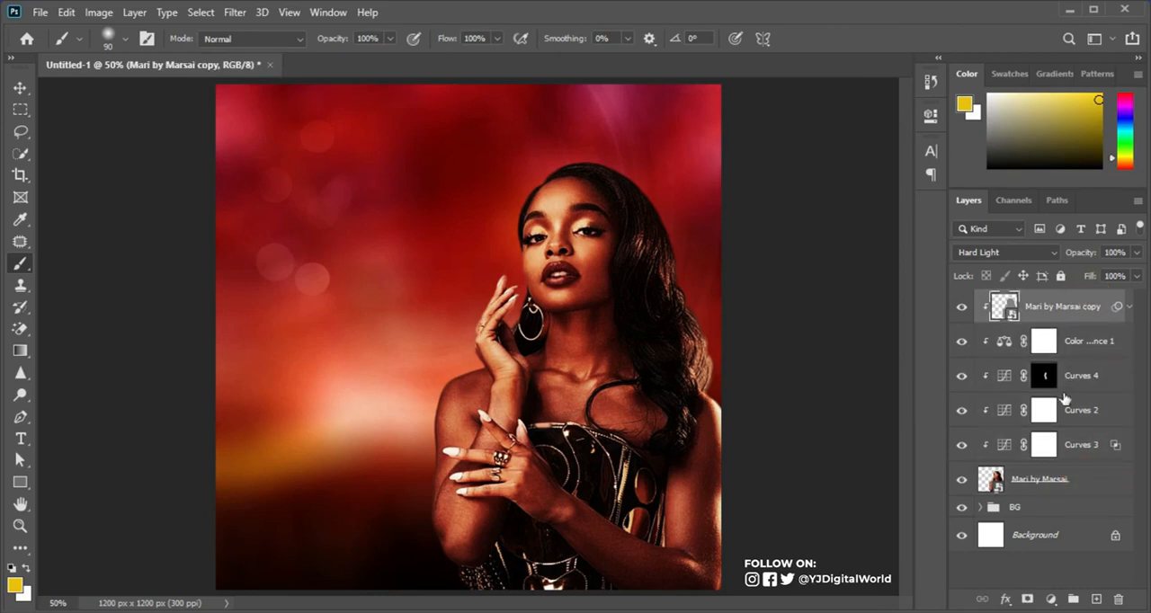
left_click(1086, 486, "shift")
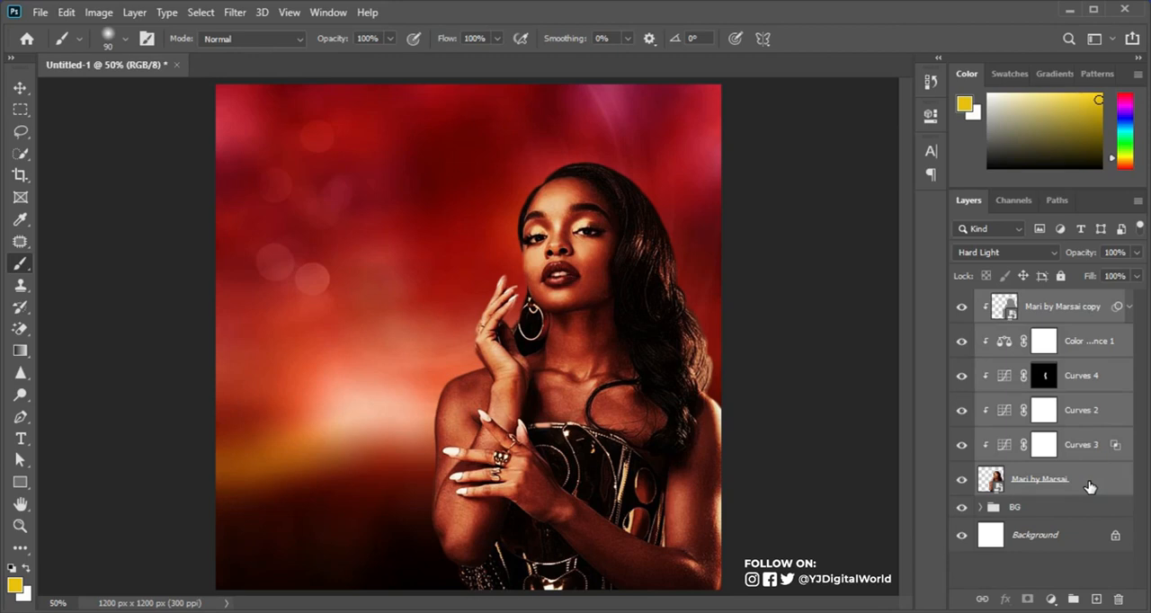
key("ctrl+g")
double_click(1028, 300)
type("M")
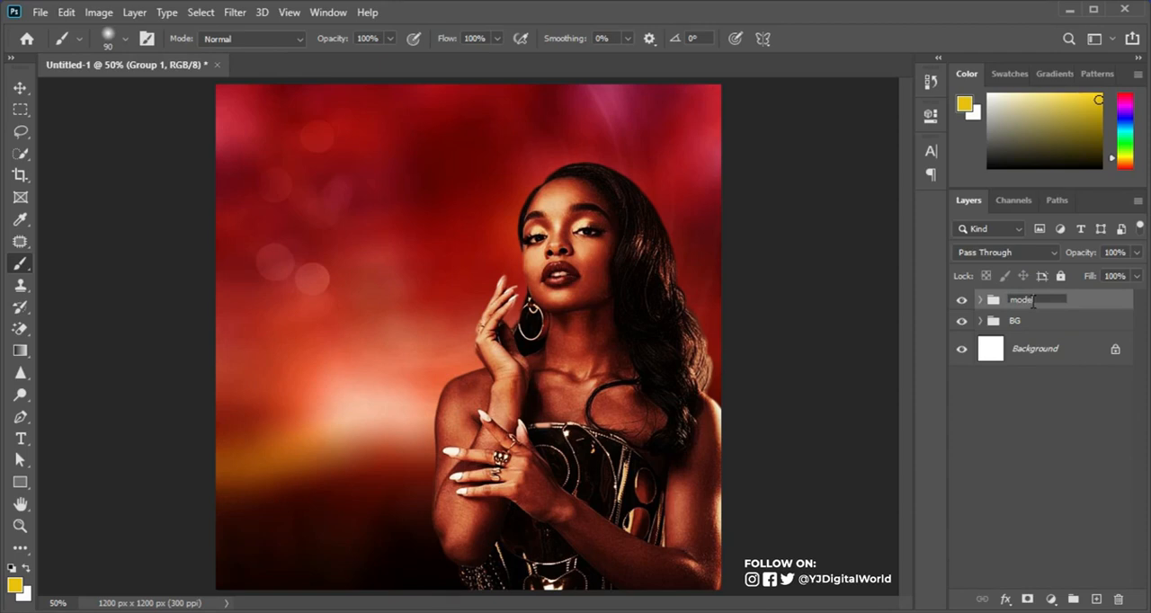
type("odel")
key("Return")
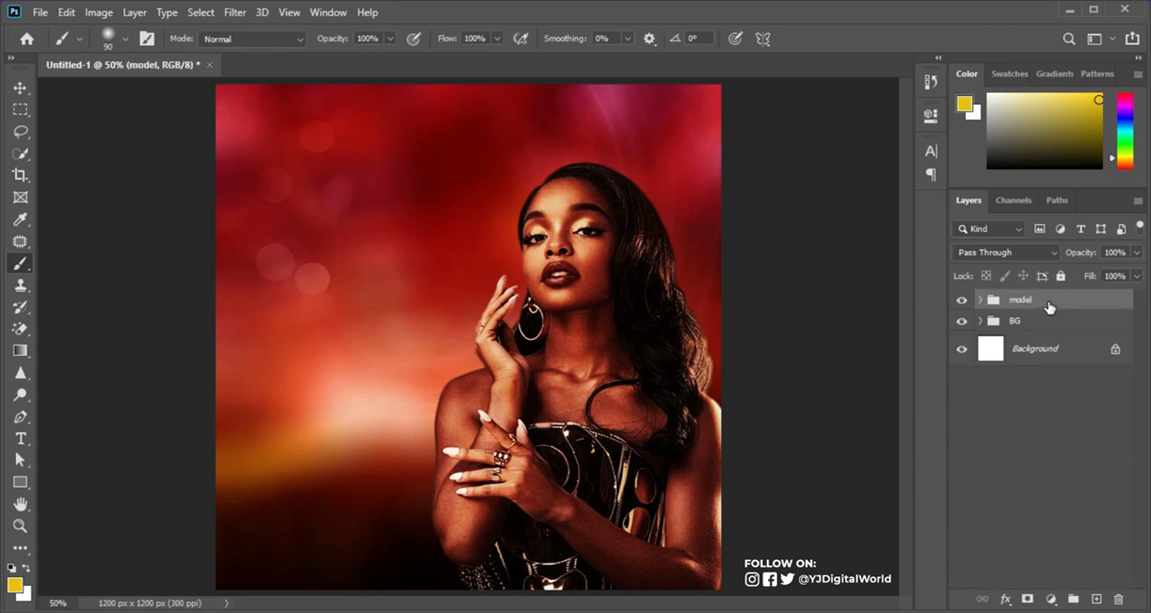
Step: Add a Gradient Map adjustment above the model group and clip it to the group
left_click(1050, 599)
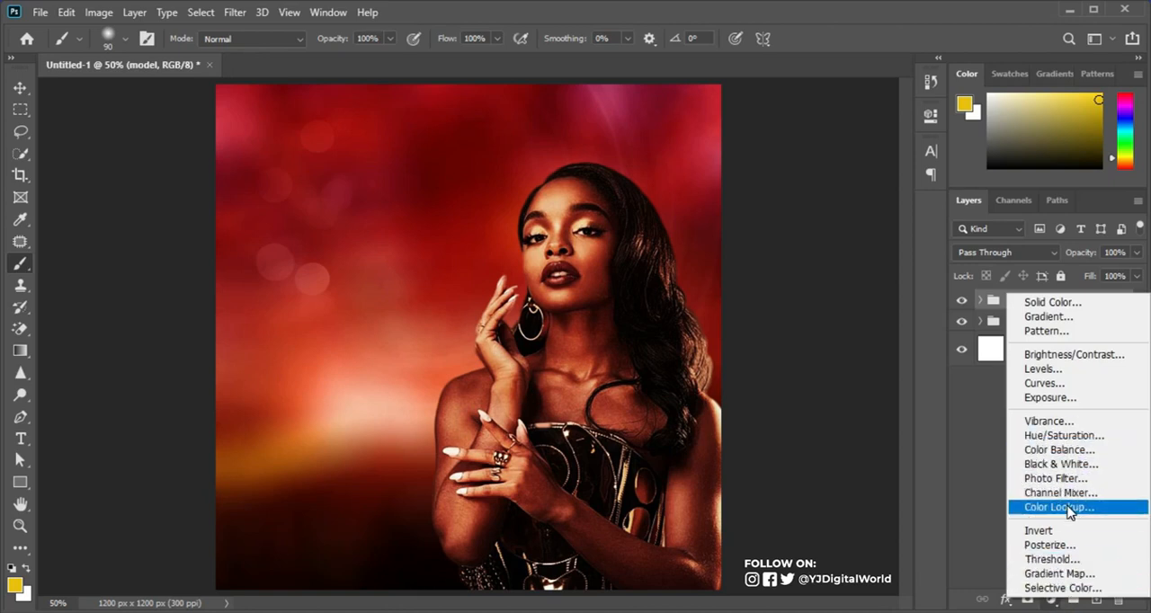
left_click(1062, 575)
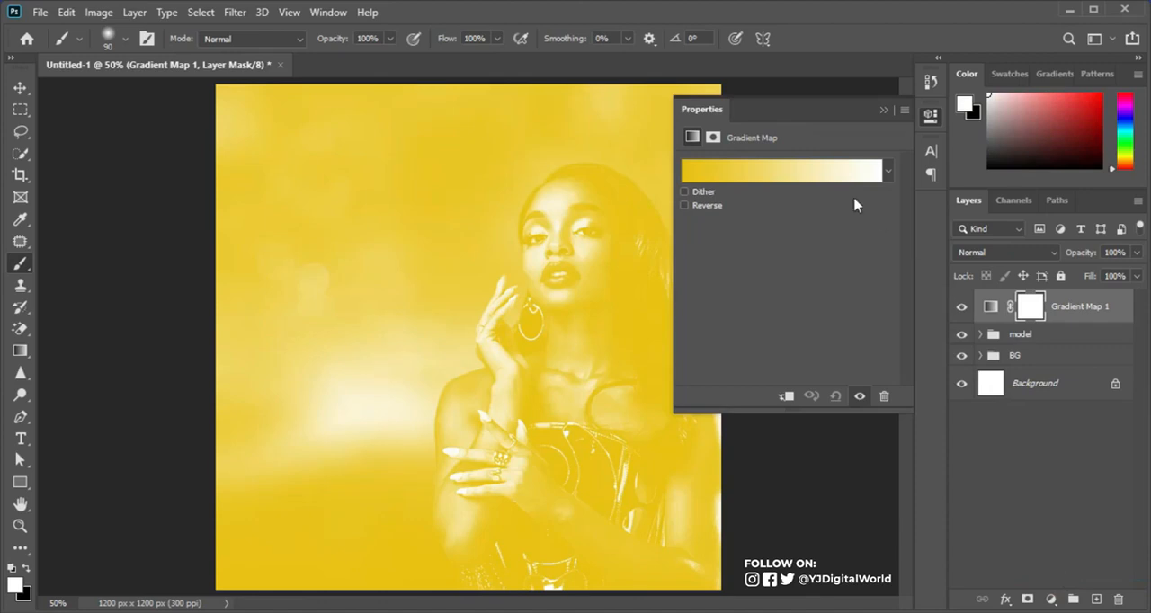
left_click(788, 397)
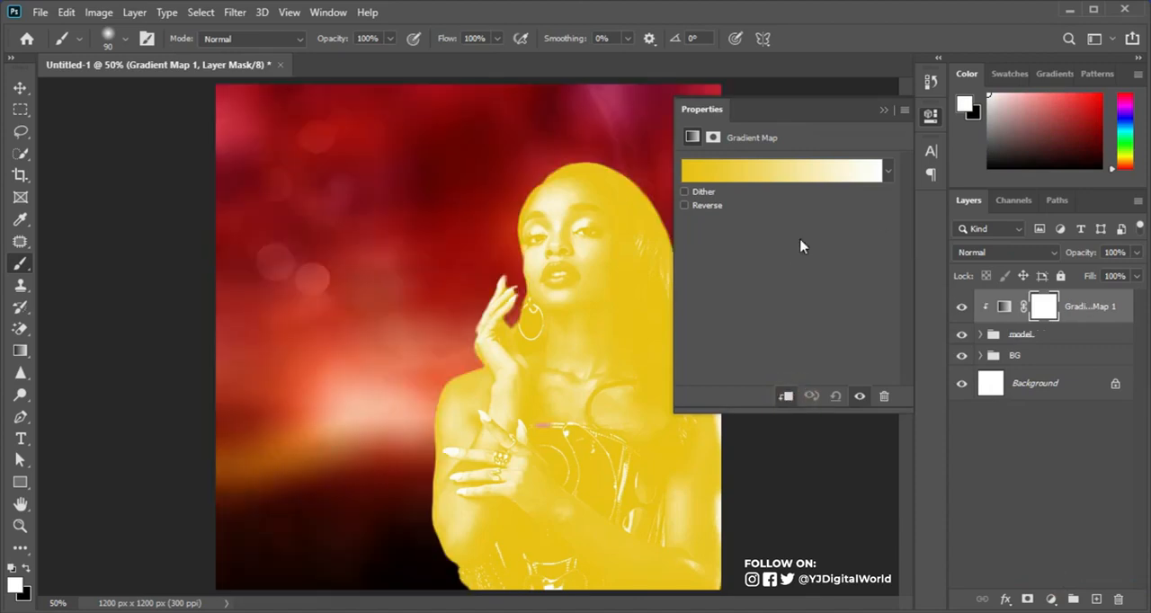
Step: Set the Gradient Map's colours to the dark-brown-to-hot-pink preset
left_click(795, 173)
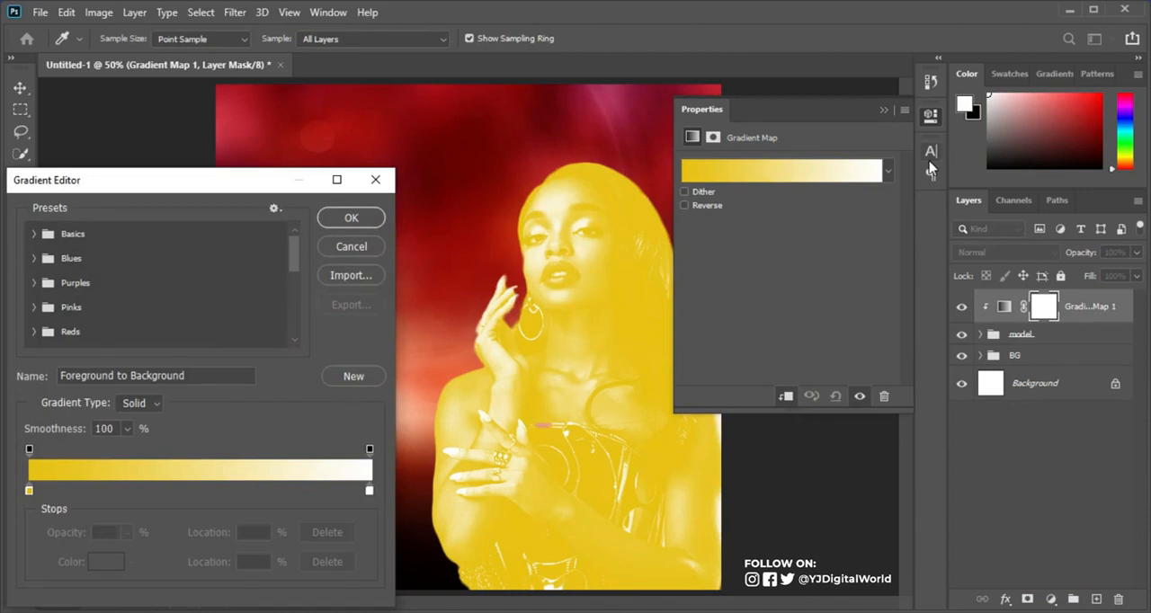
left_click(376, 179)
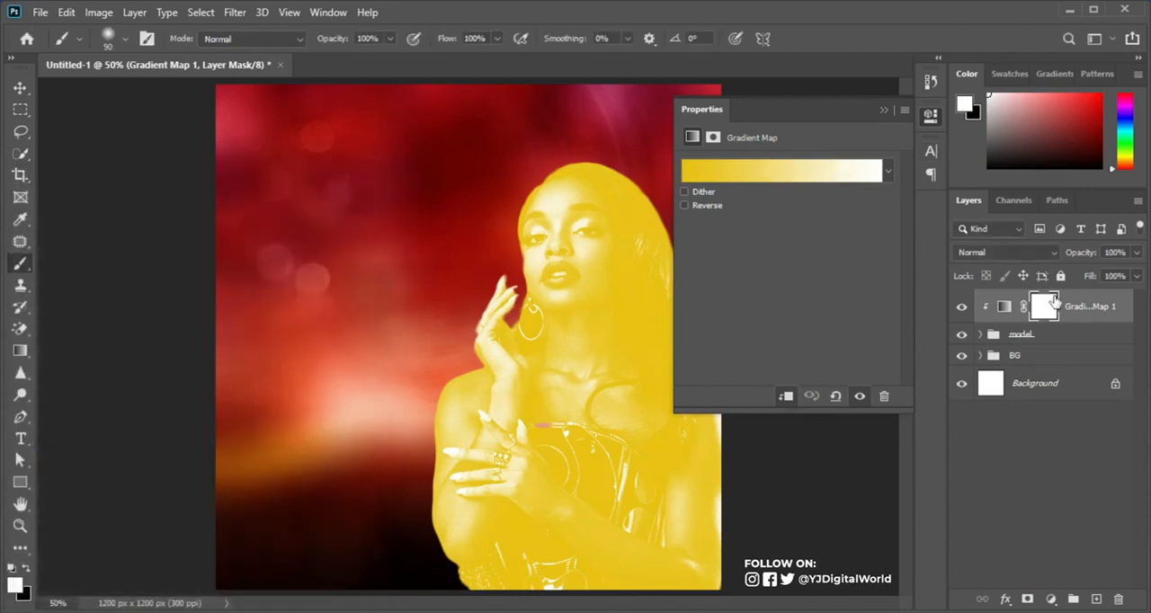
left_click(1003, 311)
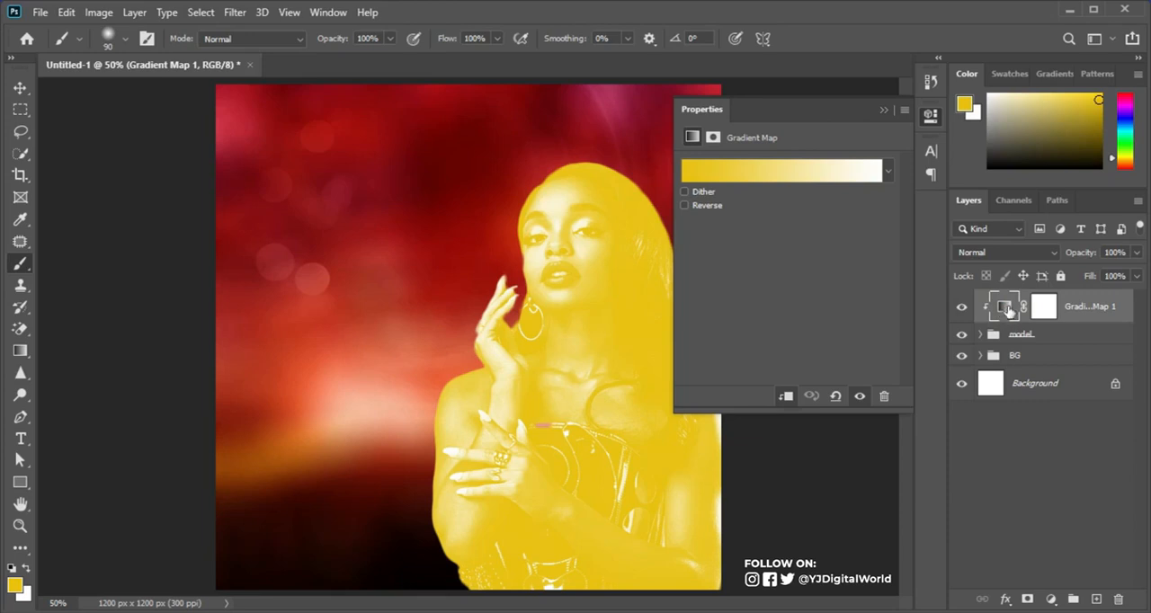
left_click(778, 175)
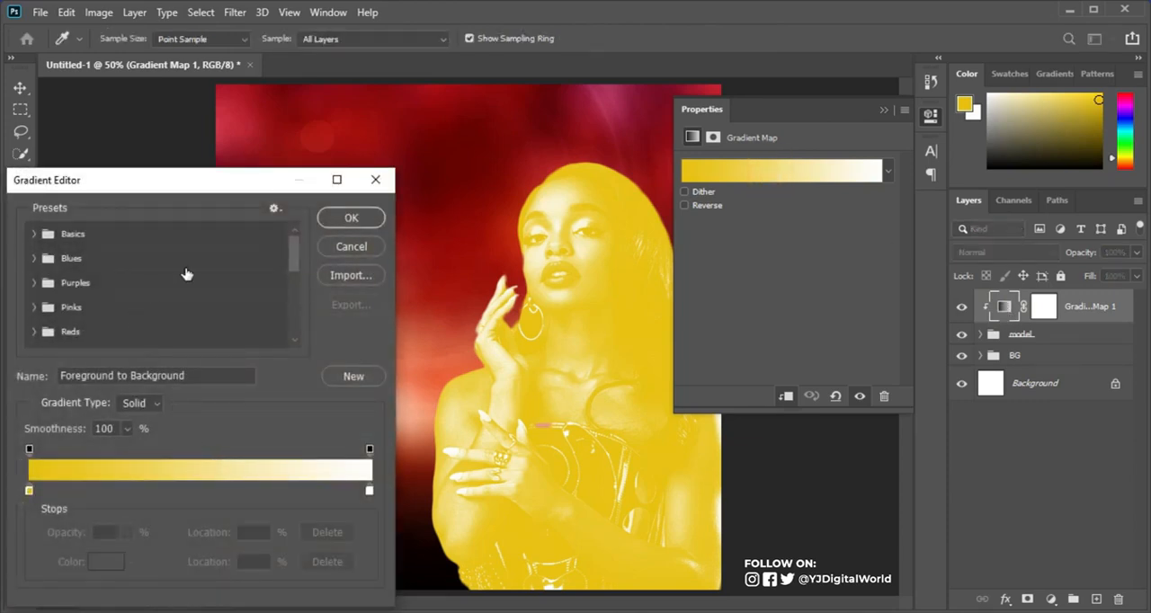
scroll(288, 259, "down", 5)
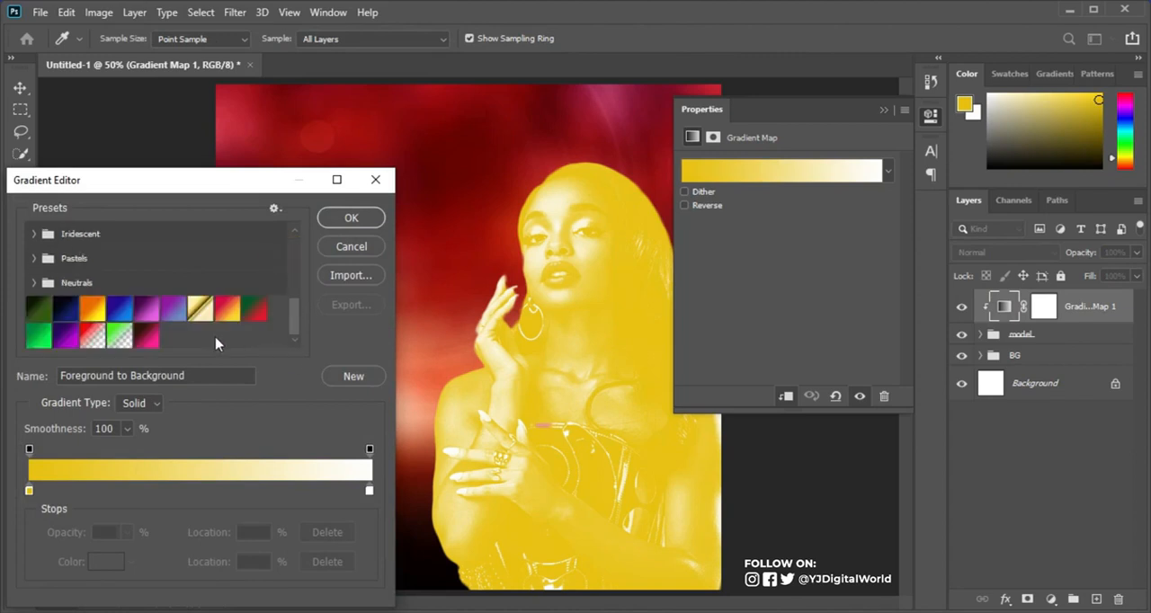
left_click(140, 343)
left_click(364, 225)
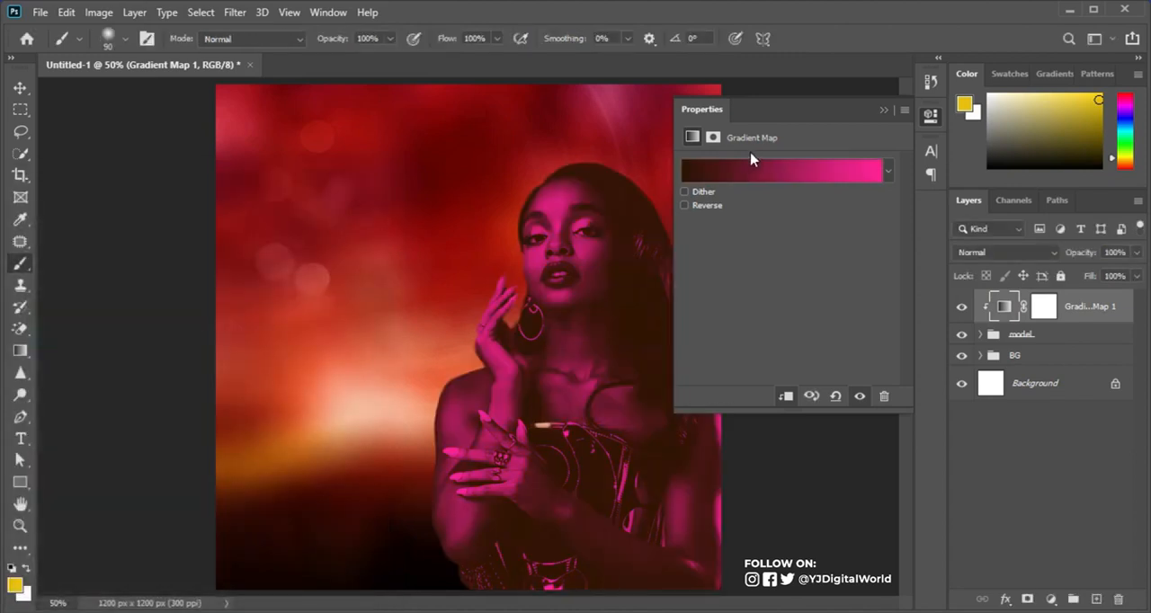
left_click(882, 110)
Step: Set the Gradient Map layer's blend mode to Soft Light and compare the woman with and without it
left_click(1016, 252)
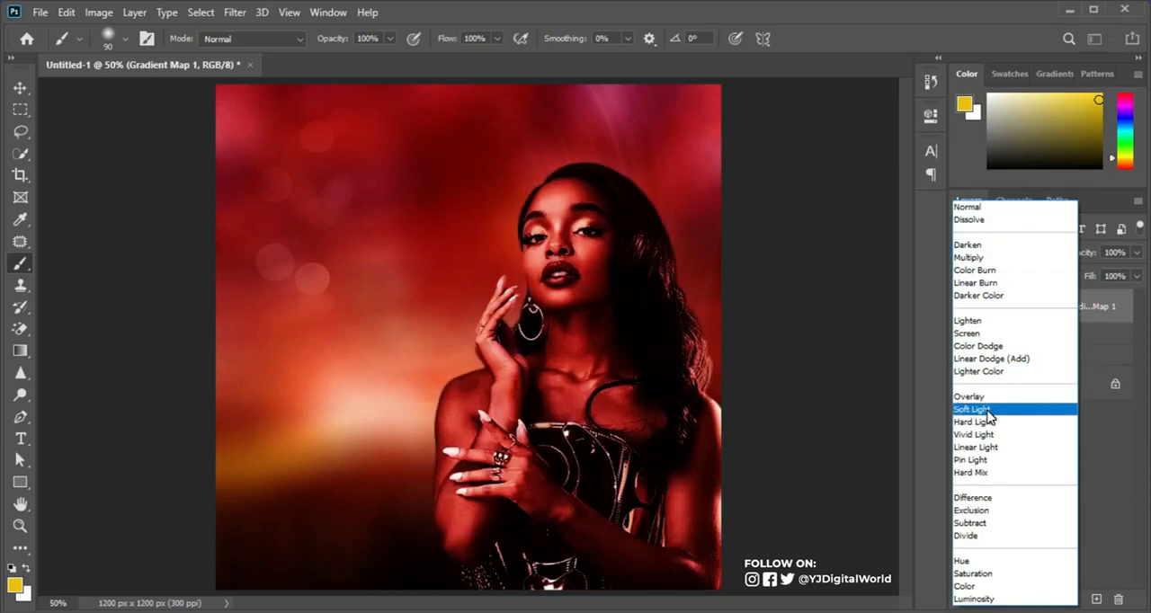
left_click(988, 411)
left_click(961, 307)
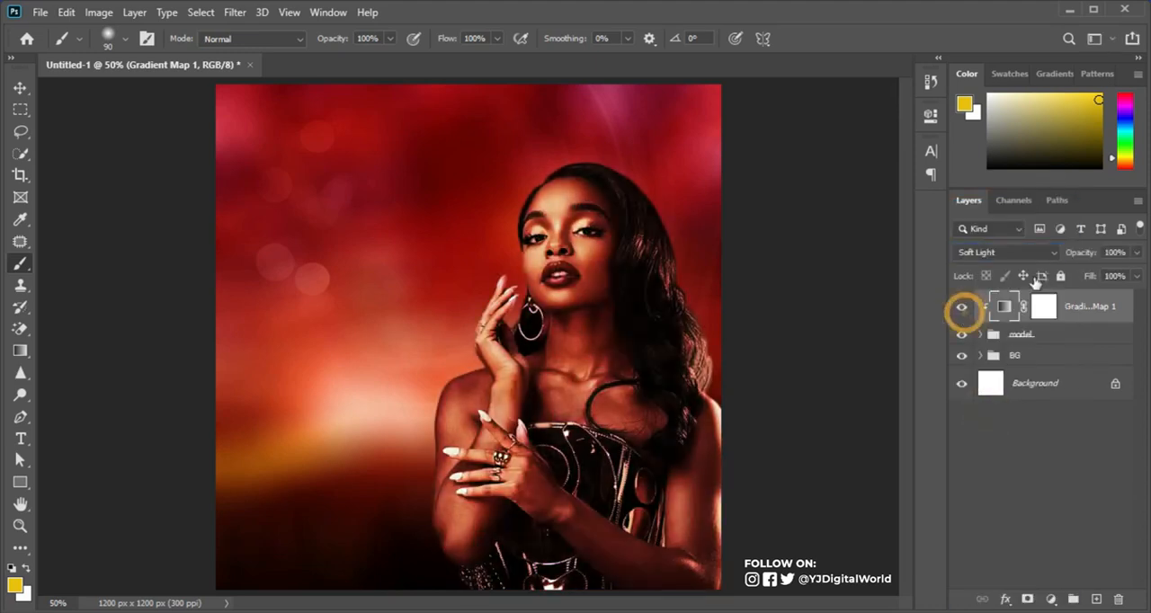
Step: Lower the Gradient Map layer's opacity to 50% and compare the woman with and without it
left_click(1114, 251)
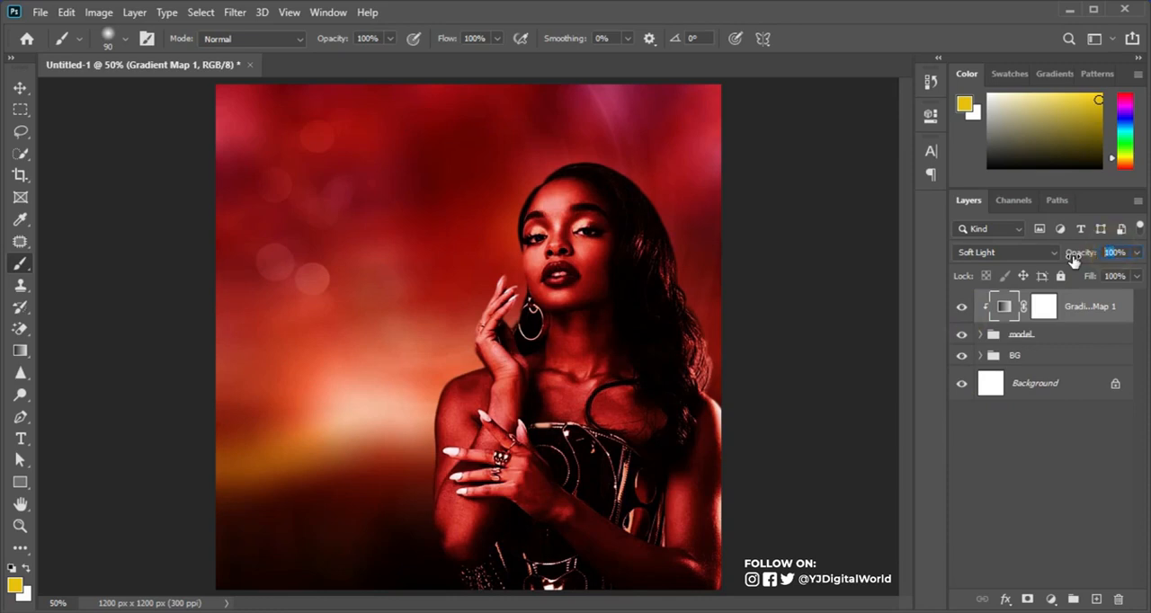
type("50")
key("Return")
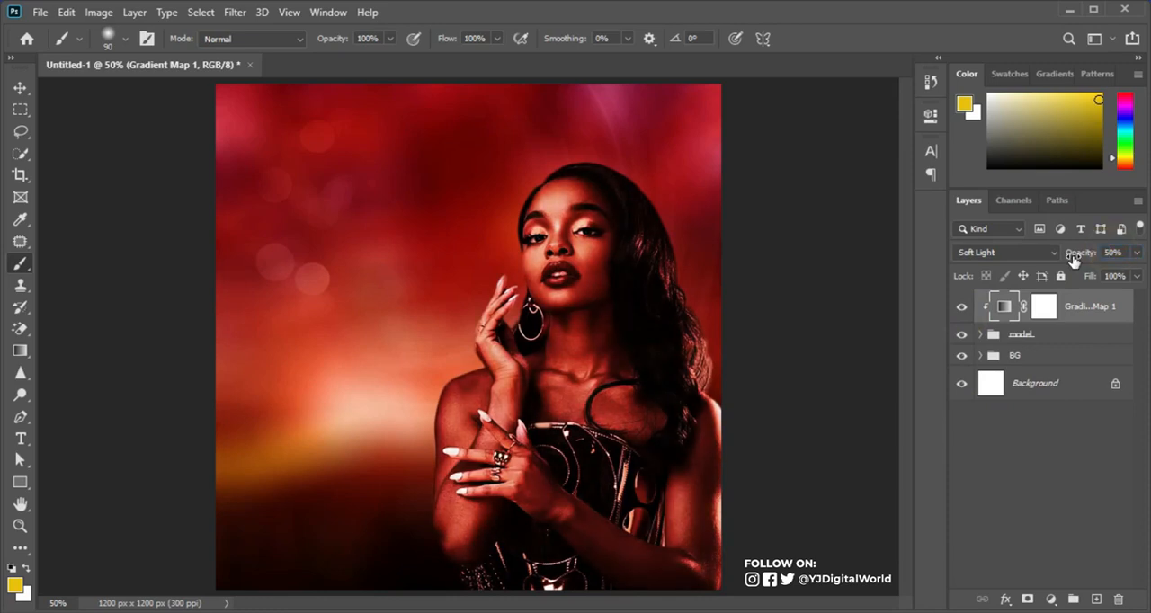
left_click(961, 307)
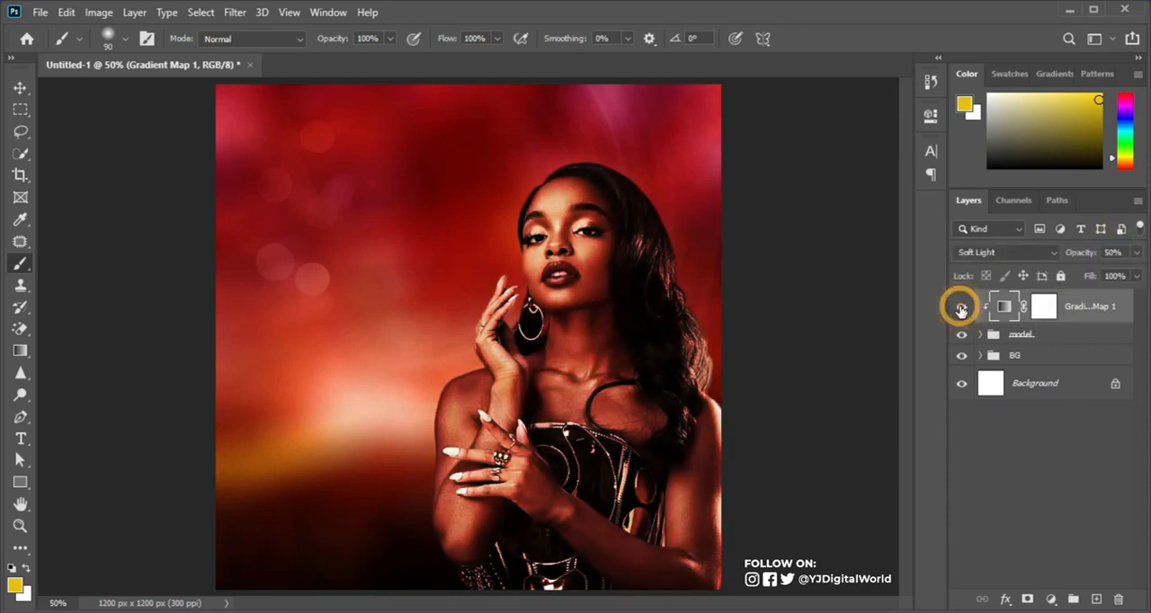
left_click(960, 309)
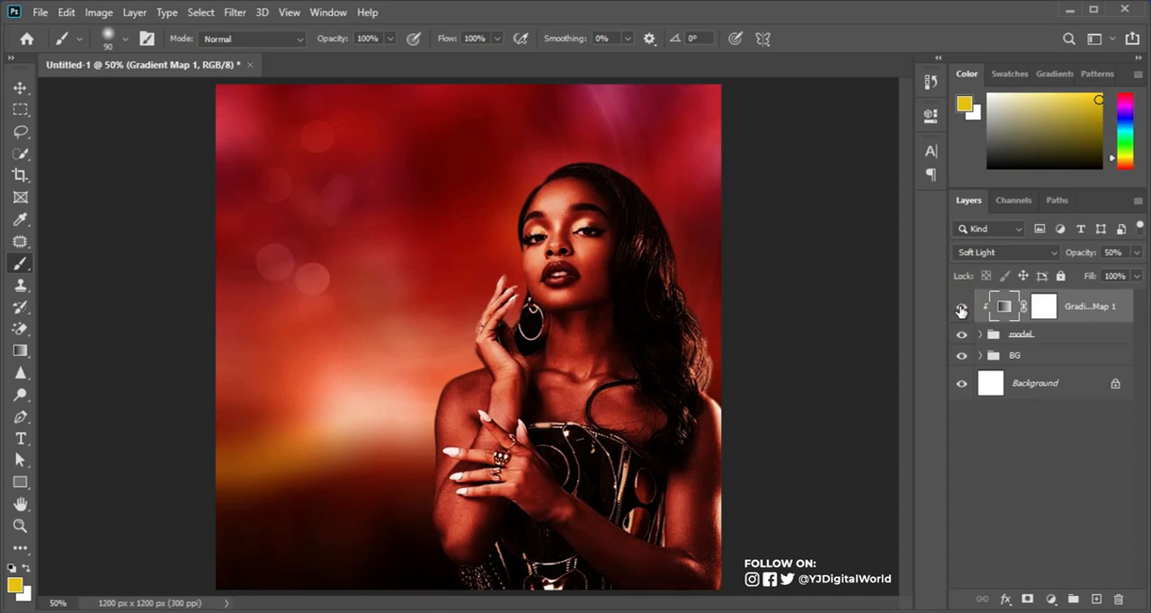
left_click(960, 309)
left_click(959, 310)
left_click(961, 310)
left_click(961, 309)
Step: On a new top layer, dab a pinkish red sampled from the background's right edge over the woman's hair with a soft 600 px brush
left_click(1096, 598)
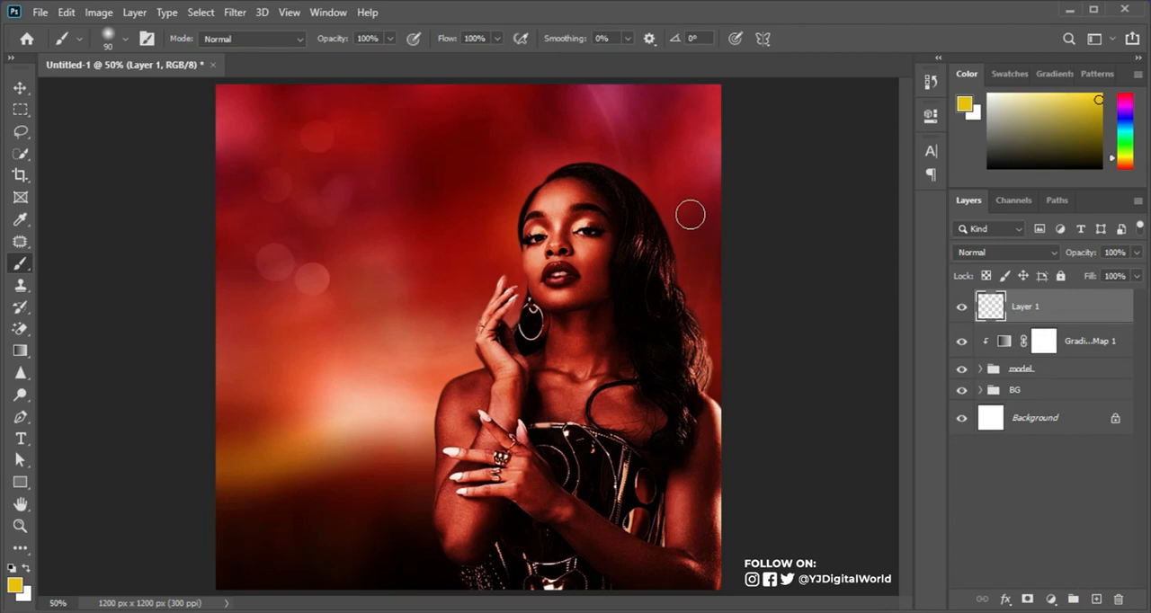
key("bracketright")
key("bracketright")
key("bracketright")
key("bracketright")
key("bracketright")
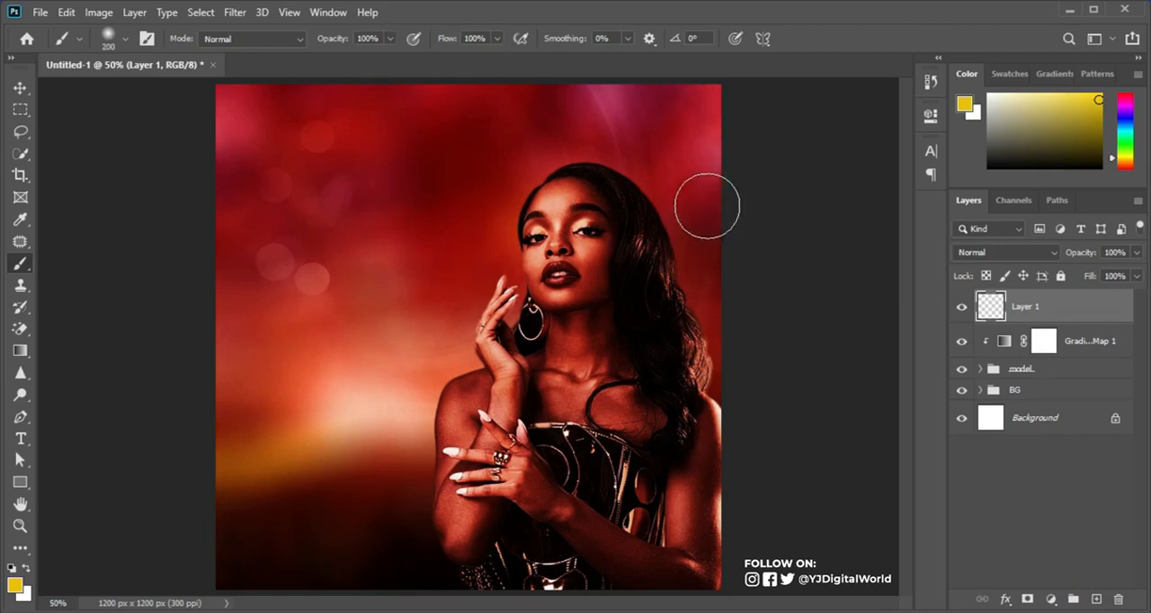
left_click(719, 159, "alt")
key("bracketright")
key("bracketright")
key("bracketright")
key("bracketright")
key("bracketright")
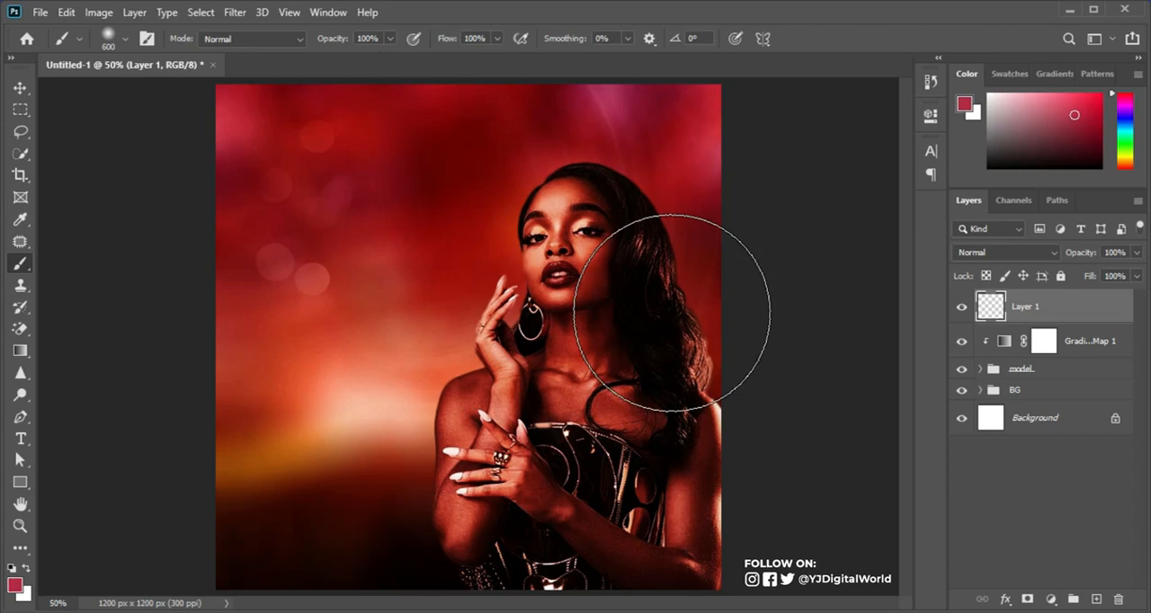
left_click(681, 295)
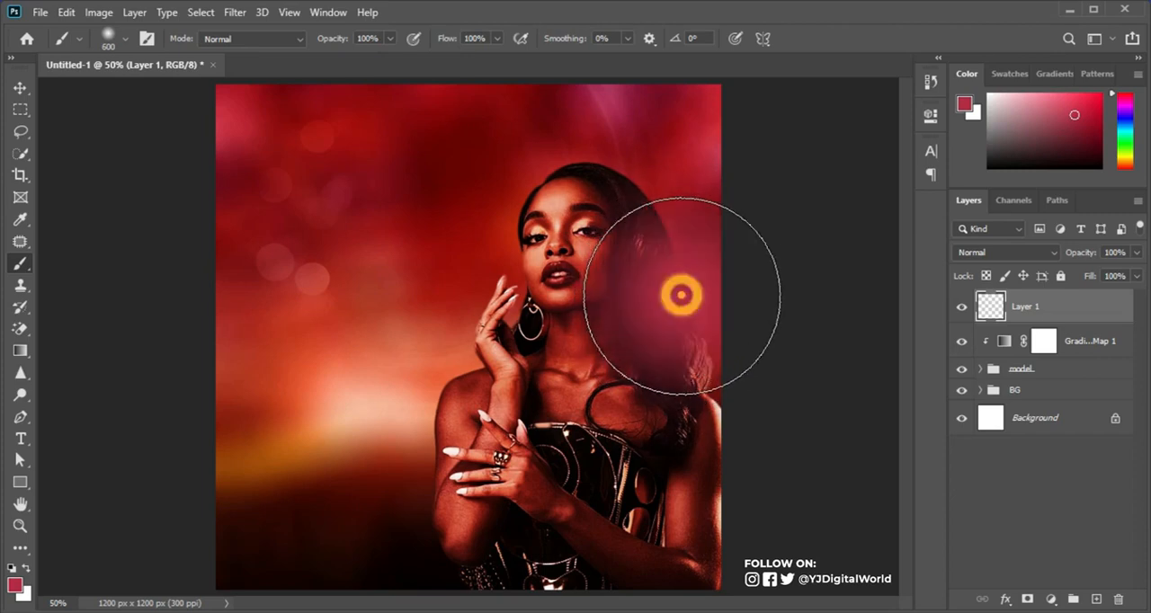
Step: Set the pinkish glow layer to Screen, and enlarge it to about 118% and reposition it over the hair near the canvas's right edge
left_click(1017, 256)
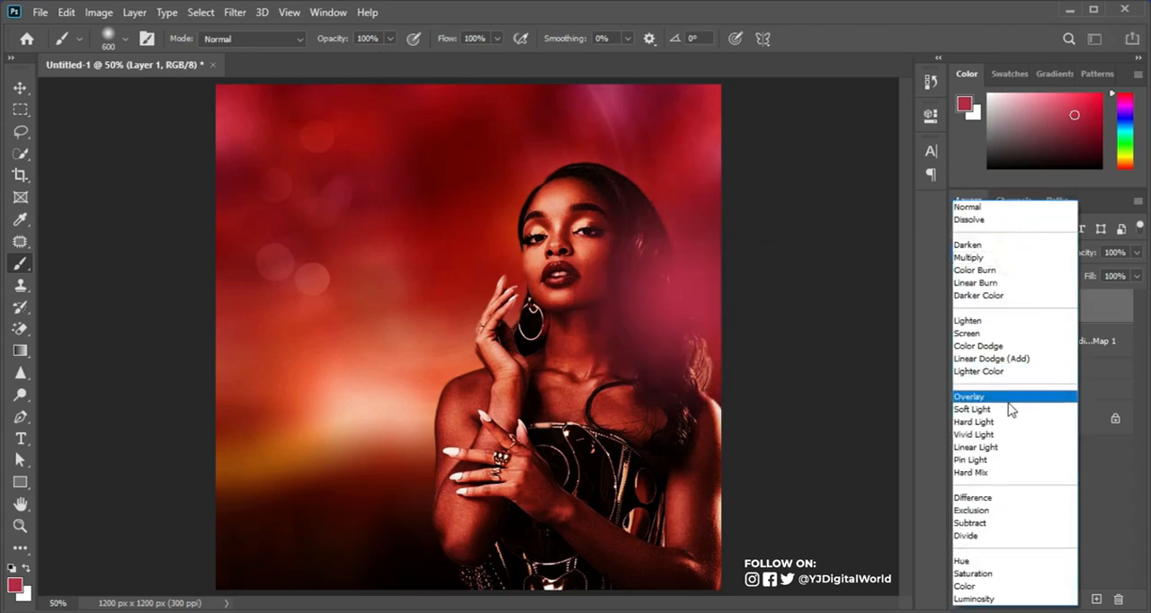
left_click(1004, 334)
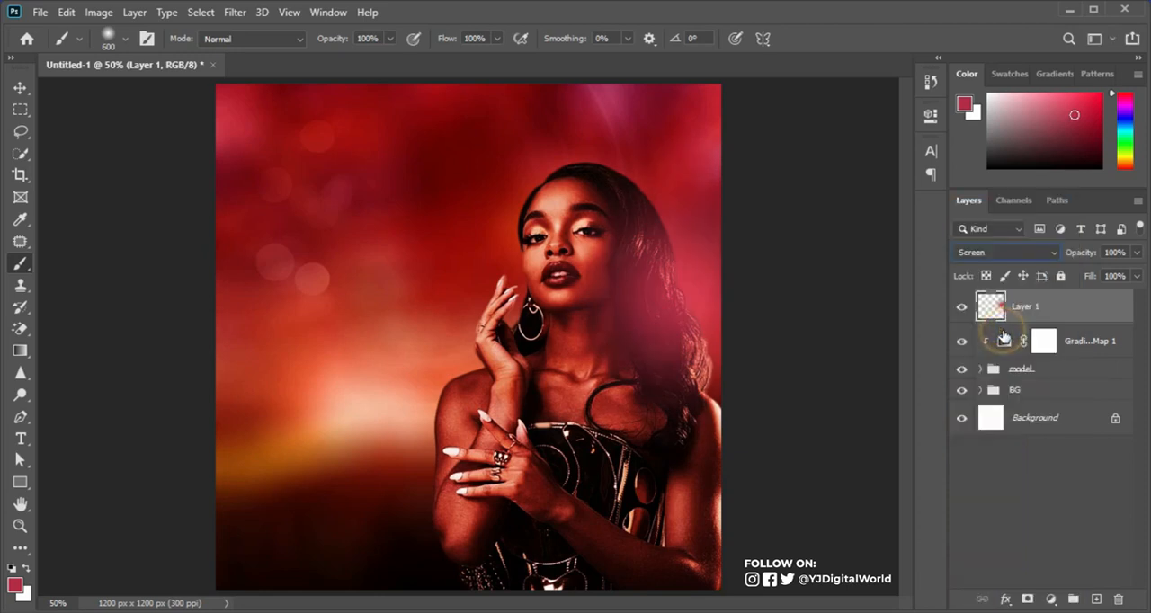
key("ctrl+t")
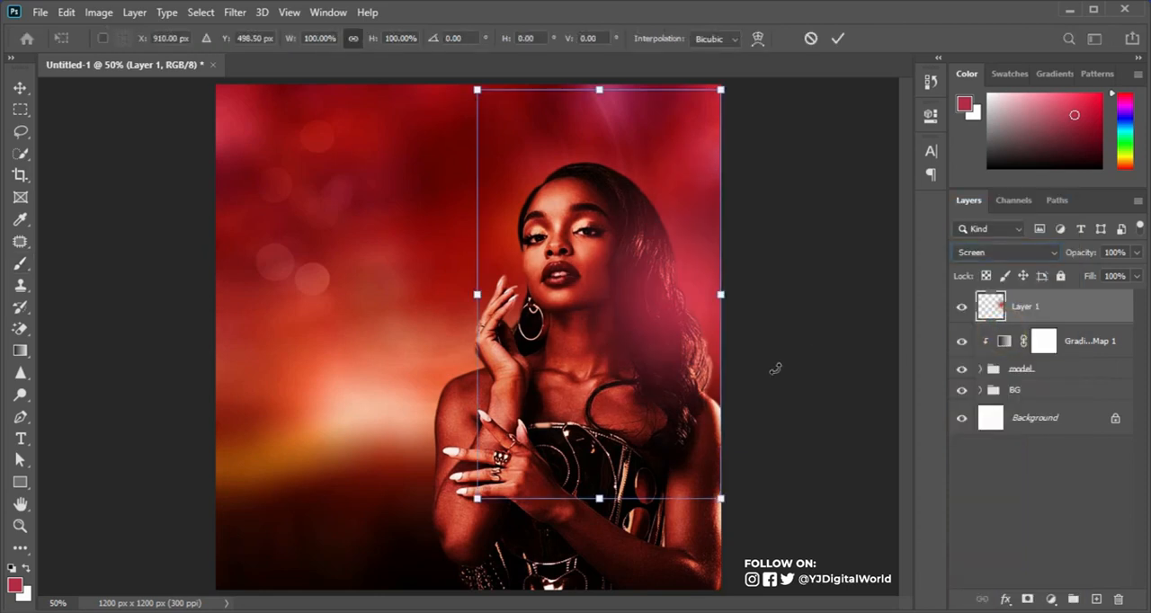
left_click_drag(720, 496, 742, 534)
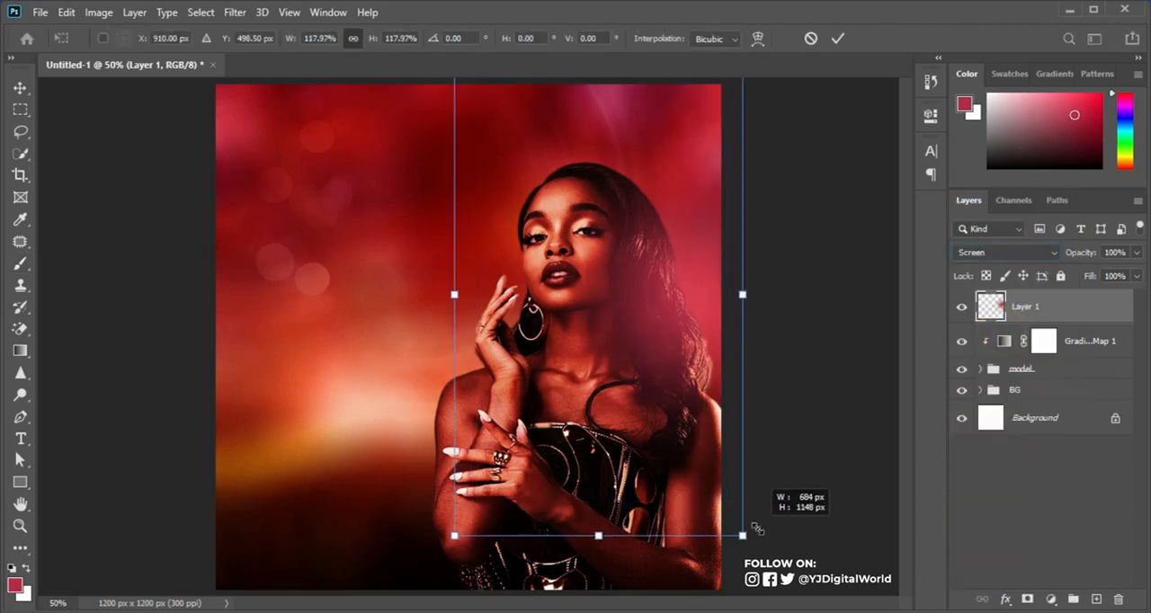
left_click_drag(716, 401, 707, 354)
left_click_drag(717, 379, 697, 365)
key("Return")
key("b")
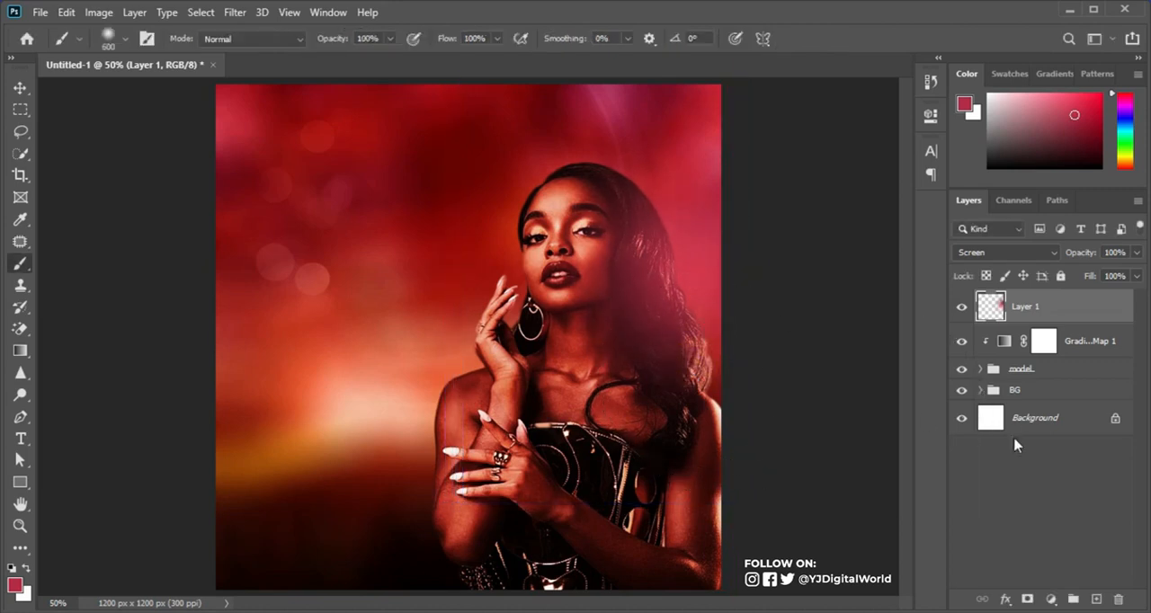
Step: On a new layer above the BG group, dab a sampled dark red over the bright spot beside the woman's arm with the soft 600 px brush
left_click(1053, 390)
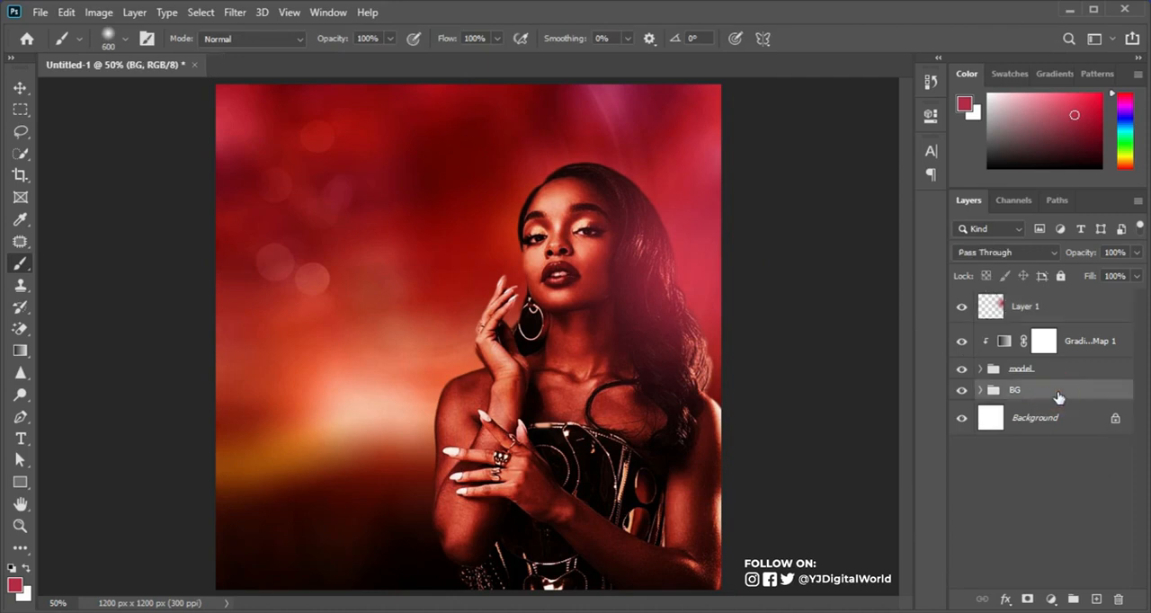
left_click(1096, 599)
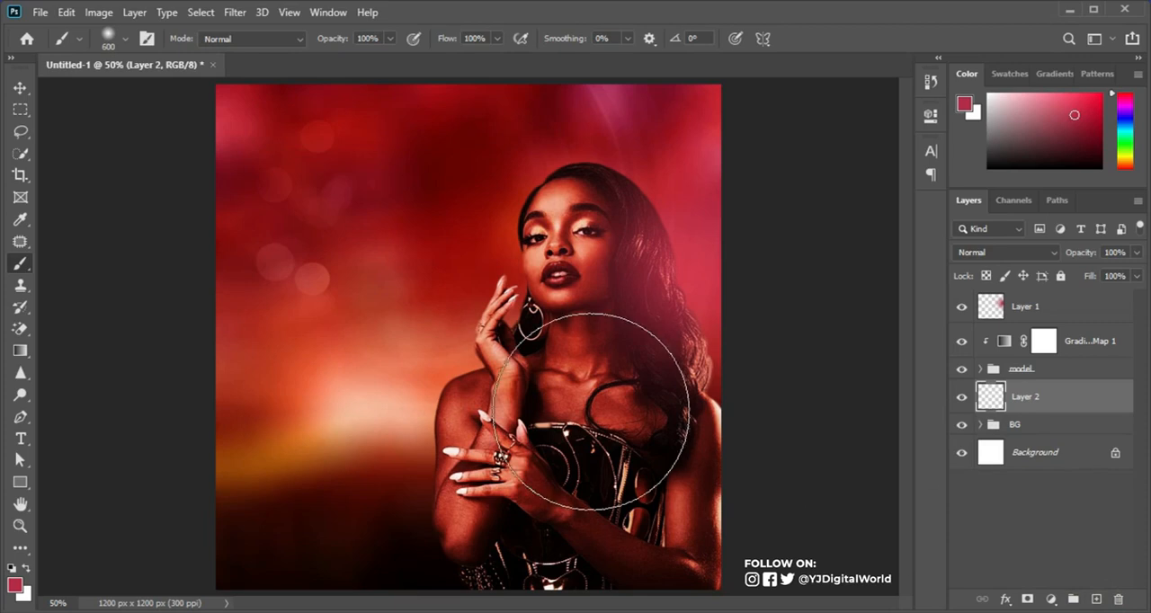
left_click(389, 460, "alt")
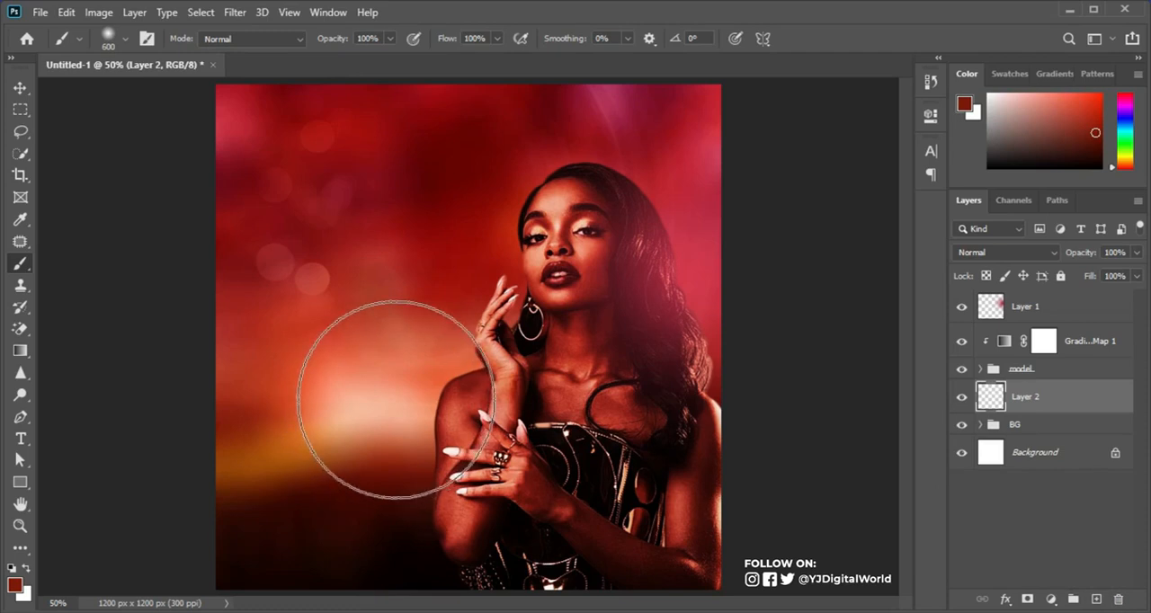
left_click(388, 398)
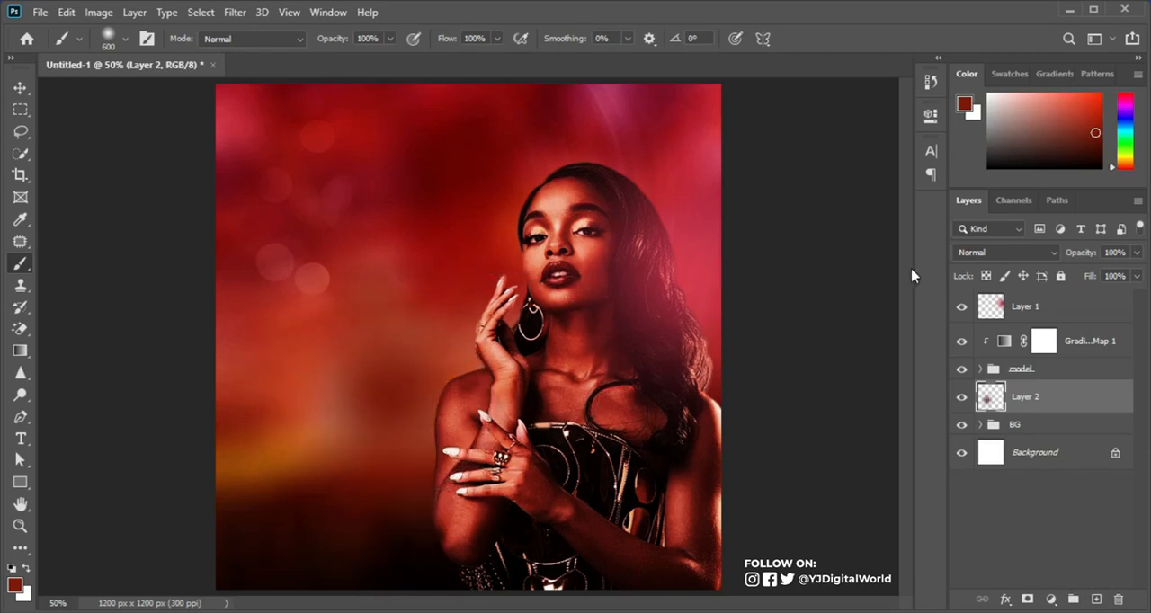
Step: Lower the dark red dab layer's opacity to 35%, compare the background with and without it, and select the top glow layer
mouse_move(1086, 254)
left_mouse_down()
mouse_move(1082, 245)
mouse_move(1078, 258)
left_mouse_up()
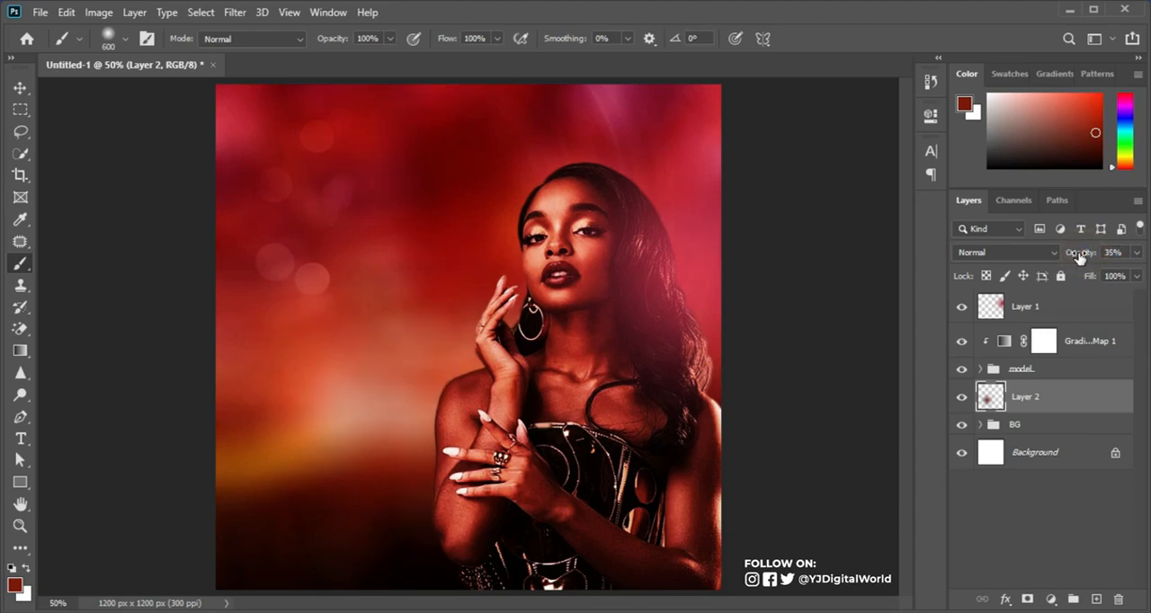
left_click(960, 396)
left_click(960, 397)
left_click(1094, 315)
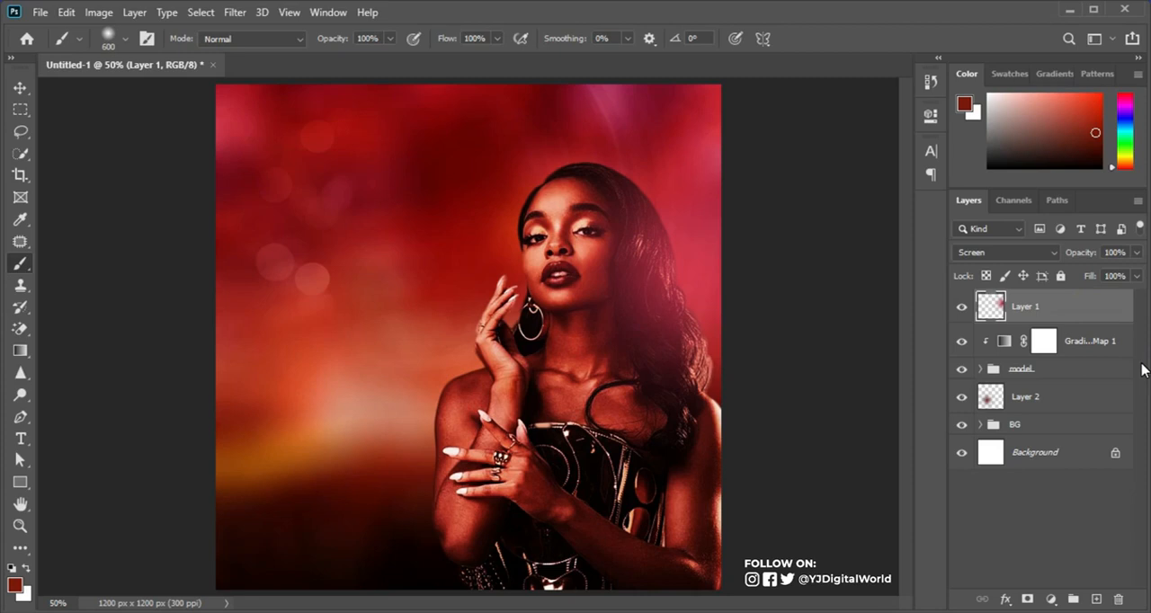
Step: Compare the image with and without the pinkish glow, and stamp all visible layers into a new merged layer on top
left_click(962, 308)
left_click(962, 309)
key("ctrl+alt+shift+e")
left_click(963, 310)
left_click(962, 310)
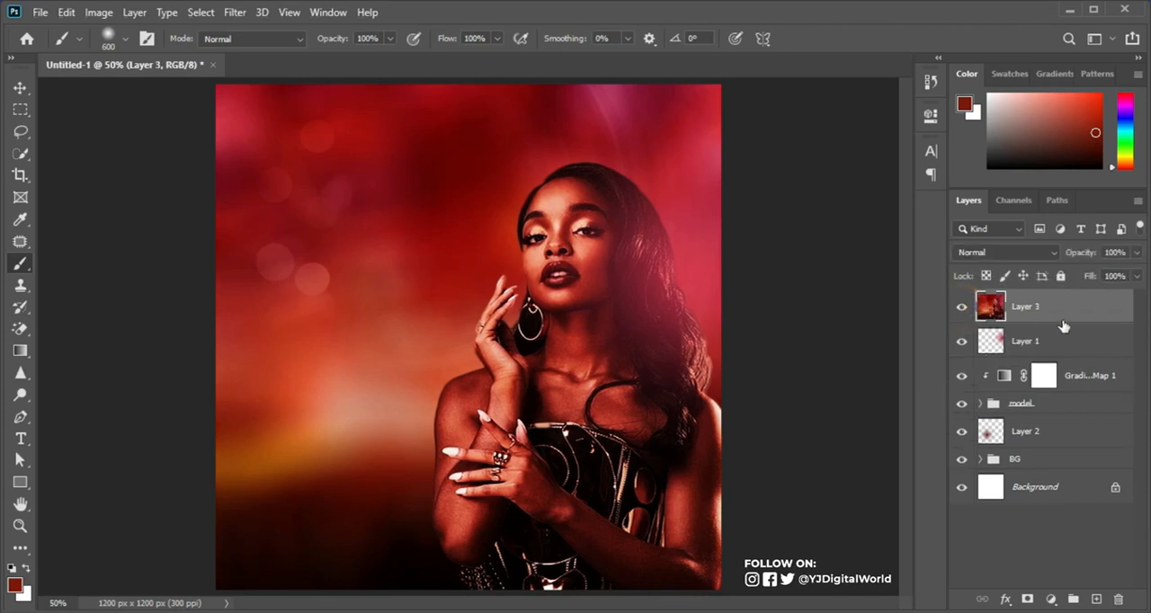
Step: Create a new top layer named noise in Soft Light mode, filled with the neutral 50% gray
left_click(1096, 599, "alt")
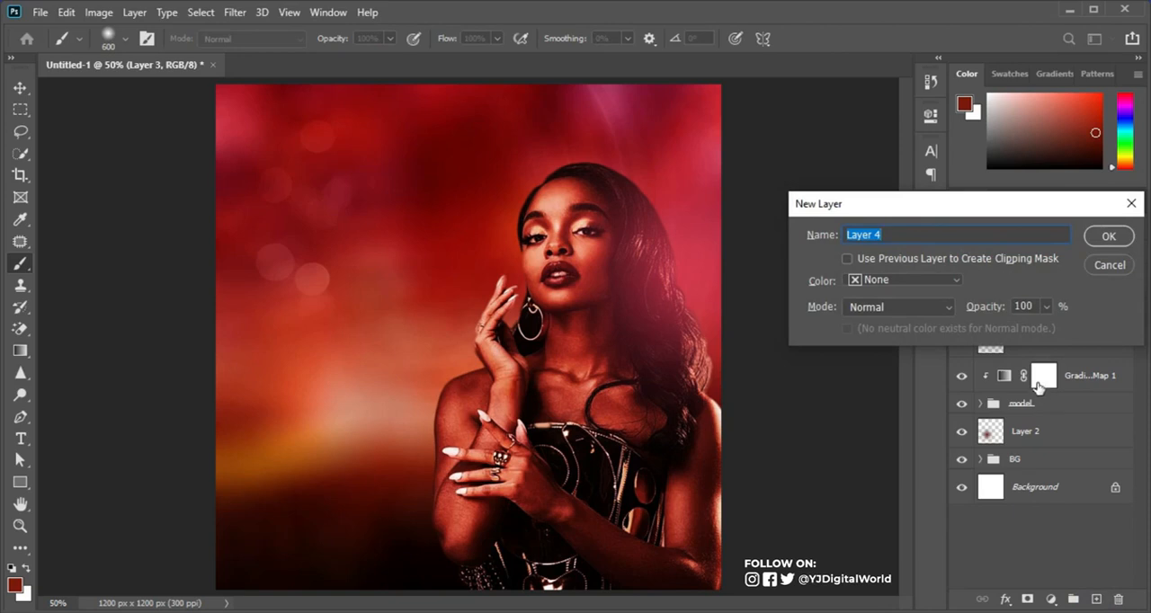
type("noise")
left_click(940, 311)
left_click(896, 380)
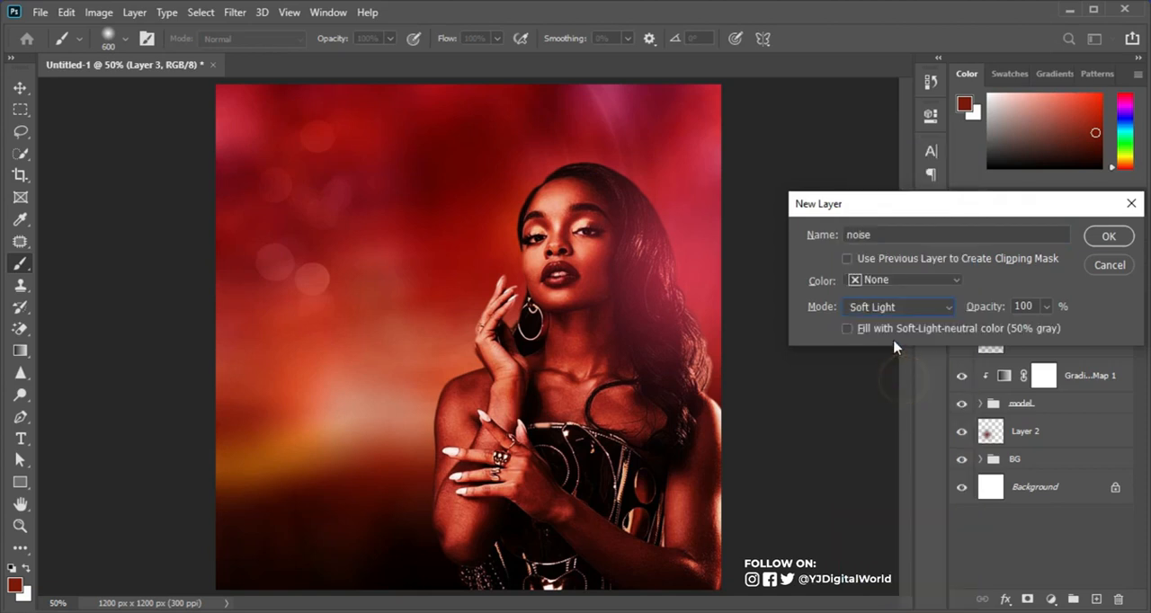
left_click(850, 330)
left_click(1105, 237)
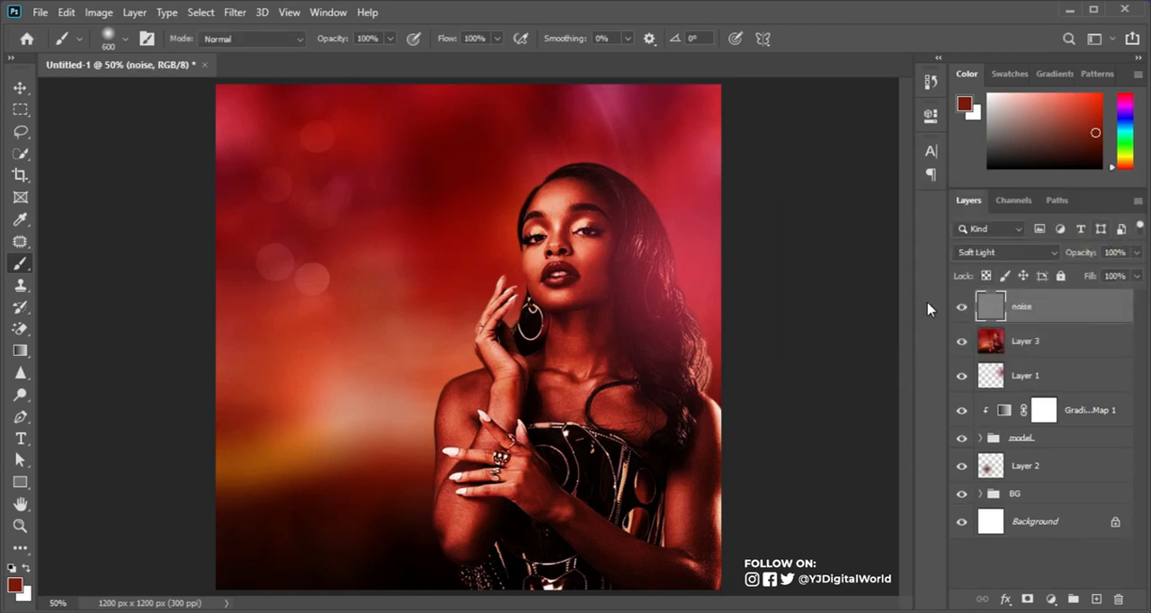
Step: Apply Add Noise to the noise layer at 10.75%, with Uniform distribution and Monochromatic on
left_click(242, 12)
mouse_move(306, 258)
mouse_move(359, 254)
left_click(476, 254)
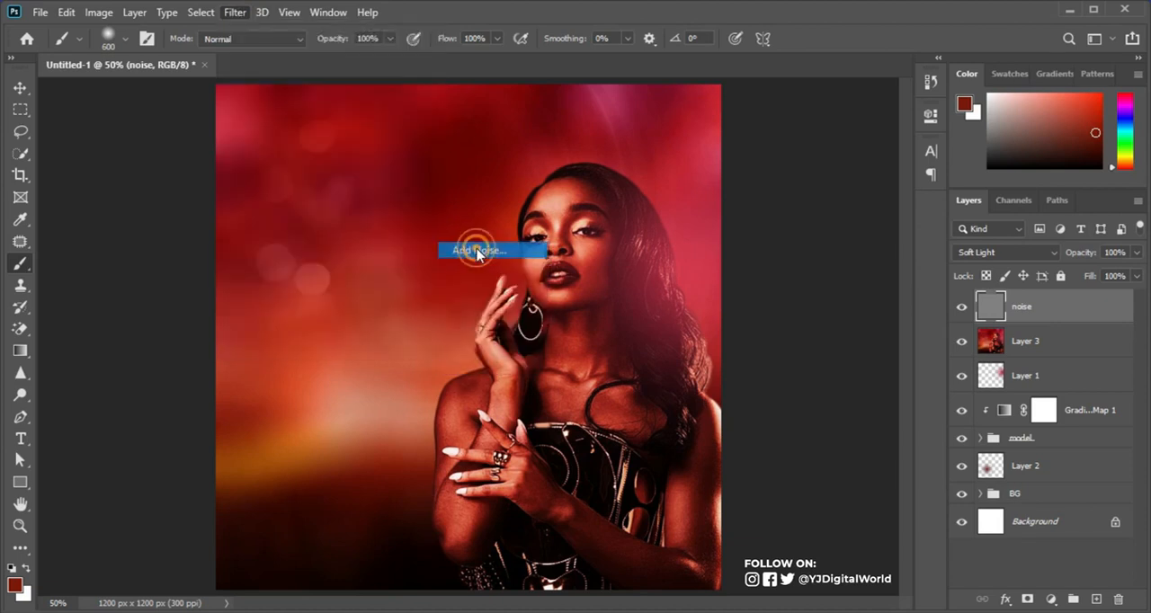
left_click_drag(567, 68, 761, 49)
left_click_drag(706, 284, 667, 295)
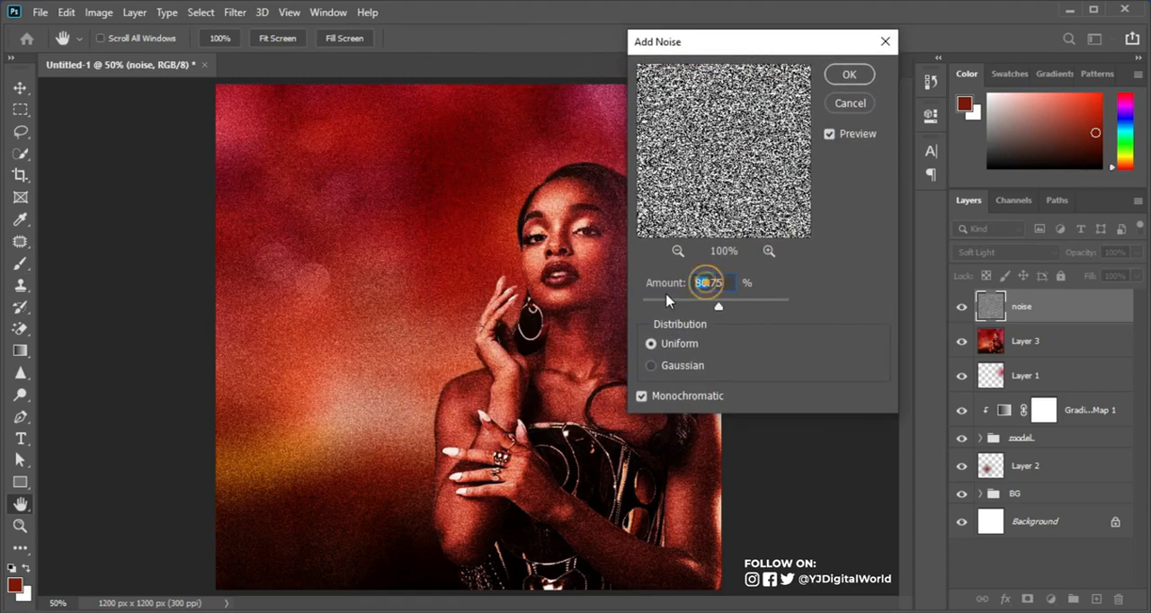
type("10")
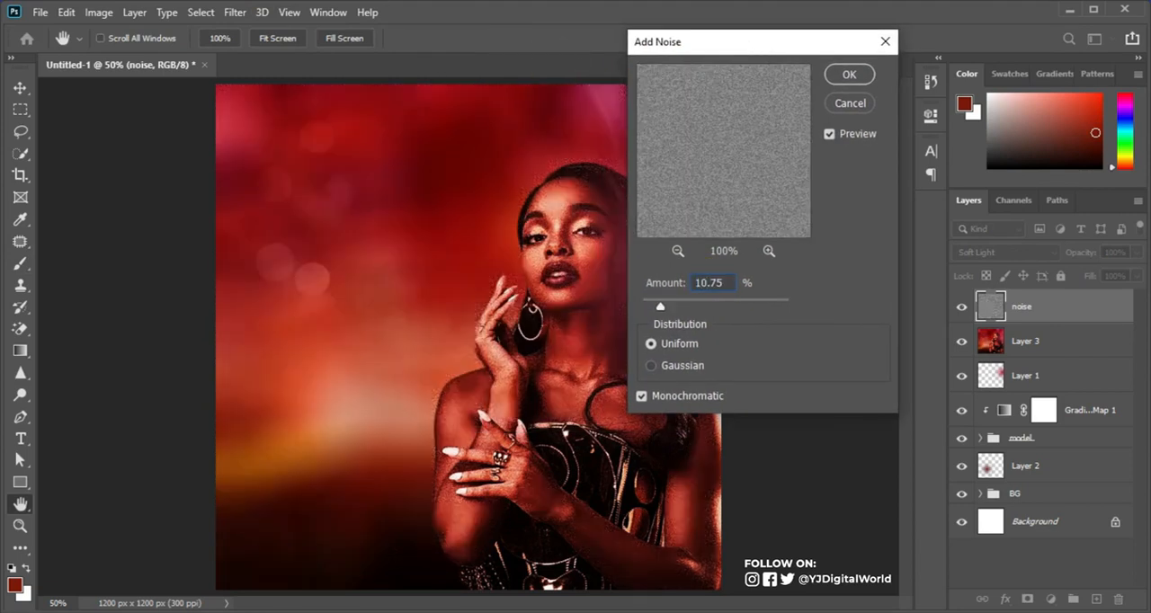
left_click(848, 75)
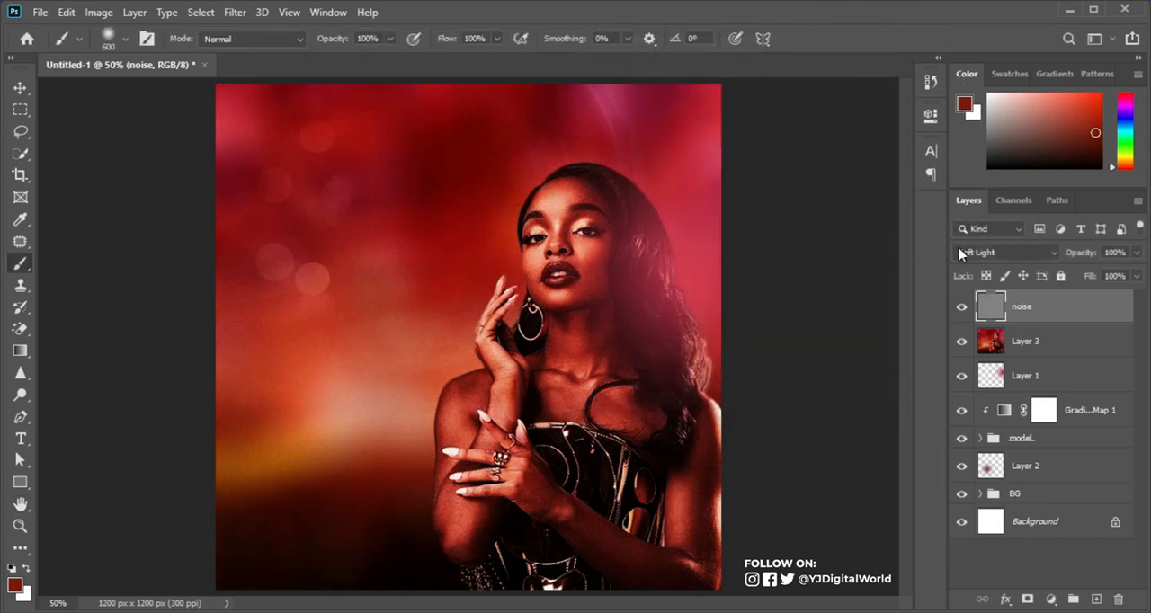
Step: Stamp all visible layers into another merged layer on top and convert it to a smart object
key("ctrl+alt+shift+e")
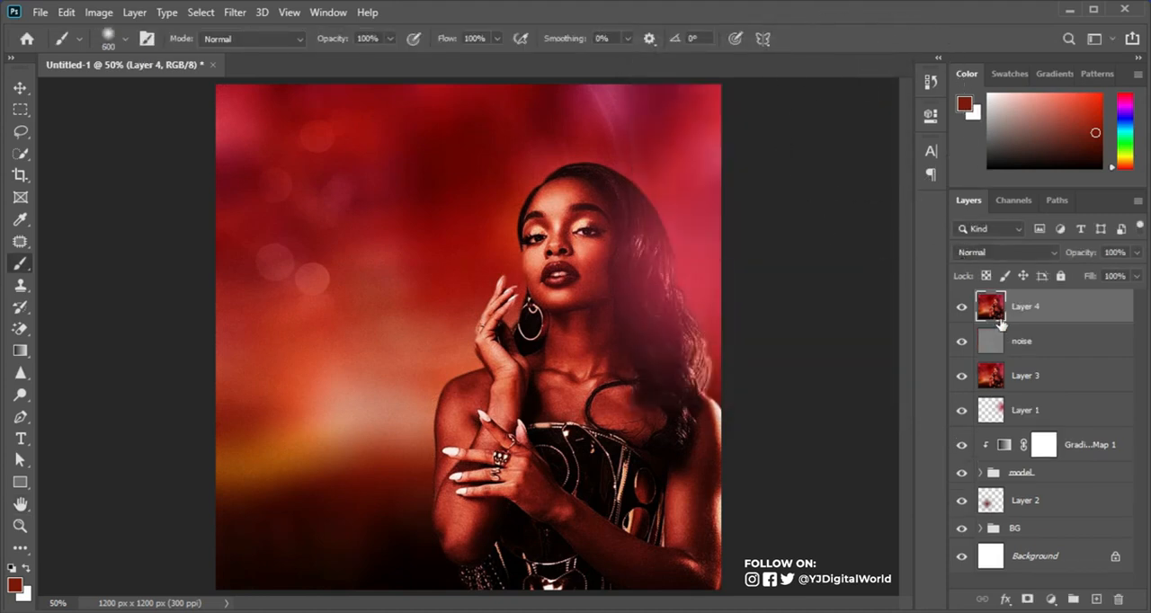
right_click(1076, 319)
left_click(925, 234)
Step: Apply Smart Sharpen to the merged smart object with Amount 155%, Radius 0.9 px and Reduce Noise 4%, and compare the image with and without it
left_click(232, 15)
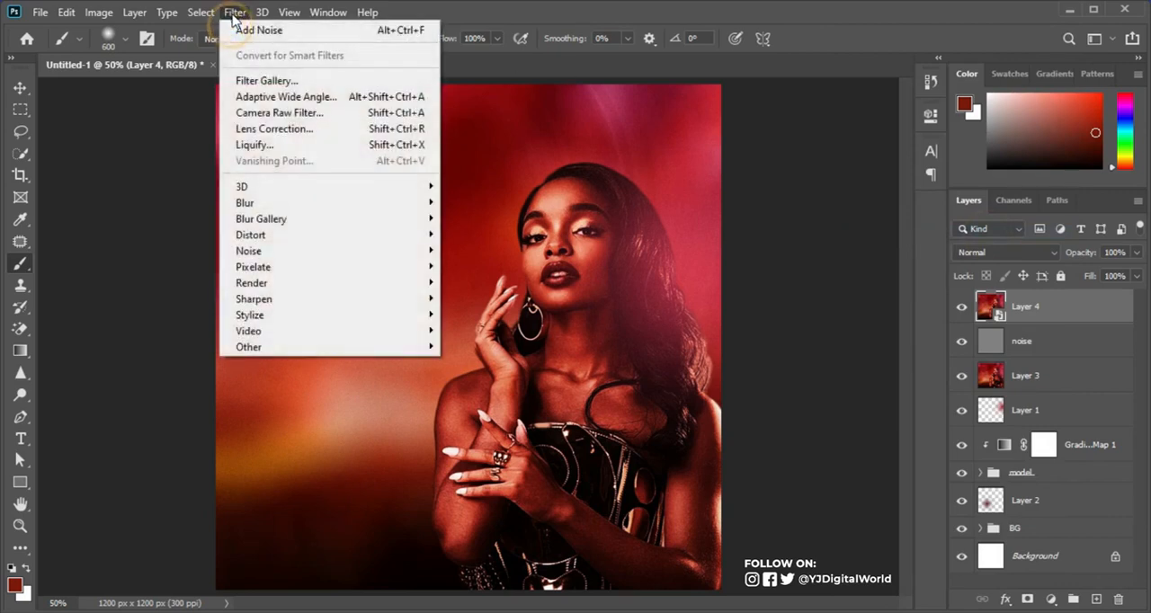
mouse_move(302, 306)
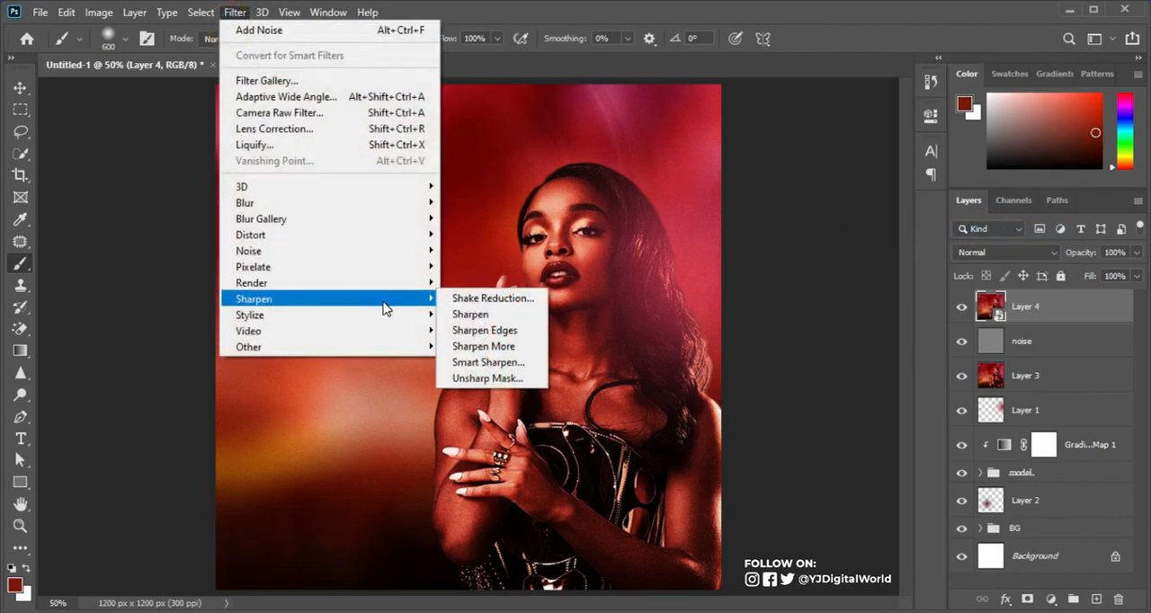
left_click(486, 363)
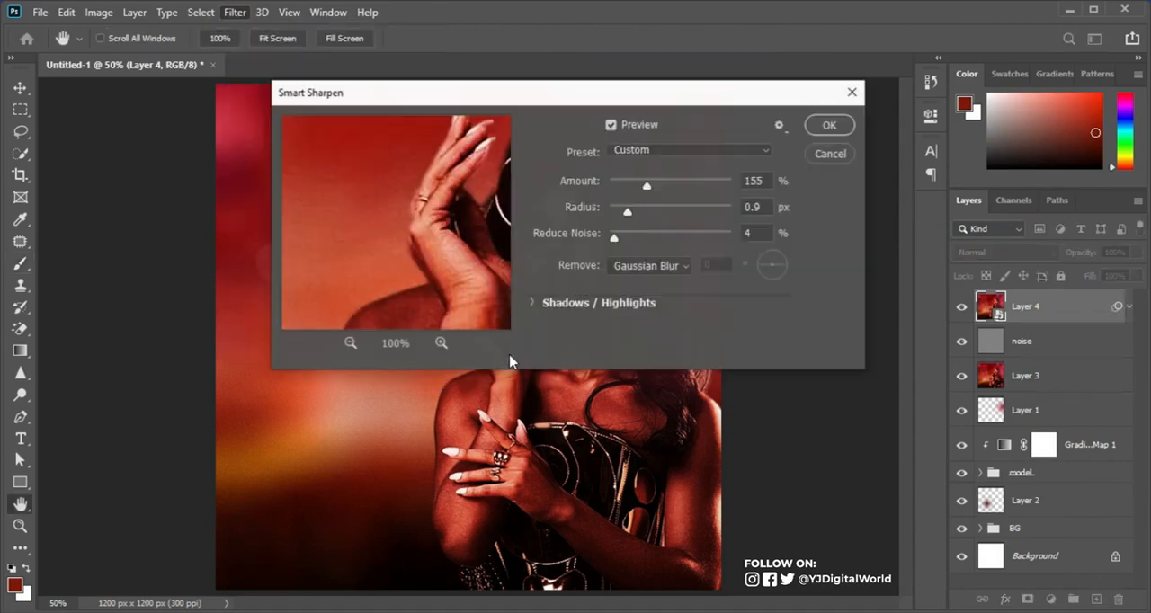
left_click_drag(691, 97, 328, 115)
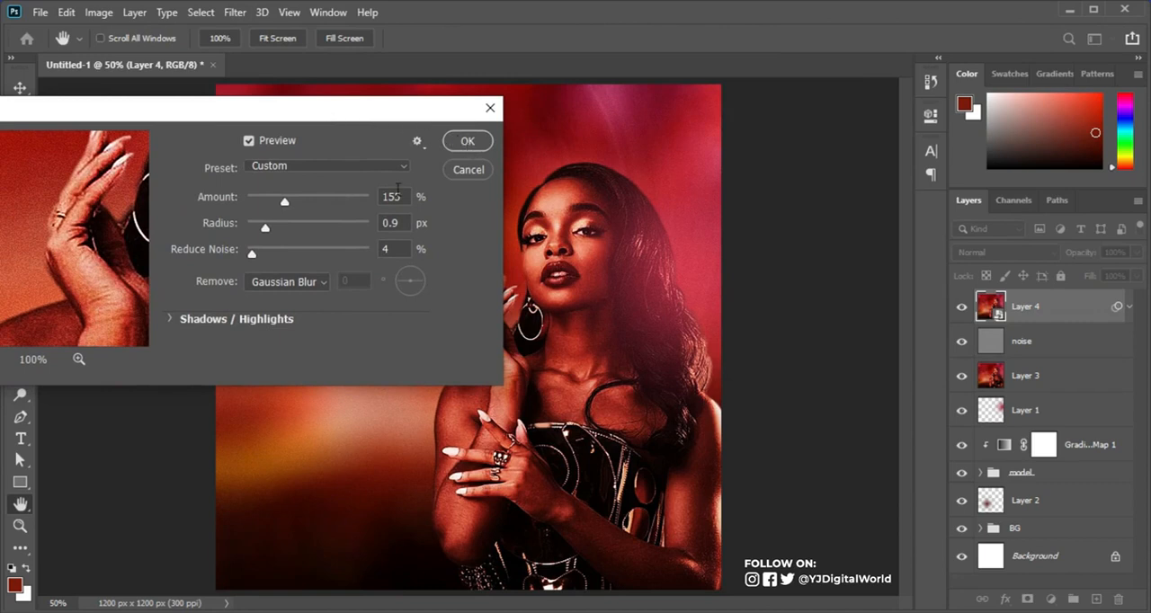
left_click(467, 142)
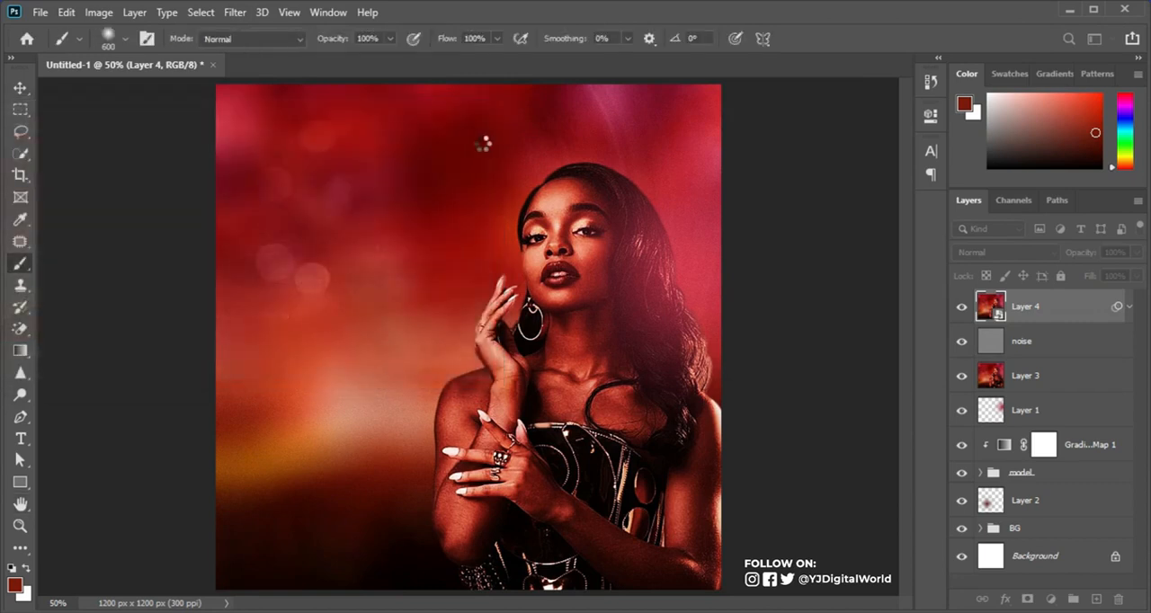
left_click(963, 309)
left_click(965, 310)
left_click(965, 310)
left_click(964, 310)
left_click(963, 307)
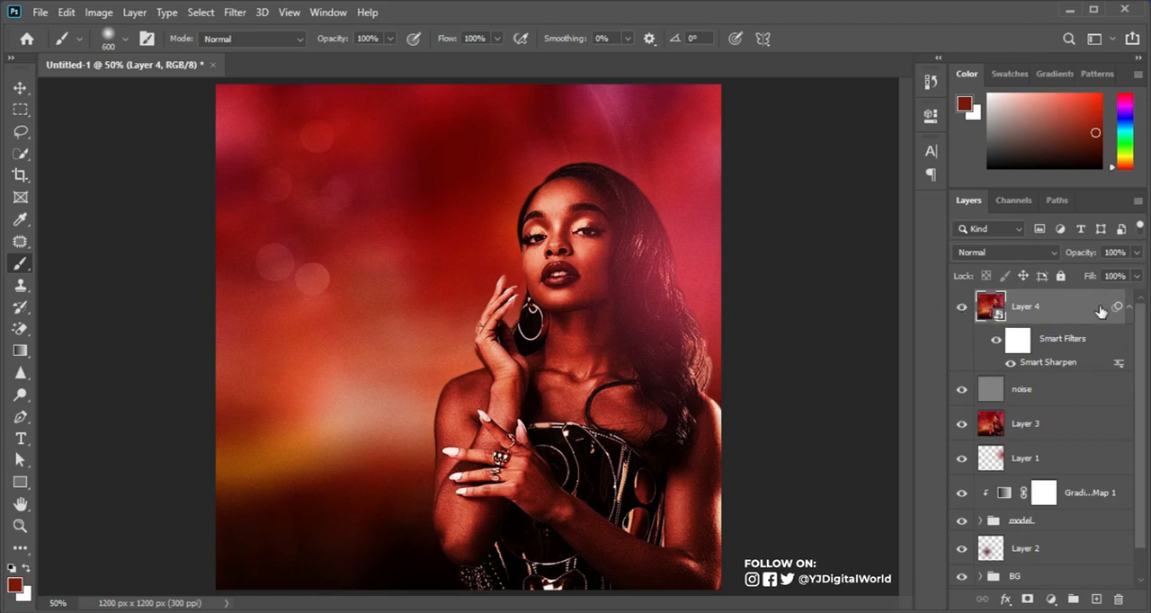
left_click(1128, 306)
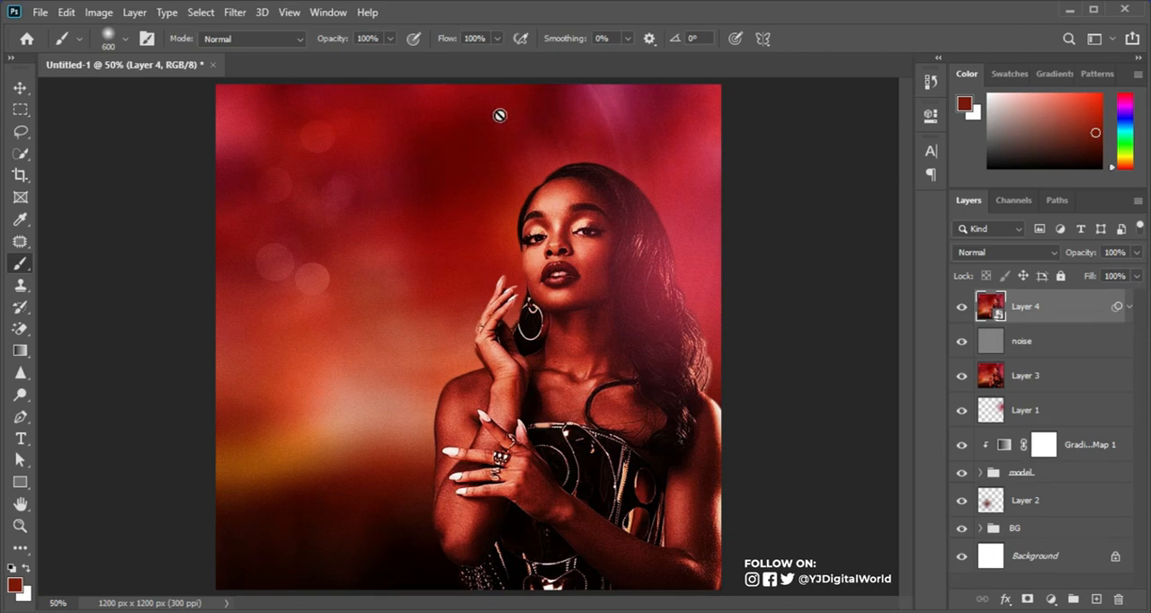
Step: Add a guide layout with 80 px margins on all four sides of the canvas
left_click(291, 13)
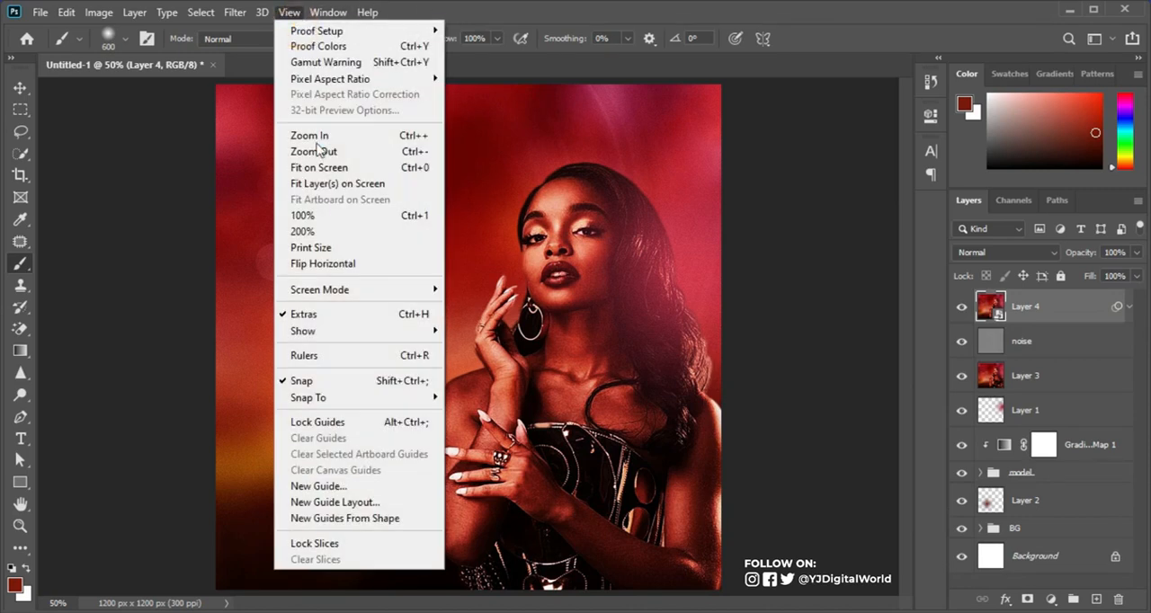
left_click(356, 502)
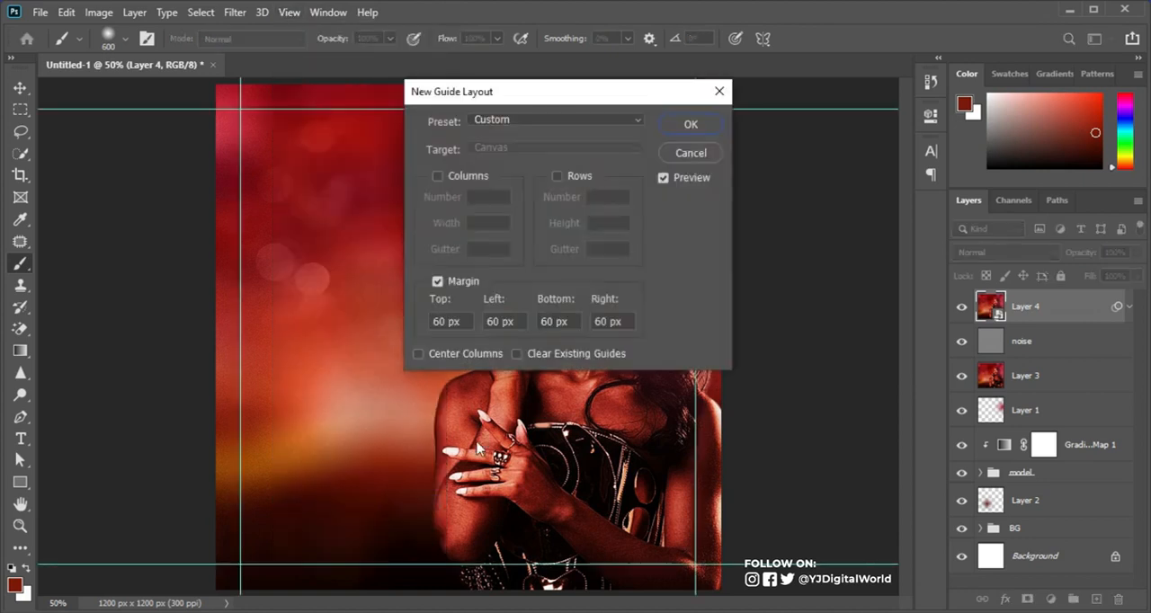
type("80")
key("Tab")
type("80")
key("Tab")
type("80")
key("Tab")
type("80")
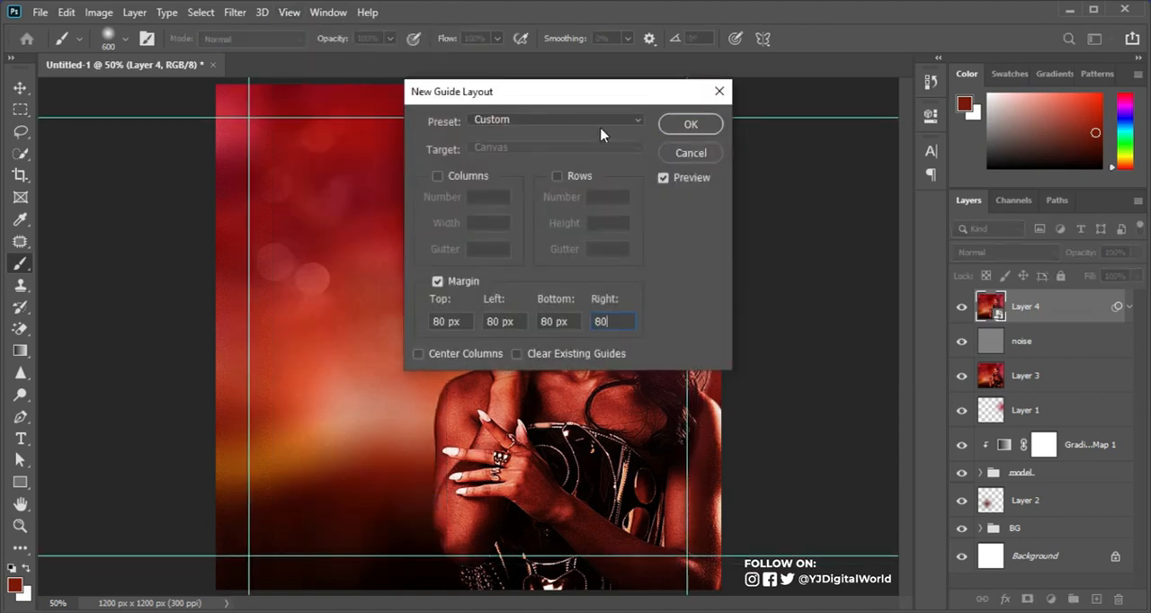
left_click(689, 126)
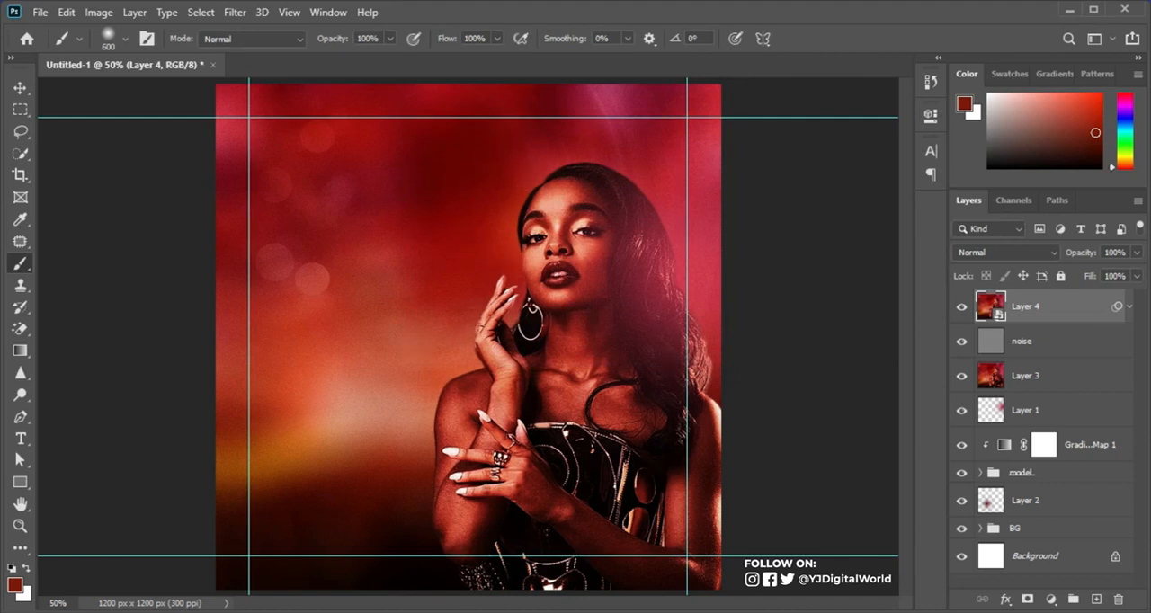
Step: Place the red 18+ DRINK IQ badge image into the flyer and convert its layer to a smart object
key("alt+Tab")
left_click(366, 213)
left_click_drag(367, 212, 616, 240)
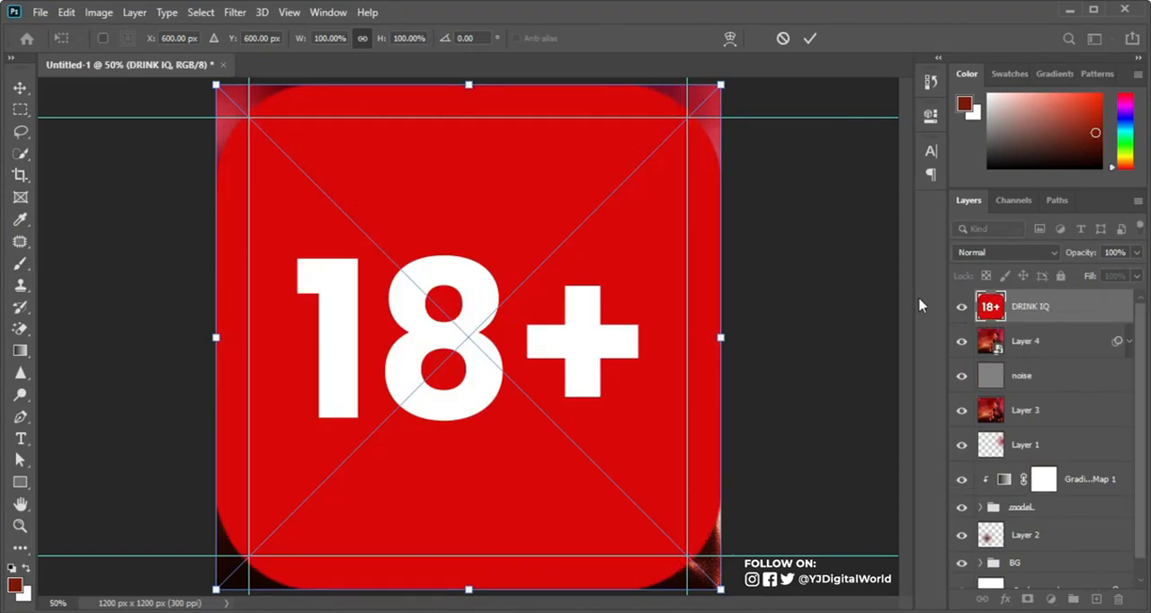
left_click(809, 37)
right_click(1063, 306)
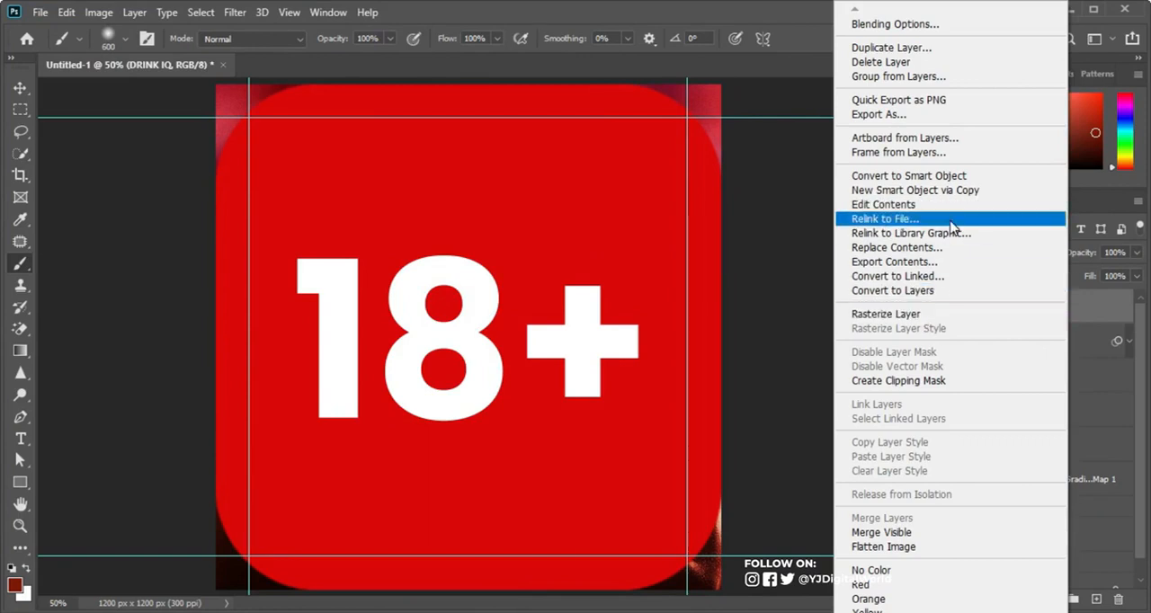
left_click(963, 177)
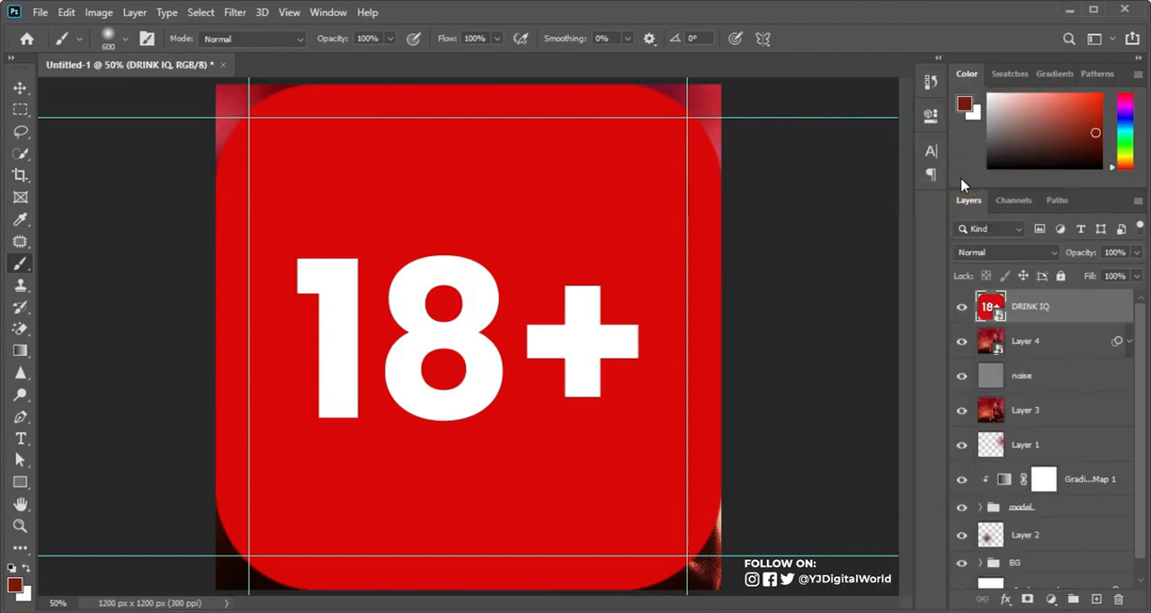
Step: Shrink the 18+ badge to a small icon and move it into the upper-right corner of the margin guides
key("ctrl+t")
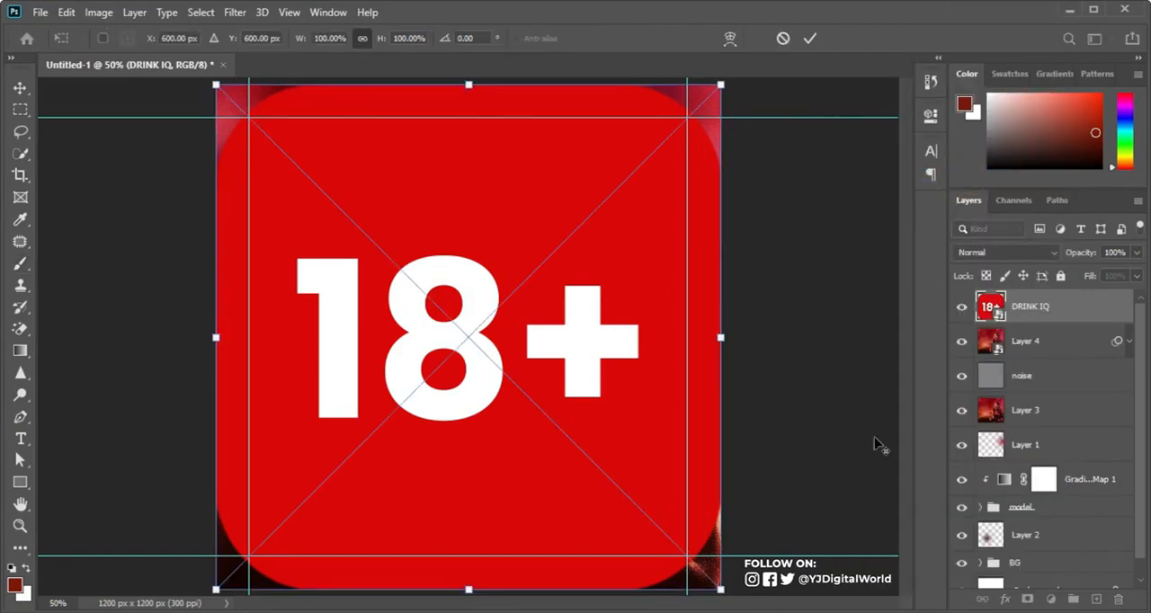
left_click_drag(722, 591, 484, 353)
left_click(808, 40)
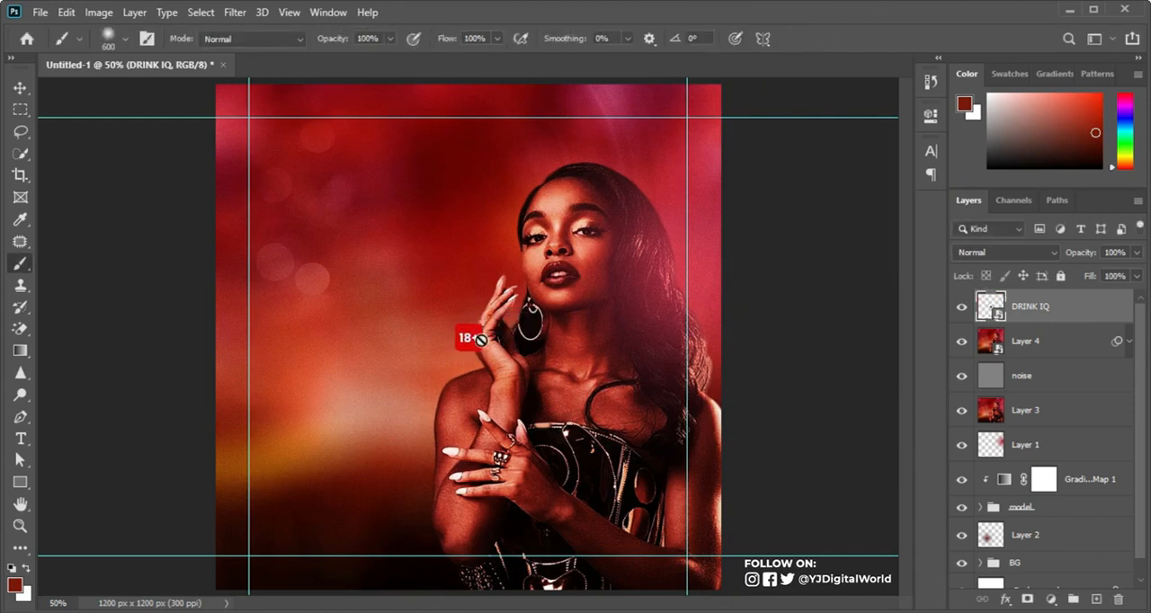
left_click(20, 88)
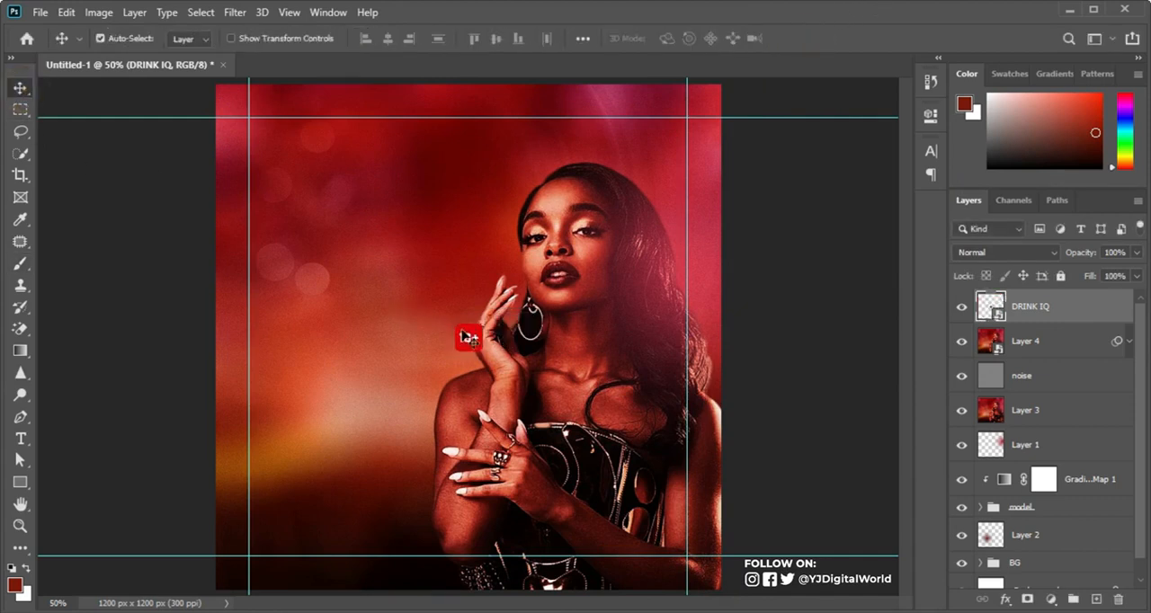
left_click_drag(462, 329, 674, 132)
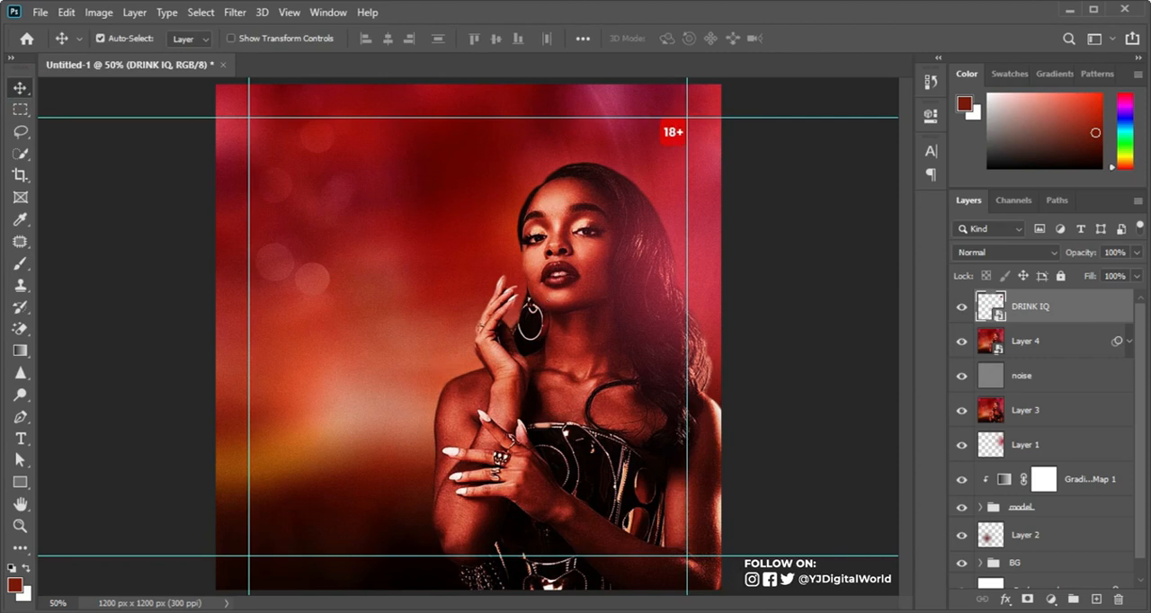
Step: Copy KYC ENTERTAINMENT PRESENT from the Notepad text and add it as a 6 pt Montserrat ExtraBold line in the canvas's upper-left area
key("alt+Tab")
triple_click(769, 159)
key("ctrl+c")
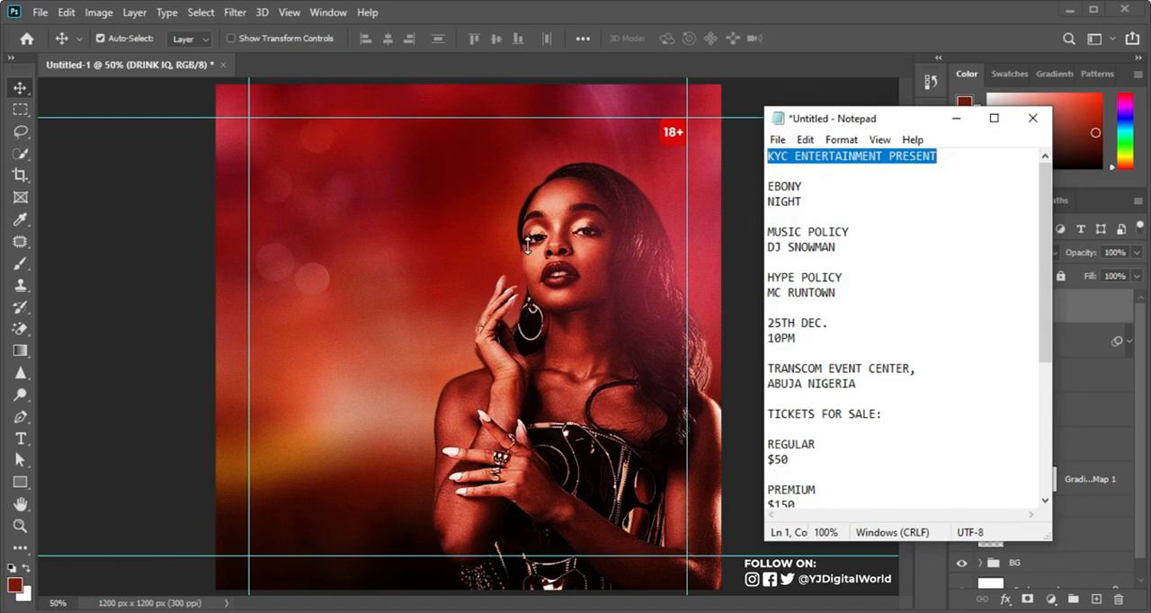
left_click(21, 440)
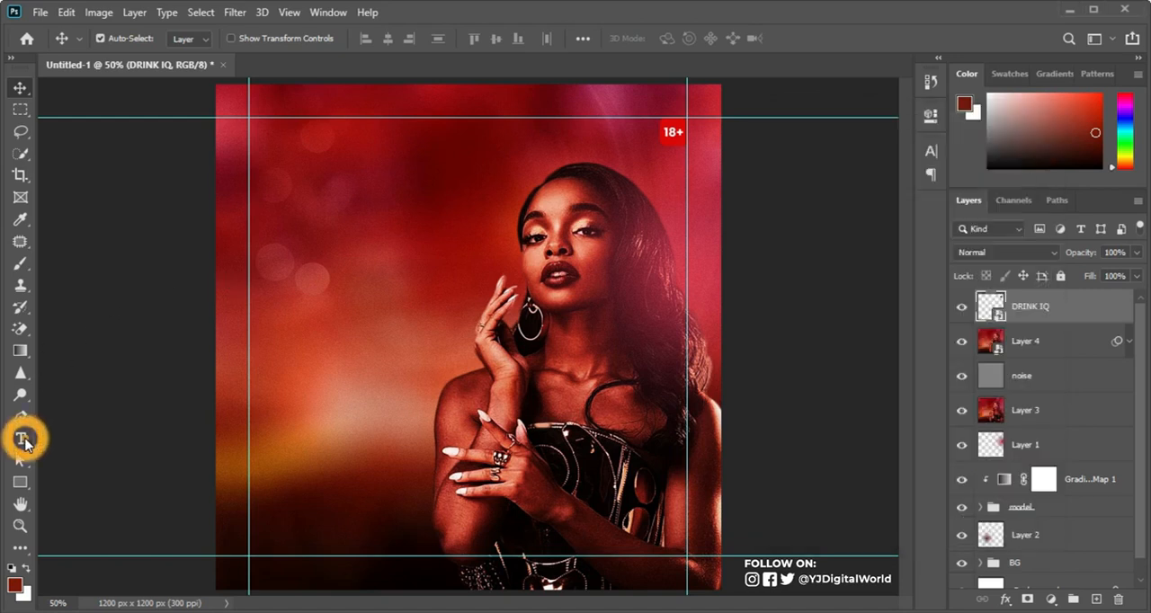
left_click(275, 226)
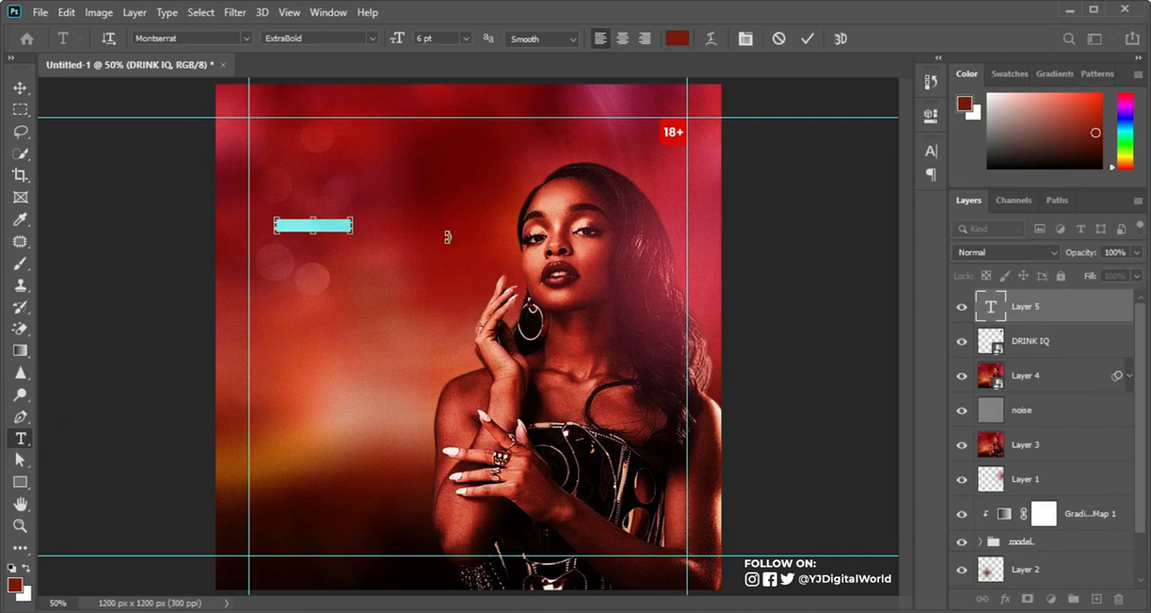
key("ctrl+v")
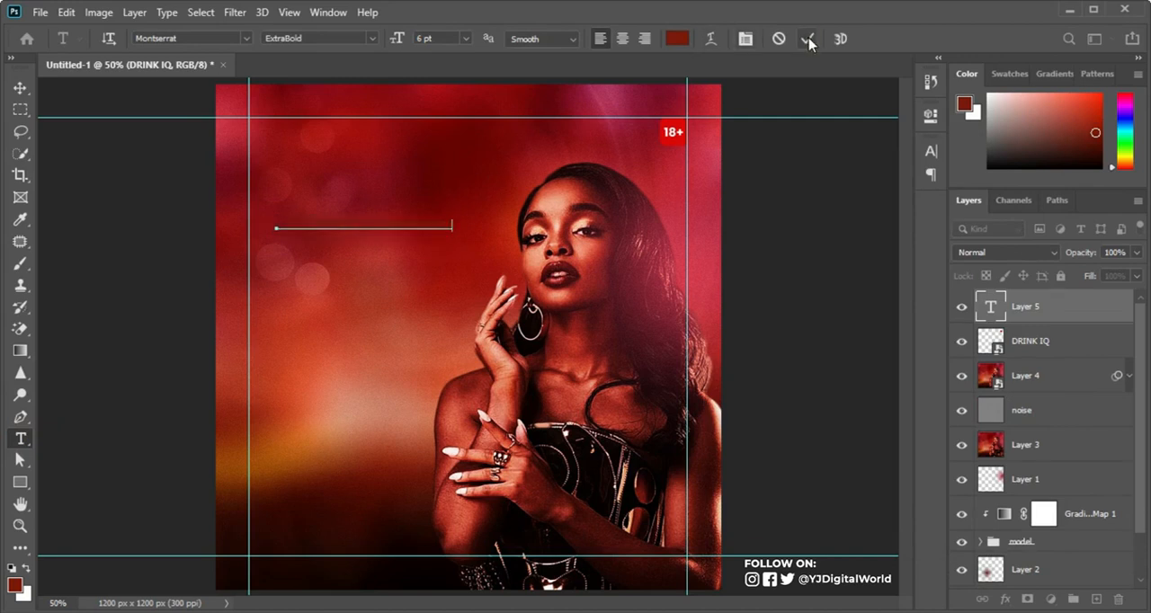
left_click(805, 38)
Step: Set the colour of the KYC ENTERTAINMENT PRESENT text to white (ffffff)
left_click(678, 37)
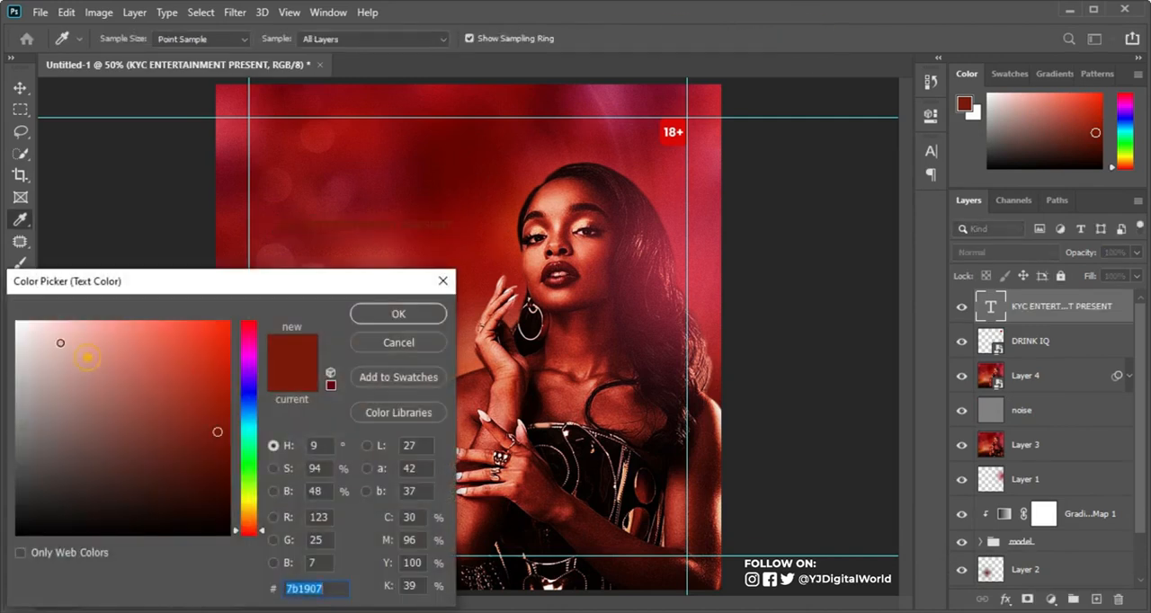
type("ffffff")
left_click(399, 314)
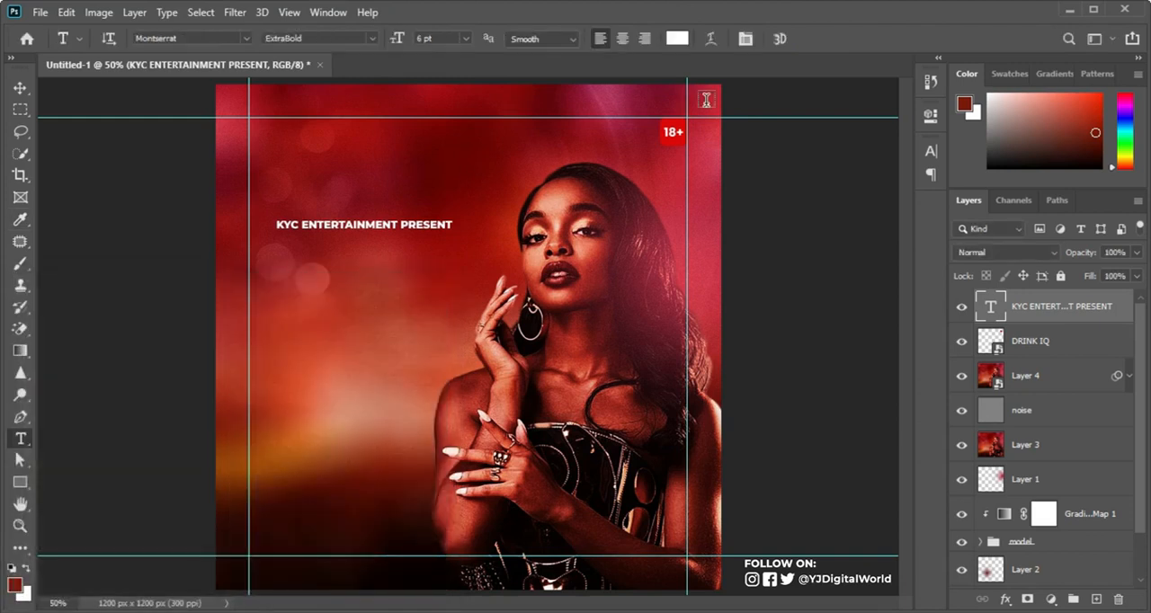
Step: Change the font style of the whole KYC ENTERTAINMENT PRESENT line to Montserrat Regular
left_click(932, 153)
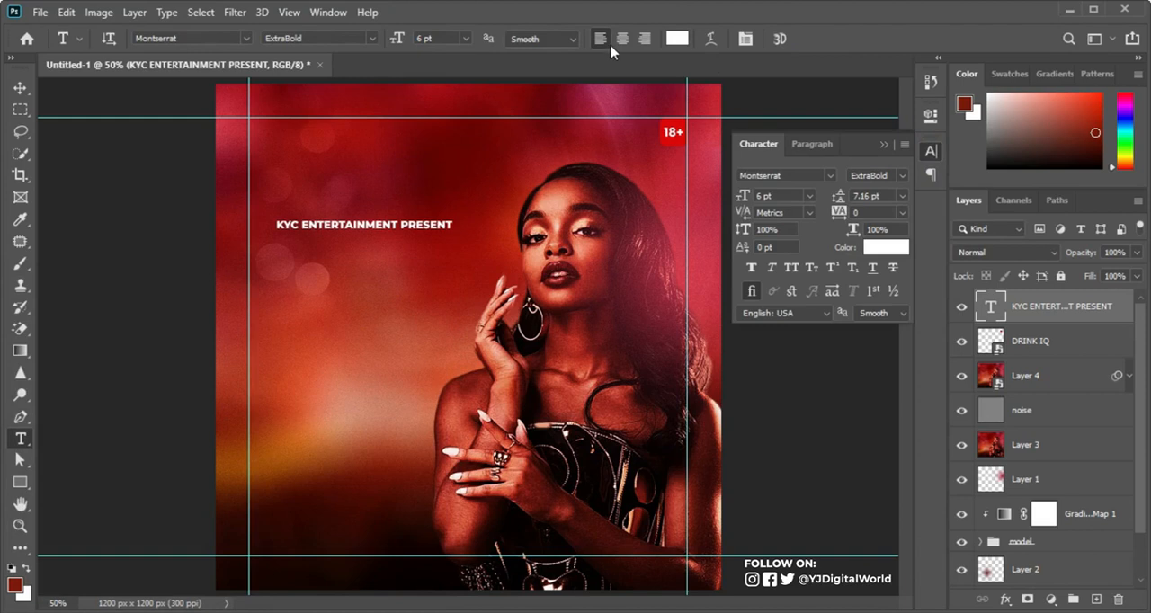
left_click(326, 15)
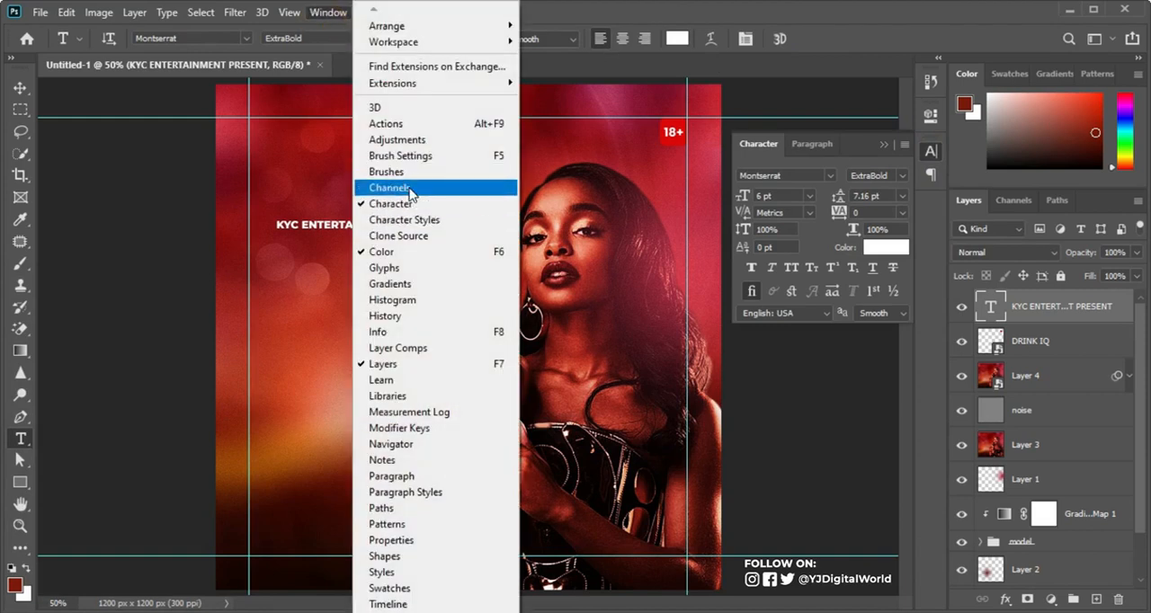
left_click(902, 175)
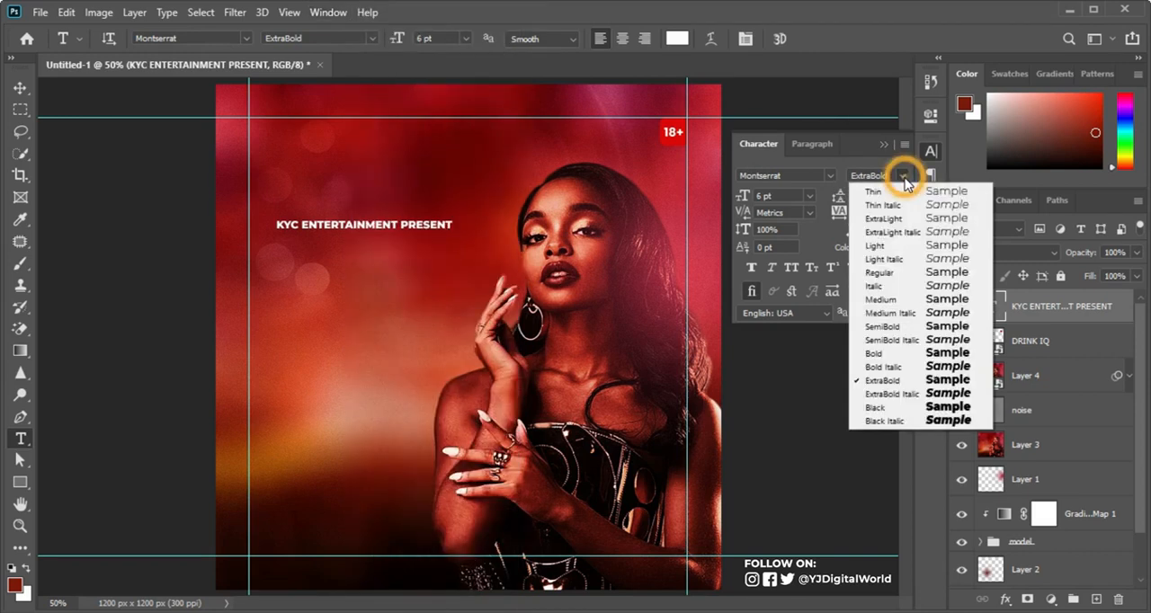
left_click(894, 281)
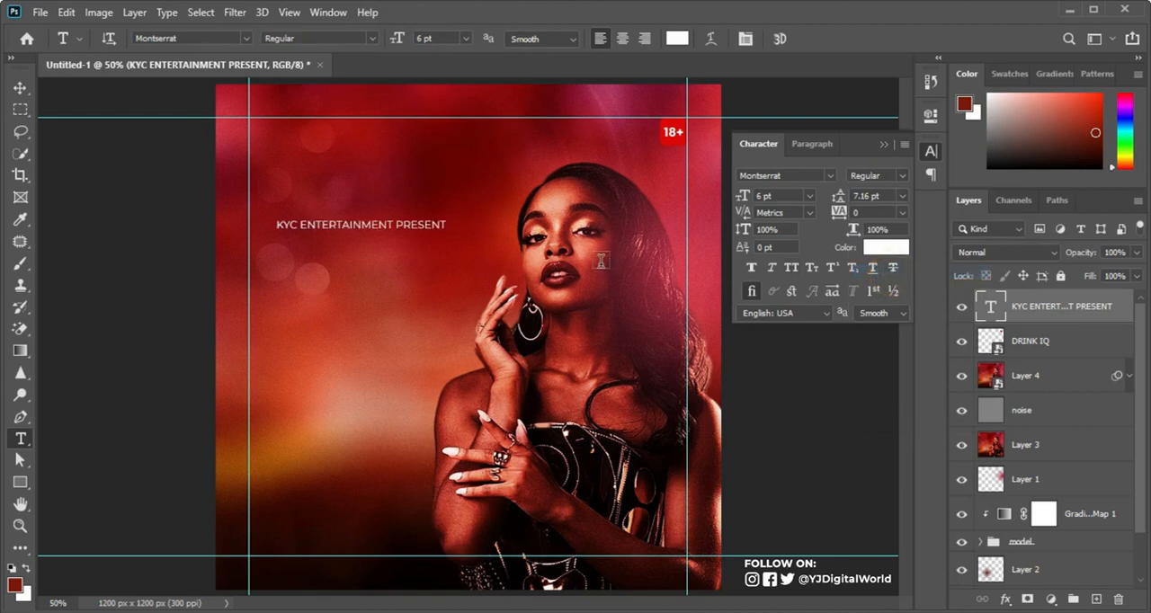
Step: Set only the words KYC ENTERTAINMENT in the line to the SemiBold style, leaving PRESENT in Regular
left_click_drag(393, 224, 275, 225)
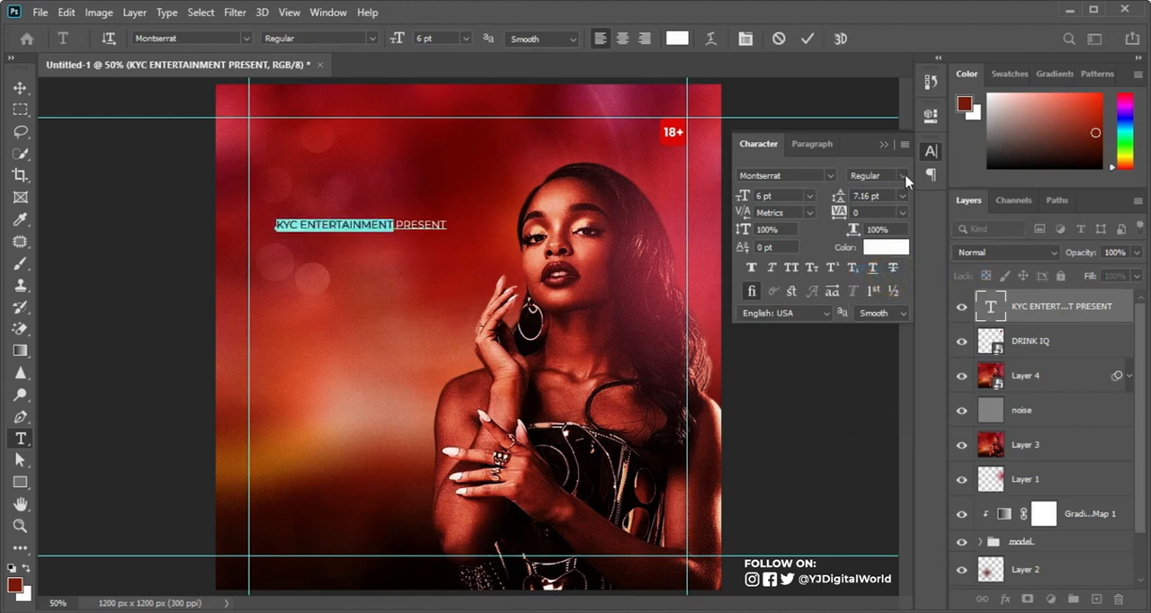
left_click(902, 176)
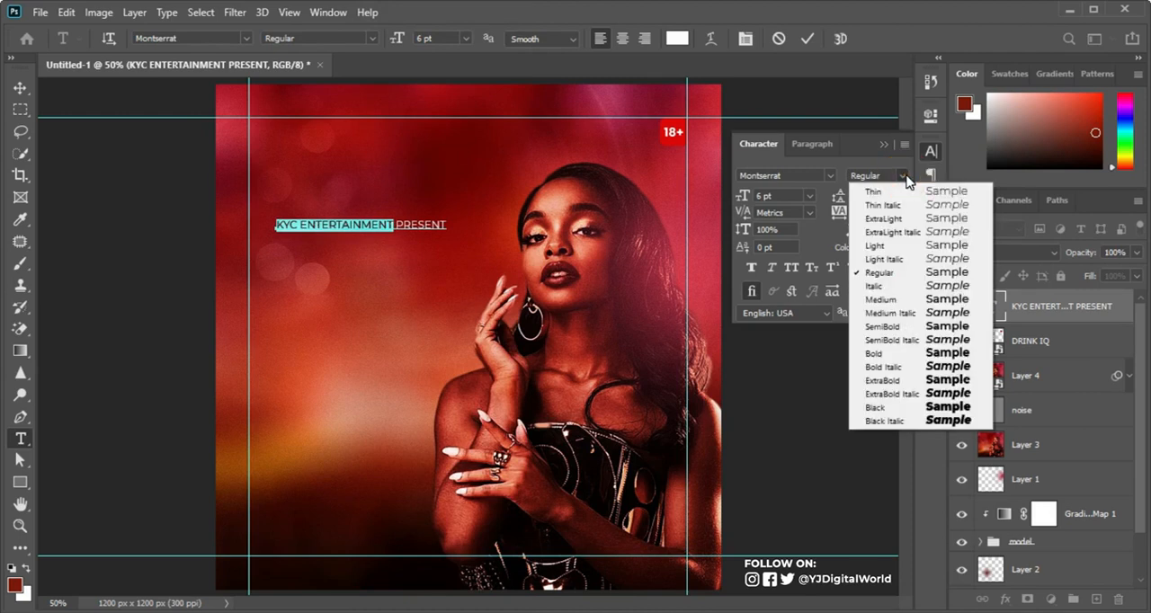
left_click(895, 328)
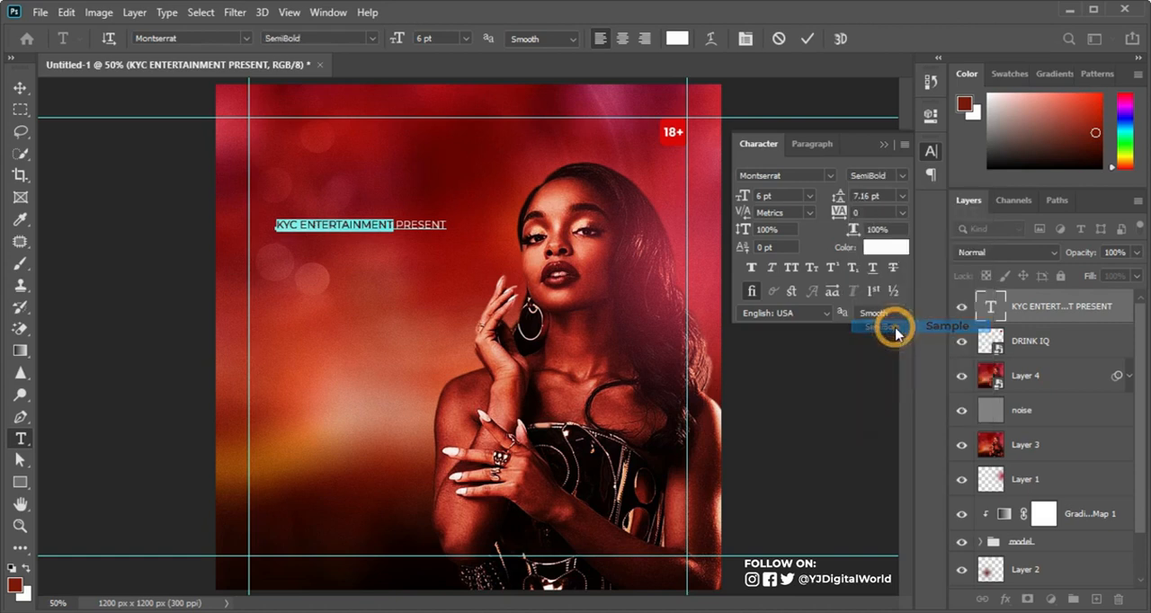
left_click(807, 39)
Step: Set the tracking of the KYC ENTERTAINMENT PRESENT line to 280 and its font size to 5 pt
left_click(838, 210)
left_click_drag(839, 211, 846, 215)
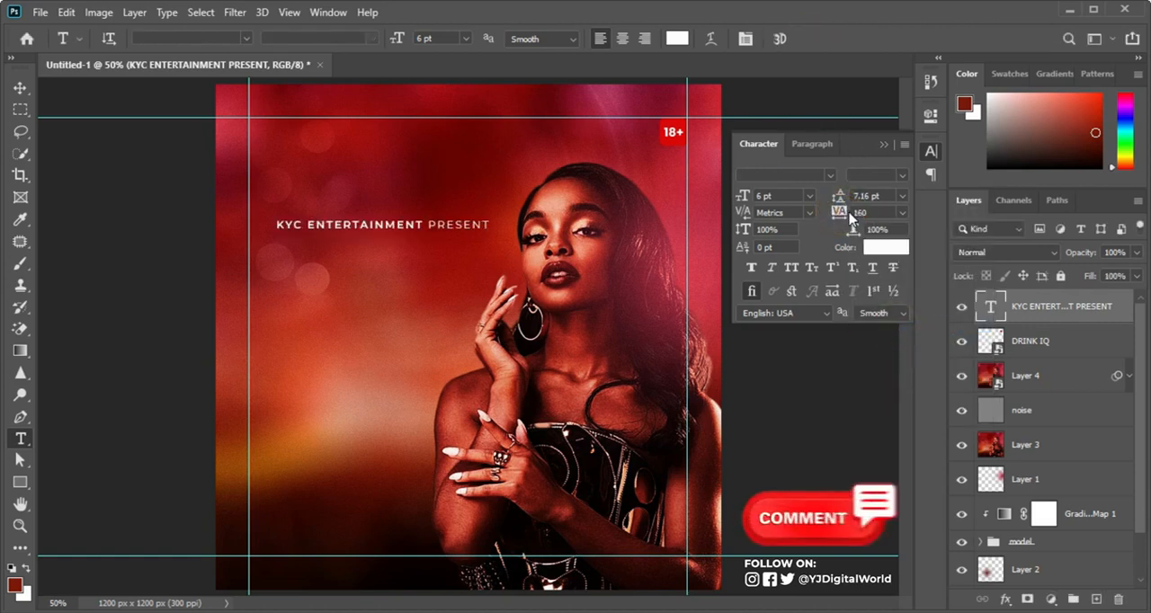
left_click(844, 215)
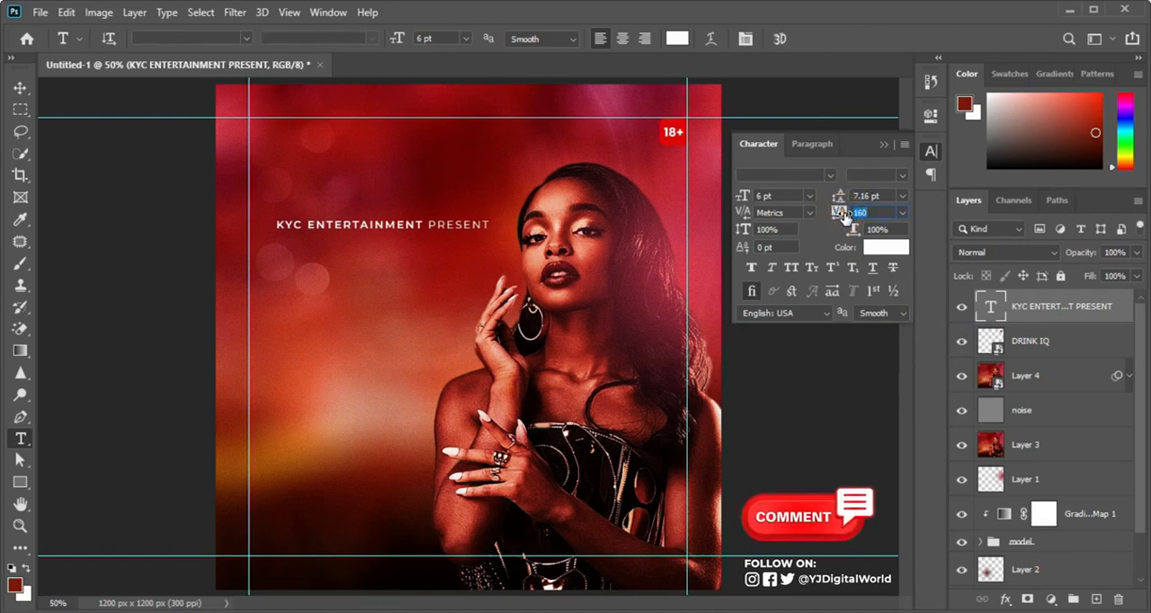
left_click(841, 216)
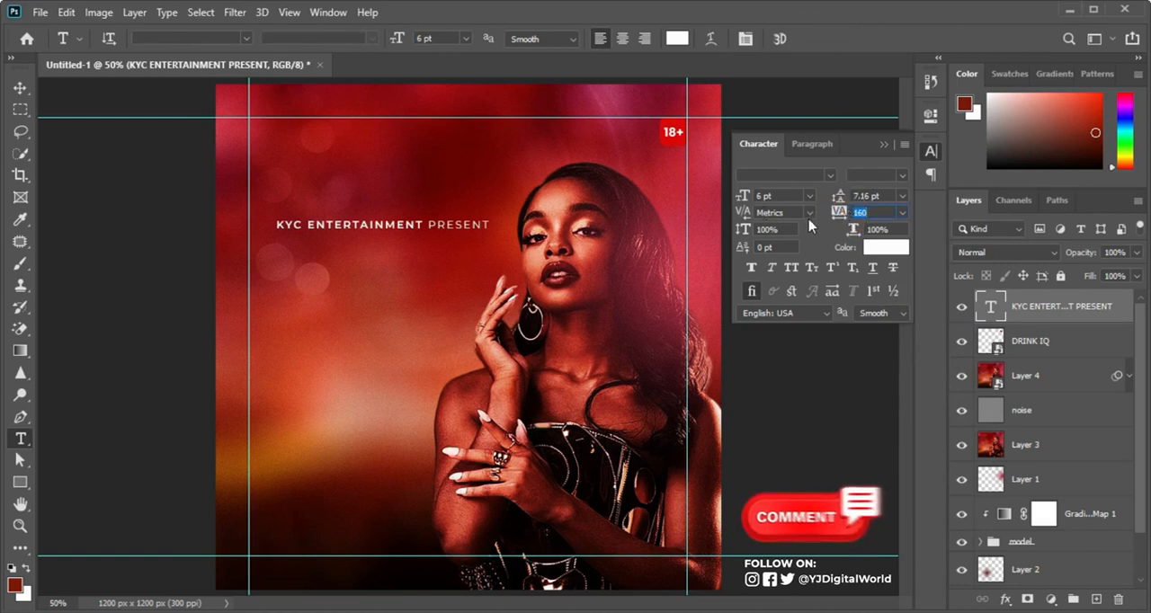
left_click(841, 215)
type("280")
key("Return")
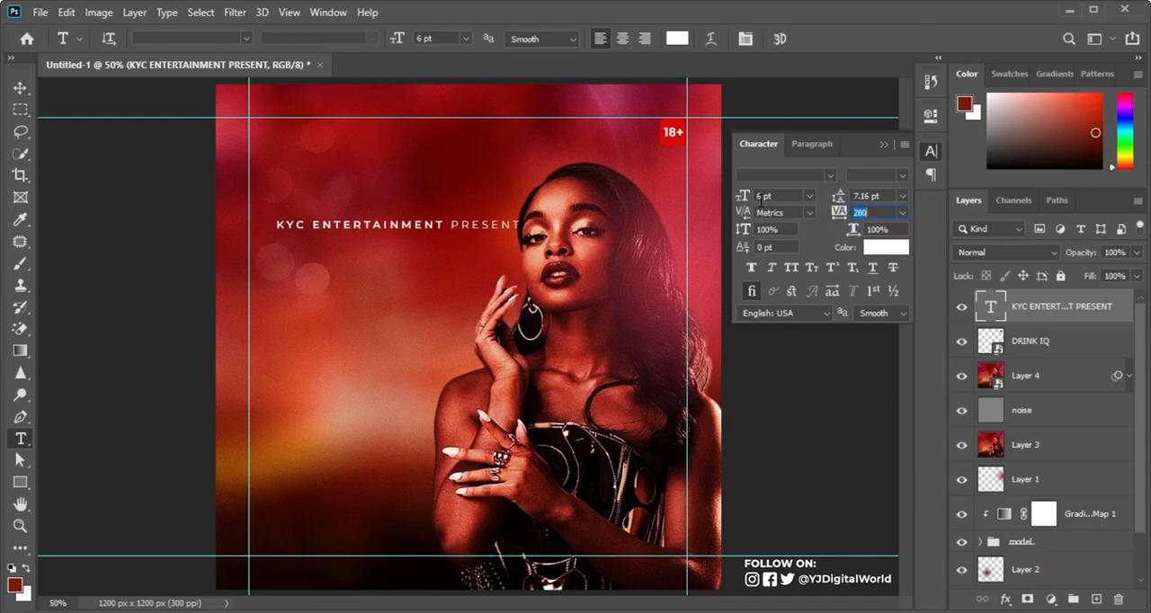
left_click_drag(744, 205, 743, 205)
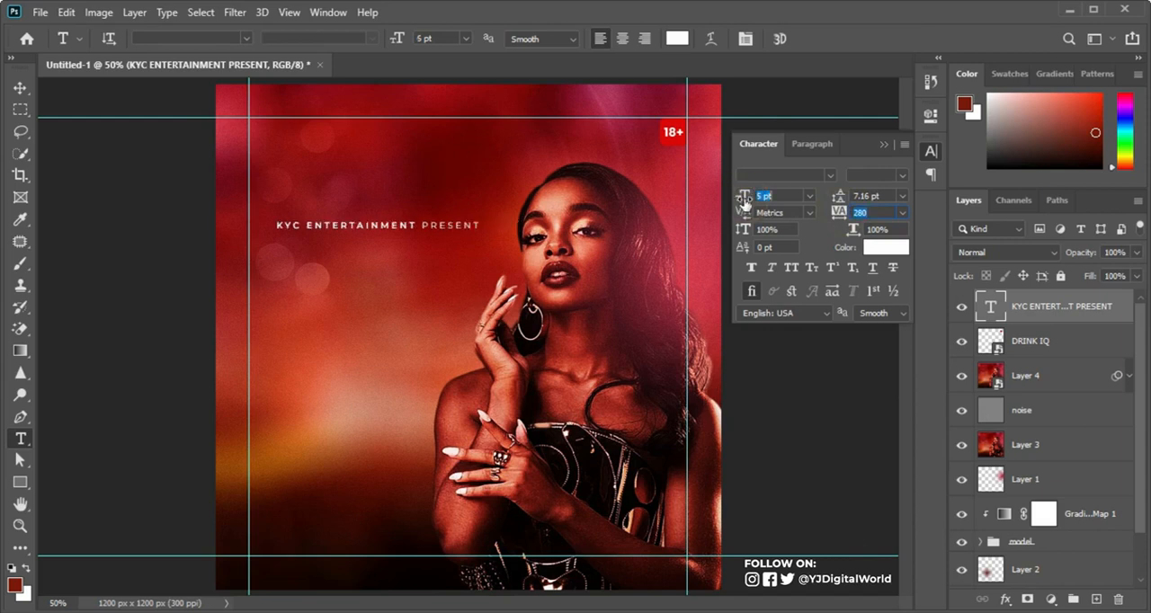
Step: Move the KYC ENTERTAINMENT PRESENT line up against the left margin guide and widen its tracking to 500
left_click(23, 94)
left_click_drag(344, 229, 319, 179)
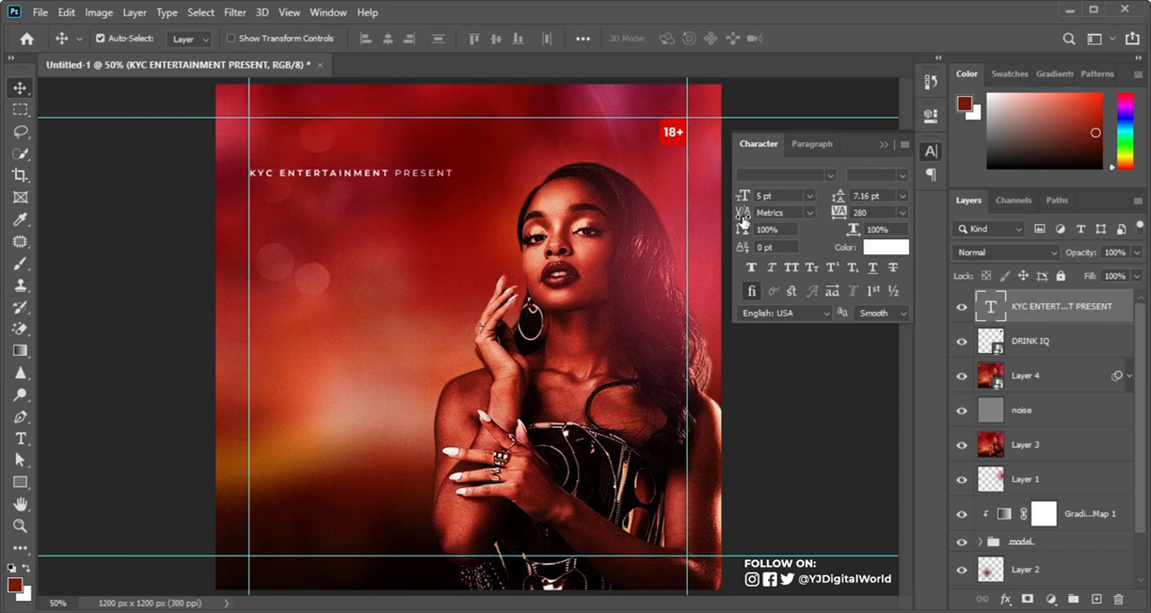
left_click_drag(837, 216, 851, 223)
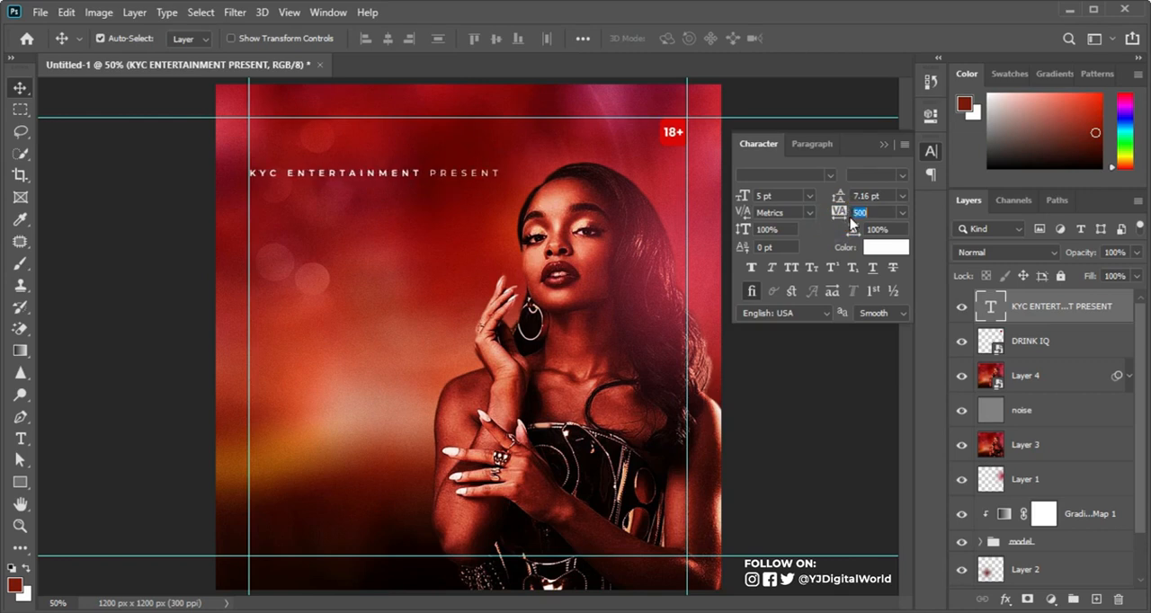
left_click(883, 144)
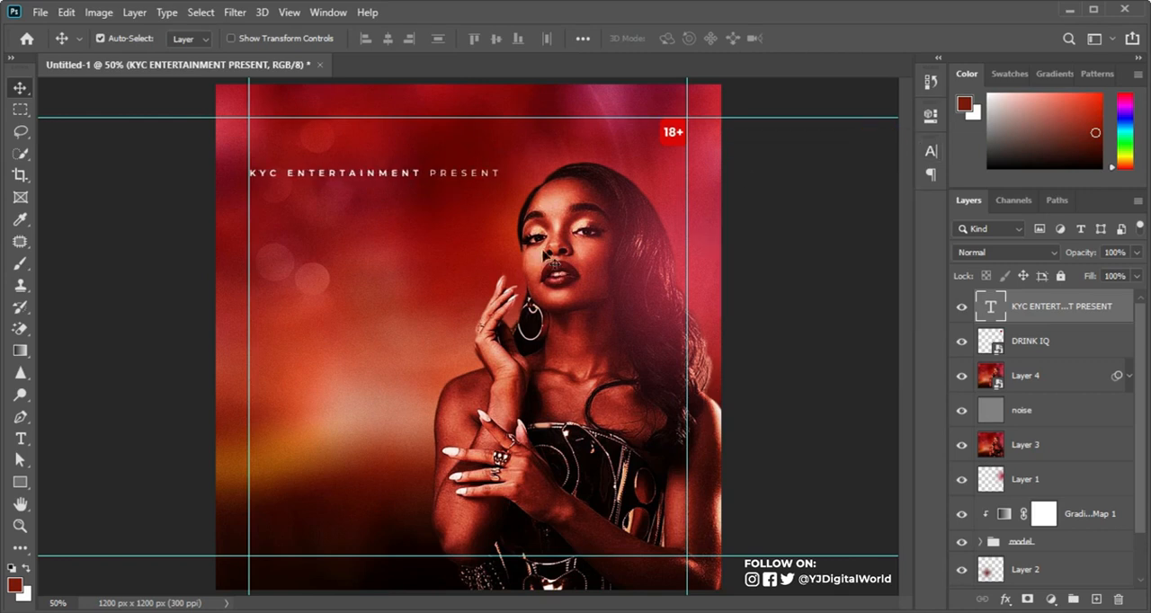
Step: Add a separate EBONY text layer above the DRINK IQ layer, below the presenter line, in 5 pt Montserrat SemiBold
left_click(21, 438)
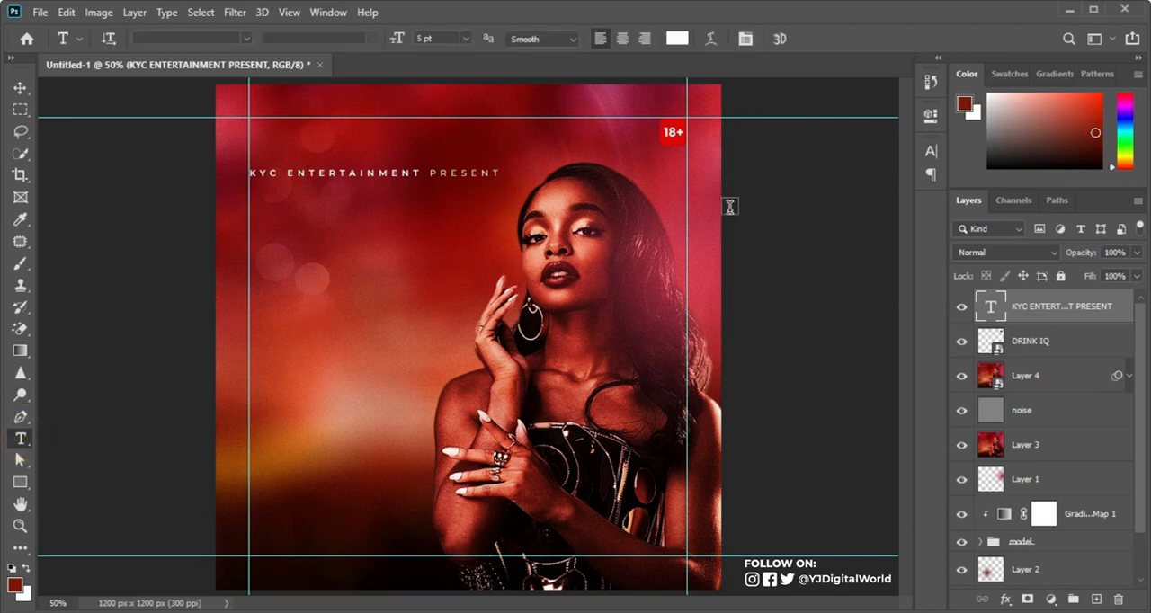
left_click(1041, 334)
left_click(931, 153)
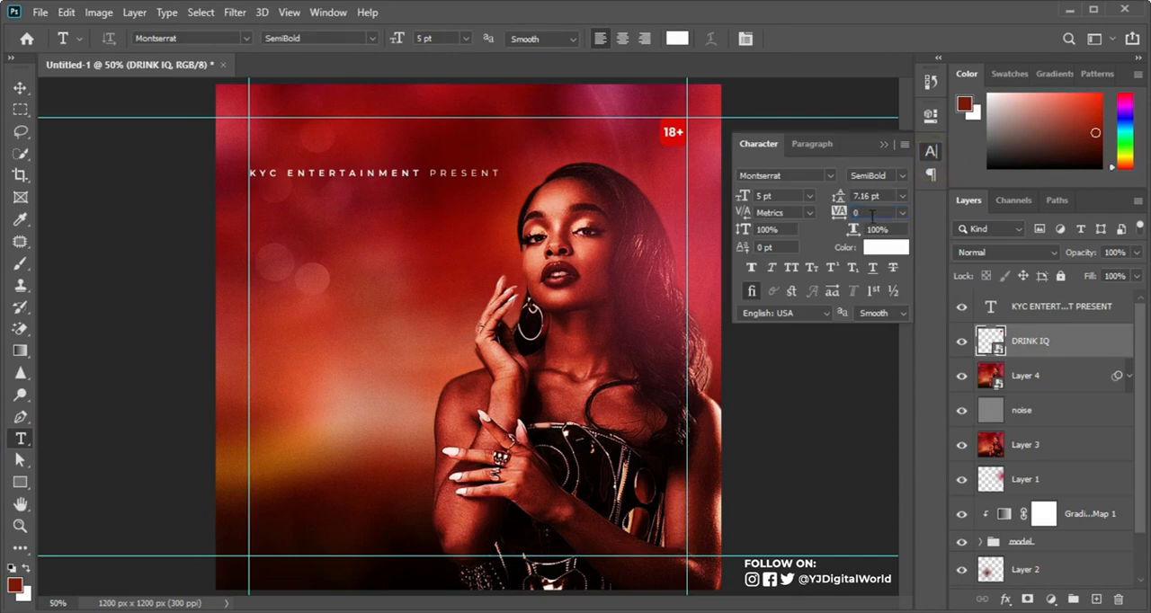
left_click(321, 256)
type("KYC ENTERTAINMENT PRESENT")
key("ctrl")
key("ctrl+a")
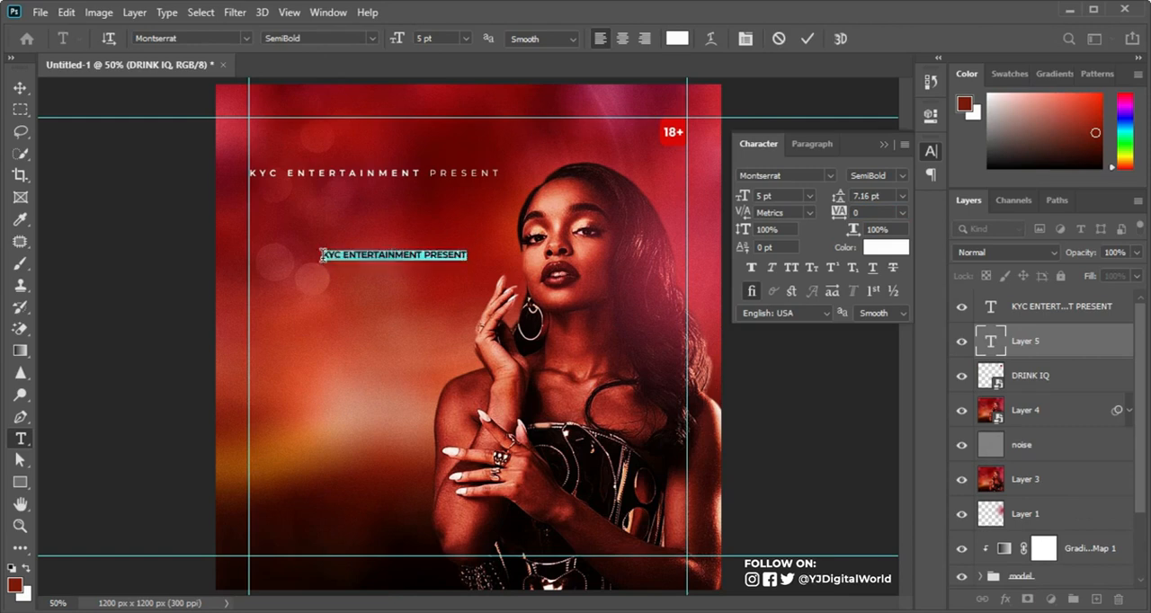
key("BackSpace")
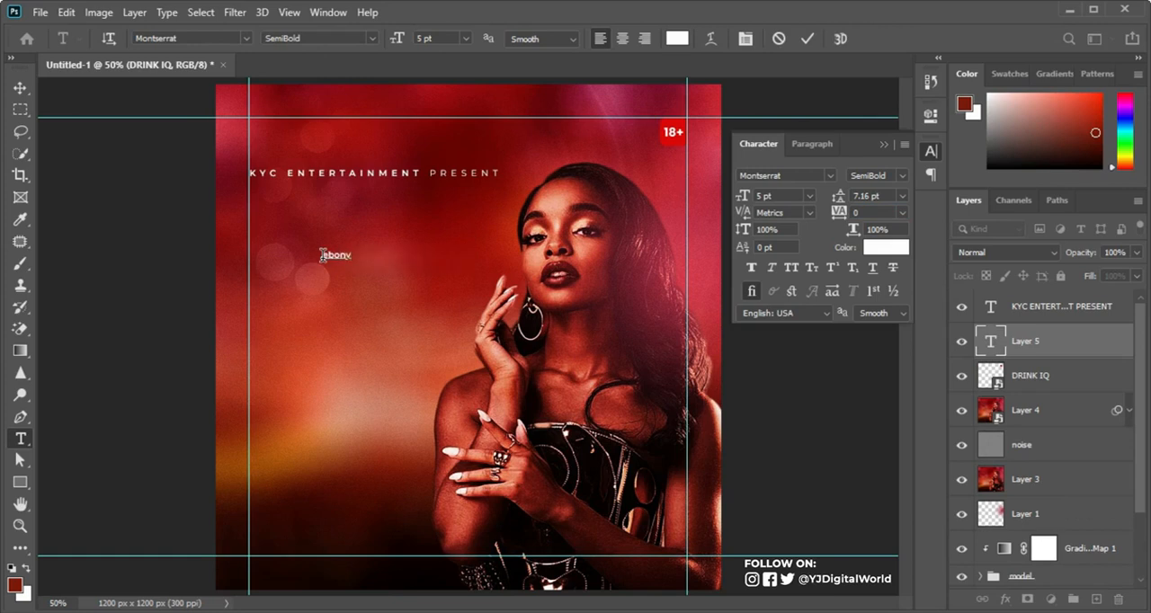
key("ctrl+a")
type("EBONY")
key("ctrl+Return")
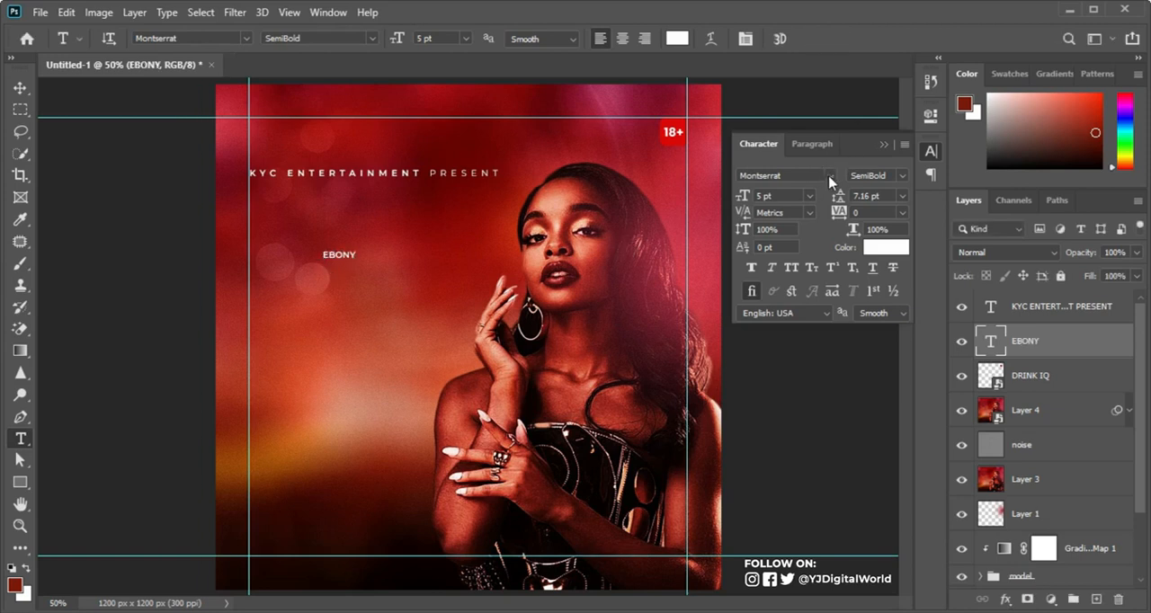
Step: Change the EBONY text's font to Luckiest Guy
left_click(828, 177)
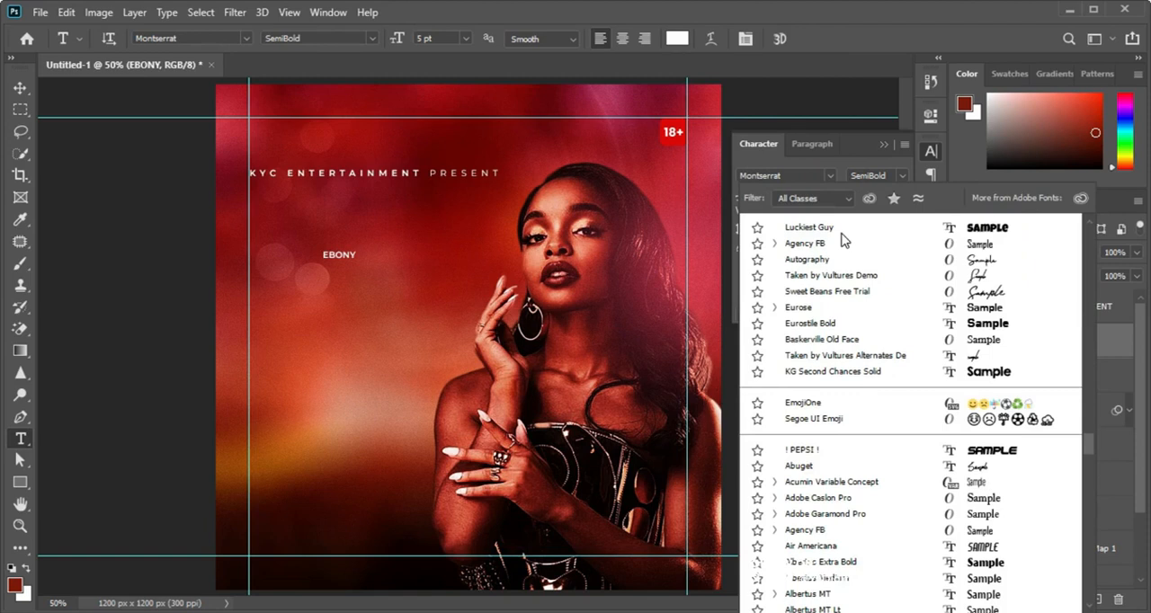
left_click_drag(1088, 441, 1091, 241)
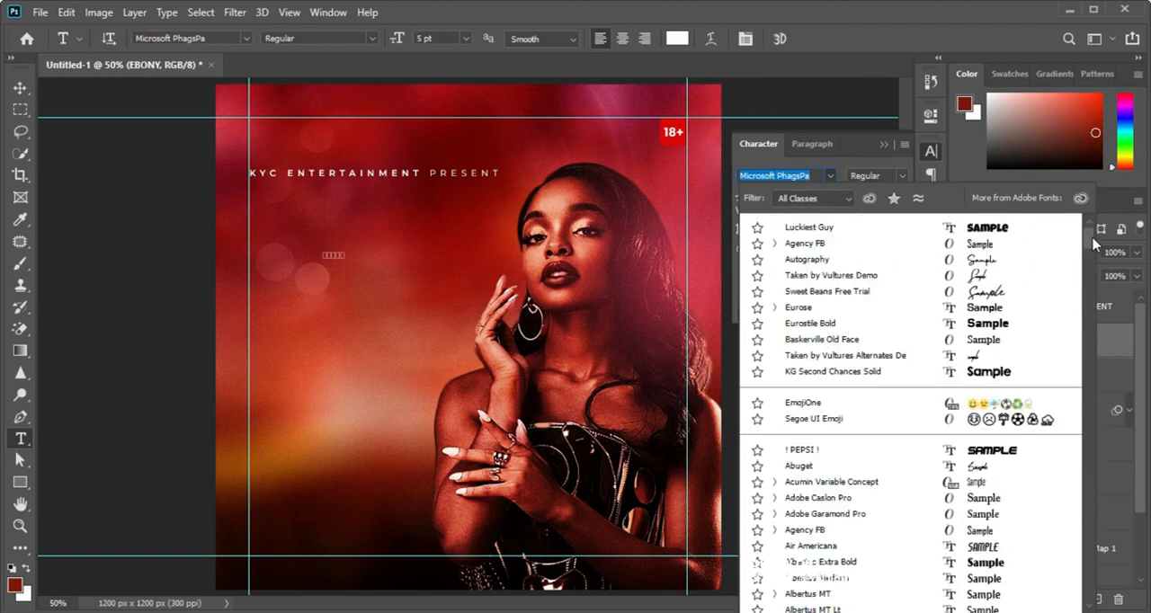
left_click(916, 232)
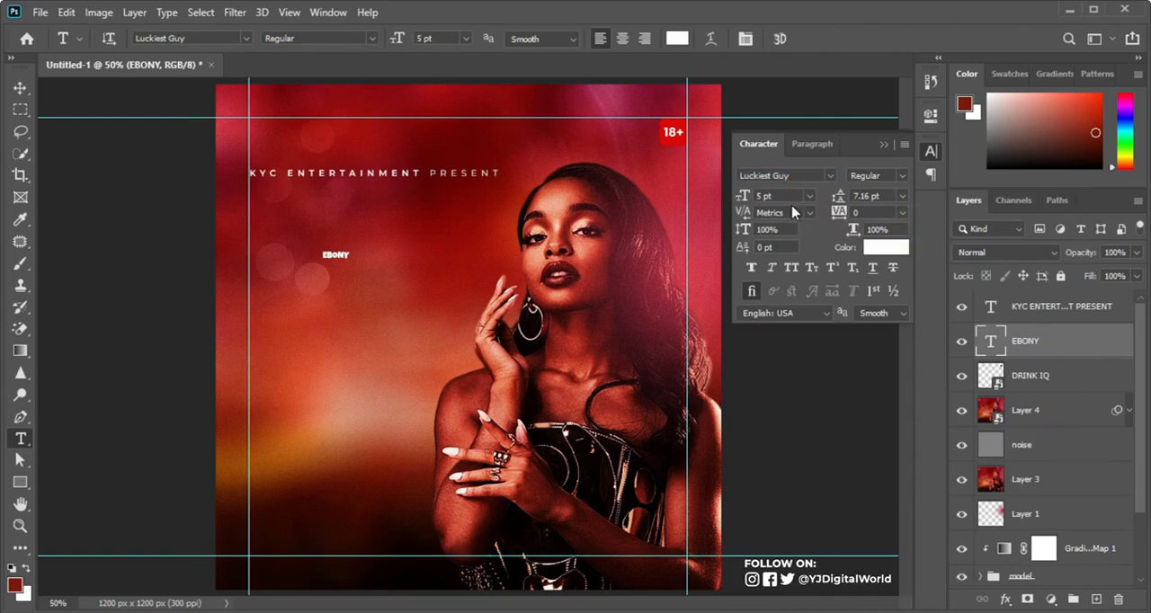
Step: Enlarge the EBONY title to about 48 pt and fit it directly under the presenter line, starting at the left margin guide
key("ctrl+t")
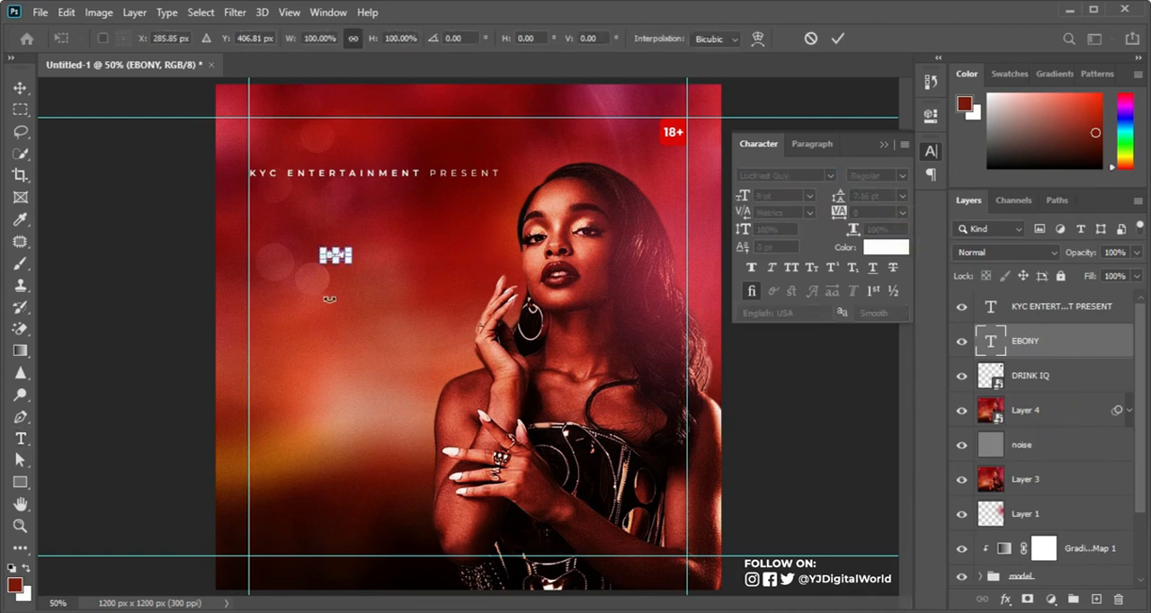
left_click_drag(352, 263, 464, 330)
left_click_drag(464, 329, 258, 191)
key("ctrl+z")
left_click_drag(468, 307, 500, 326)
left_click_drag(474, 287, 471, 238)
mouse_move(502, 271)
left_mouse_down()
mouse_move(510, 205)
mouse_move(509, 282)
left_mouse_up()
key("Return")
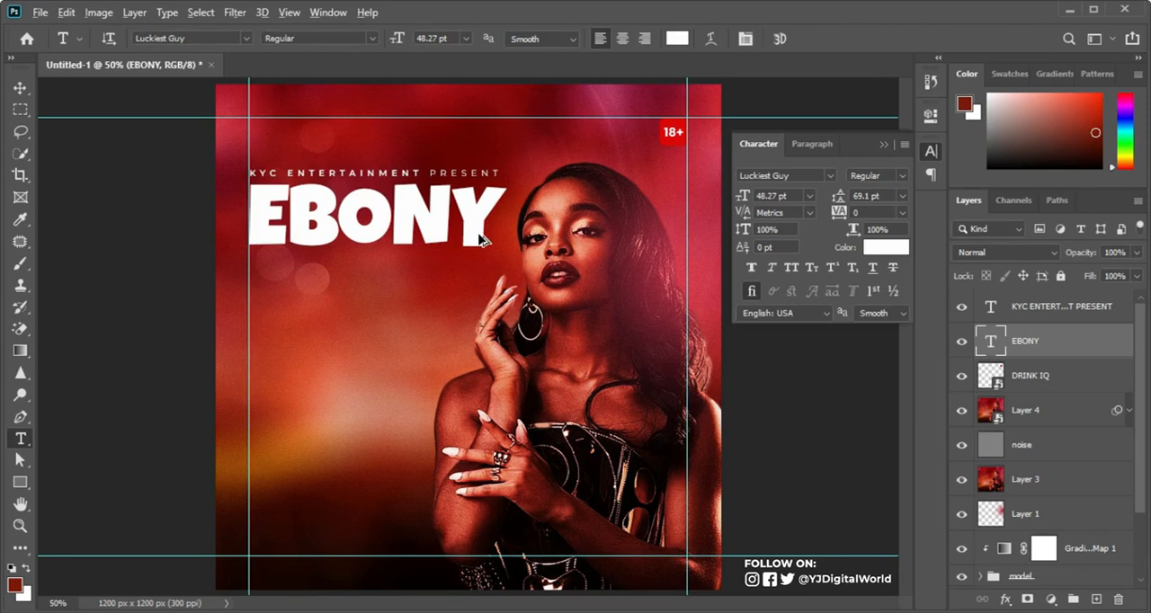
Step: Duplicate the EBONY title directly below itself and change the copy's text to NIGHT
left_click_drag(477, 237, 477, 304)
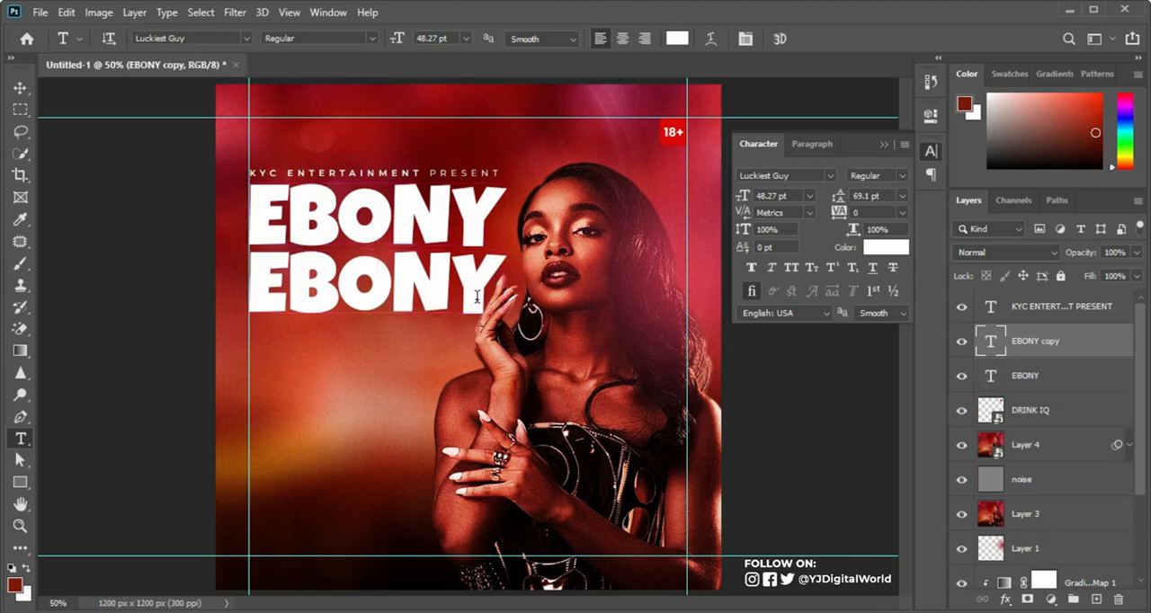
left_click(477, 297)
key("ctrl+a")
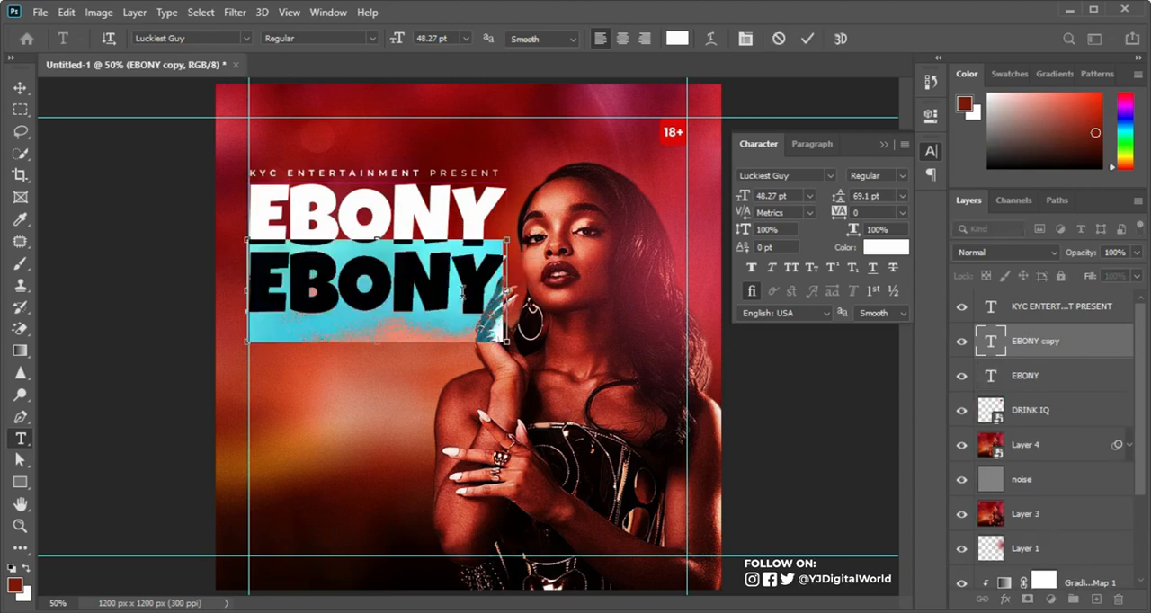
type("NIGHT")
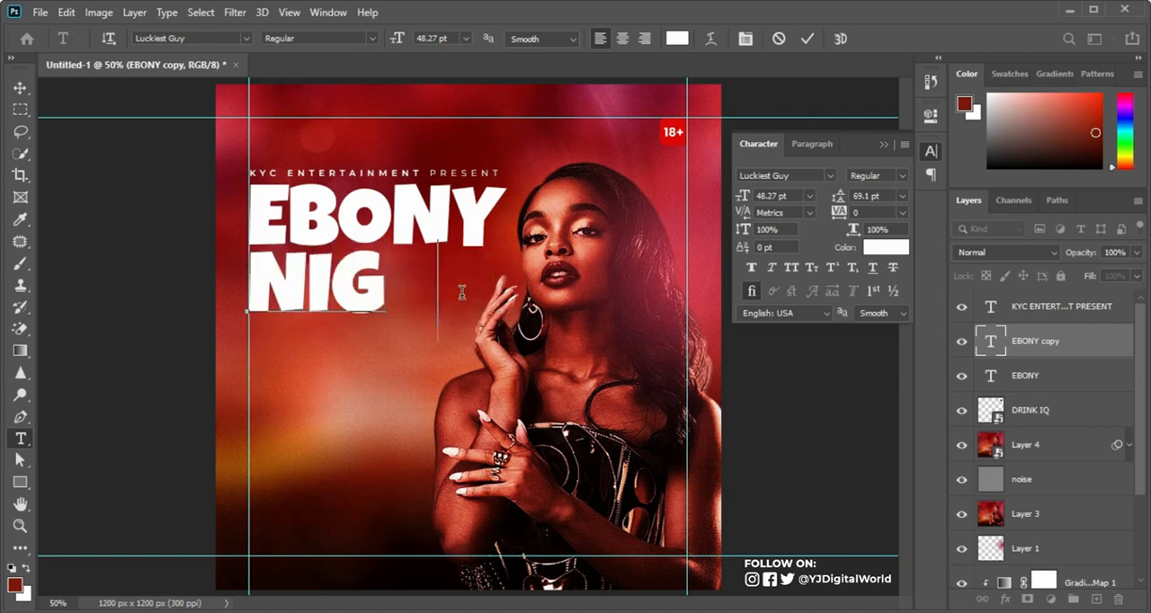
key("ctrl+Return")
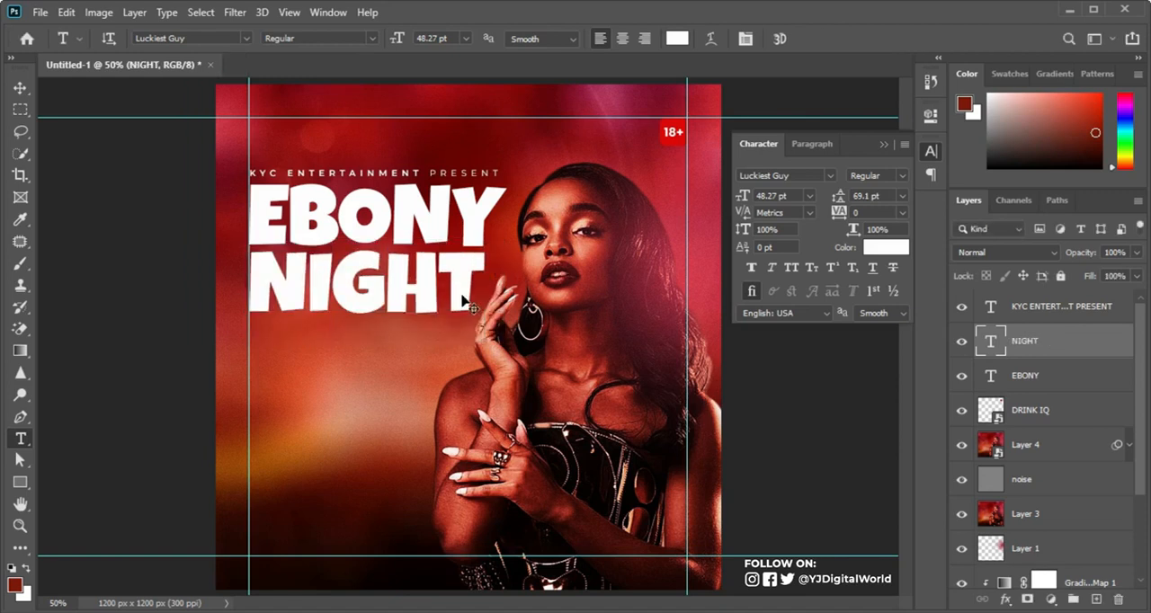
Step: Scale the NIGHT title up slightly to about 49 pt, keeping it aligned with the left margin guide
key("ctrl+t")
left_click_drag(482, 339, 487, 344)
key("Return")
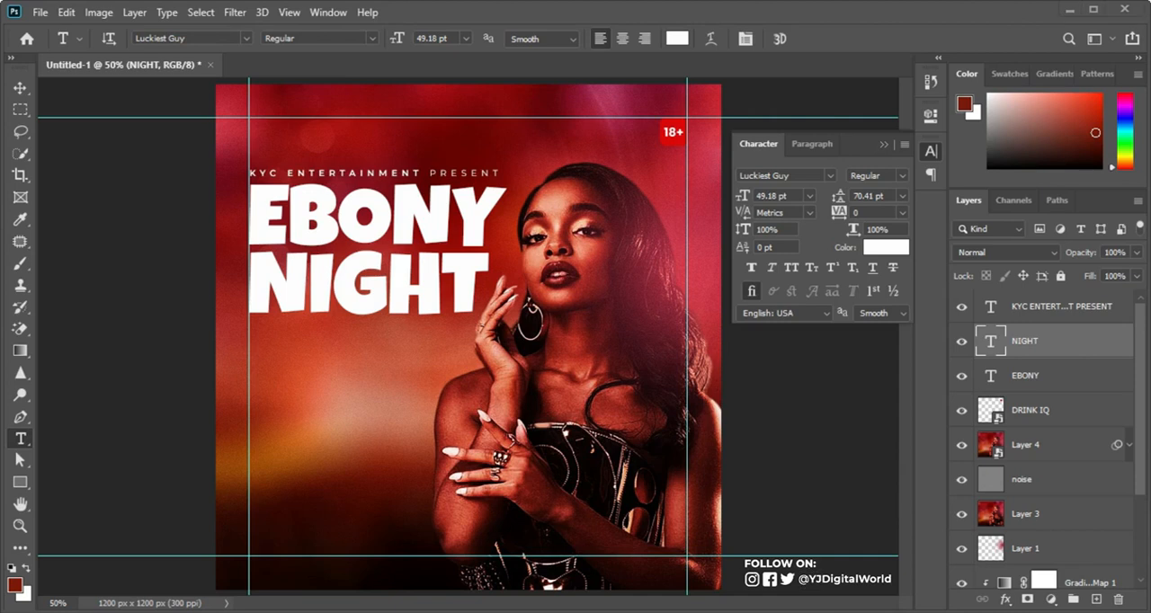
Step: Copy the NIGHT colour code 150602 from the Notepad text and apply it as the NIGHT title's text colour
key("alt+Tab")
left_click_drag(1044, 270, 1055, 448)
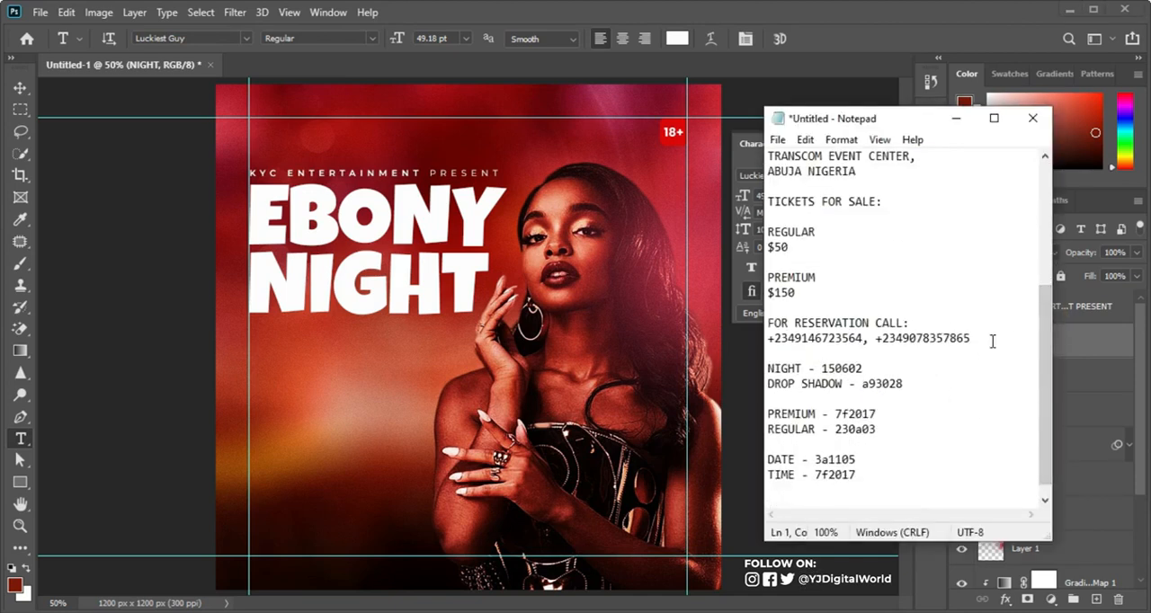
left_click_drag(822, 369, 871, 367)
key("ctrl+c")
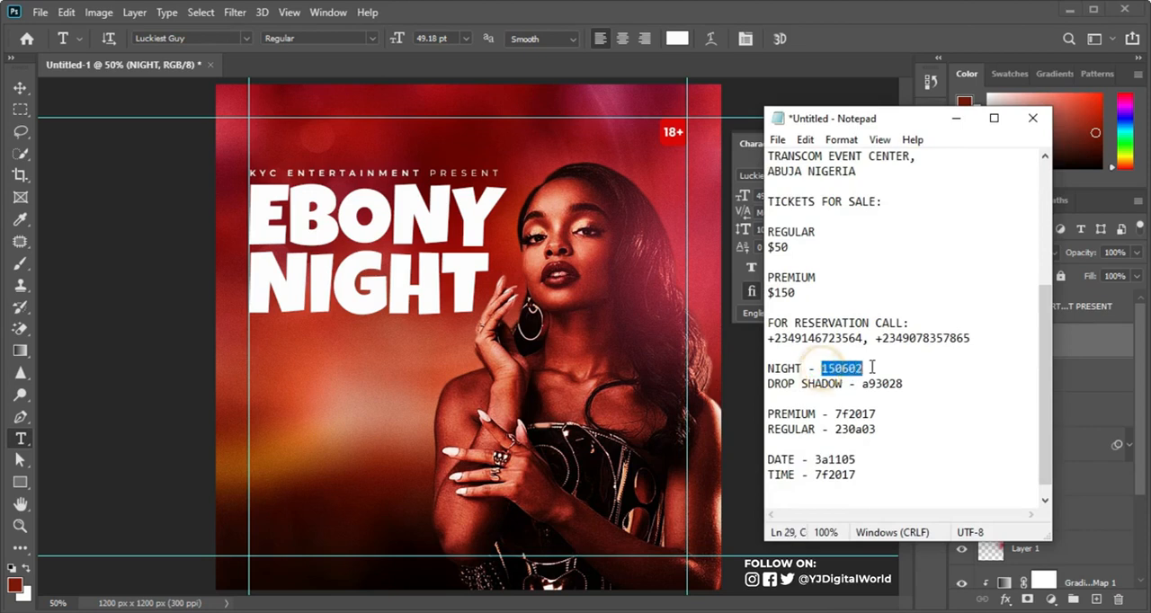
left_click(860, 18)
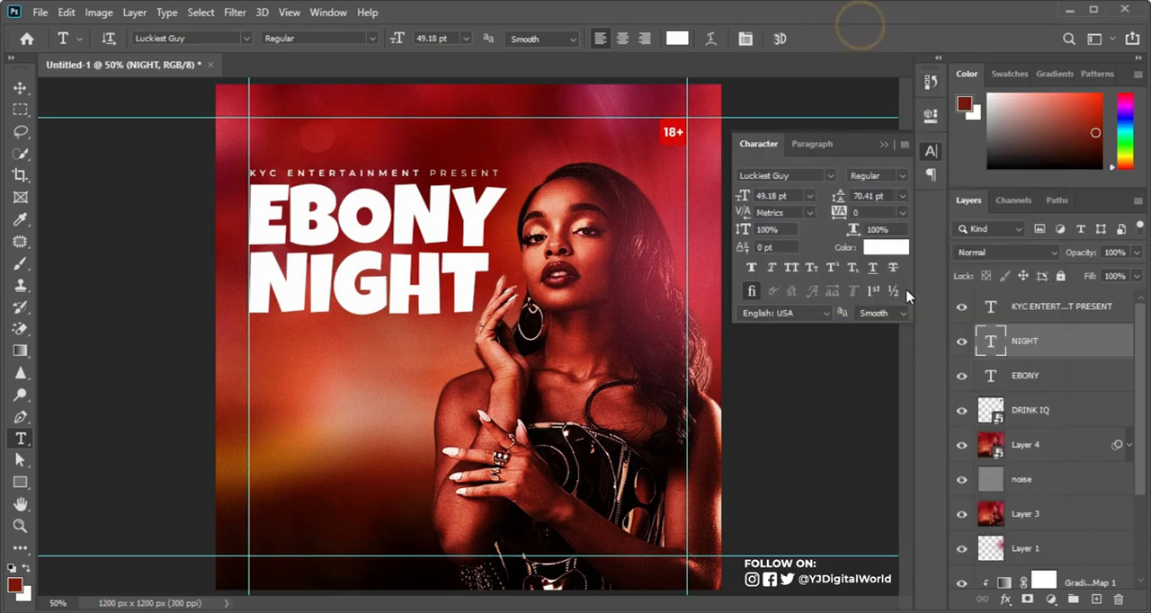
left_click(892, 256)
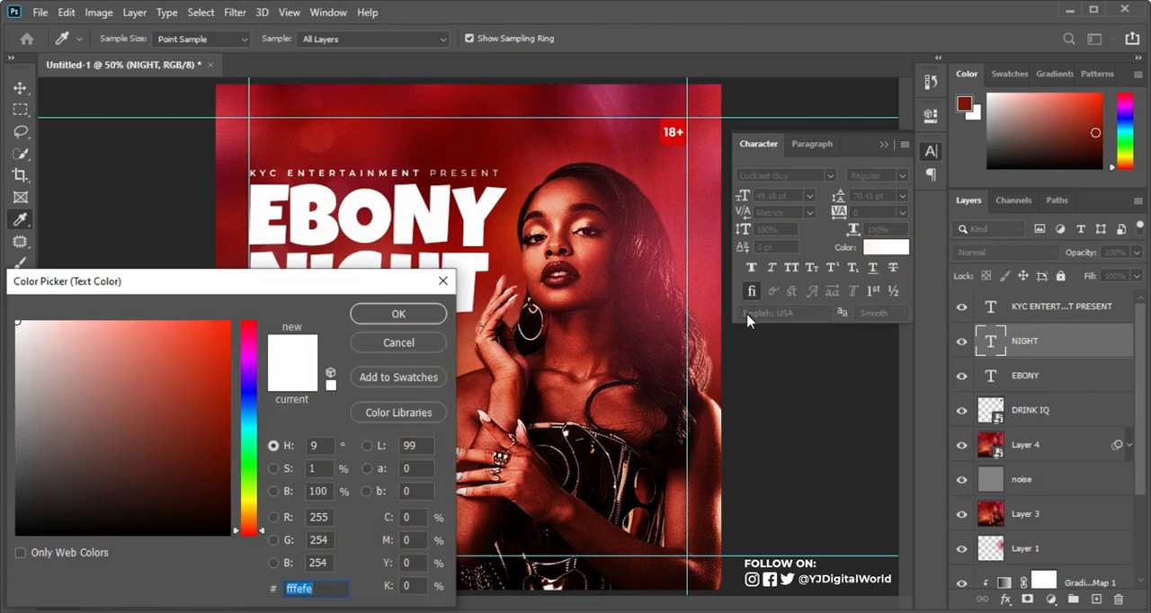
key("ctrl+v")
left_click(419, 314)
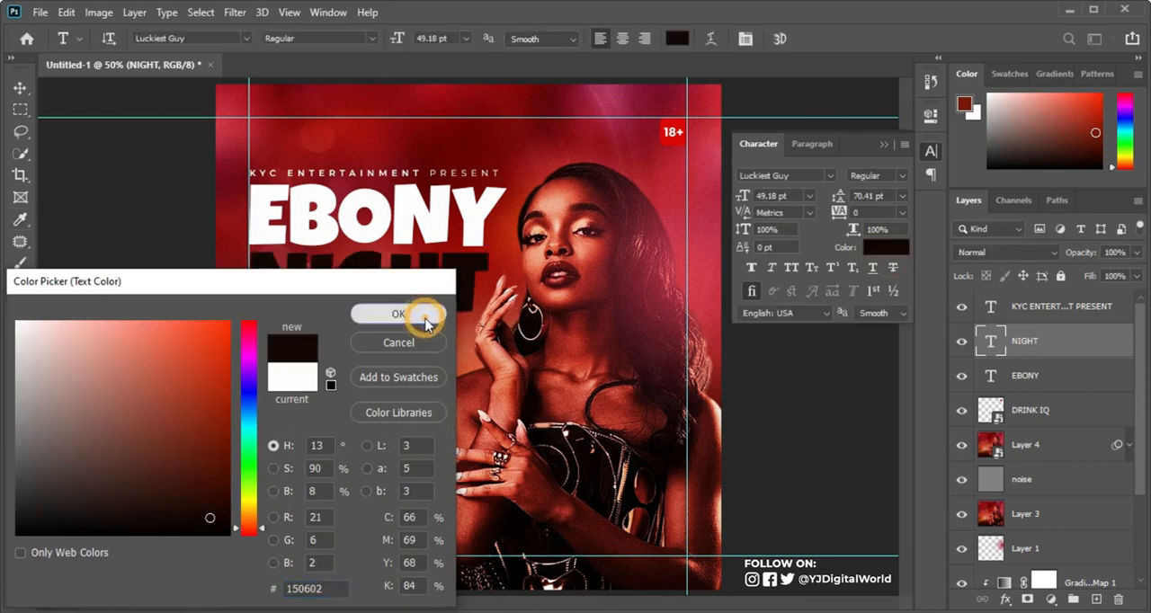
Step: Duplicate the NIGHT and EBONY title layers together and place both copies directly beneath the originals in the layer stack
left_click(1057, 377, "shift")
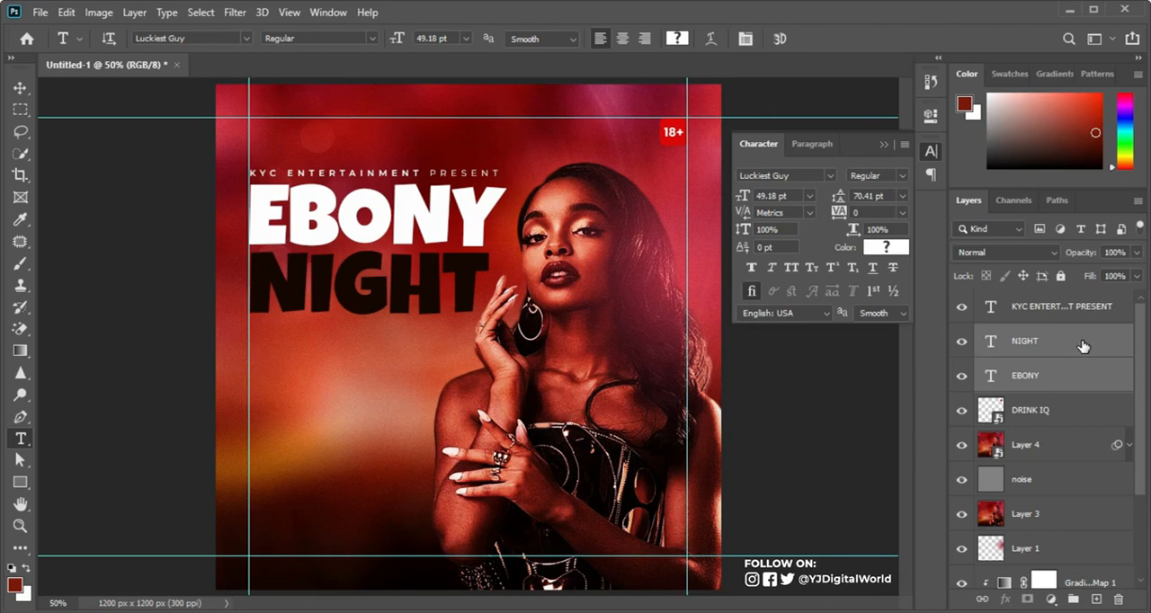
key("ctrl+j")
left_click_drag(1088, 372, 1079, 464)
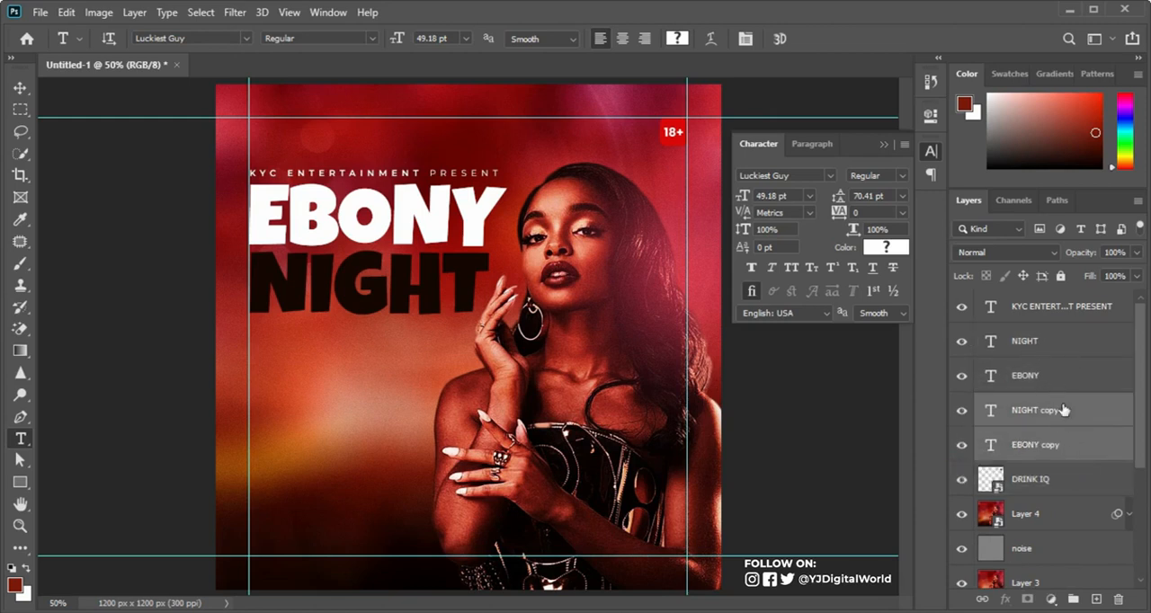
Step: Add Color Overlay and Drop Shadow effects to the NIGHT copy layer, keeping the titles visible beside the style settings
left_click(1108, 409)
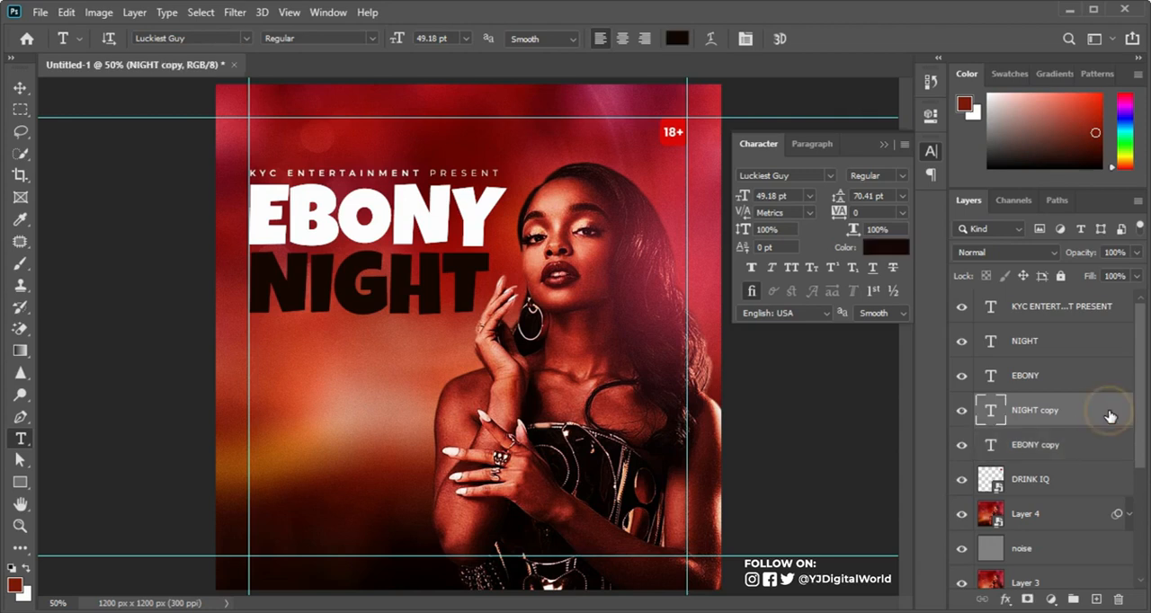
double_click(1109, 415)
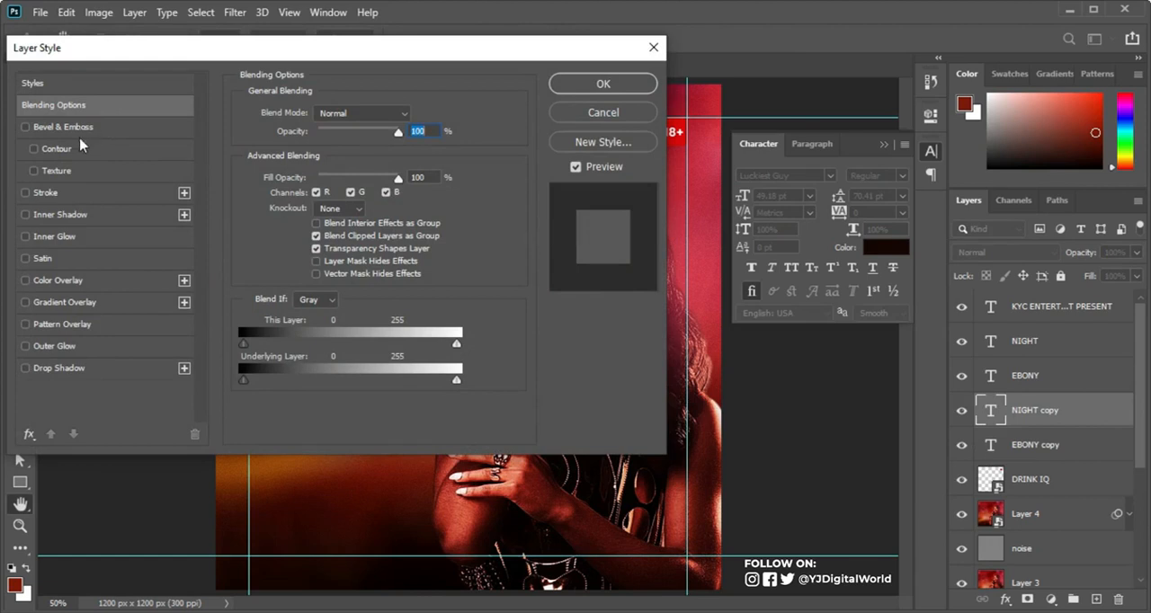
left_click(59, 280)
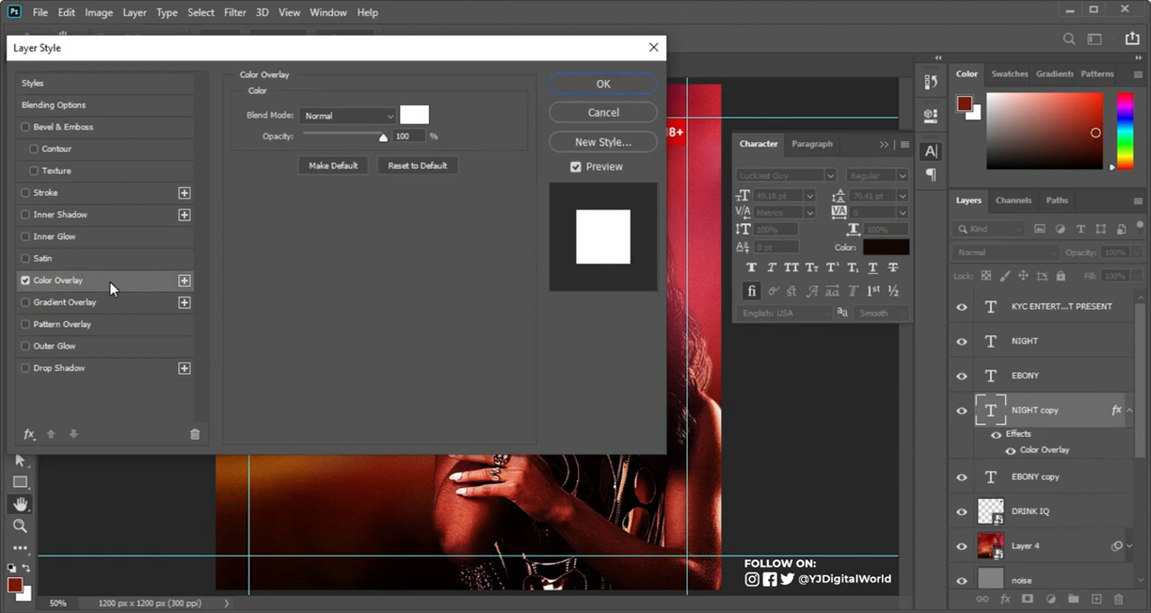
left_click(59, 368)
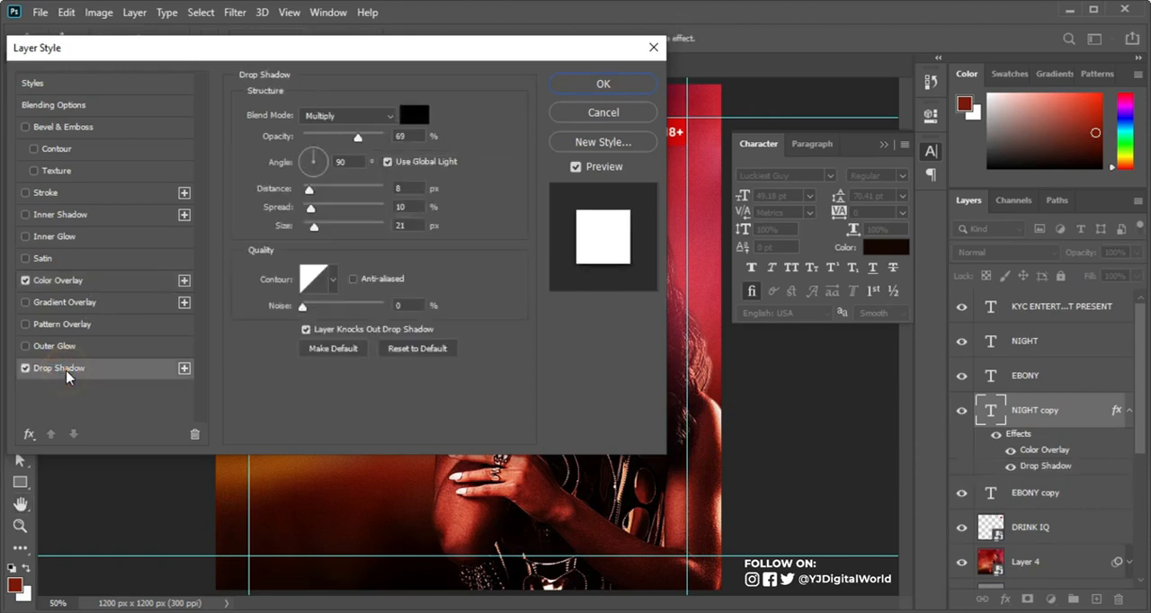
left_click_drag(267, 49, 819, 167)
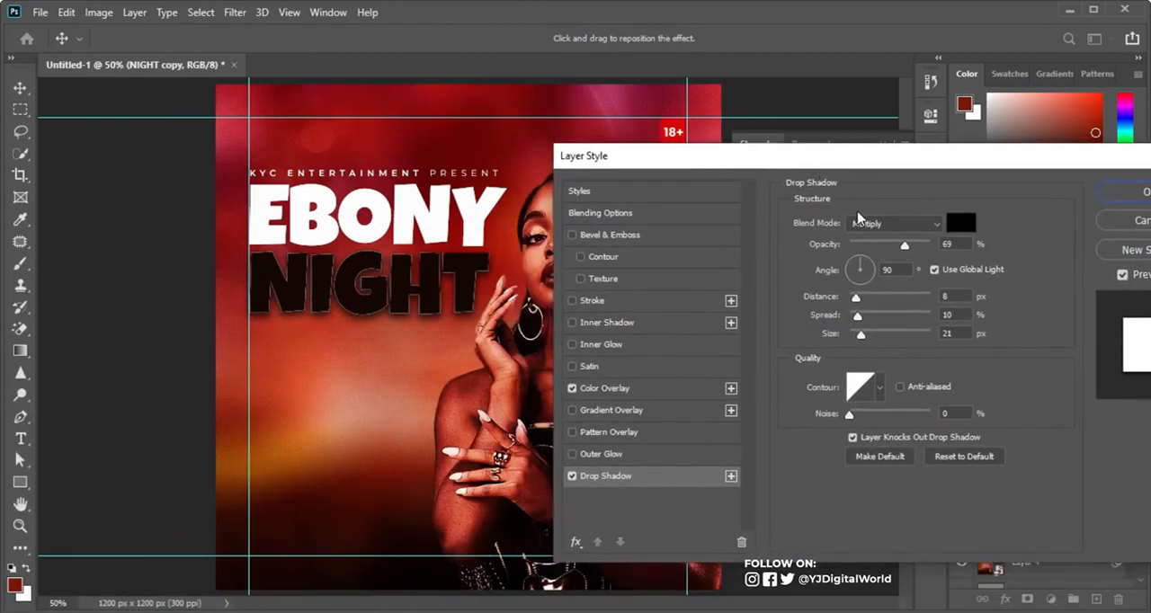
Step: Copy the DROP SHADOW colour code a93028 from the Notepad text and apply it as the NIGHT copy's overlay colour
left_click(635, 391)
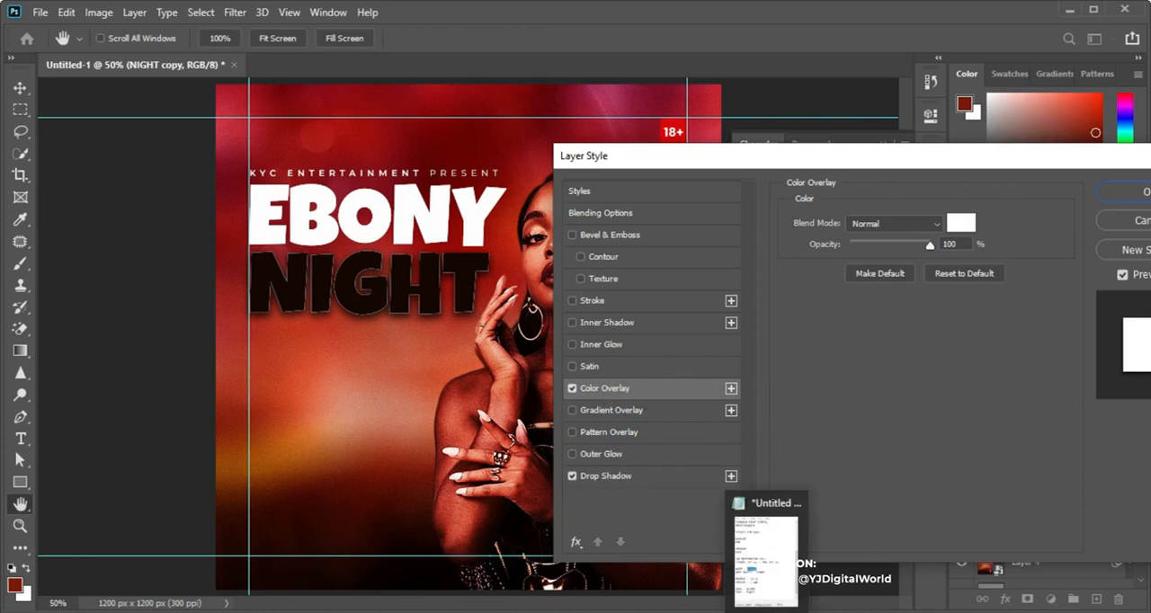
left_click(780, 566)
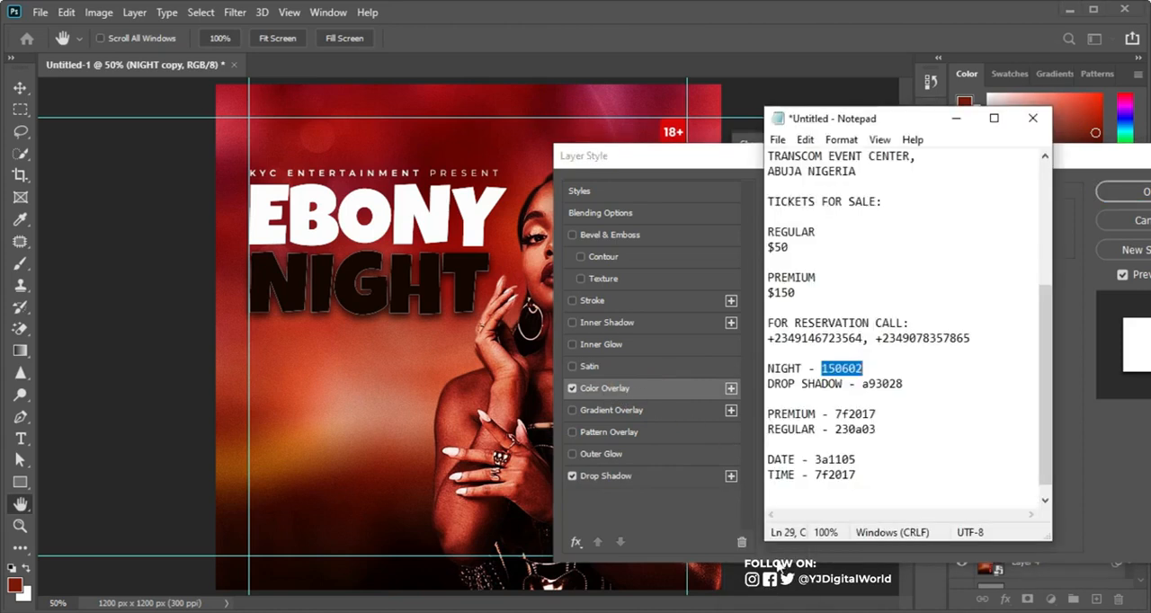
double_click(862, 385)
key("ctrl+c")
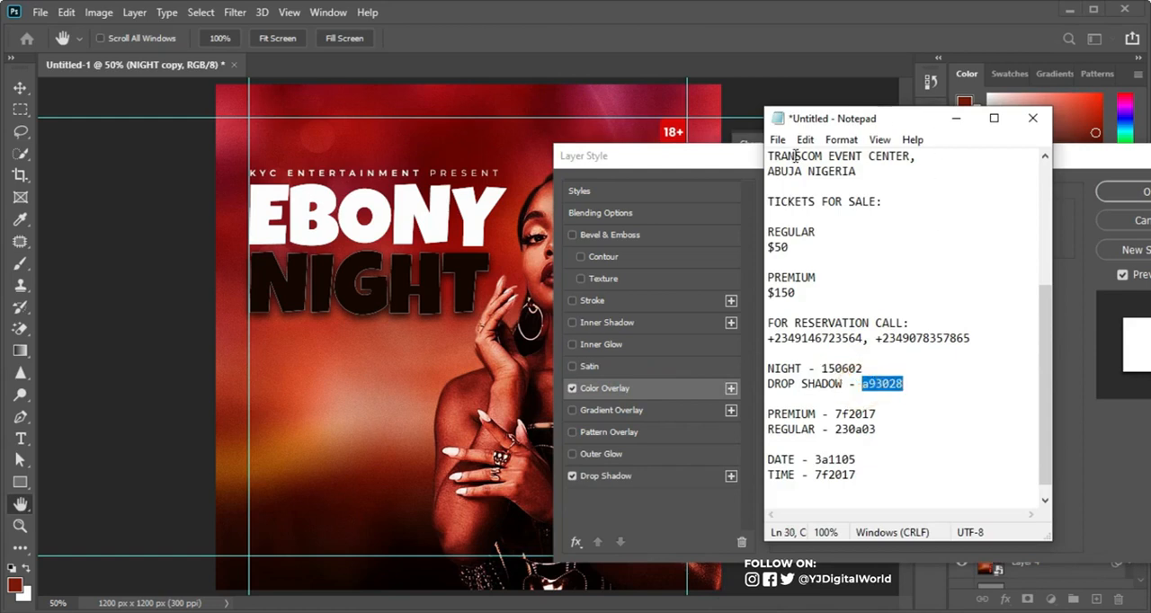
left_click(742, 161)
left_click(960, 223)
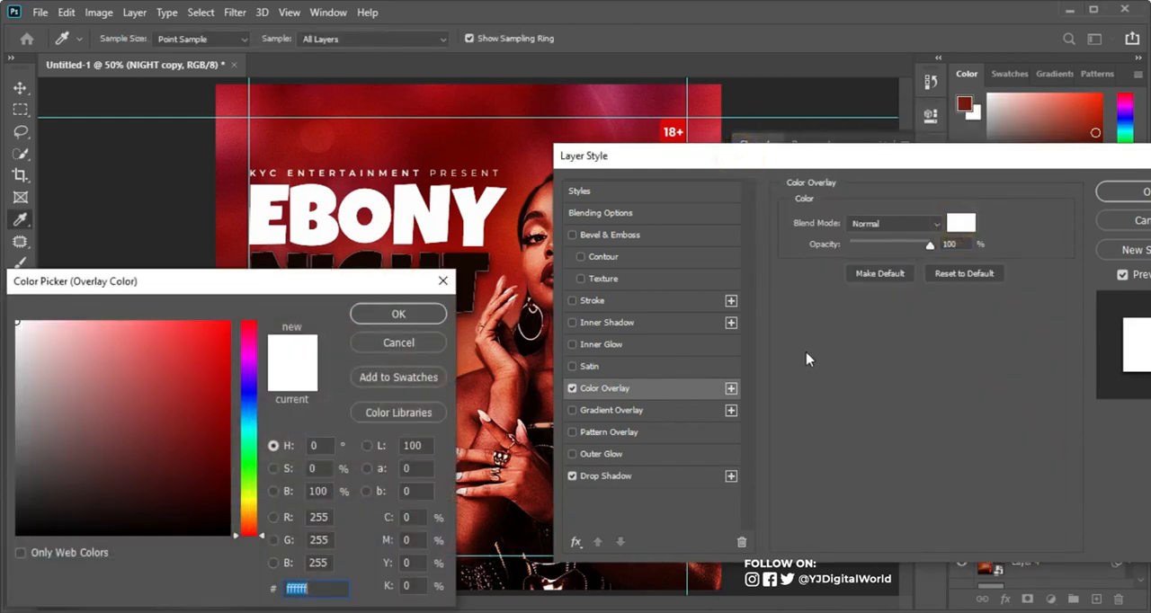
key("ctrl+v")
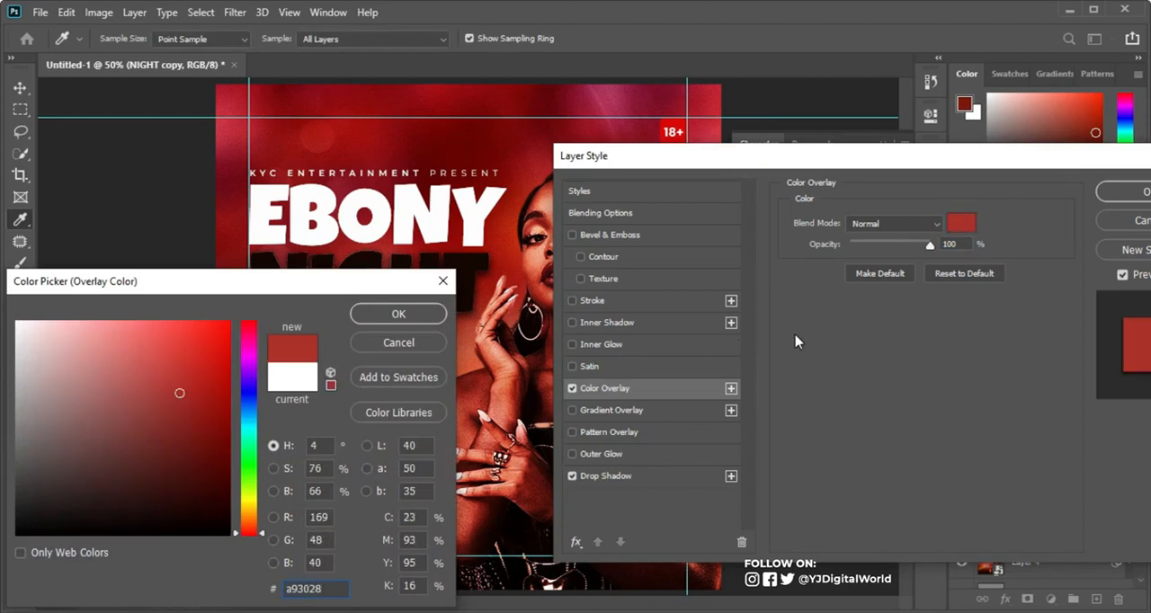
left_click(424, 315)
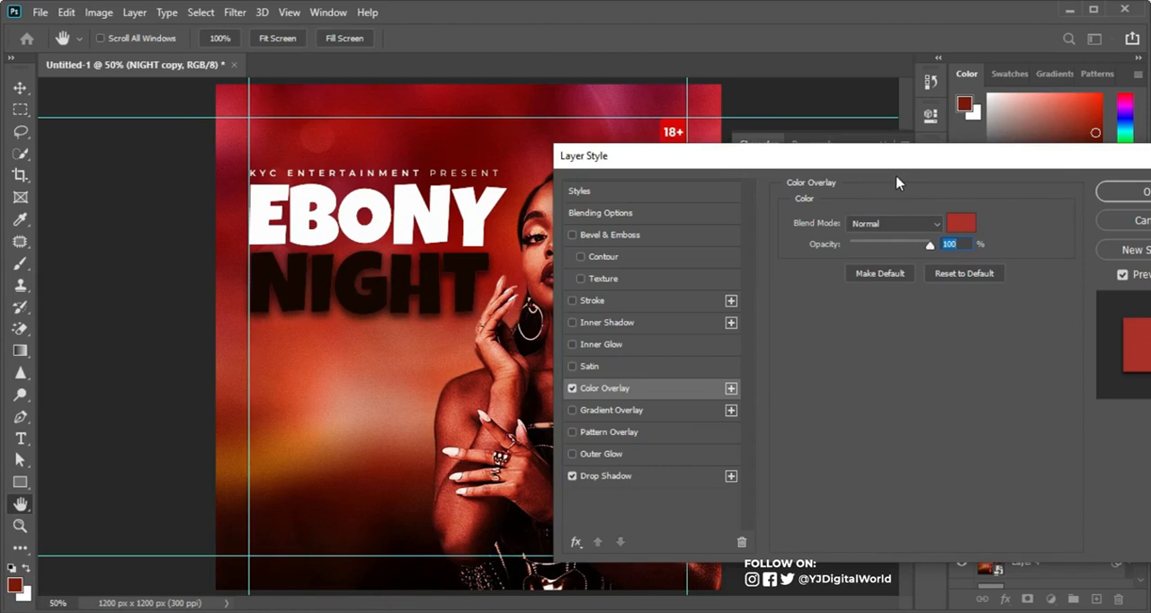
Step: Set the NIGHT copy's drop shadow to 29% opacity and 13 px size, and apply the layer style
left_click_drag(903, 248, 874, 258)
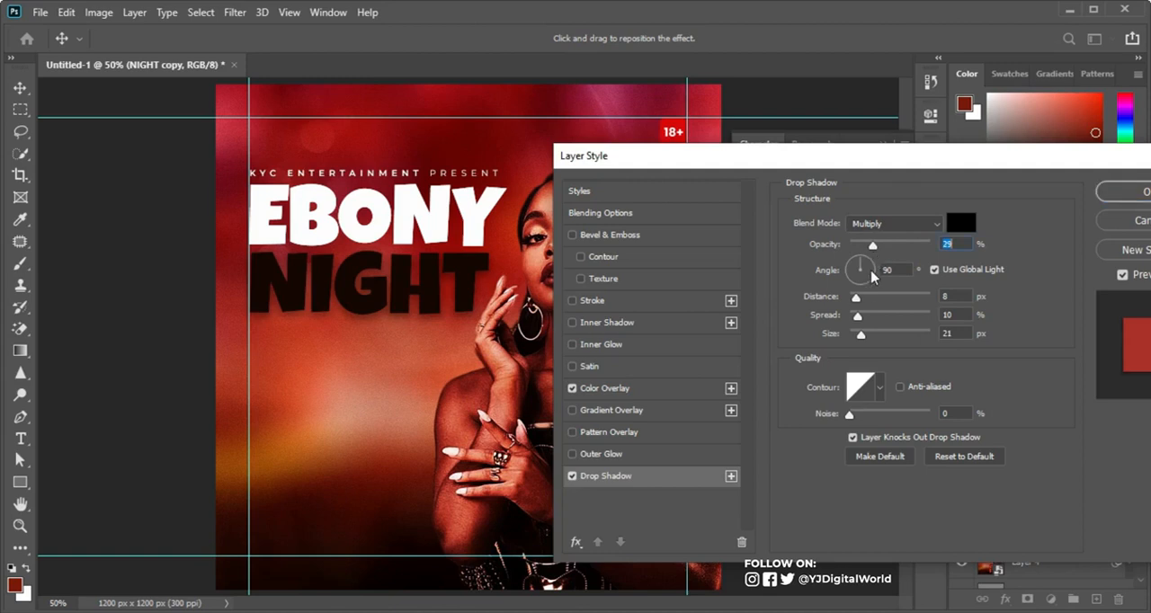
mouse_move(865, 338)
left_mouse_down()
mouse_move(845, 337)
mouse_move(862, 340)
left_mouse_up()
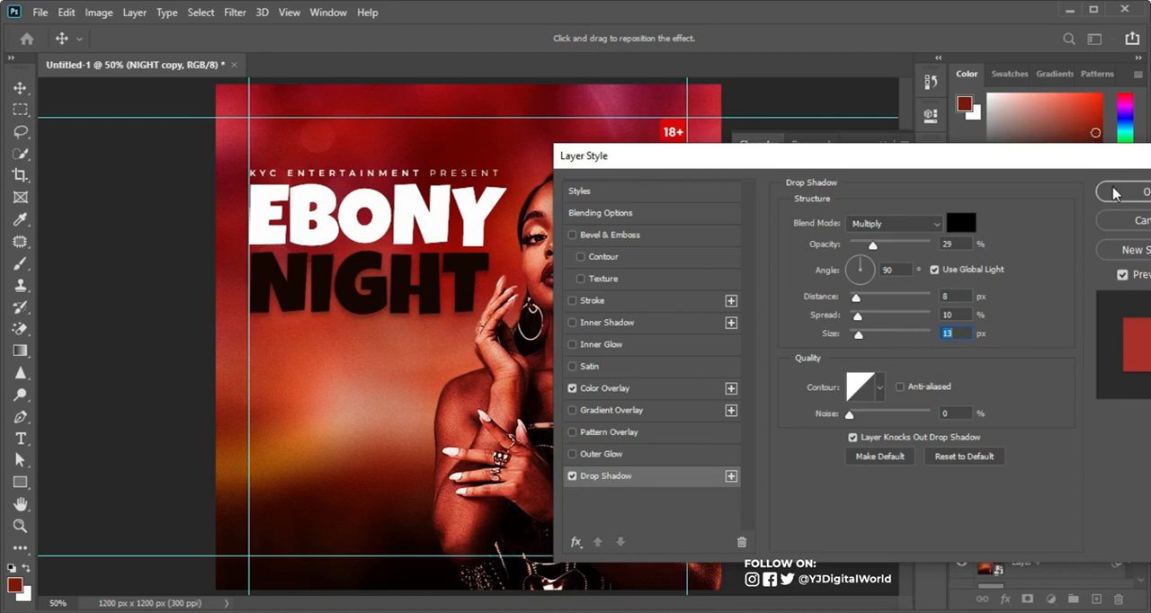
left_click(1118, 192)
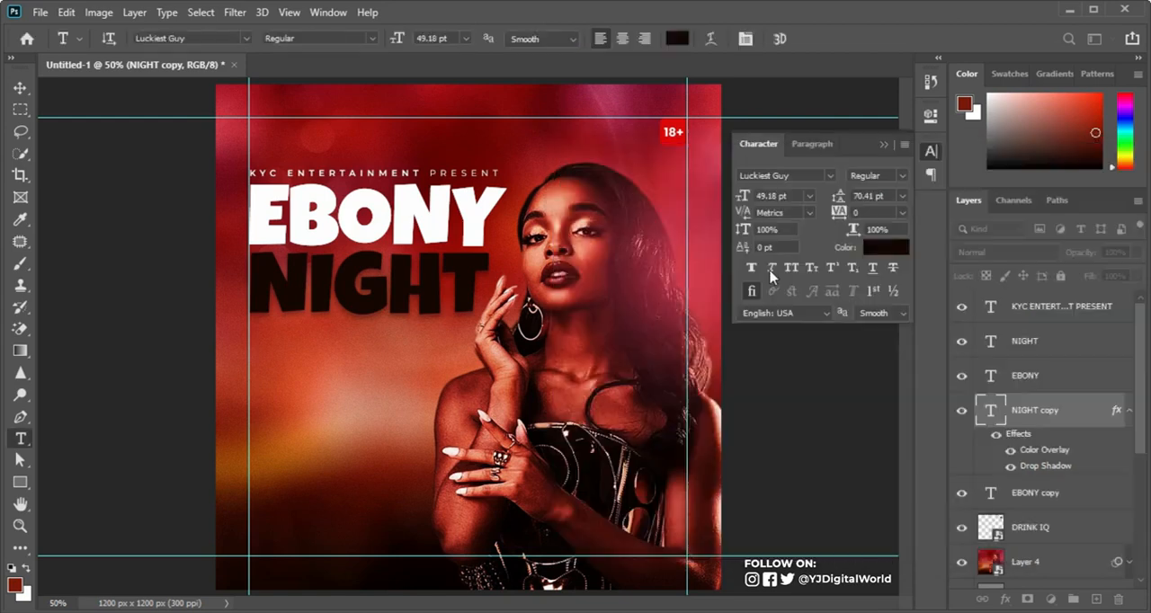
Step: Copy the NIGHT copy's layer effects onto the EBONY copy layer and collapse the effects list
left_click(19, 87)
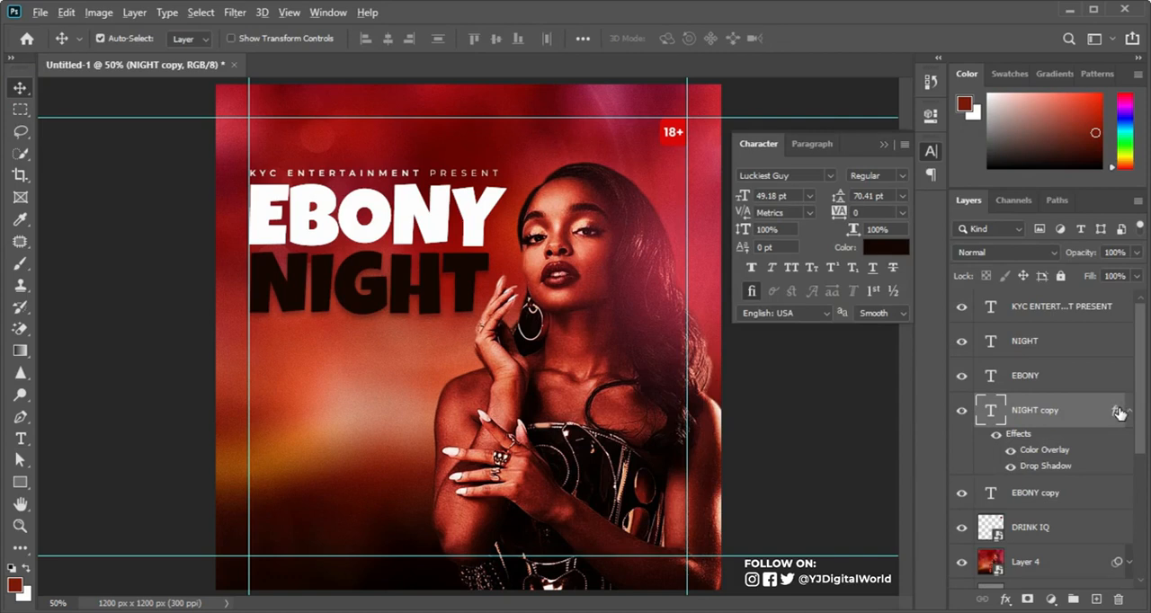
left_click_drag(1117, 412, 1115, 499)
left_click(1129, 485)
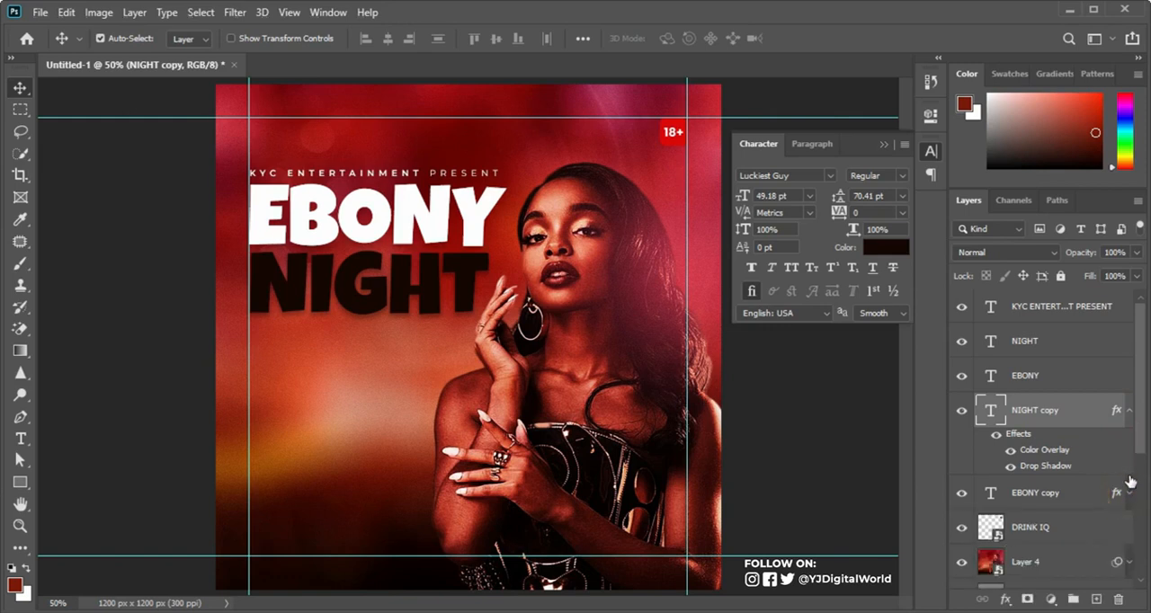
left_click(1129, 411)
Step: Select the NIGHT copy and EBONY copy layers together, leaving their layer style settings as they are
double_click(1098, 454, "ctrl")
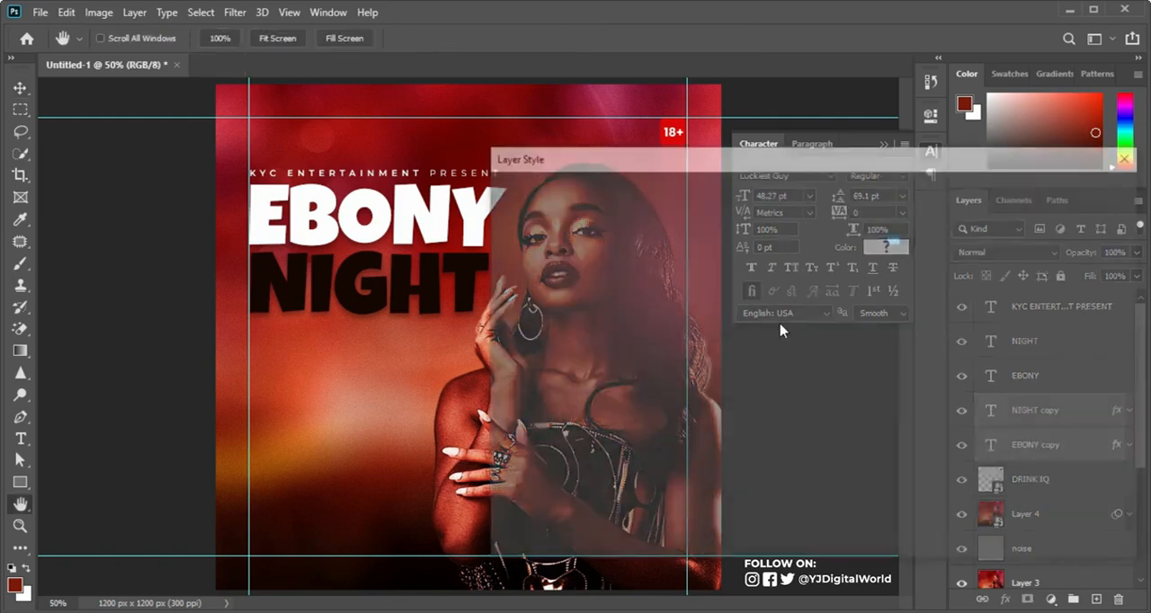
left_click(1102, 221)
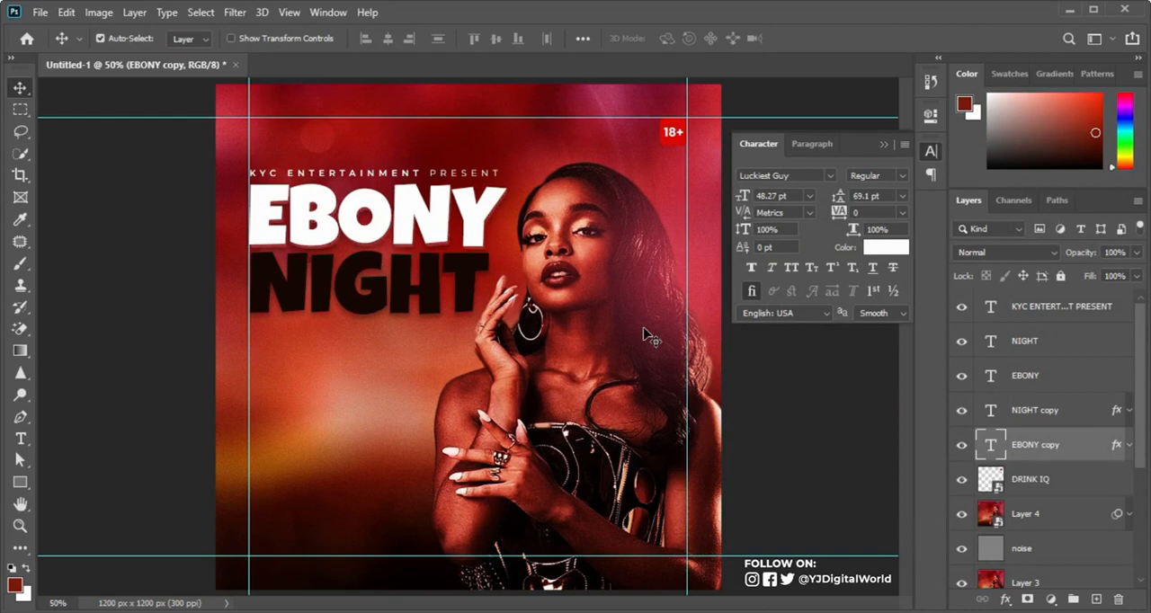
left_click(1097, 414, "shift")
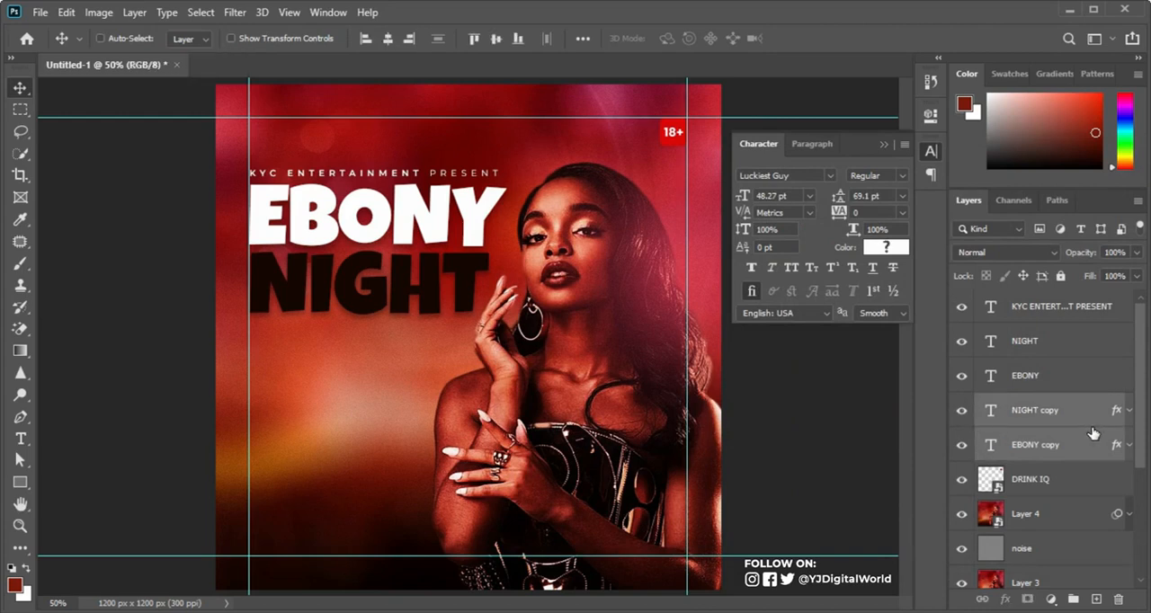
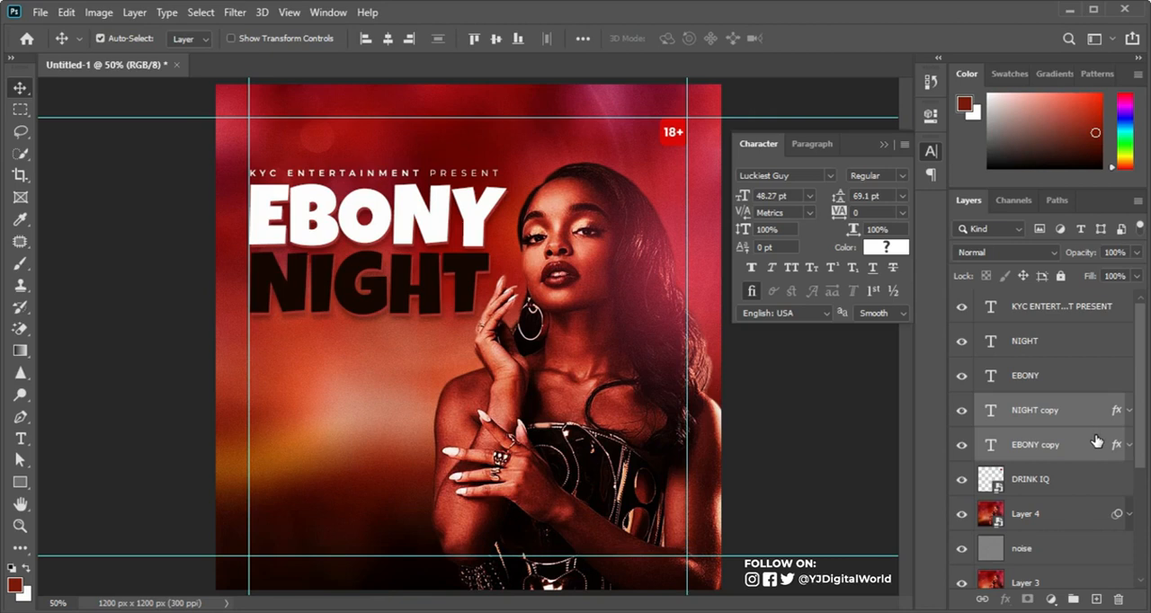
Step: Check the EBONY copy shadow's effect, and set the KYC ENTERTAINMENT PRESENT line's tracking to 540
left_click(961, 445)
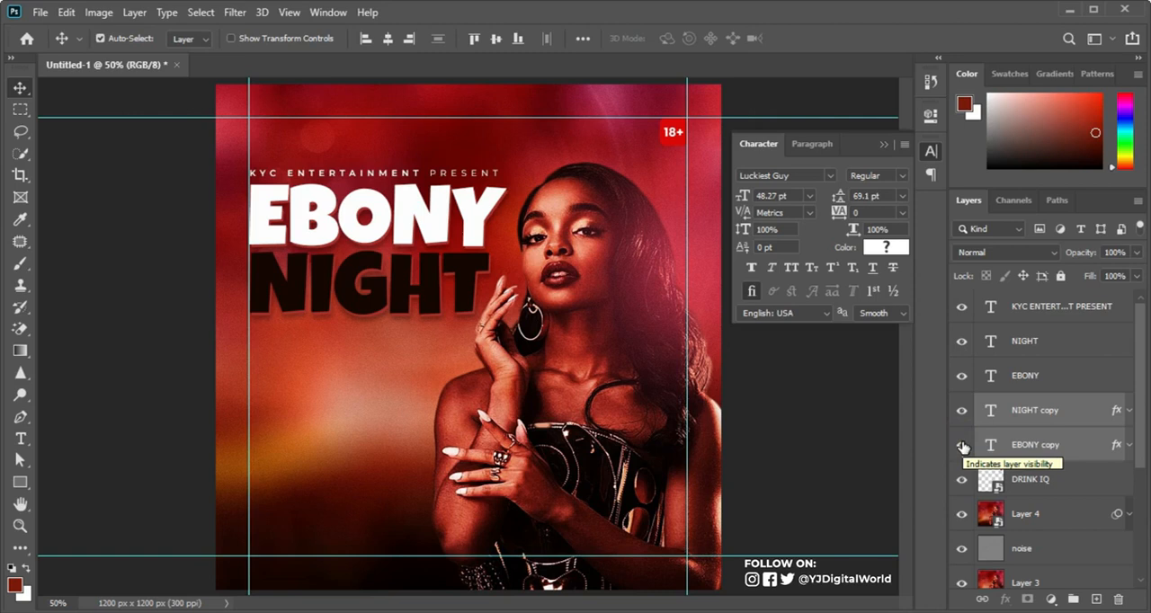
left_click(1090, 307)
left_click_drag(843, 218, 843, 216)
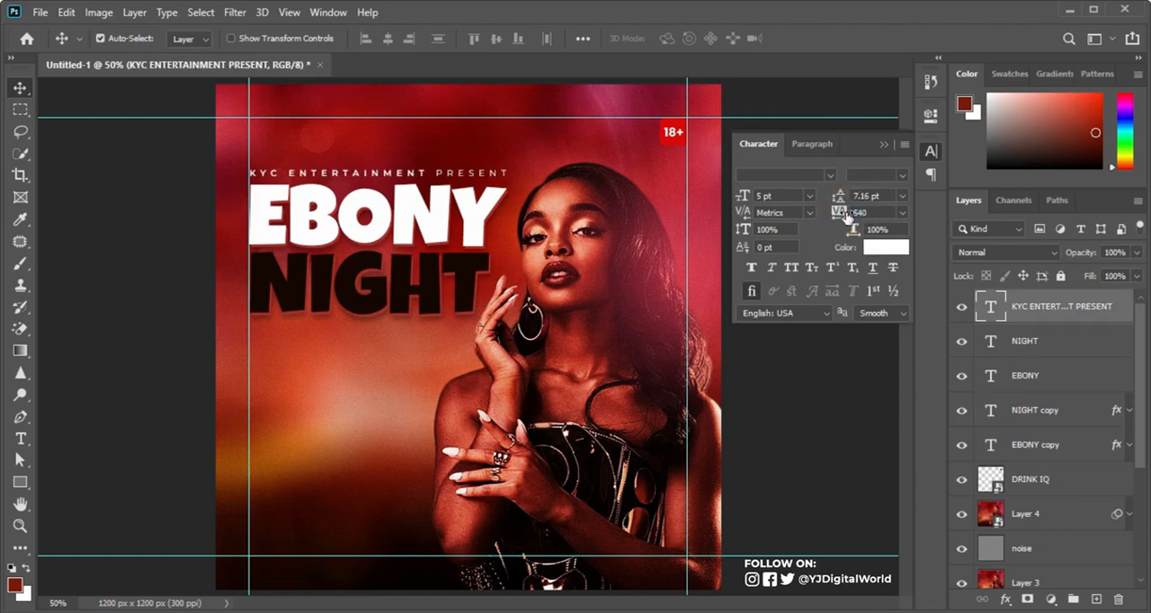
left_click(884, 145)
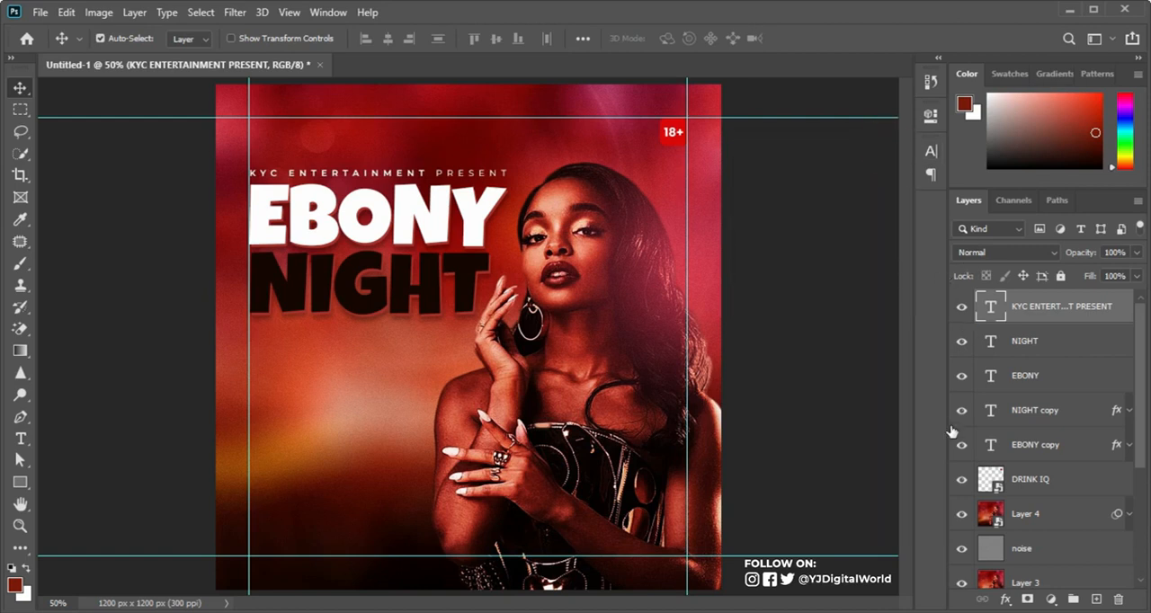
Step: Copy MUSIC POLICY and DJ SNOWMAN from the Notepad text and paste them as a new text layer below the NIGHT title
key("alt+Tab")
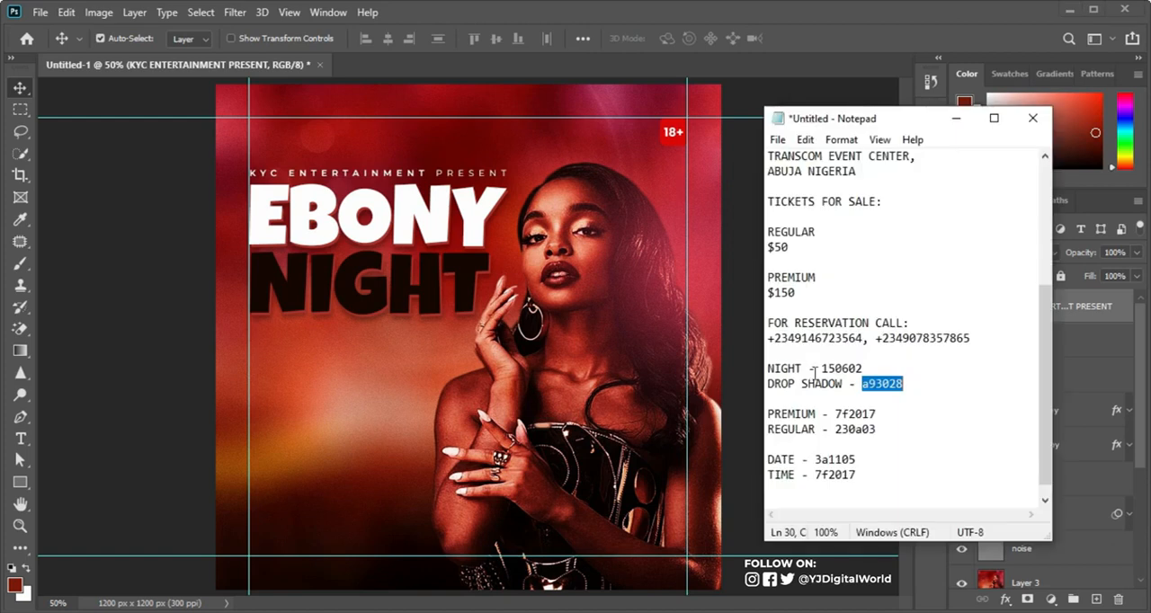
left_click_drag(1042, 328, 1038, 203)
left_click_drag(768, 231, 861, 258)
key("ctrl+c")
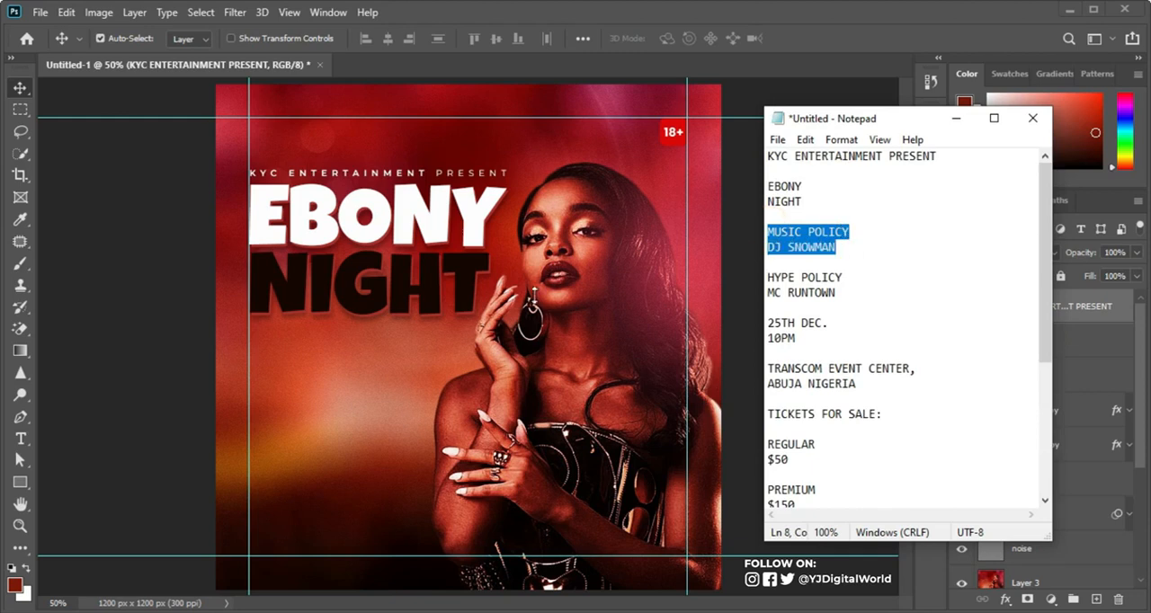
left_click(20, 438)
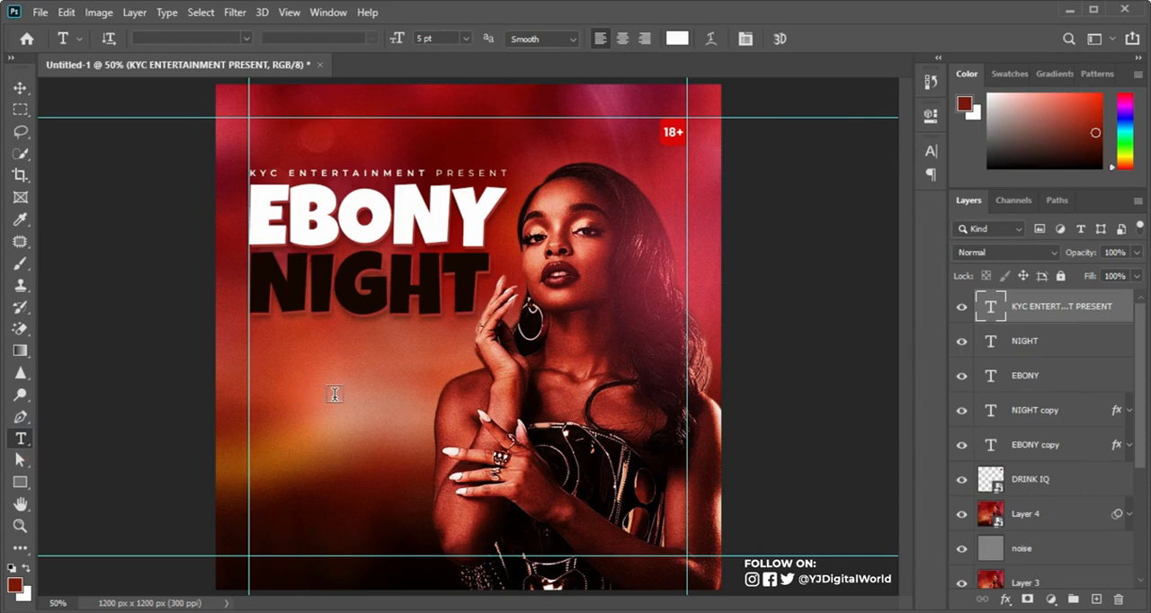
left_click(283, 385)
key("ctrl+v")
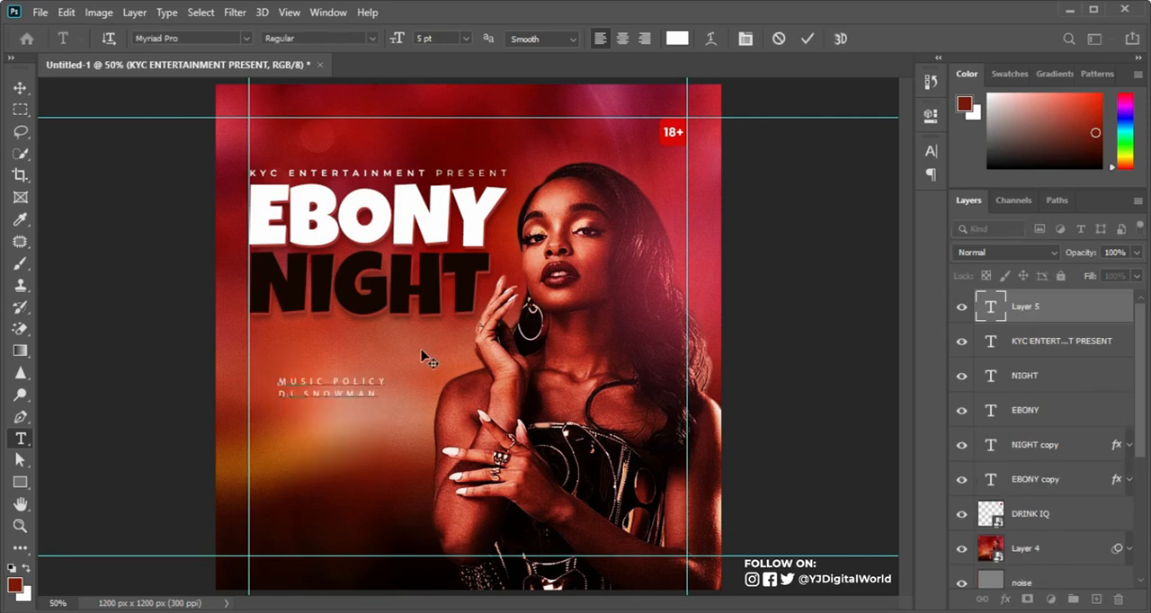
left_click(806, 38)
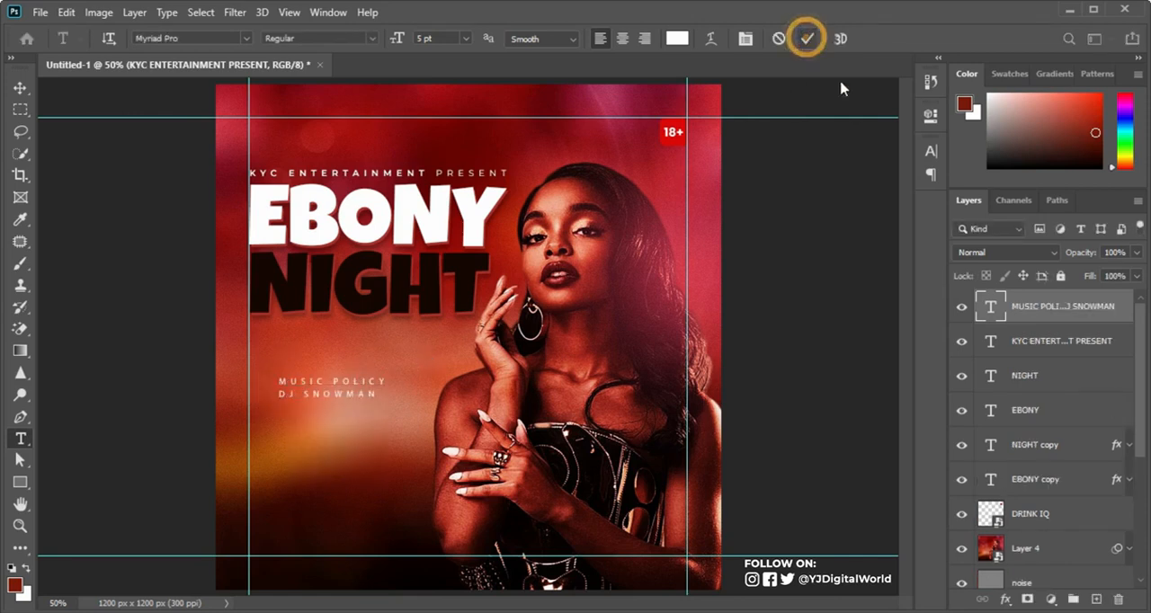
Step: Set the tracking of the MUSIC POLICY and DJ SNOWMAN text to 0
left_click(930, 150)
left_click(882, 213)
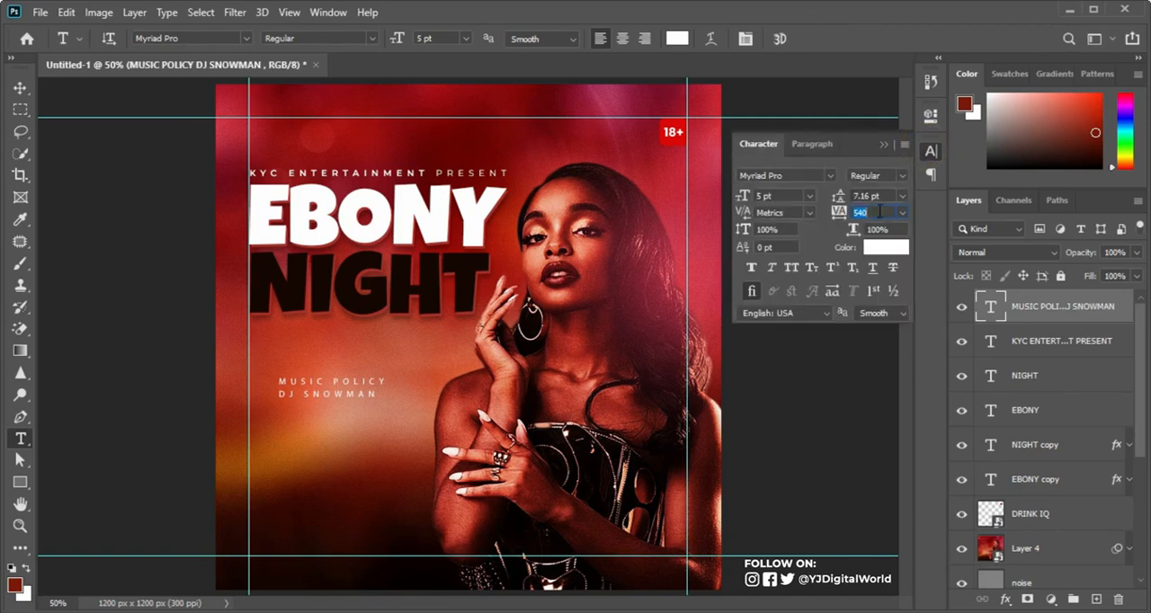
type("0")
key("Return")
Step: Colour the MUSIC POLICY line dark 150602, sampled from the NIGHT title
left_click_drag(278, 378, 338, 382)
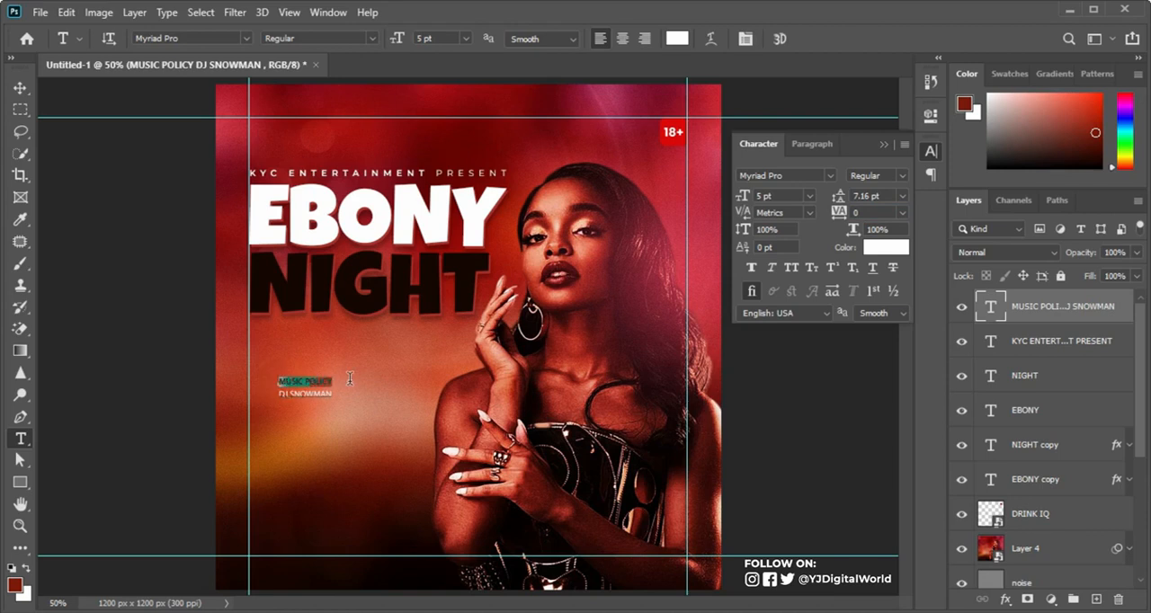
left_click(886, 247)
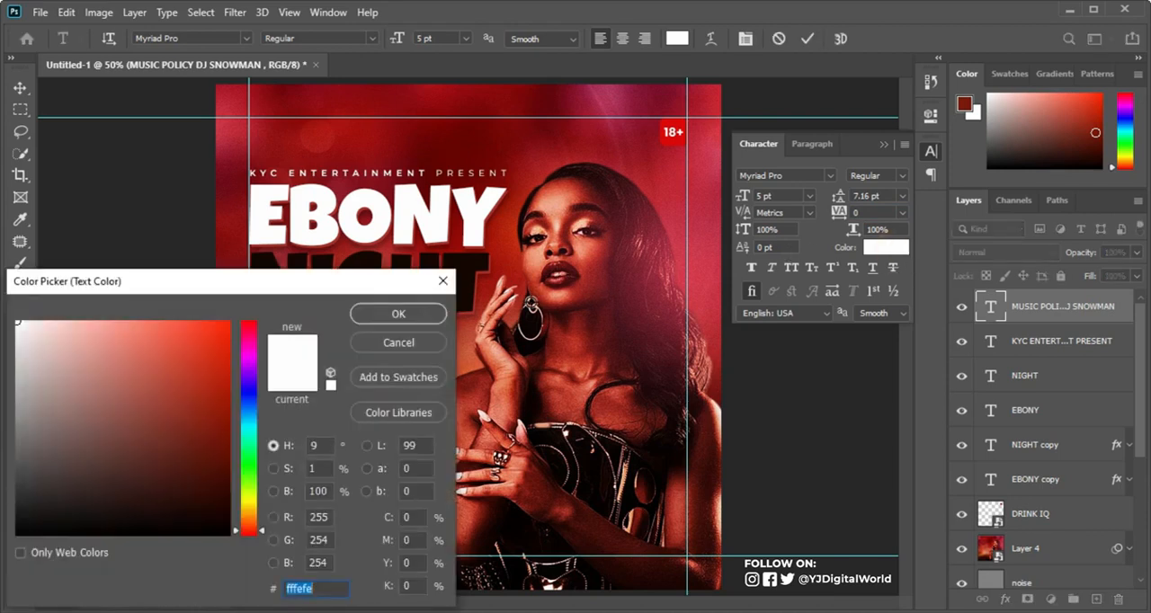
left_click(469, 261)
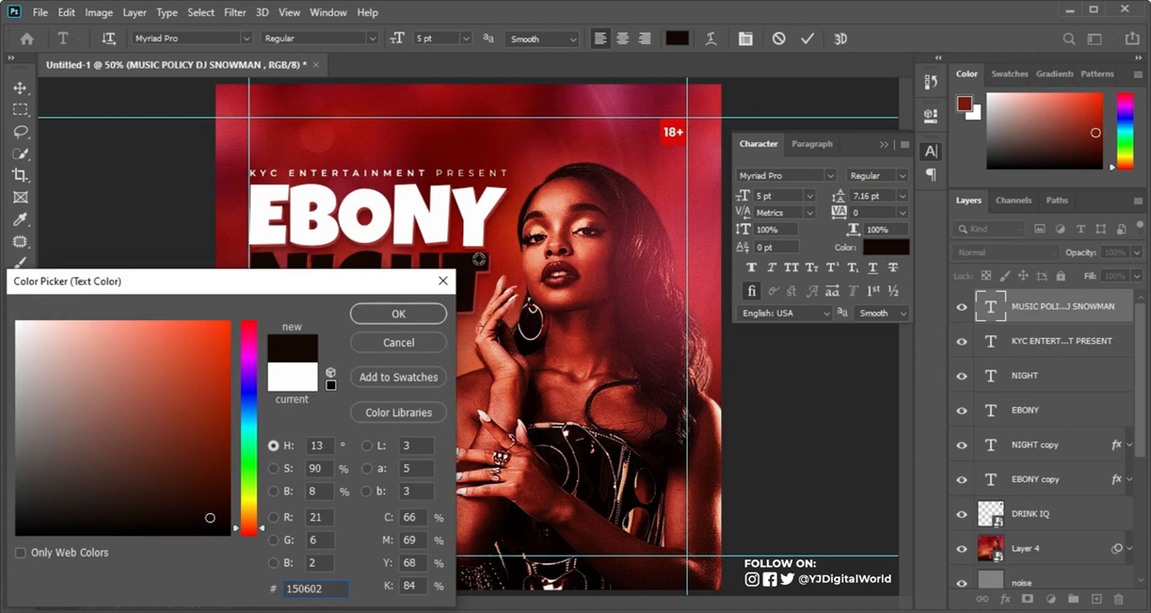
left_click(425, 313)
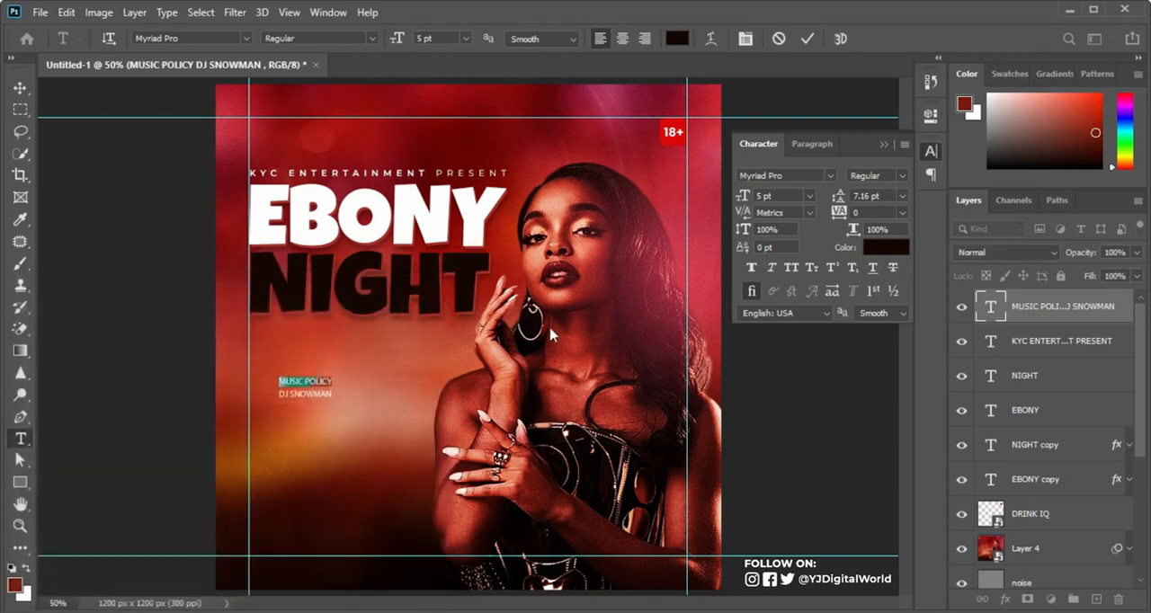
Step: Change the font of both the MUSIC POLICY and DJ SNOWMAN lines to Montserrat
left_click(904, 176)
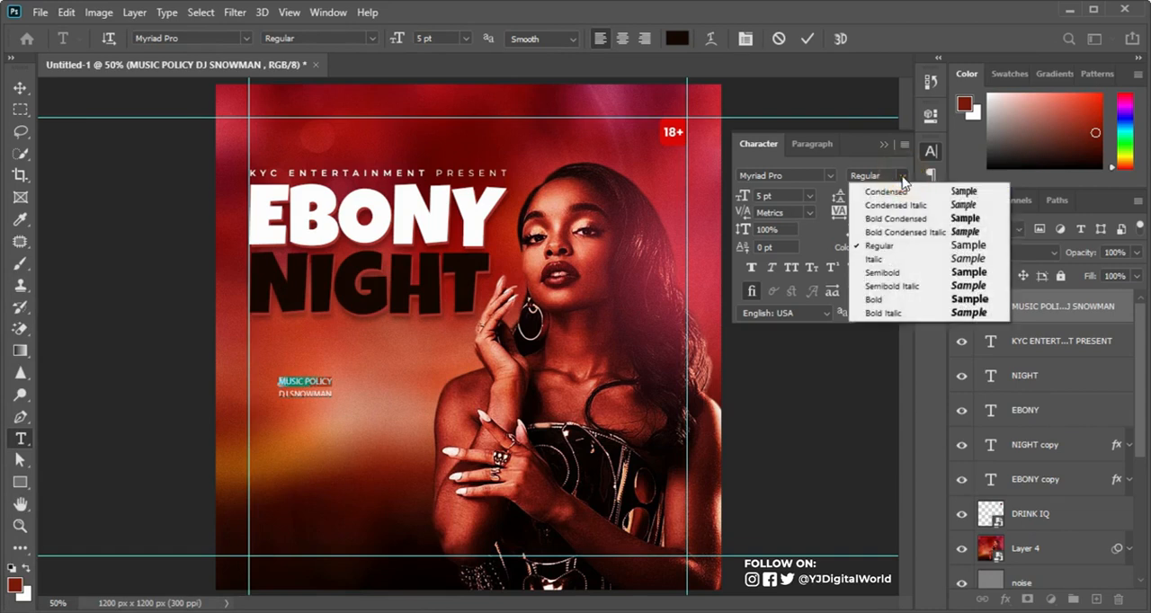
left_click(798, 177)
key("ctrl+a")
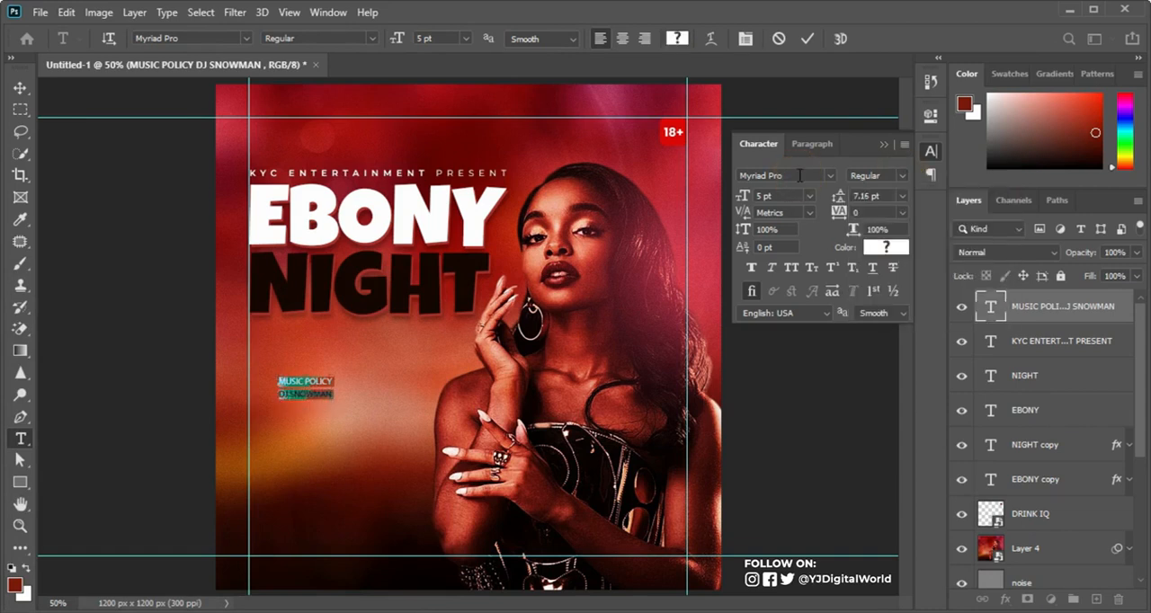
left_click(798, 175)
type("MONT")
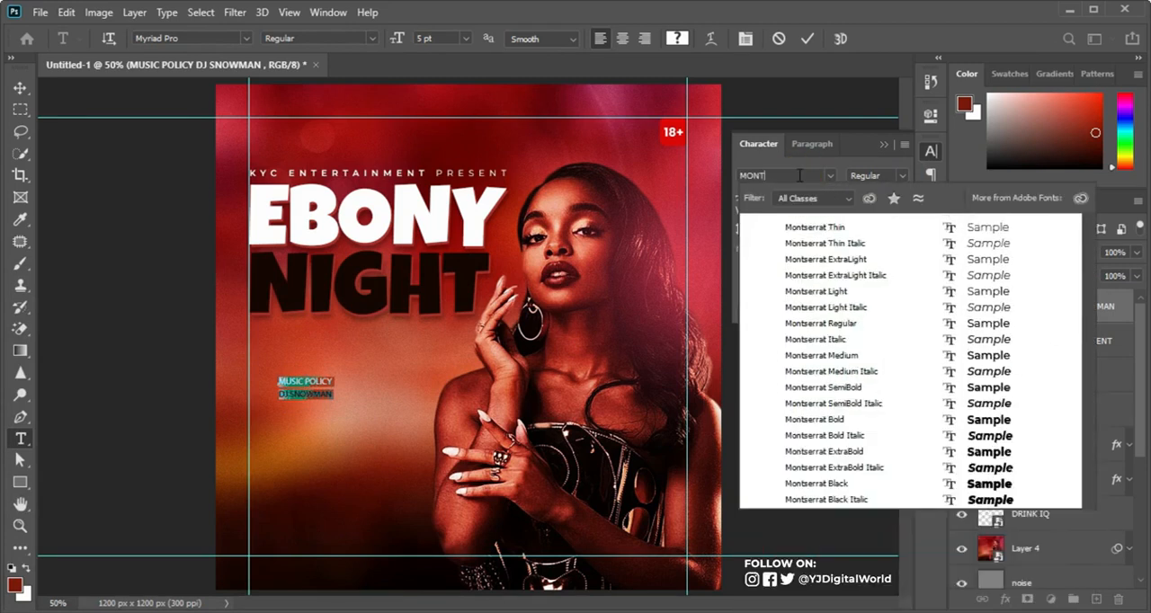
key("Return")
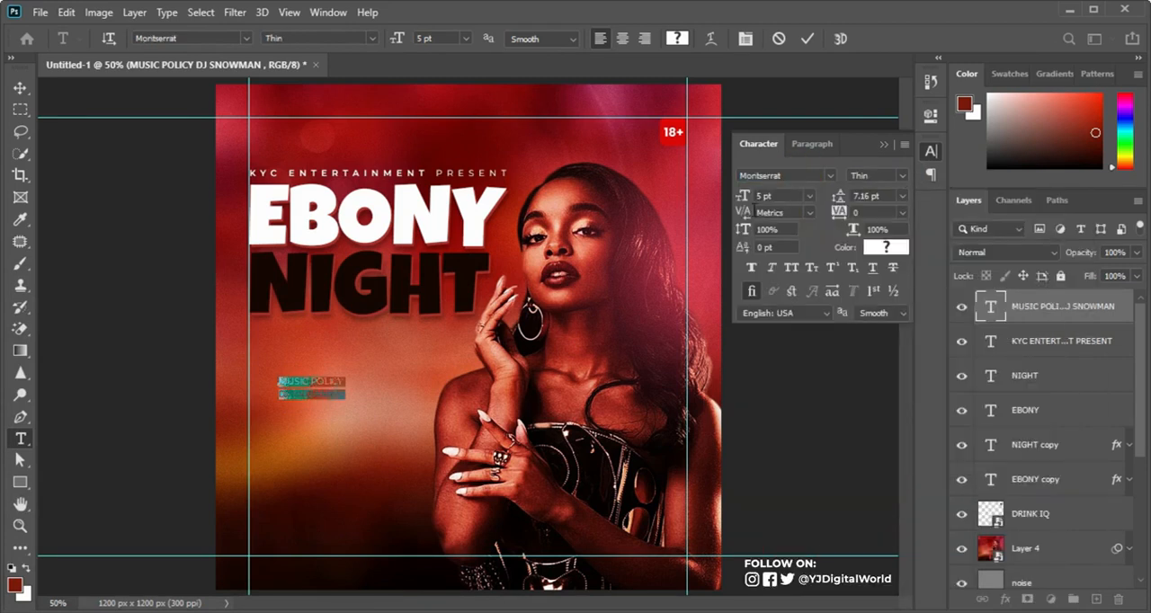
Step: Set the MUSIC POLICY line to the ExtraBold font style and commit the text edit
left_click(276, 382)
left_click_drag(279, 382, 368, 382)
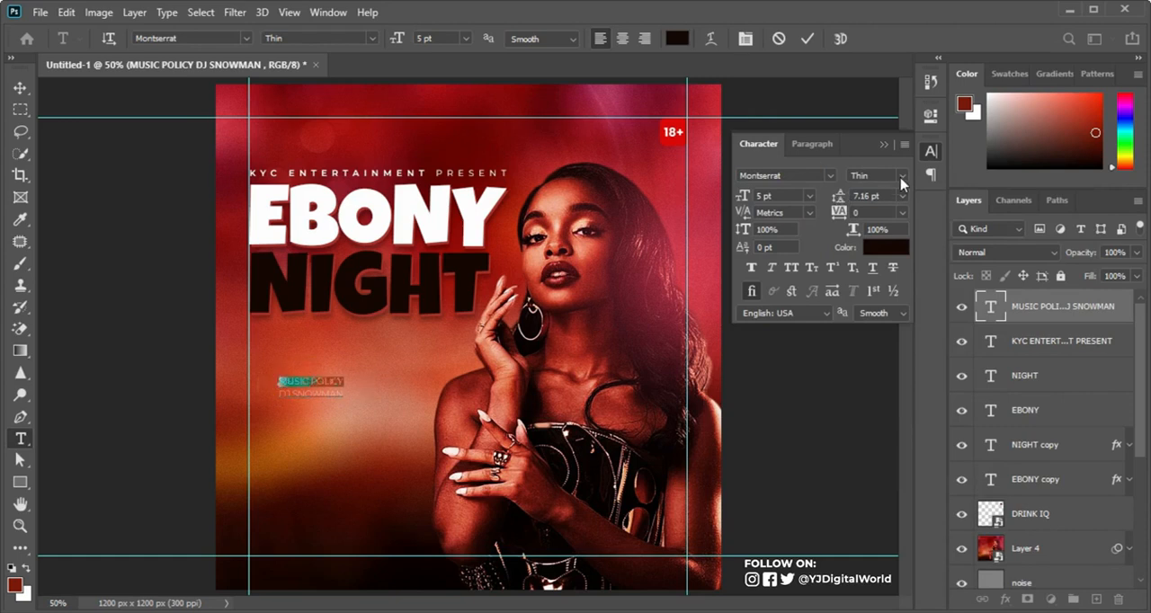
left_click(902, 176)
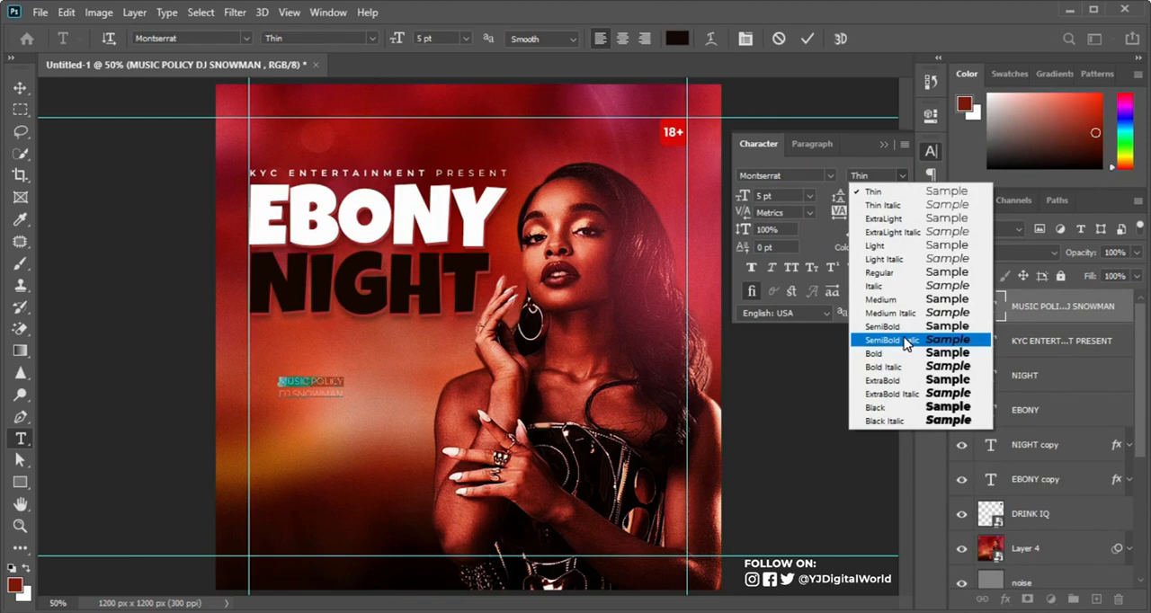
left_click(899, 380)
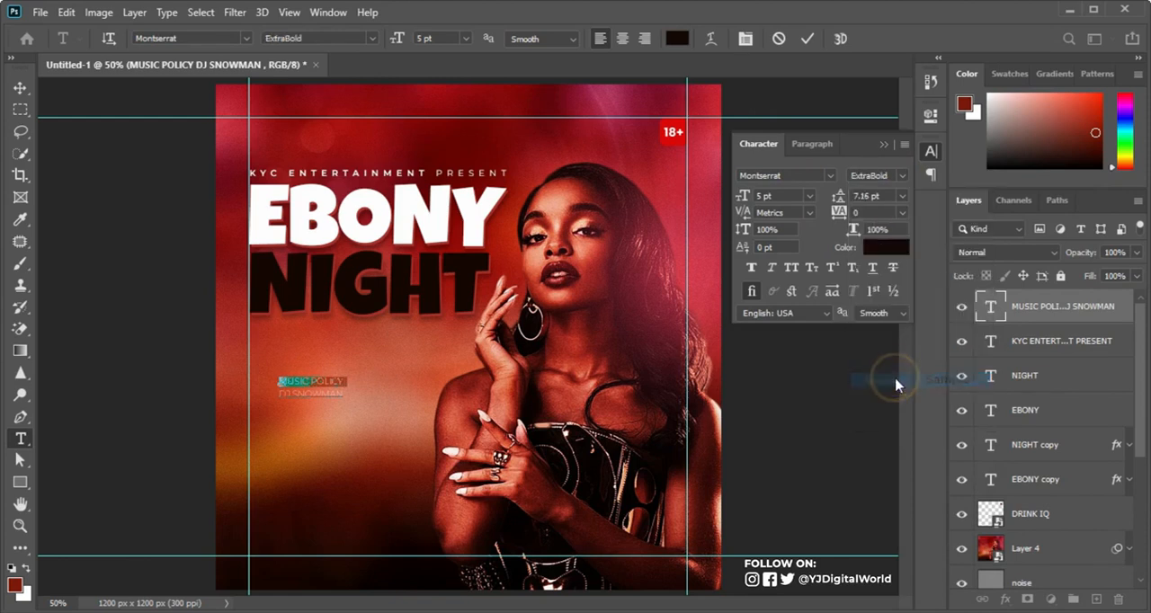
left_click(806, 38)
Step: Set the DJ SNOWMAN line to the Medium font style
left_click_drag(280, 392, 361, 399)
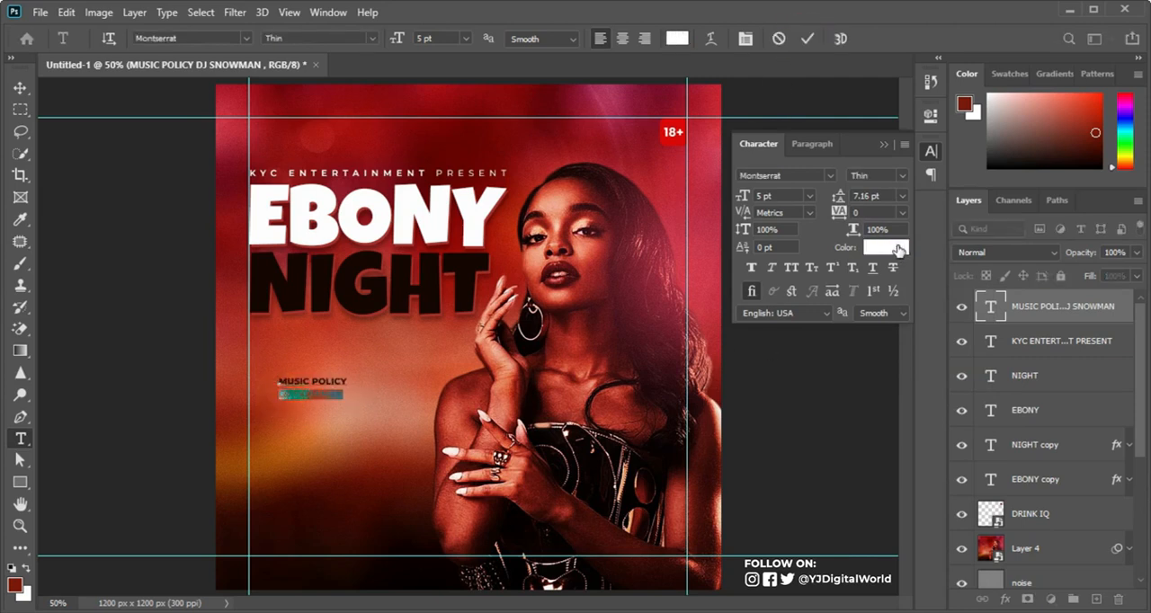
left_click(899, 176)
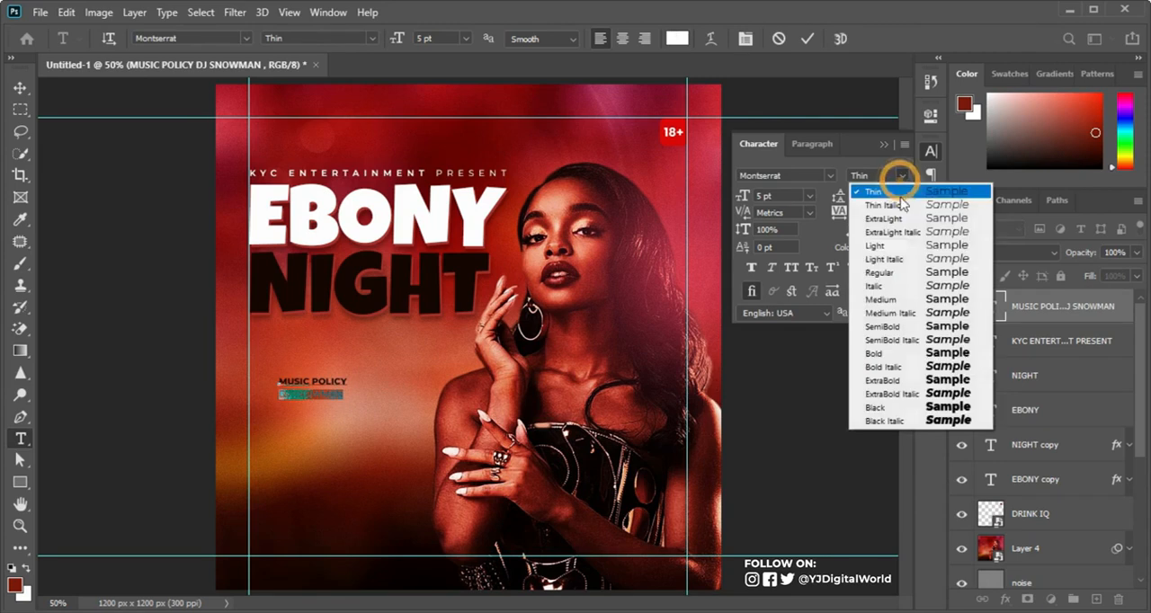
left_click(899, 302)
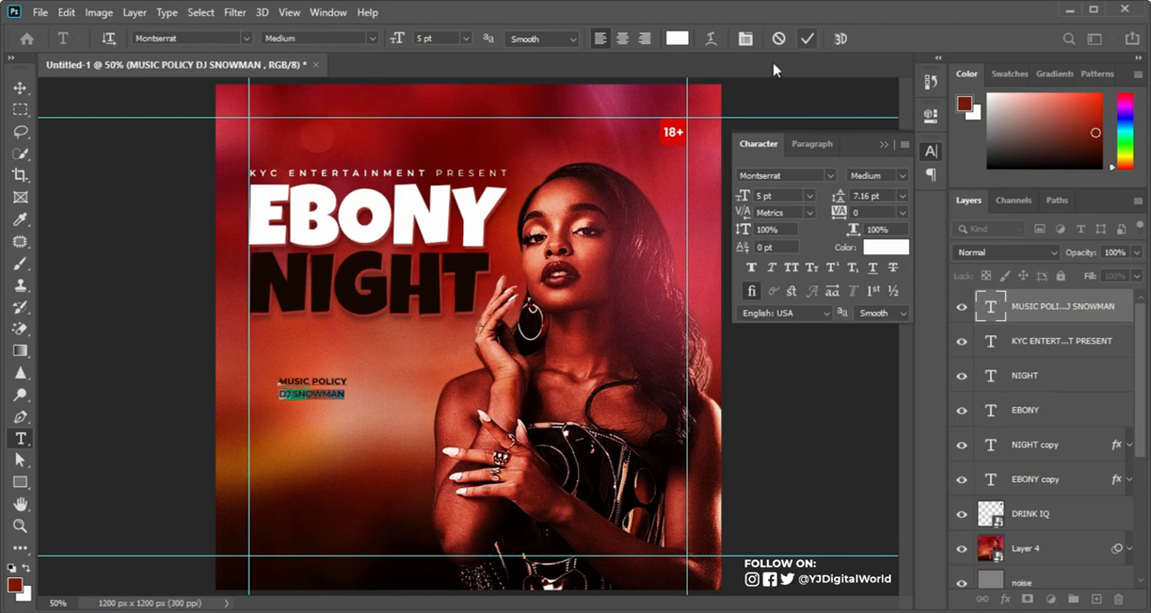
Step: Set the MUSIC POLICY line's size to 6 pt and tighten the text block's line spacing
left_click_drag(279, 382, 368, 382)
left_click_drag(737, 200, 735, 204)
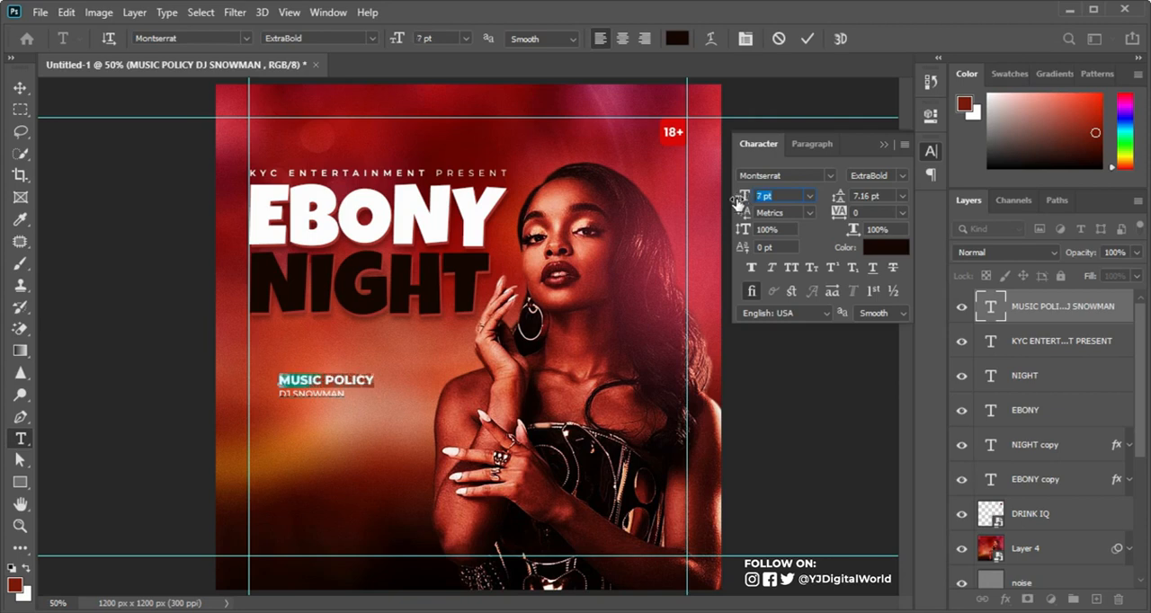
left_click(807, 39)
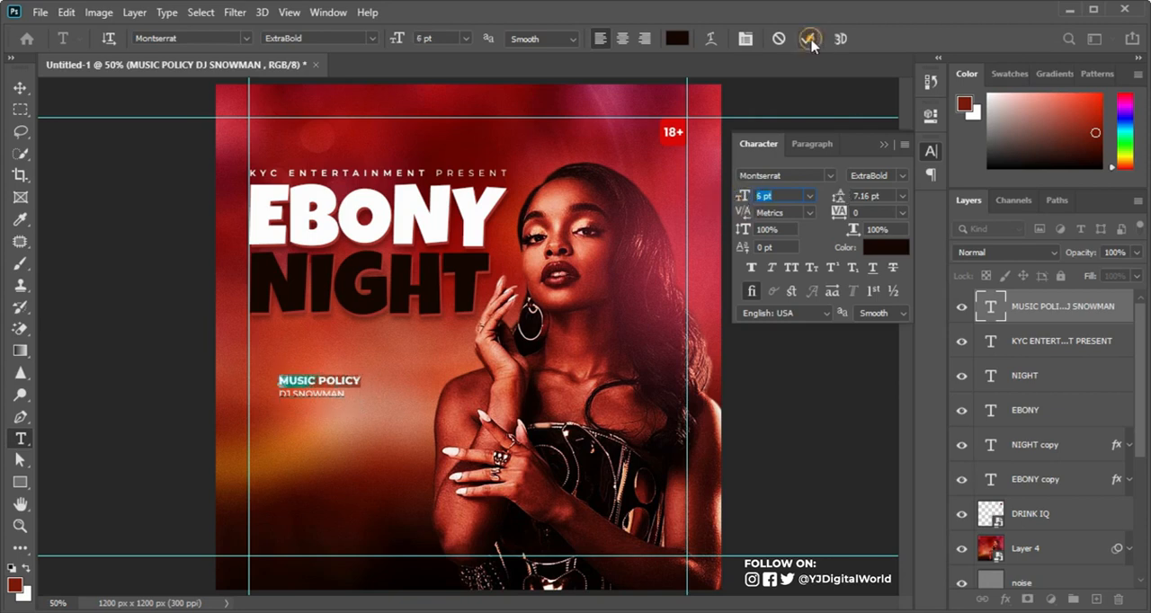
left_click_drag(837, 202, 839, 201)
Step: Move the MUSIC POLICY block directly beneath NIGHT against the left guide, and place a duplicate beside it
key("v")
left_click_drag(317, 394, 289, 346)
key("ctrl+t")
left_click_drag(334, 361, 442, 358)
key("Return")
Step: Replace the duplicate's text with HYPE POLICY and MC RUNTOWN, and select both policy text layers together
key("alt+Tab")
key("alt+Tab")
key("t")
double_click(371, 339)
type("HYPE POLICY ")
type("MC RUNTOWN")
key("ctrl+Return")
key("v")
left_click(1034, 346, "ctrl")
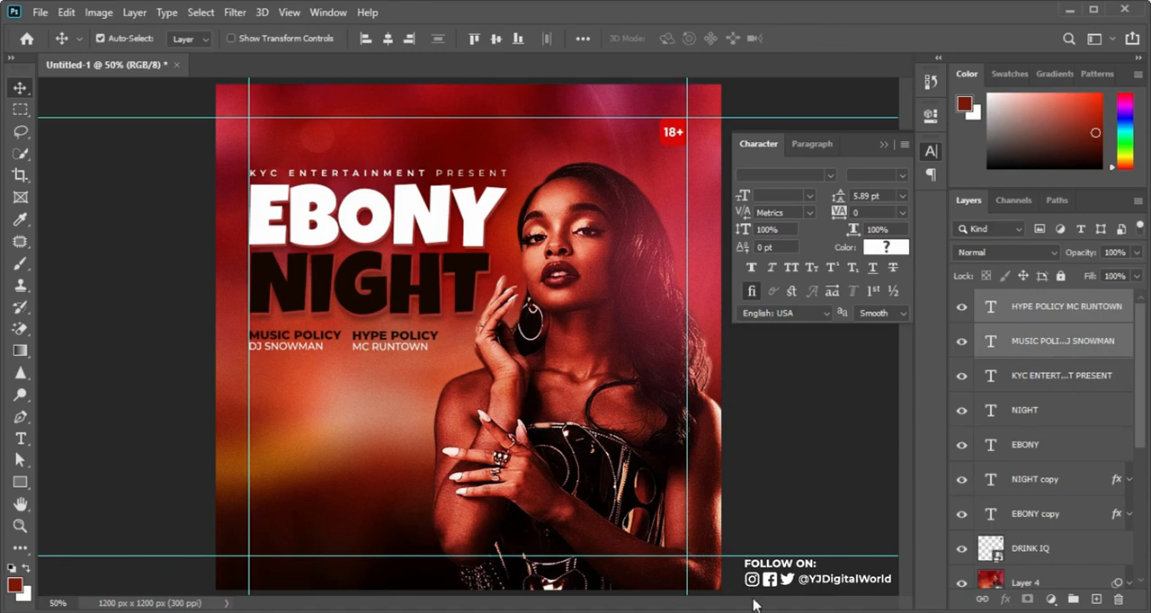
Step: Copy 25TH DEC. from the Notepad text and add it as a new text layer below the policy lines
key("alt+Tab")
left_click_drag(768, 325, 833, 325)
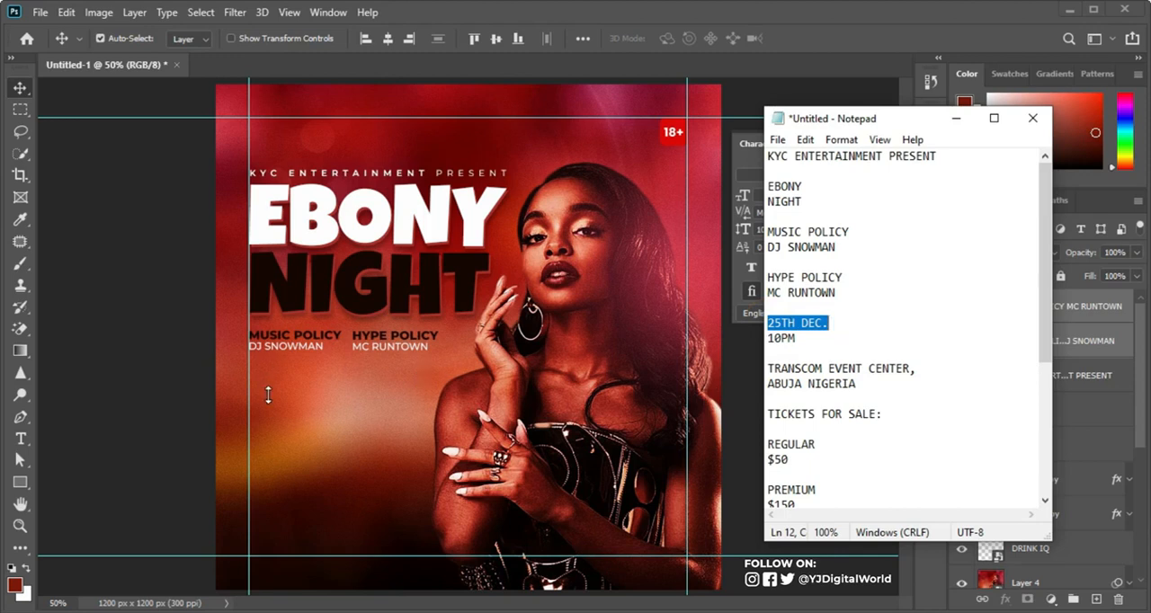
key("alt+Tab")
left_click(20, 438)
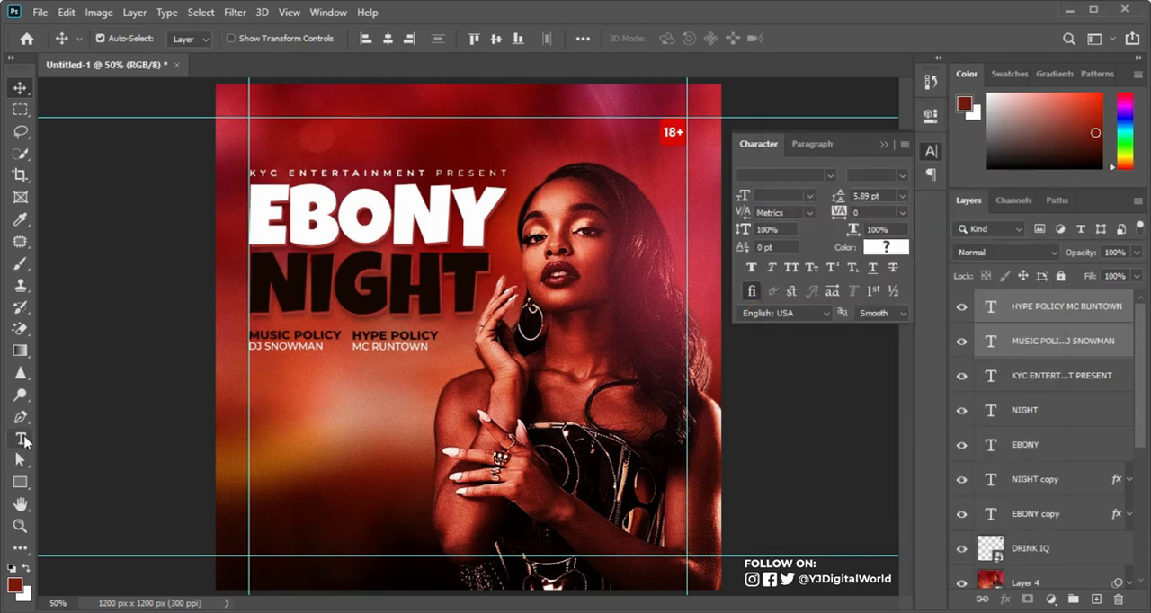
left_click(253, 422)
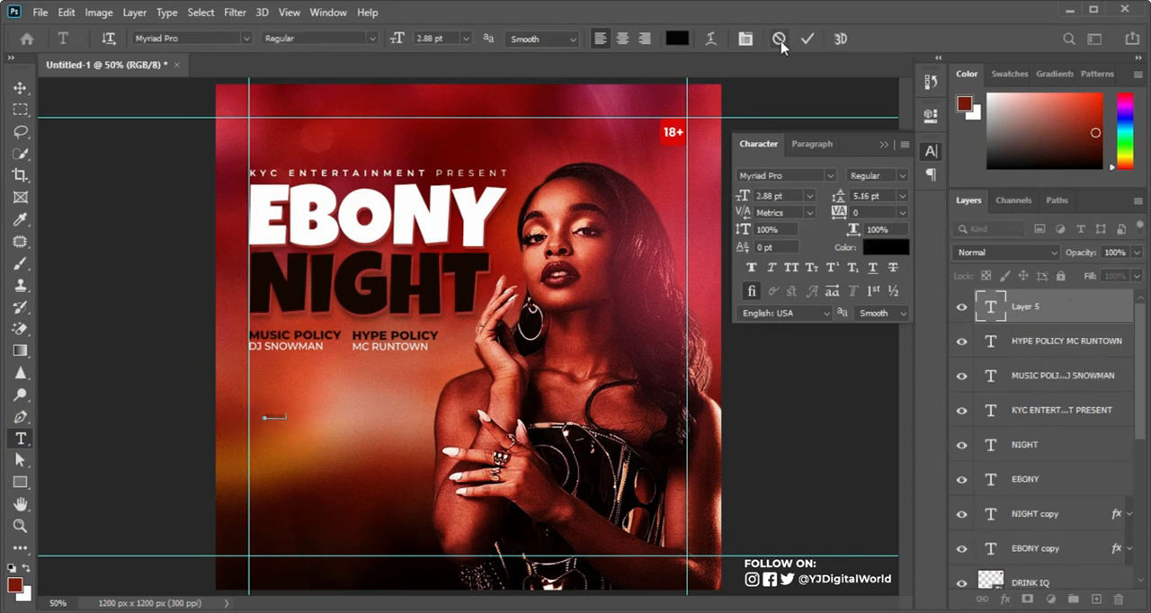
Step: Format the 25TH DEC. text as Montserrat Bold at 6.88 pt and commit it
key("ctrl+a")
left_click(812, 179)
type("MONT")
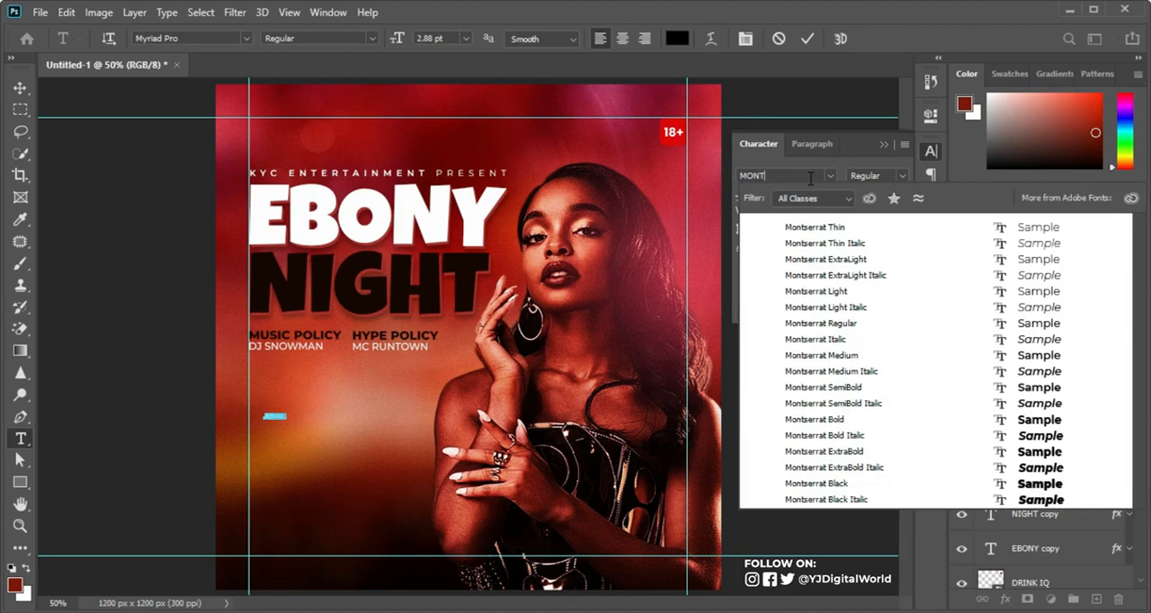
key("Return")
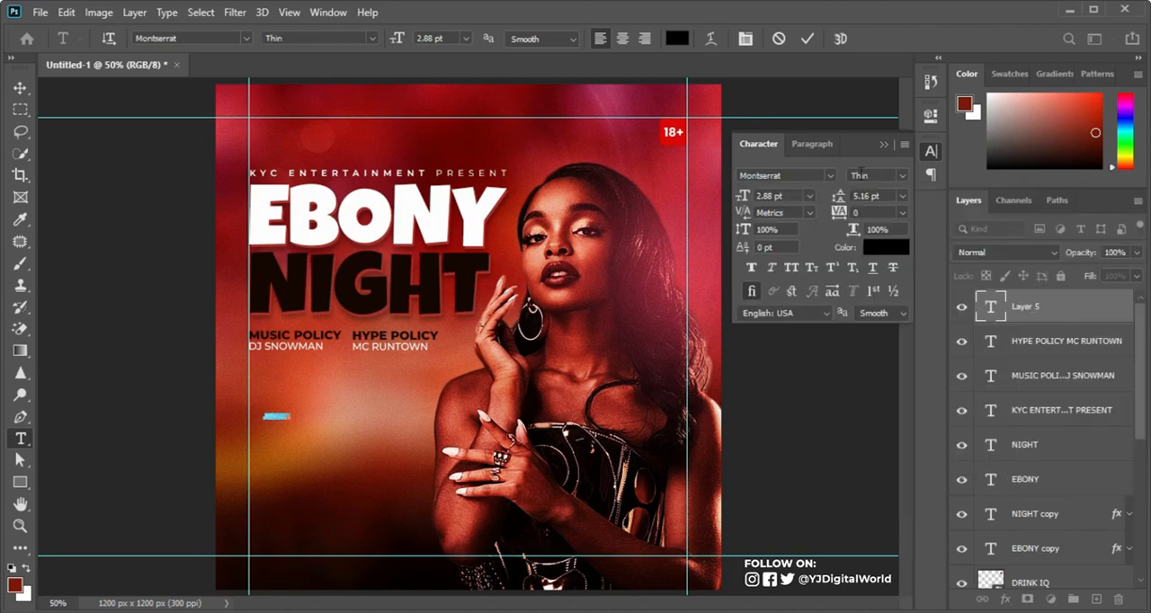
left_click(903, 174)
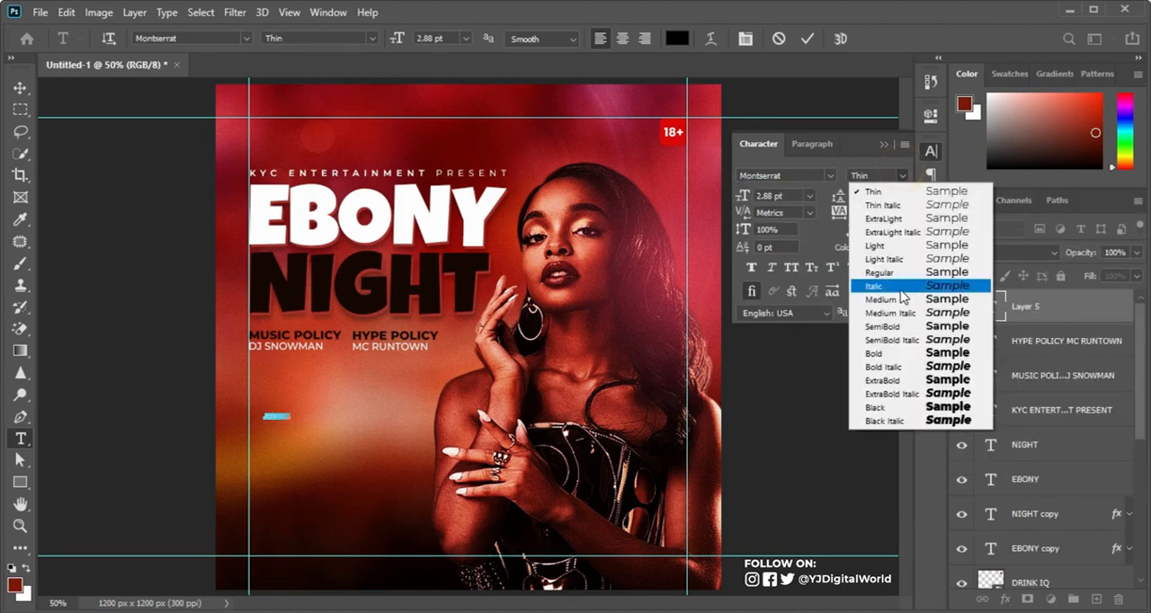
left_click(876, 349)
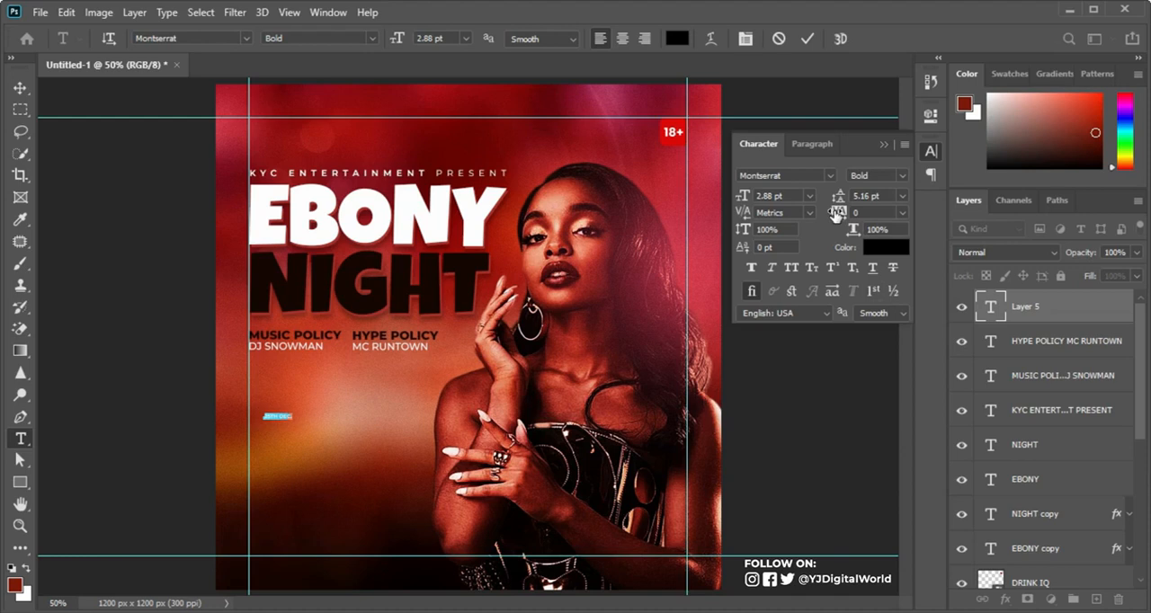
left_click_drag(737, 195, 749, 196)
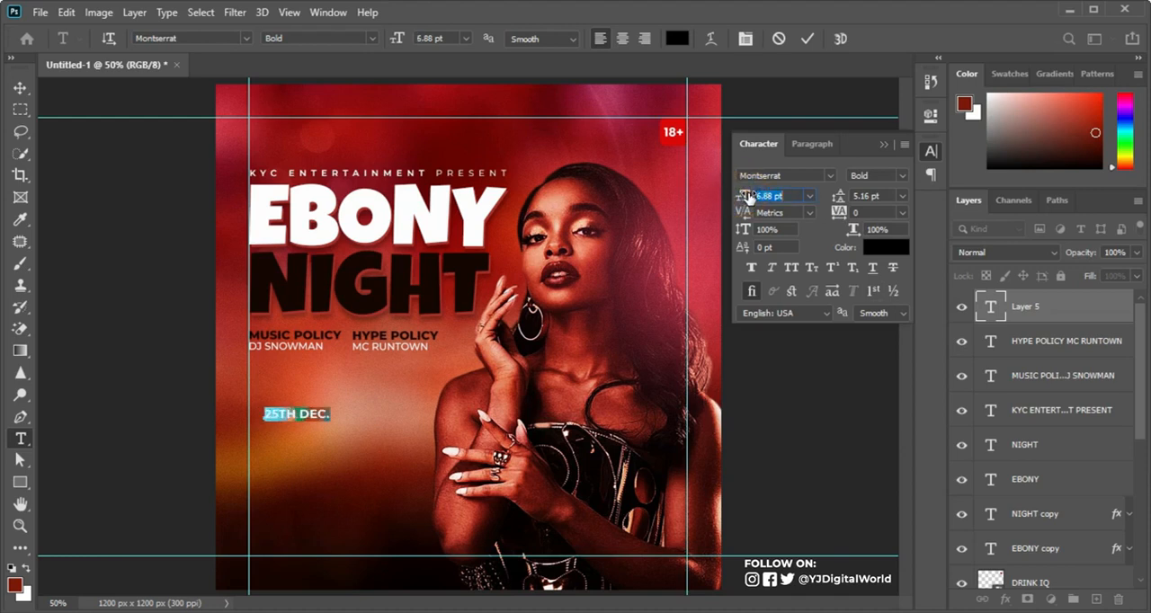
left_click(805, 39)
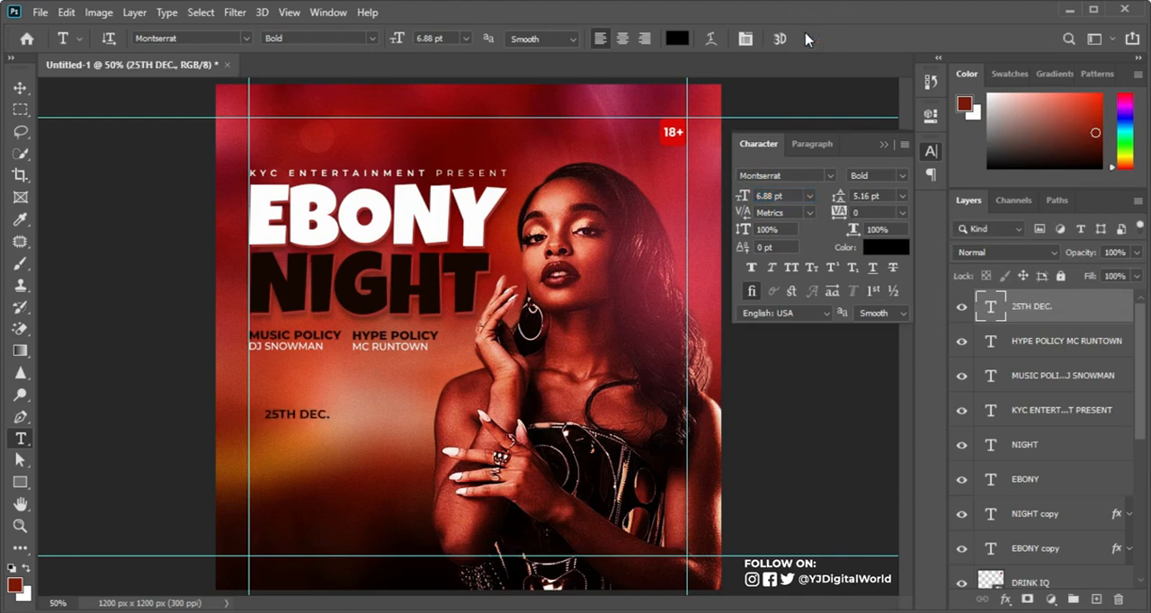
Step: Set the 25TH DEC. text colour to white, ffffff
left_click(886, 247)
type("ffffff")
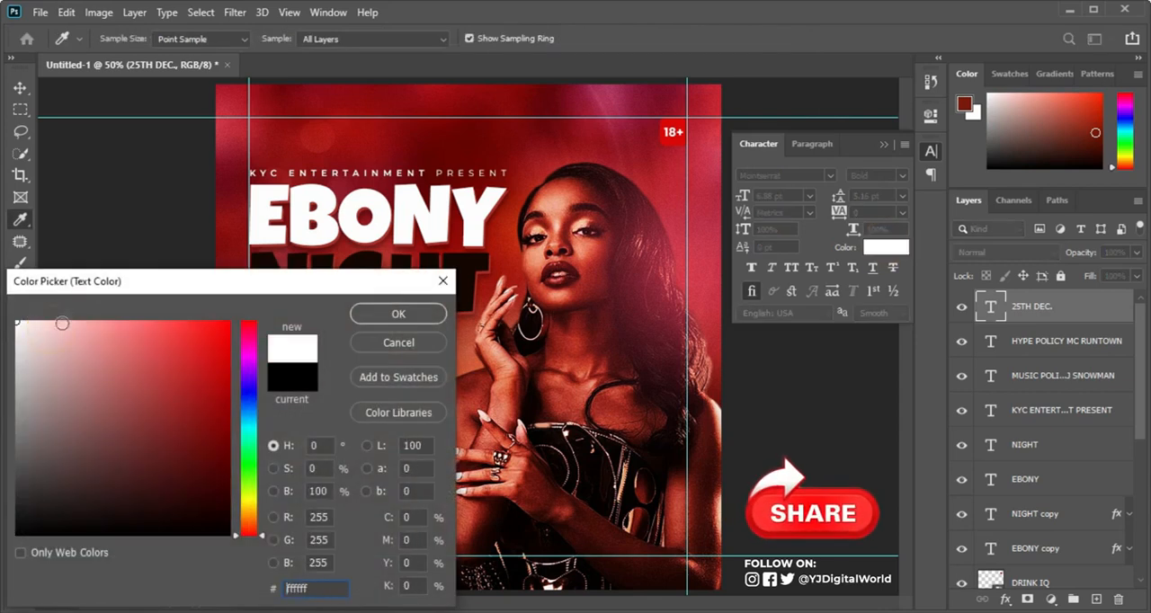
left_click(362, 317)
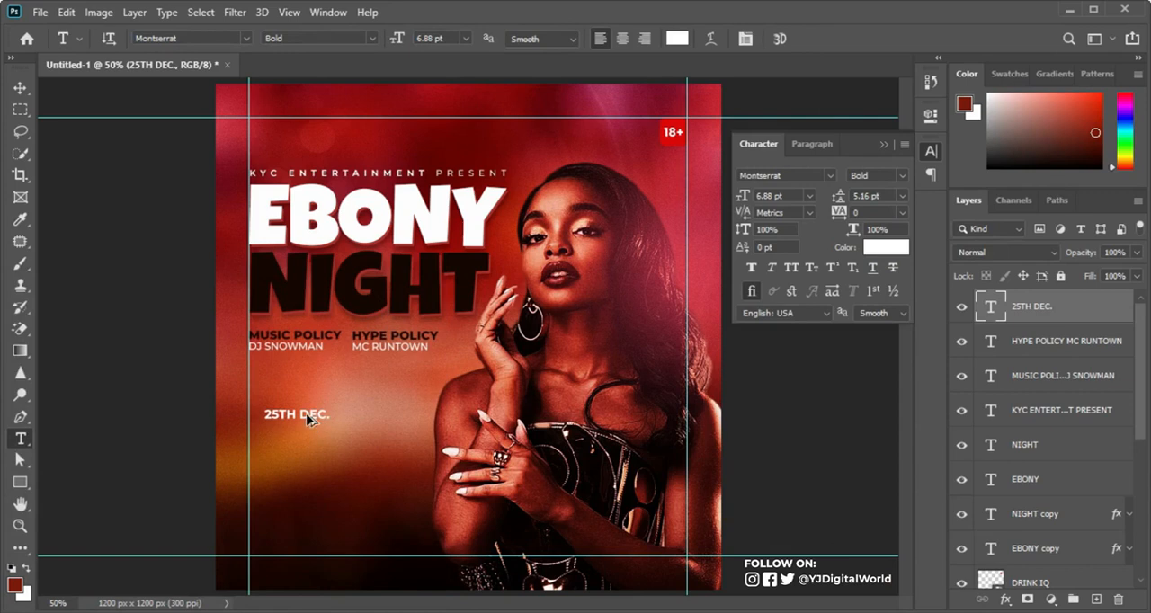
Step: Duplicate the 25TH DEC. text to its right and replace the copy's text with 10PM
left_click_drag(308, 418, 343, 420)
left_click_drag(377, 413, 385, 419)
left_click(382, 421)
key("ctrl+a")
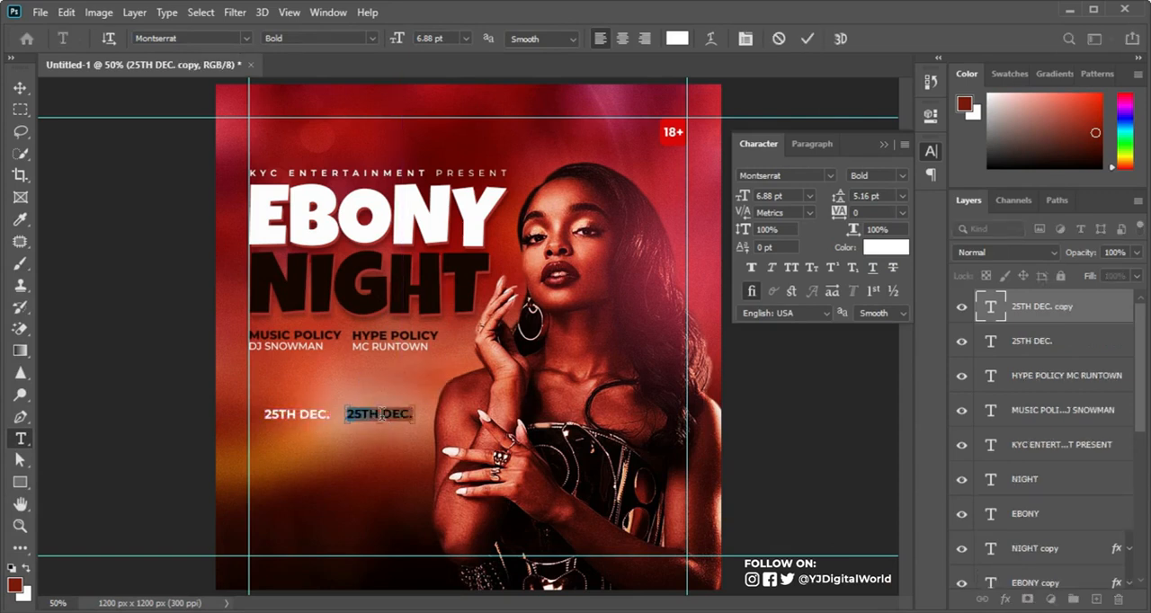
type("10PM")
key("ctrl+Return")
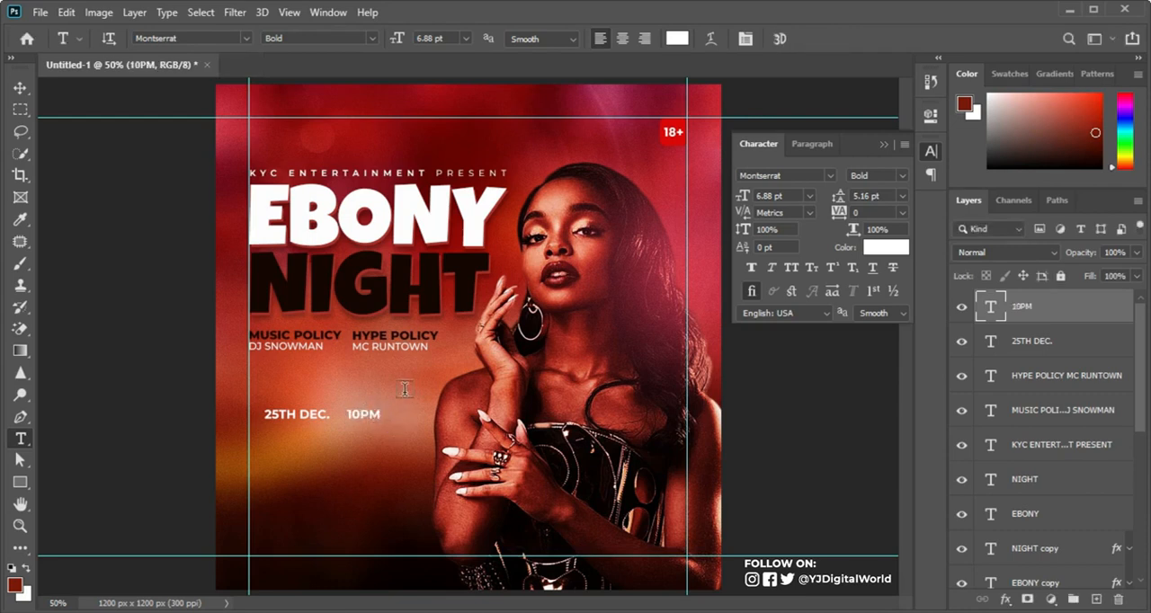
Step: Draw a rectangle about 220 by 58 px below the policy lines from the left guide, and stack its layer beneath 25TH DEC
left_click(21, 486)
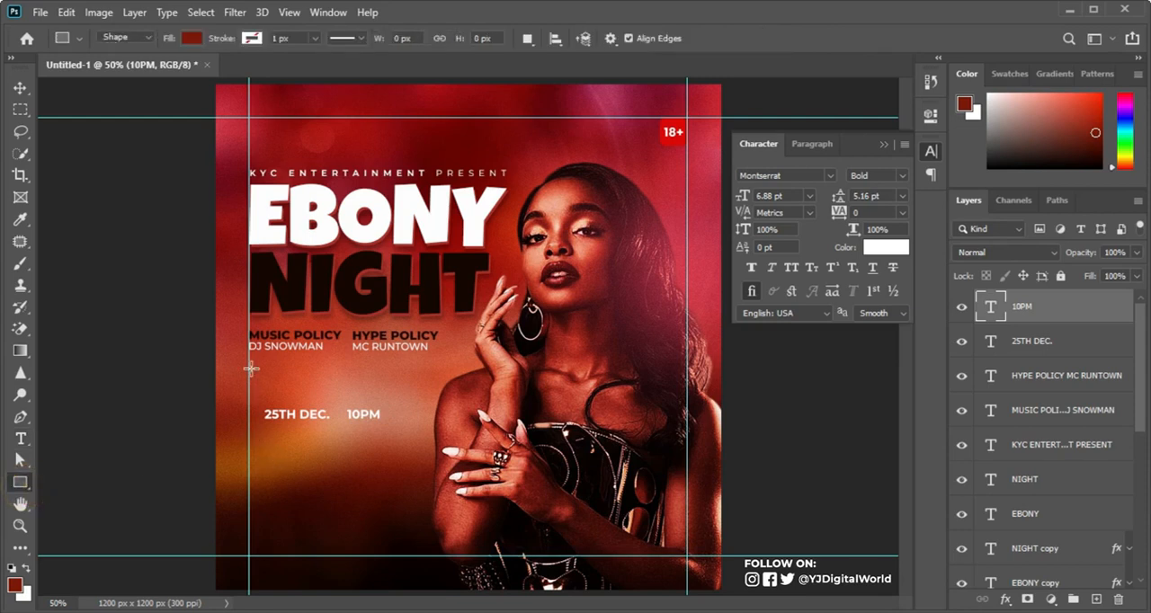
left_click_drag(248, 368, 341, 393)
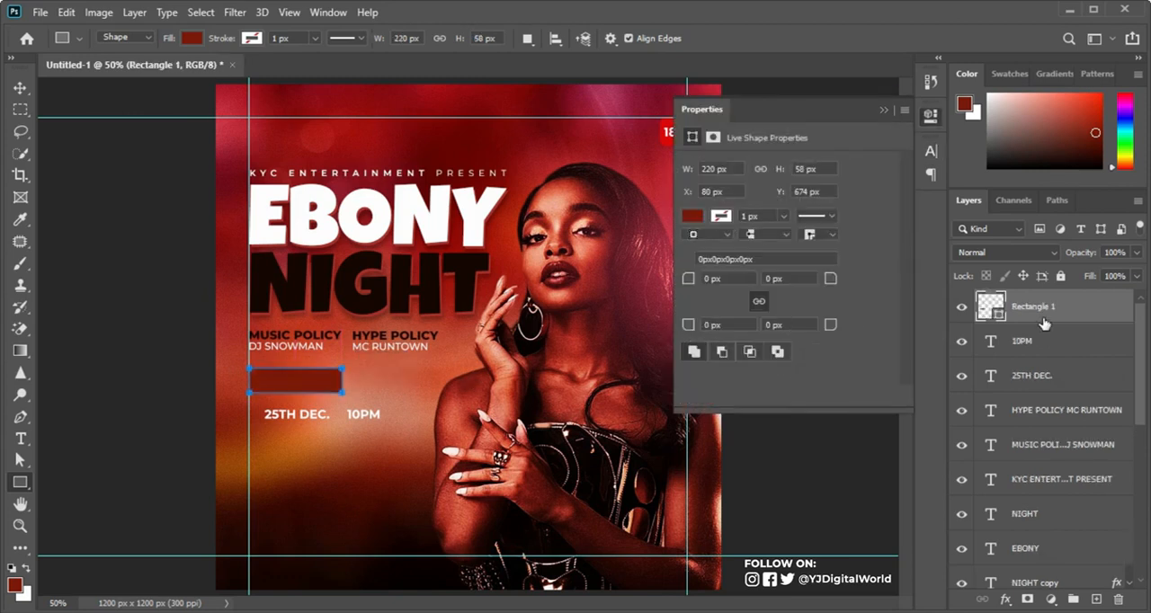
left_click_drag(1079, 316, 1067, 374)
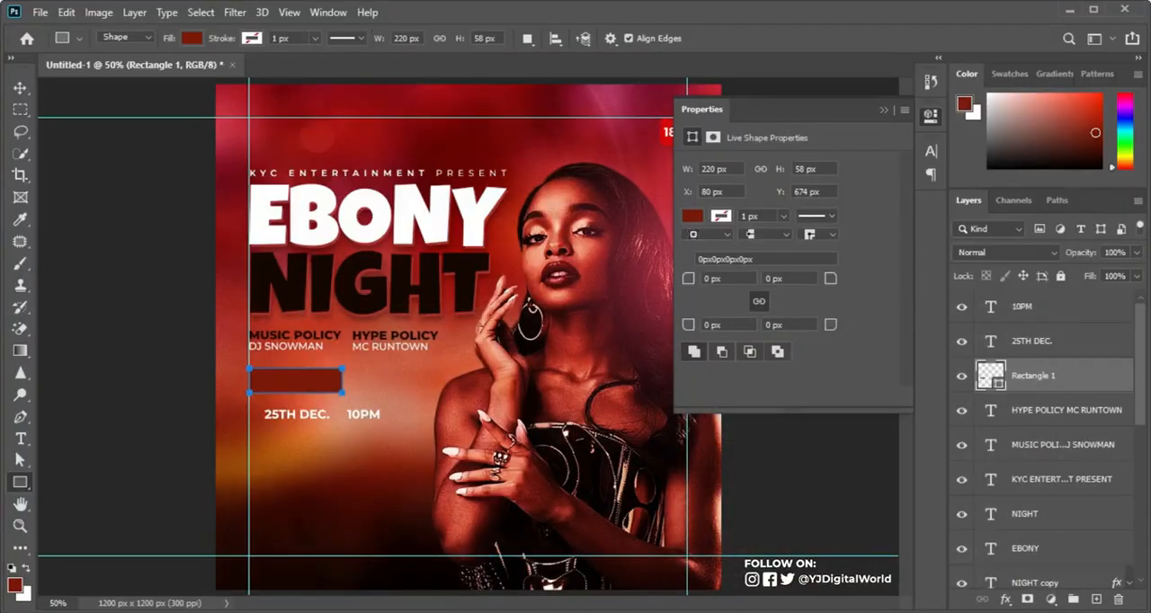
Step: Copy the DATE colour code 3a1105 from the Notepad text and apply it as the rectangle's fill
key("alt+Tab")
left_click_drag(1044, 288, 1050, 406)
left_click(817, 475)
left_click_drag(819, 474, 863, 474)
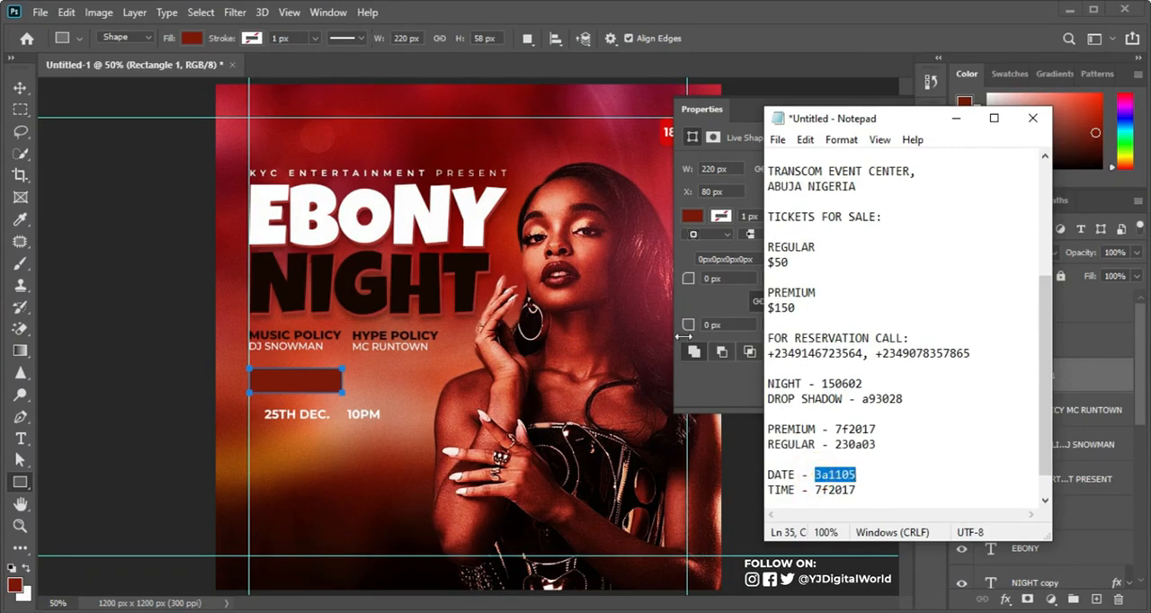
left_click(704, 241)
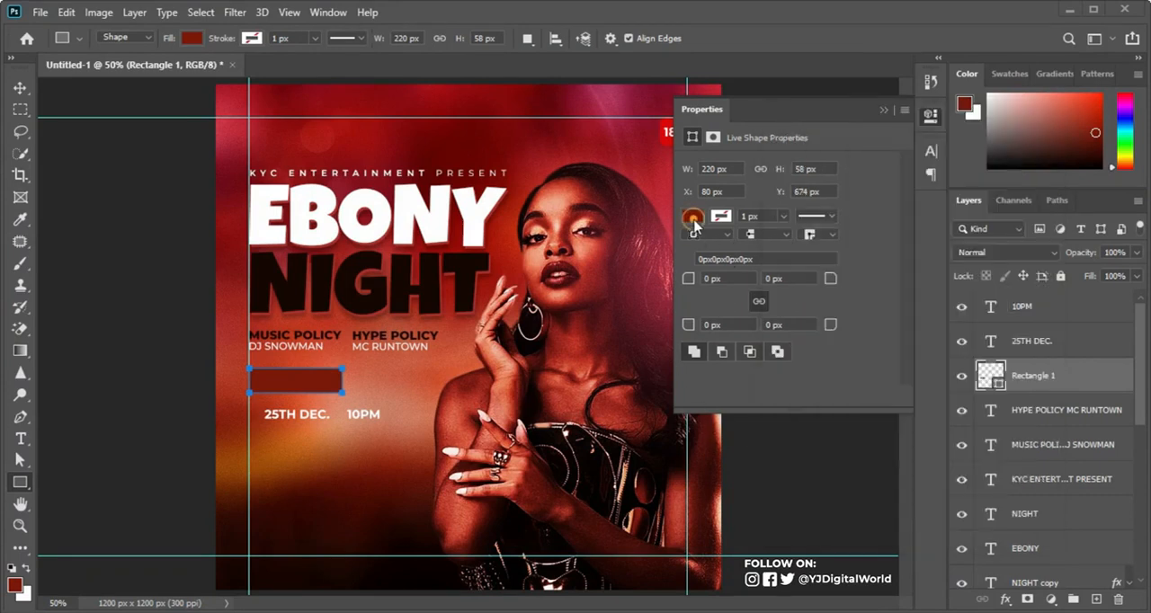
double_click(998, 381)
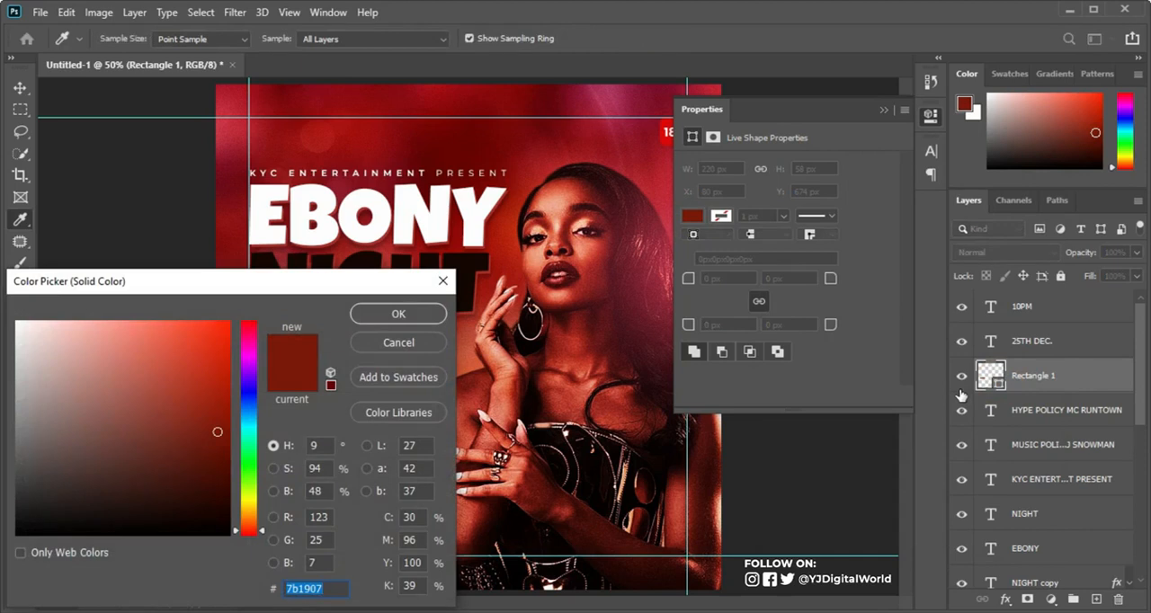
key("ctrl+v")
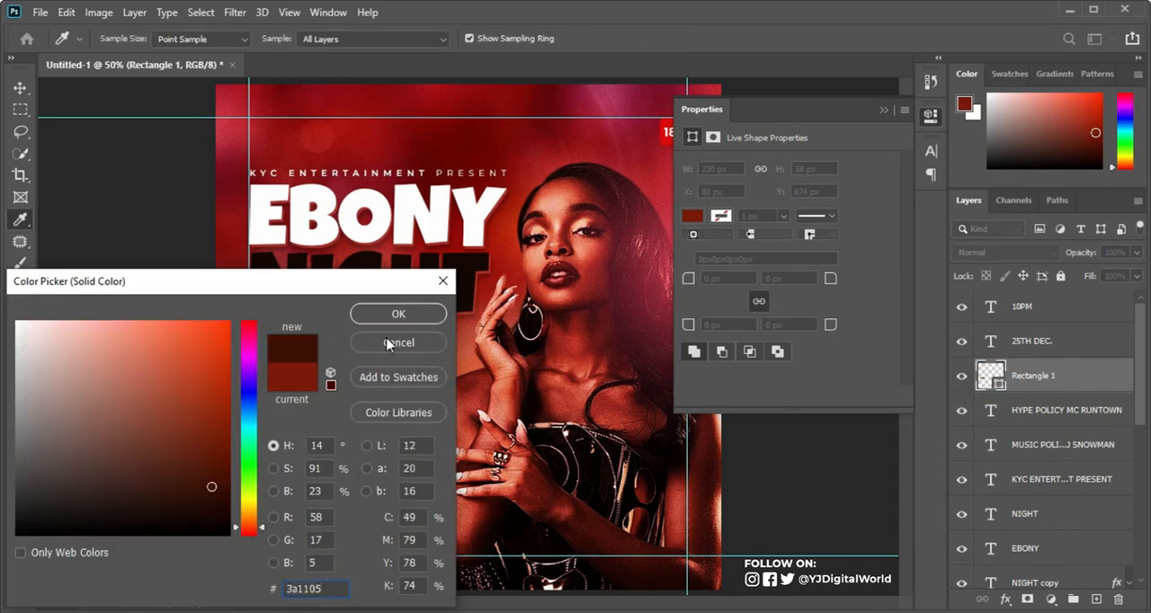
left_click(409, 312)
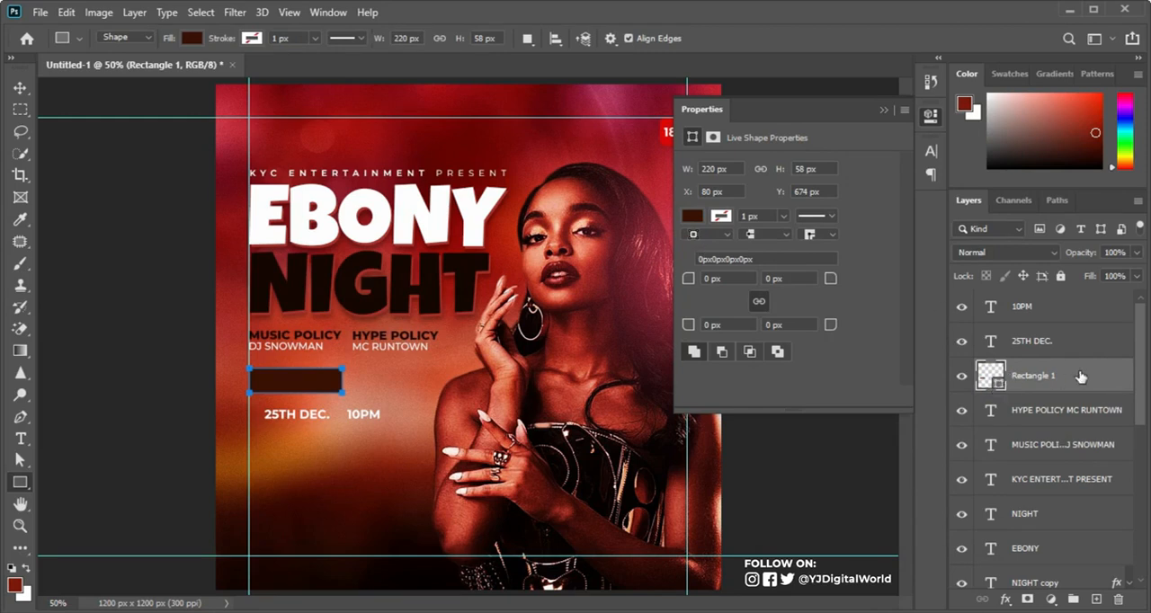
Step: Centre the 25TH DEC. text horizontally and vertically on the dark rectangle, and clear the selection
left_click(999, 384, "ctrl")
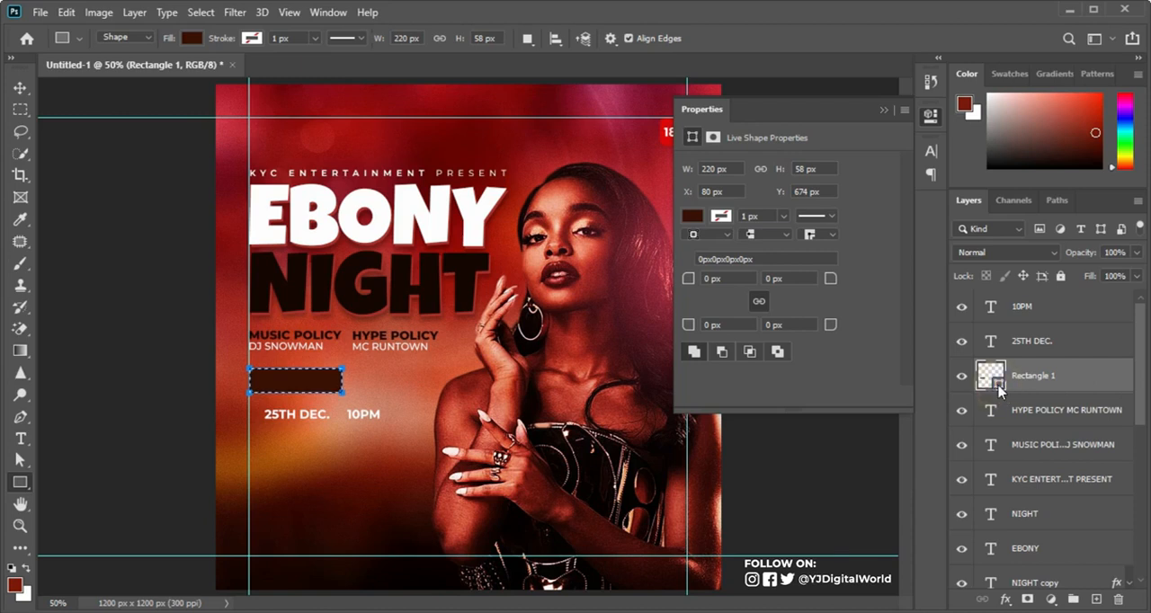
left_click(1067, 343)
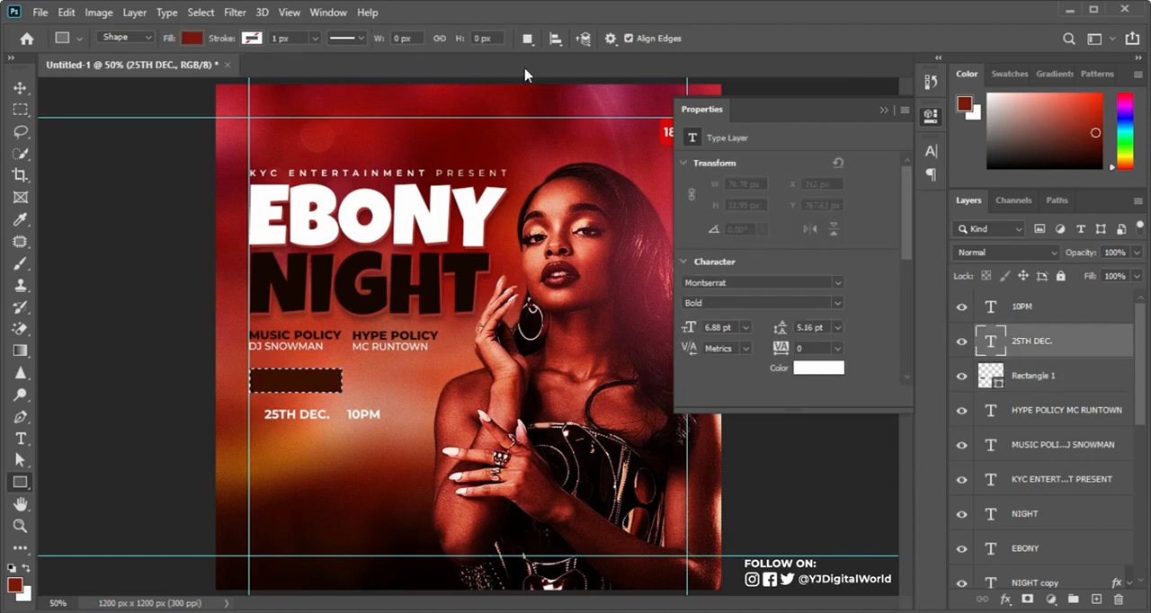
key("v")
left_click(388, 39)
left_click(495, 39)
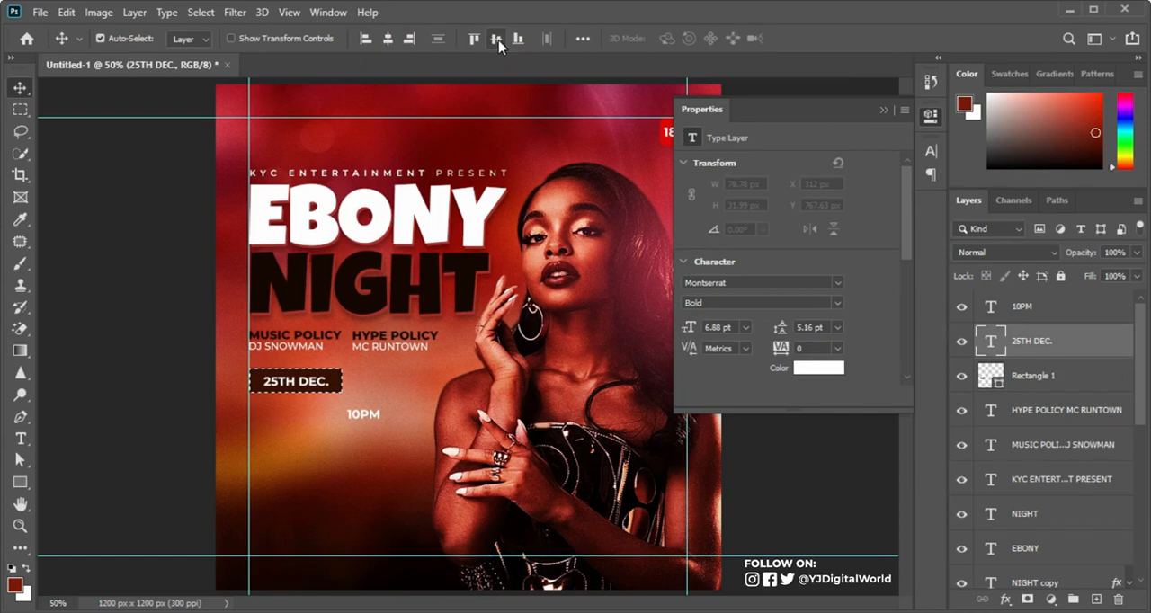
key("ctrl+d")
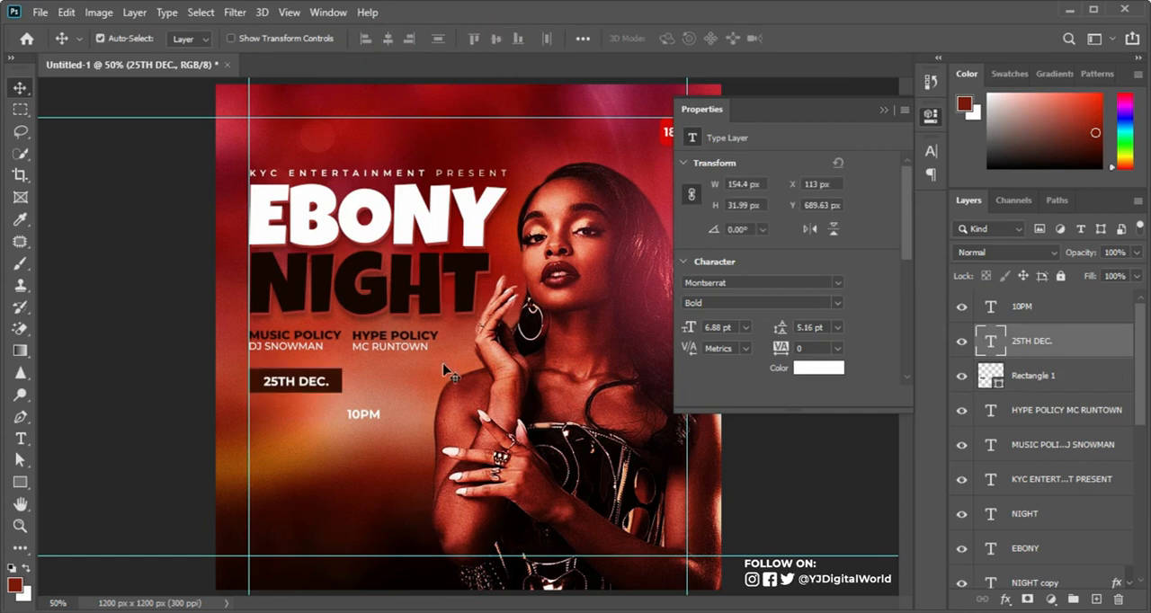
Step: Duplicate the date rectangle directly to its right and narrow the copy to about 127 px wide
left_click(335, 378)
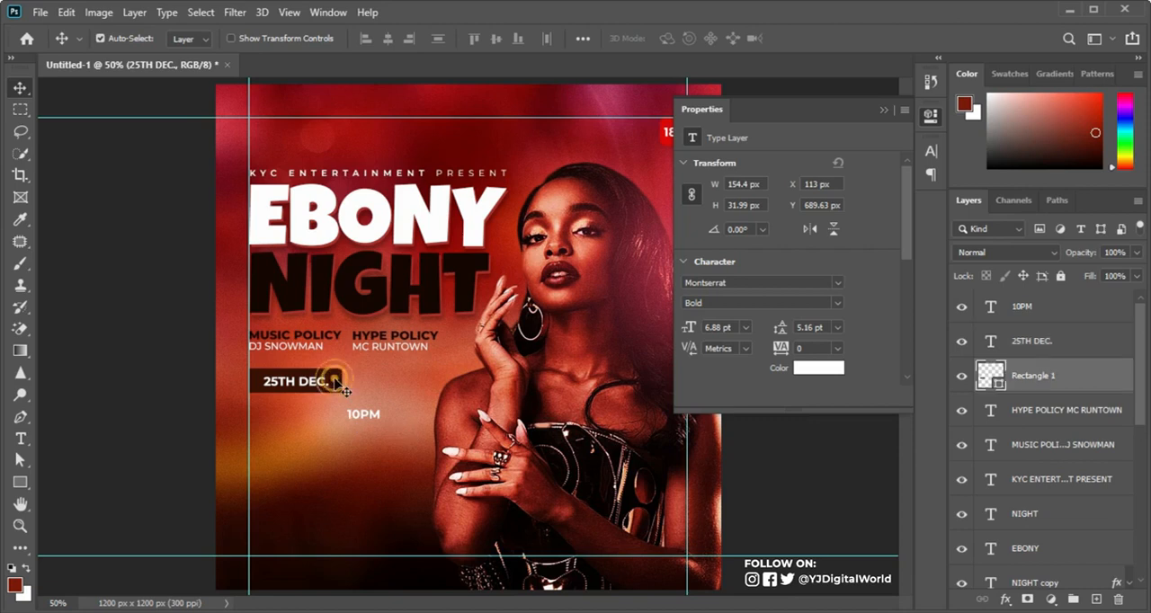
key("ctrl+j")
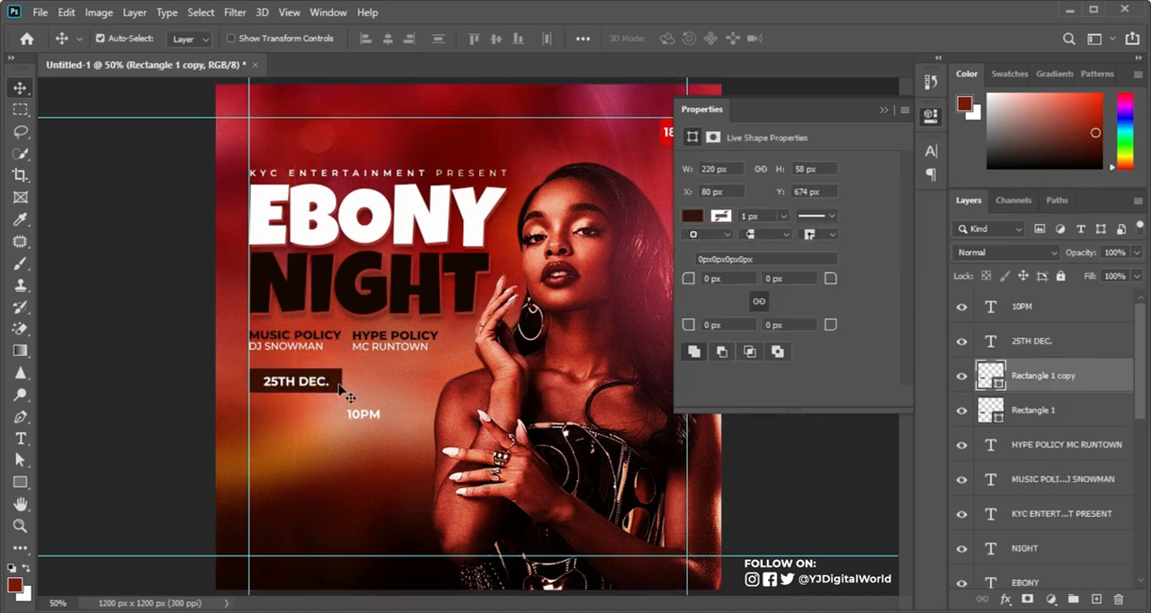
left_click_drag(340, 388, 394, 384)
key("ctrl+t")
key("Return")
Step: Copy the TIME colour code 7f2017 from Notepad and apply it as the narrower rectangle's fill
key("alt+Tab")
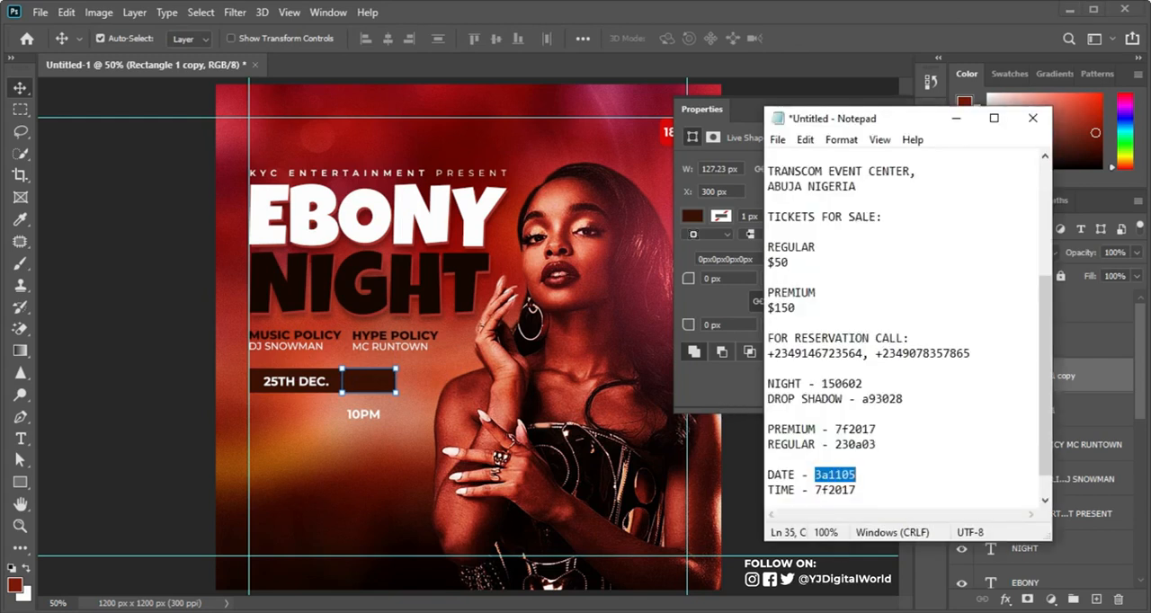
left_click_drag(815, 490, 886, 491)
key("ctrl+c")
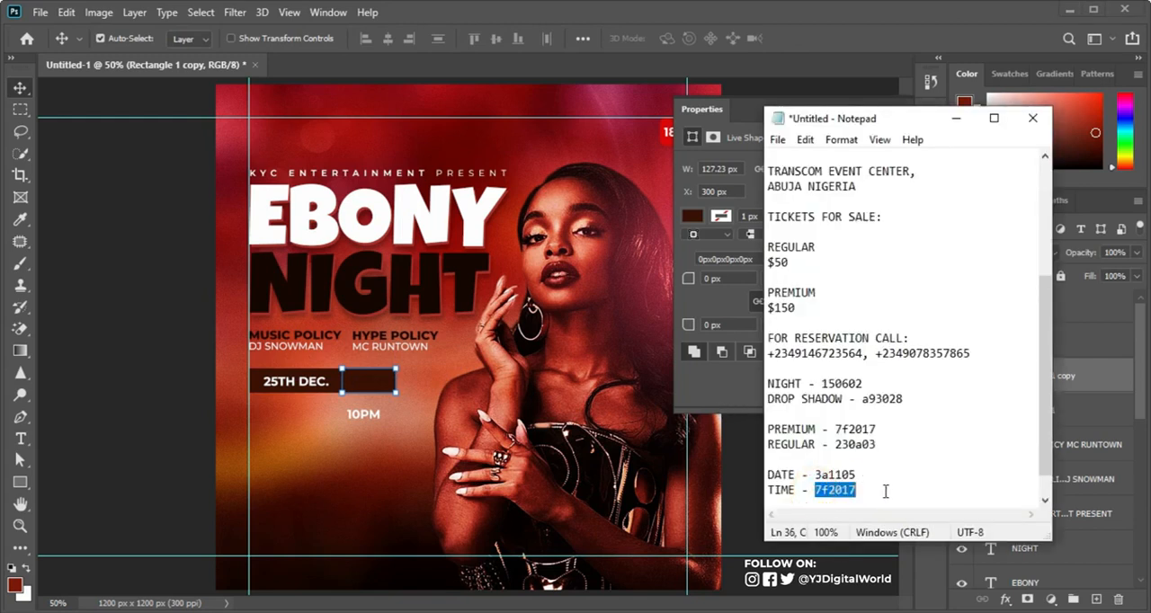
left_click(627, 7)
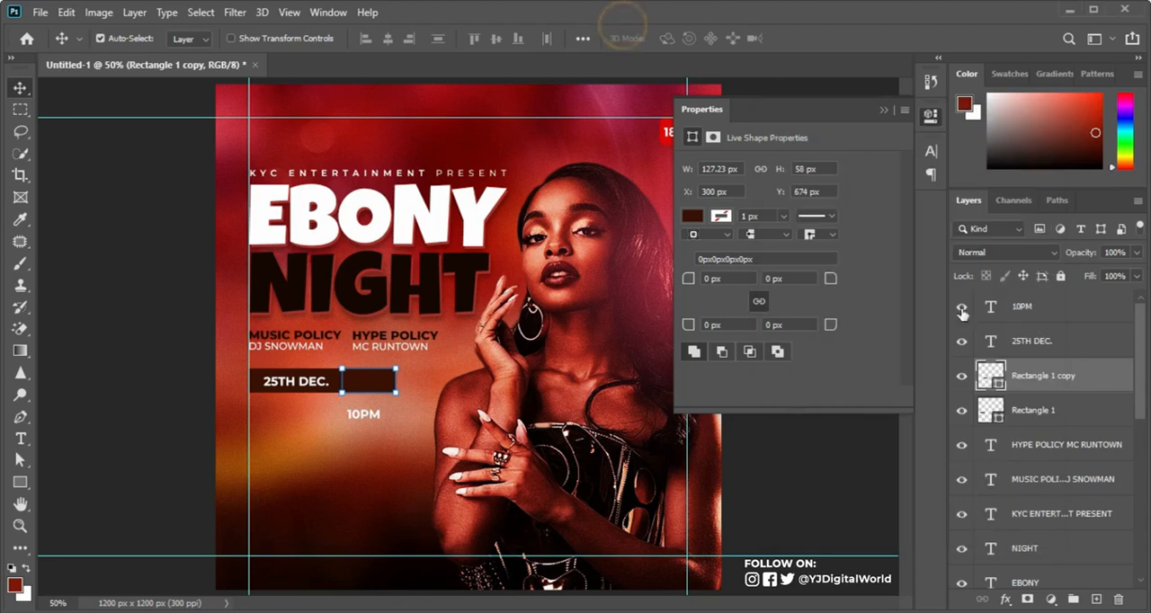
double_click(1000, 384)
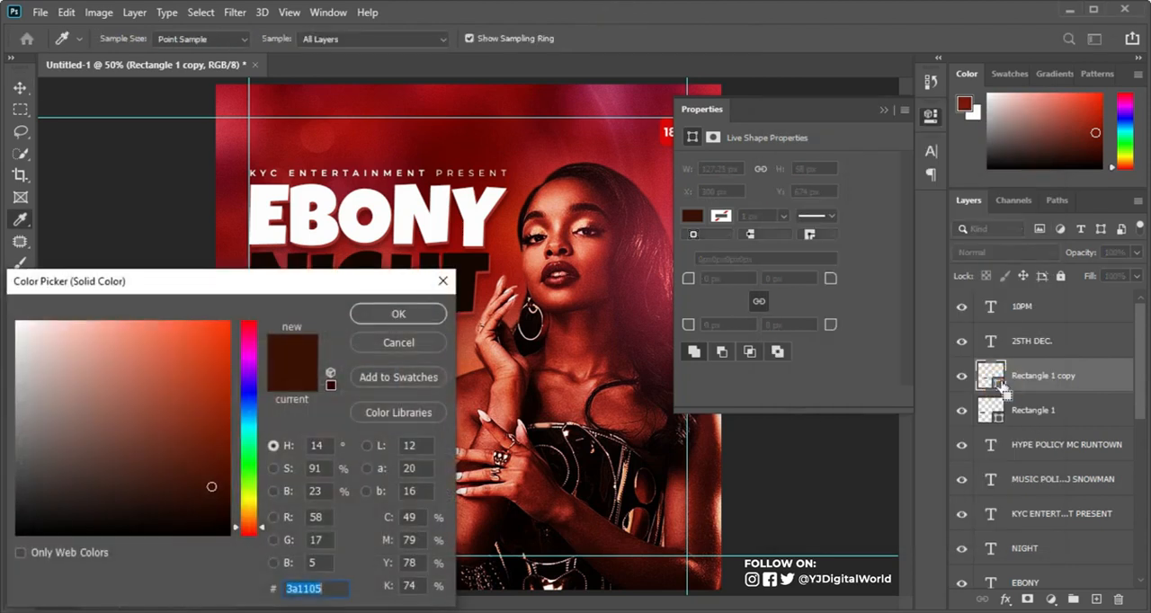
key("ctrl+v")
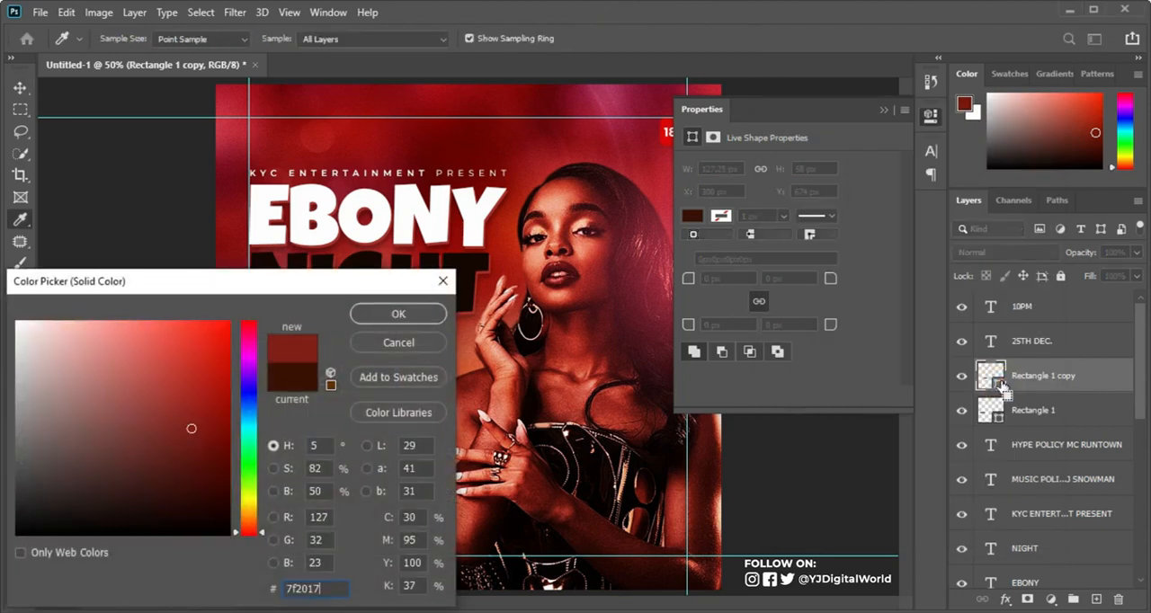
left_click(397, 314)
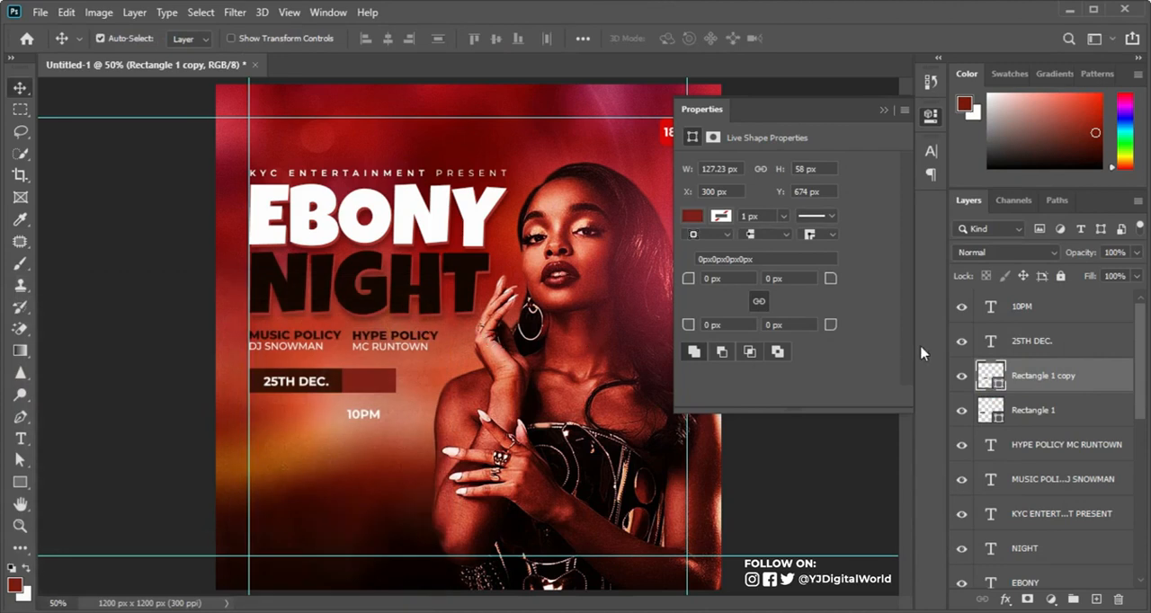
Step: Centre the 10PM text horizontally and vertically on the red rectangle, and clear the selection
left_click(1001, 385, "ctrl")
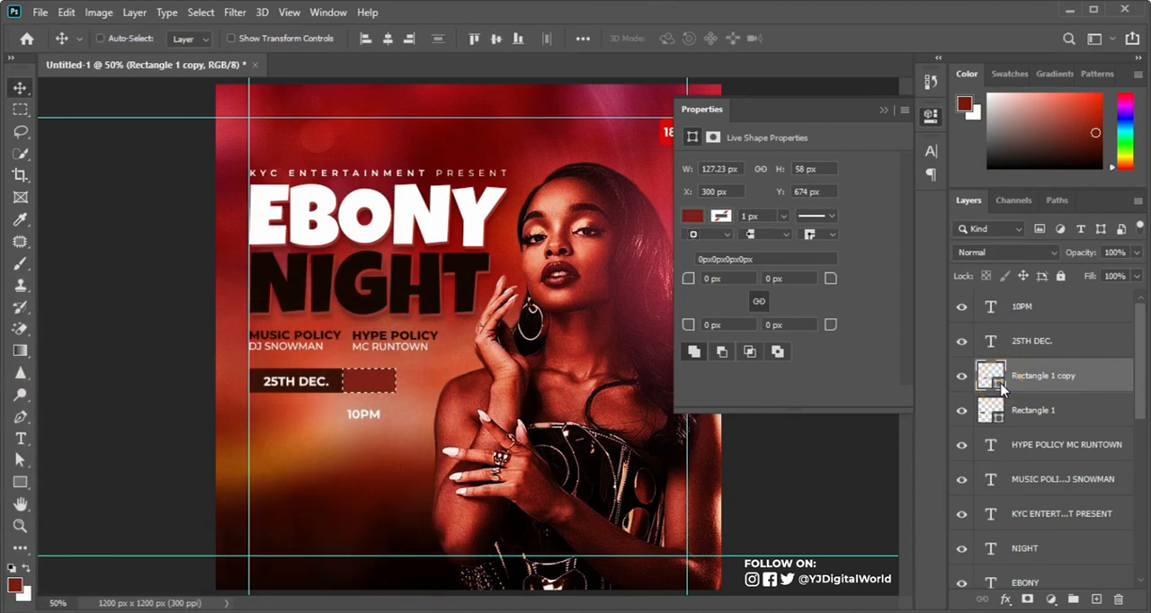
left_click(1070, 310)
left_click(387, 39)
left_click(495, 38)
key("ctrl+d")
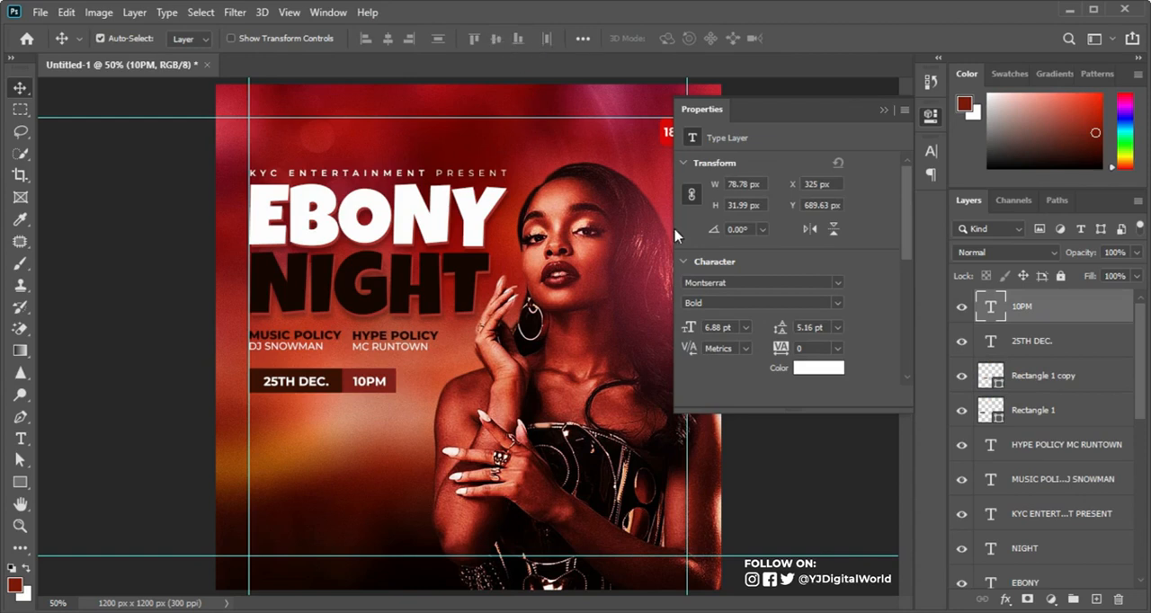
Step: Group the 10PM and 25TH DEC. texts with both rectangles and name the group DATE N TIME
left_click(1089, 410, "shift")
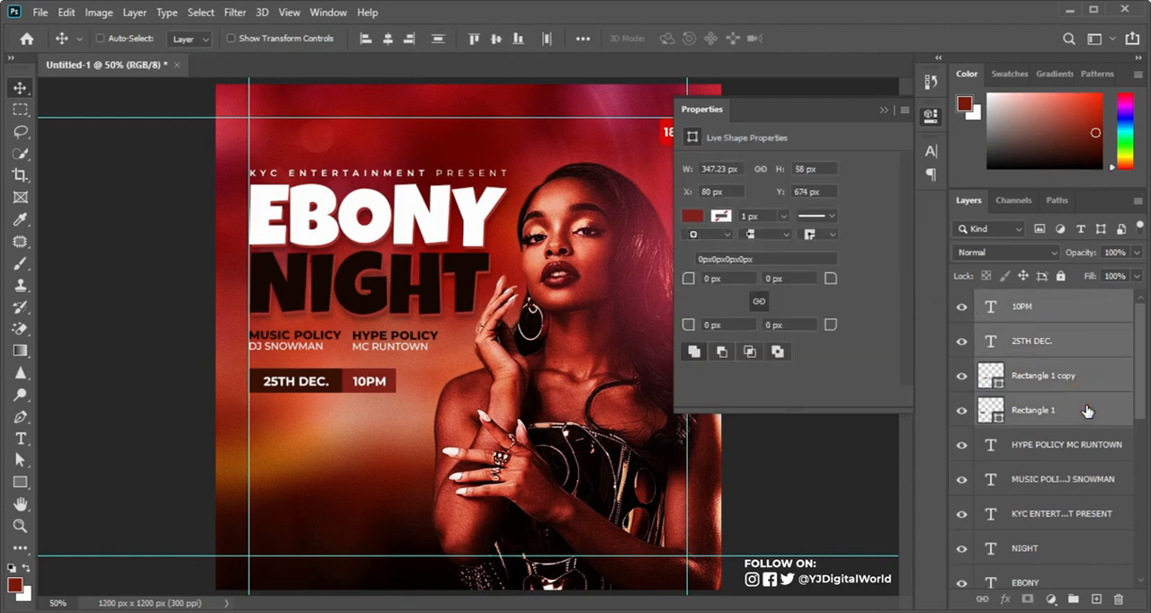
key("ctrl+g")
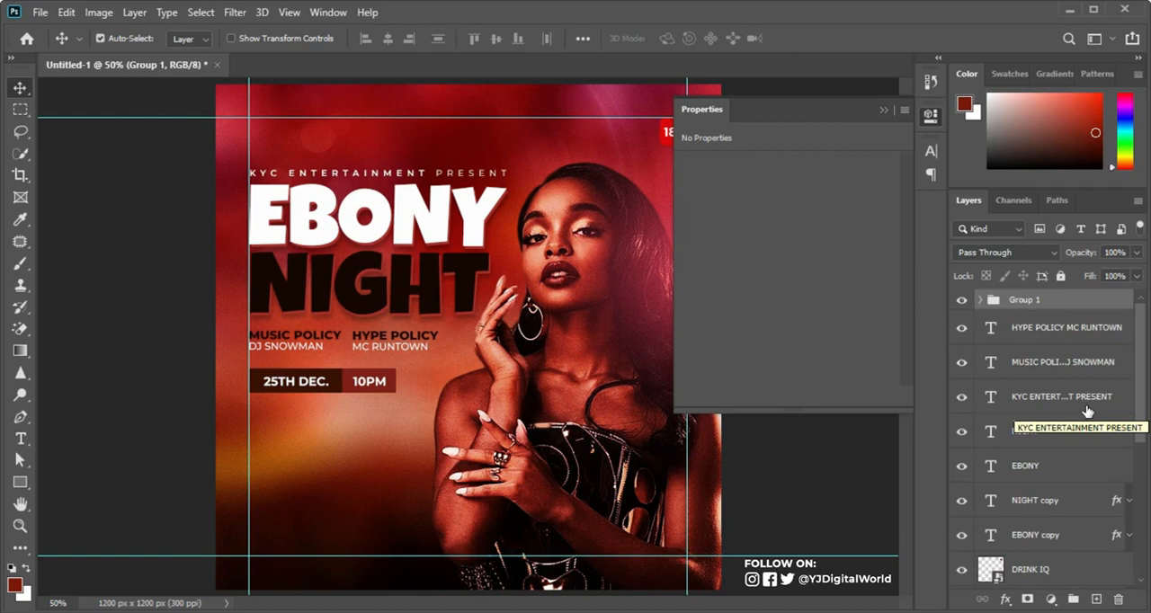
double_click(1026, 301)
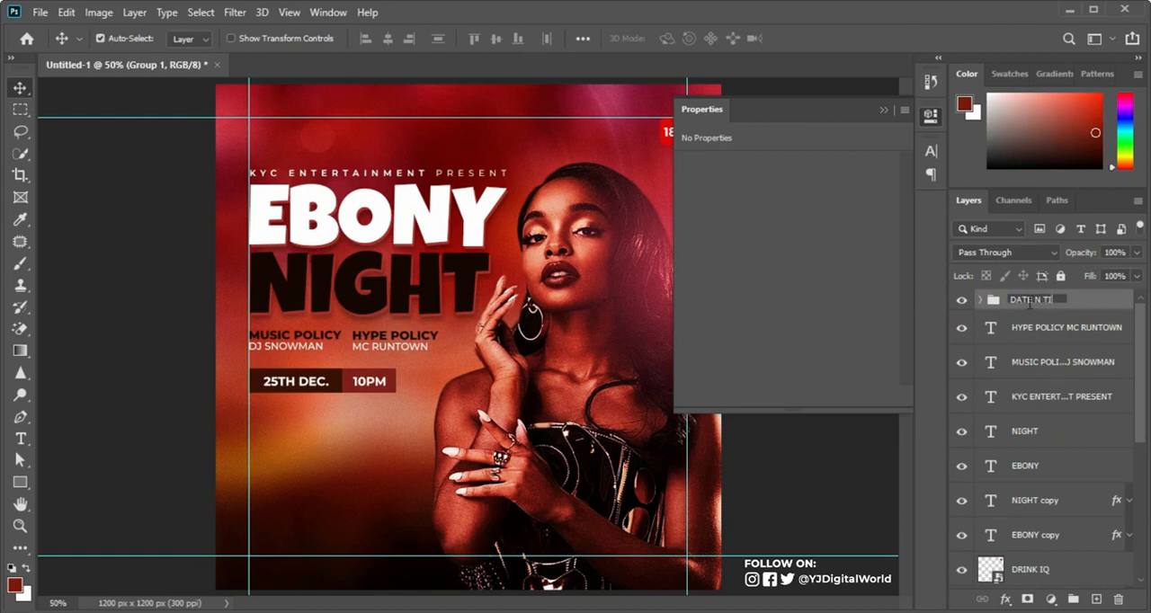
key("Return")
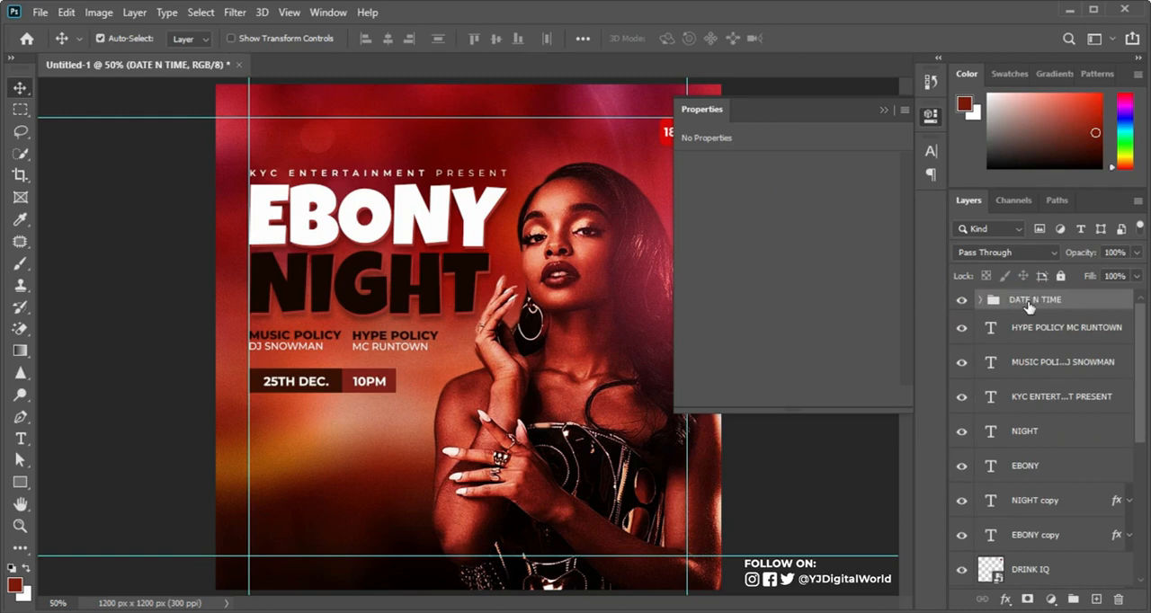
Step: Nudge the DATE N TIME group slightly up toward the policy lines
key("Up")
key("Up")
key("Up")
key("Up")
key("Up")
key("Up")
key("Up")
key("Up")
key("Up")
key("Up")
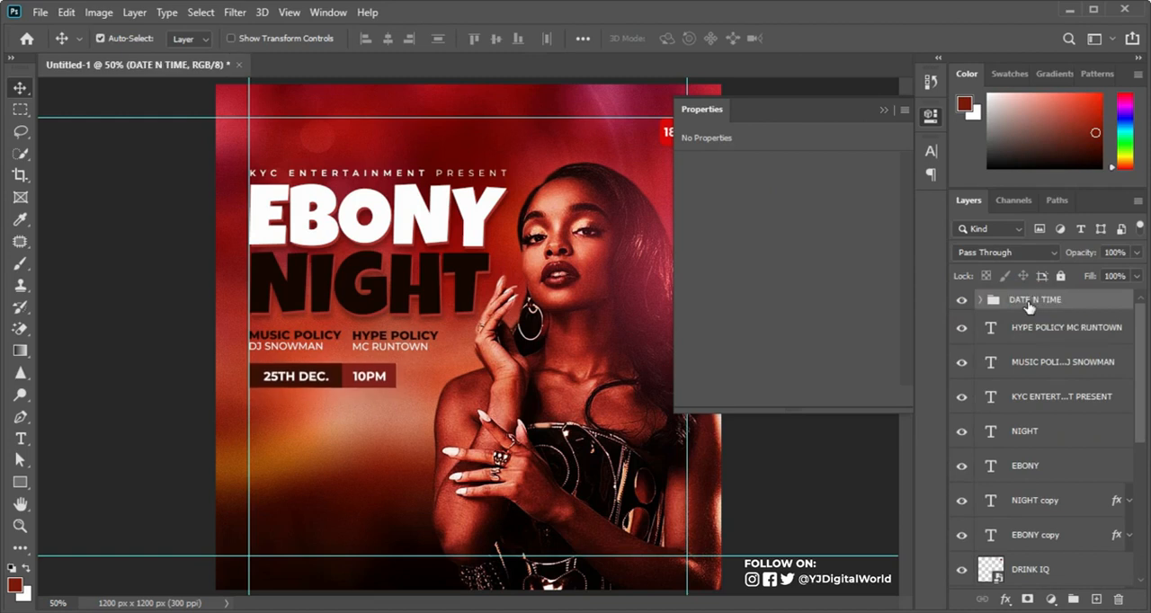
key("Down")
key("Down")
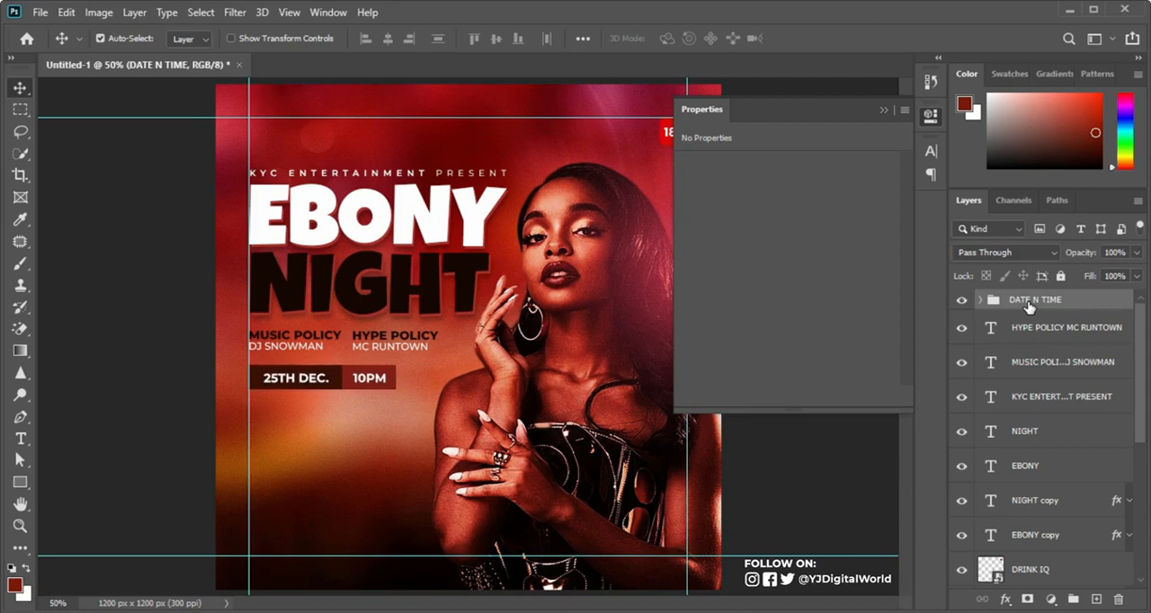
Step: Copy TRANSCOM EVENT CENTER, ABUJA NIGERIA from the Notepad text and add it as a new text layer below the date and time
key("alt+Tab")
left_click_drag(1040, 365, 1040, 328)
left_click_drag(768, 231, 880, 249)
key("ctrl+c")
key("alt+Tab")
key("t")
left_click(276, 436)
key("ctrl+v")
key("ctrl+Return")
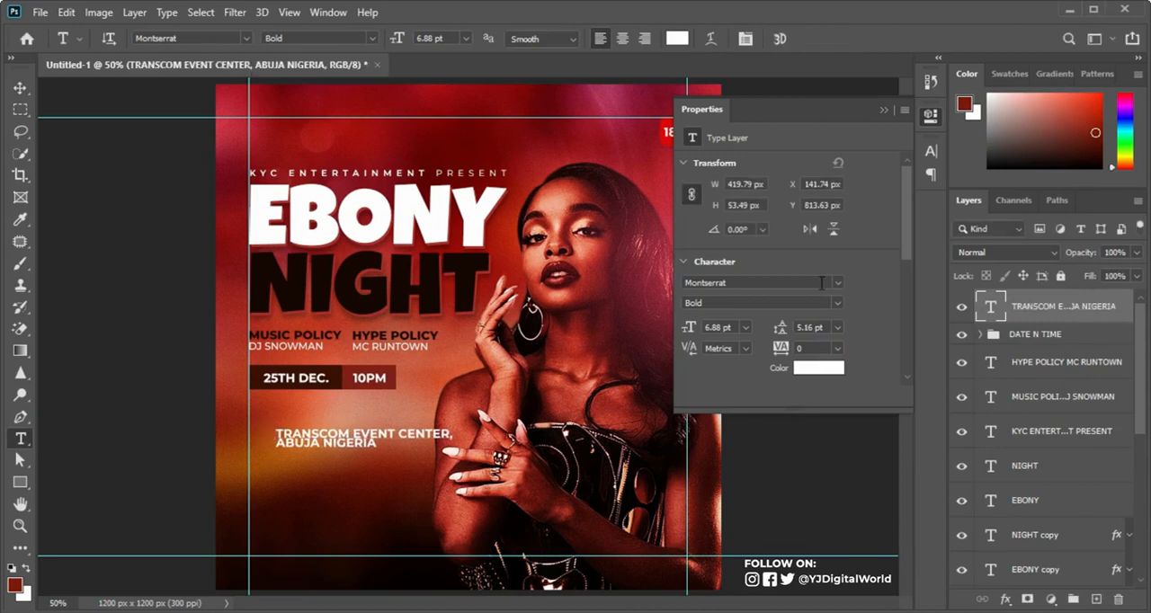
Step: Set the venue text's leading to 9.16 pt, and format the ABUJA NIGERIA line as SemiBold in NIGHT's dark colour 150602
left_click(930, 151)
left_click_drag(839, 197, 845, 197)
left_click_drag(277, 452, 378, 450)
left_click(885, 248)
left_click(468, 260)
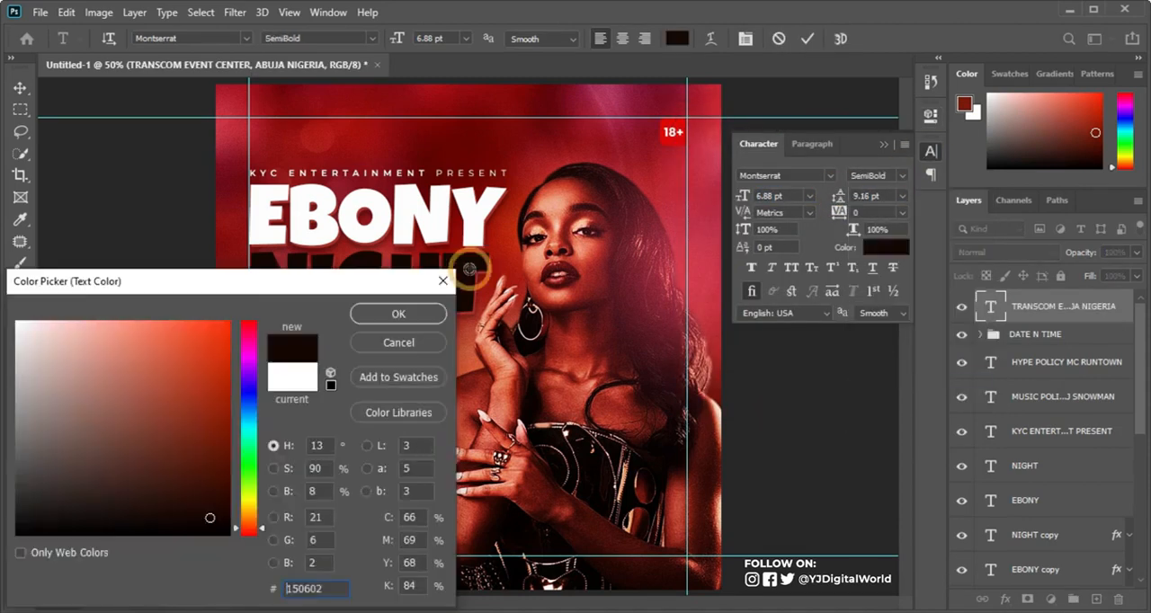
left_click(398, 313)
left_click(807, 38)
Step: Scale the venue text down to 5.82 pt with 6.21 pt leading and position it below the date and time boxes
left_click_drag(838, 197, 835, 196)
left_click(21, 88)
left_click_drag(360, 432, 339, 424)
key("ctrl+t")
mouse_move(433, 442)
left_mouse_down()
mouse_move(406, 431)
mouse_move(424, 440)
left_mouse_up()
left_click_drag(409, 434, 417, 434)
key("Return")
left_click_drag(837, 197, 838, 197)
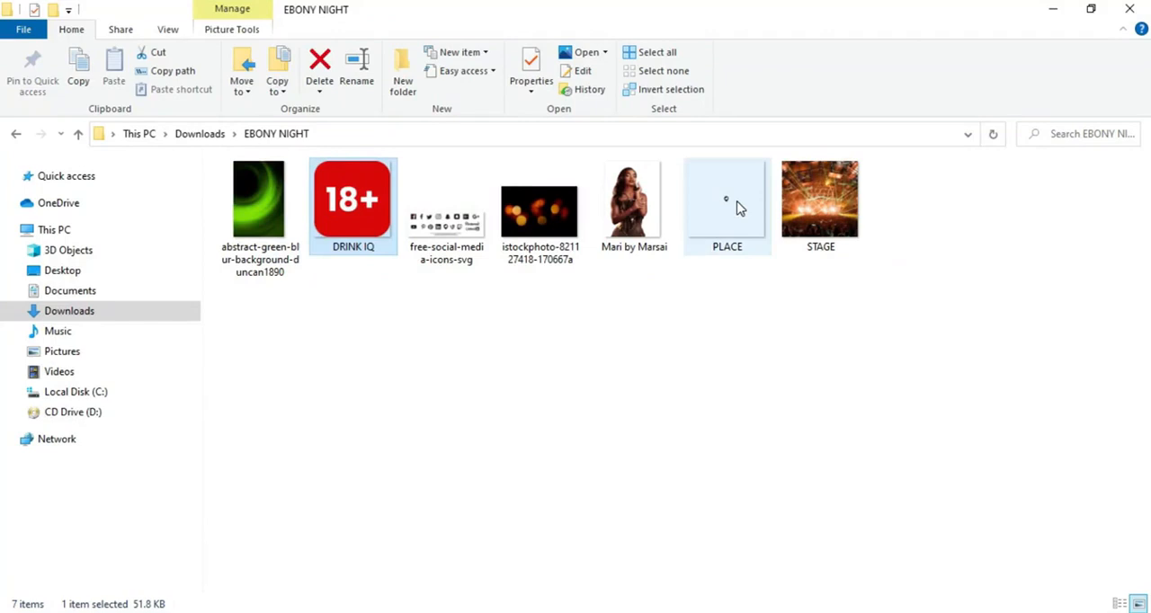
Step: Place the PLACE location pin image on the flyer and give it a white ffffff Color Overlay
left_click_drag(732, 203, 460, 445)
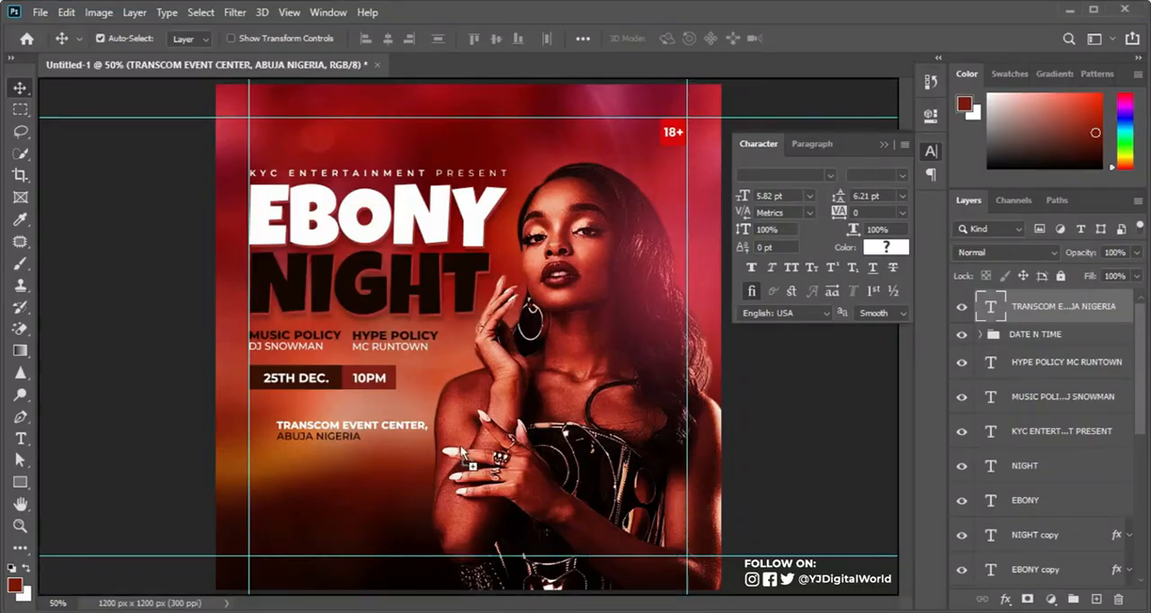
double_click(477, 369)
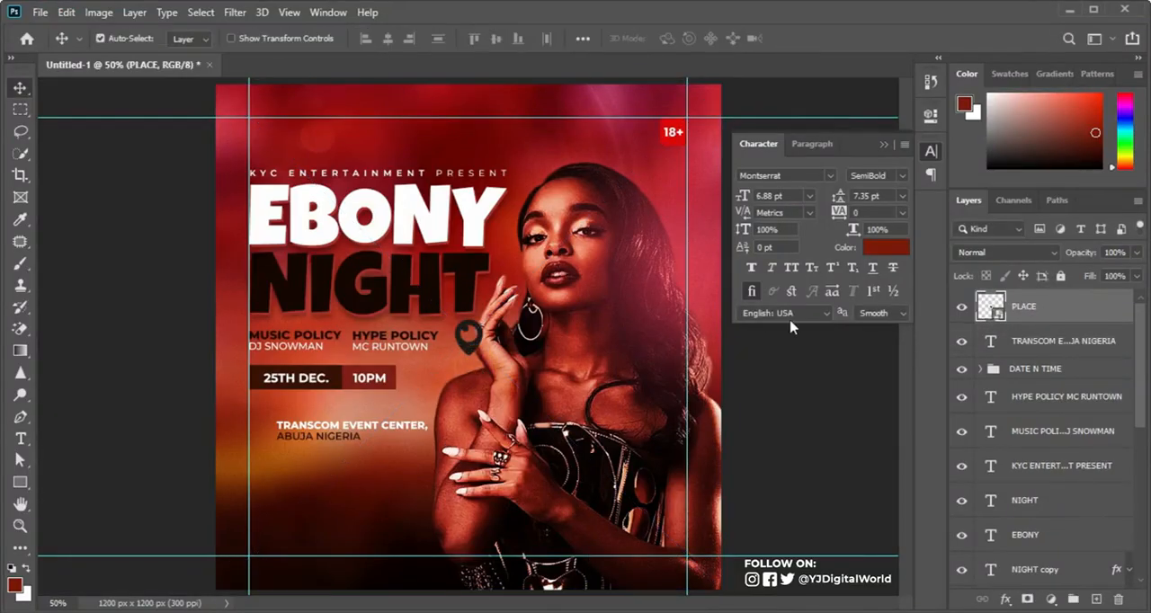
double_click(1090, 312)
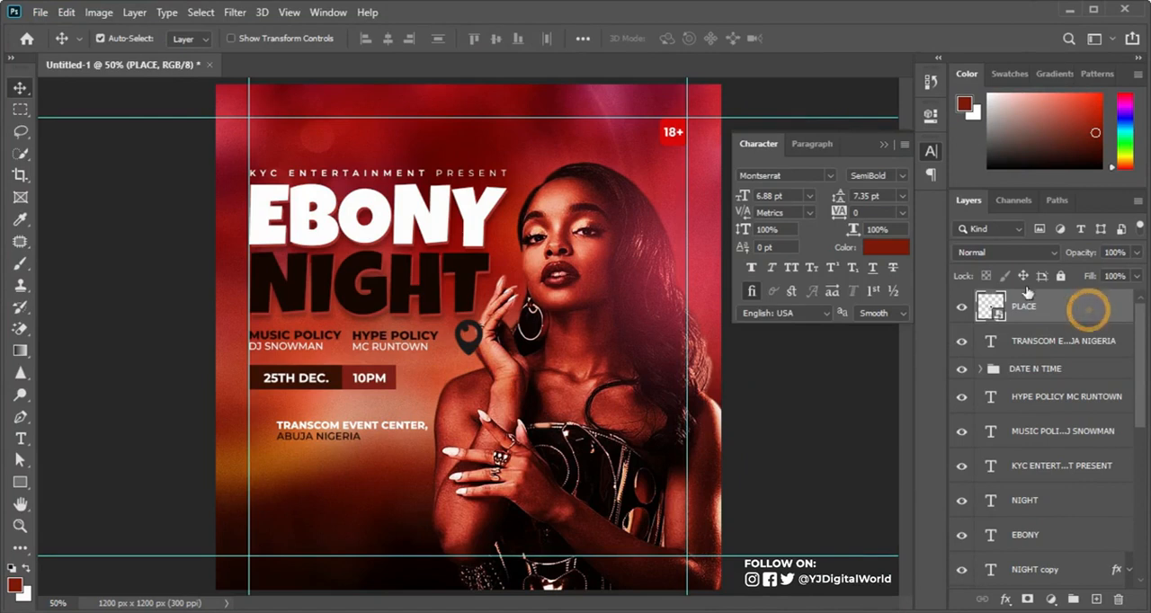
left_click(525, 389)
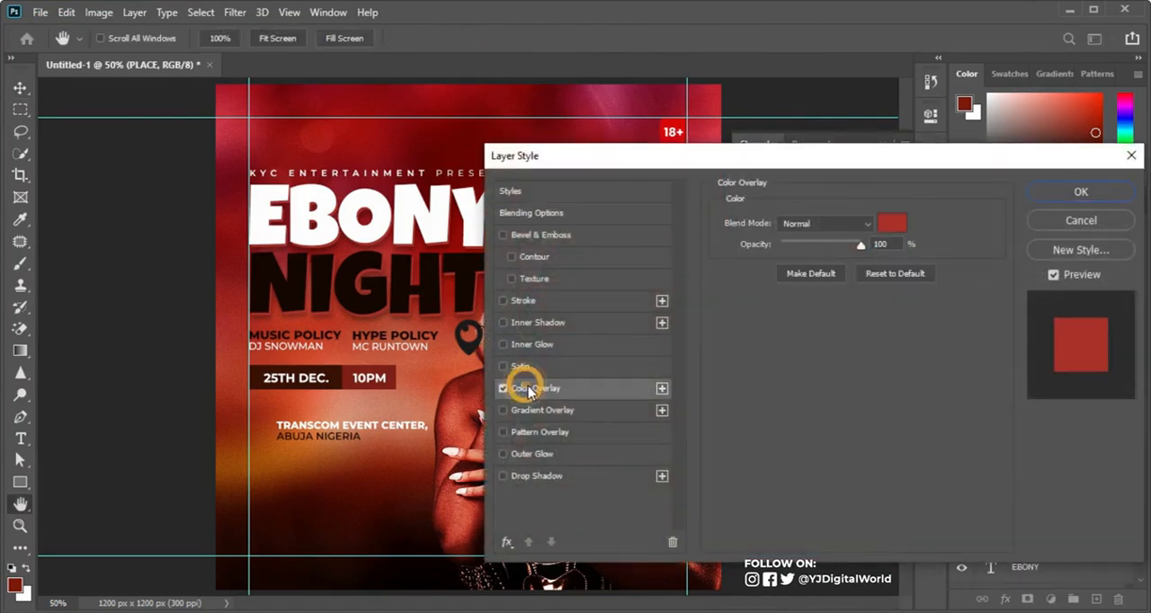
left_click(893, 223)
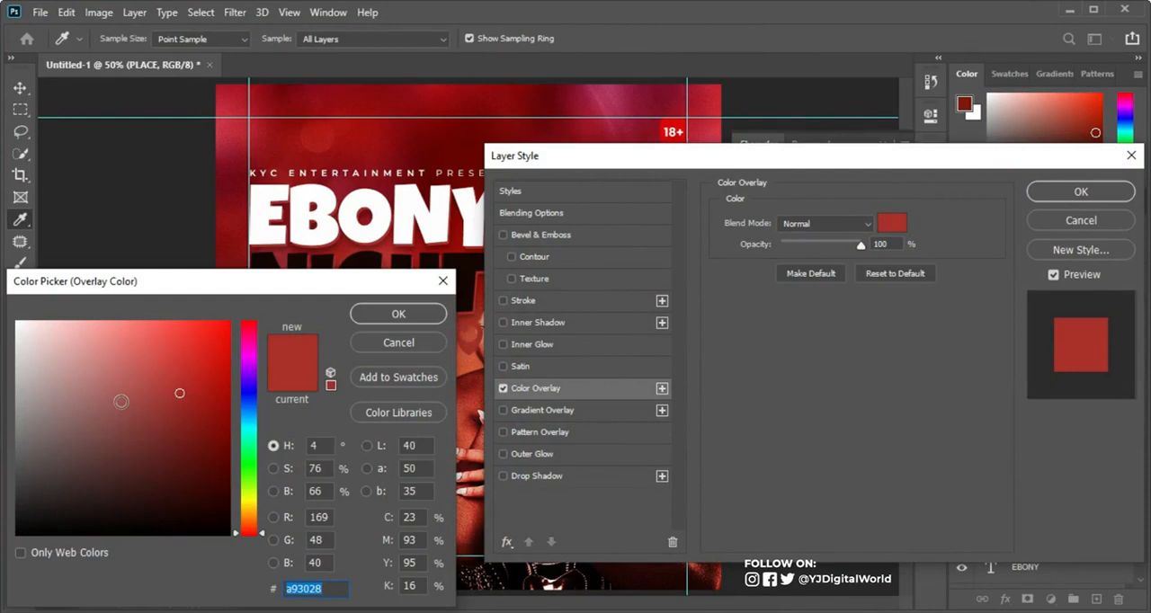
type("ffffff")
left_click(398, 314)
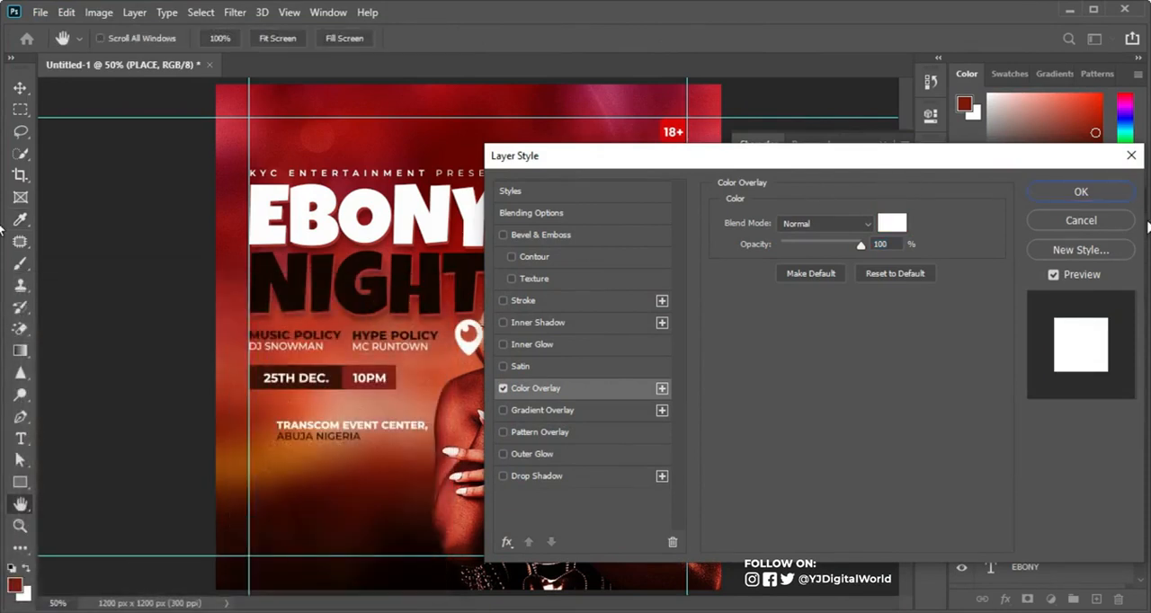
left_click(1114, 192)
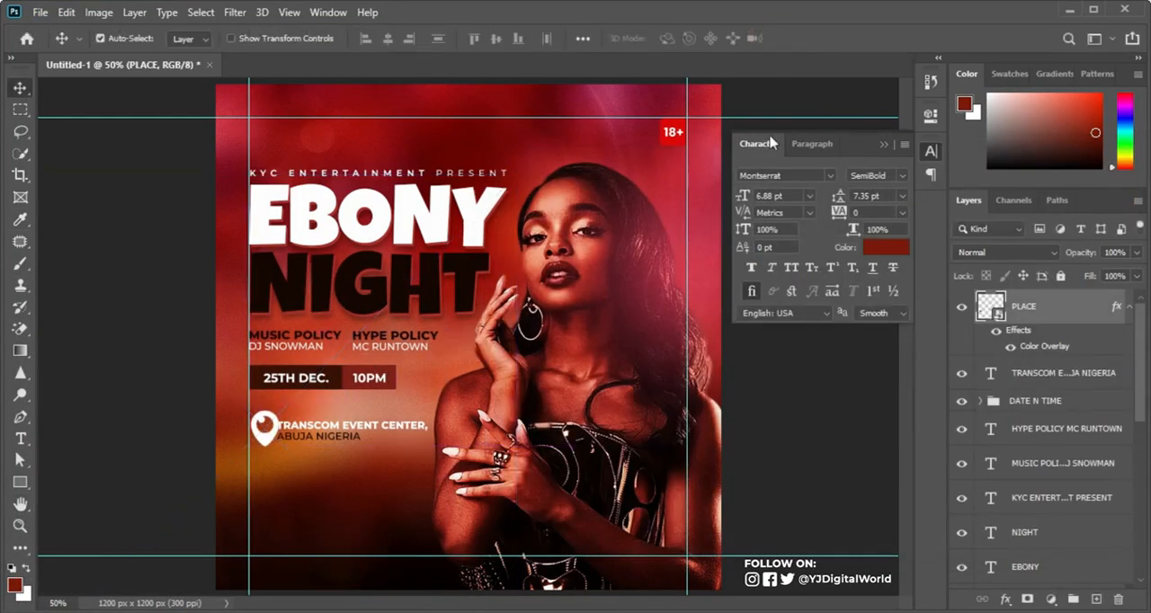
Step: Move the venue text closer to the pin, and nudge both up toward the date and time row
left_click_drag(321, 430, 313, 432)
left_click(1089, 315, "shift")
key("shift+Up")
key("shift+Up")
Step: Copy TICKETS FOR SALE: from the Notepad text and add it below the venue as a new white text layer
left_click(771, 605)
left_click_drag(768, 278, 882, 278)
key("ctrl+c")
left_click(639, 15)
key("t")
left_click(265, 464)
key("ctrl+v")
left_click(885, 247)
left_click(16, 322)
left_click(399, 313)
Step: Format the TICKETS FOR SALE: line as Montserrat Regular, 5.88 pt with 200 tracking, aligned to the left guide
left_click(792, 176)
type("MONT")
key("Return")
left_click(901, 176)
left_click(884, 271)
left_click_drag(839, 213, 850, 217)
key("v")
left_click_drag(377, 456, 327, 457)
key("ctrl+z")
Step: Duplicate the dark date box, move the copy above all other layers, and place it below the TICKETS FOR SALE: line
left_click(20, 483)
left_click(20, 88)
left_click(334, 380)
key("ctrl+j")
left_click_drag(1075, 535, 1070, 295)
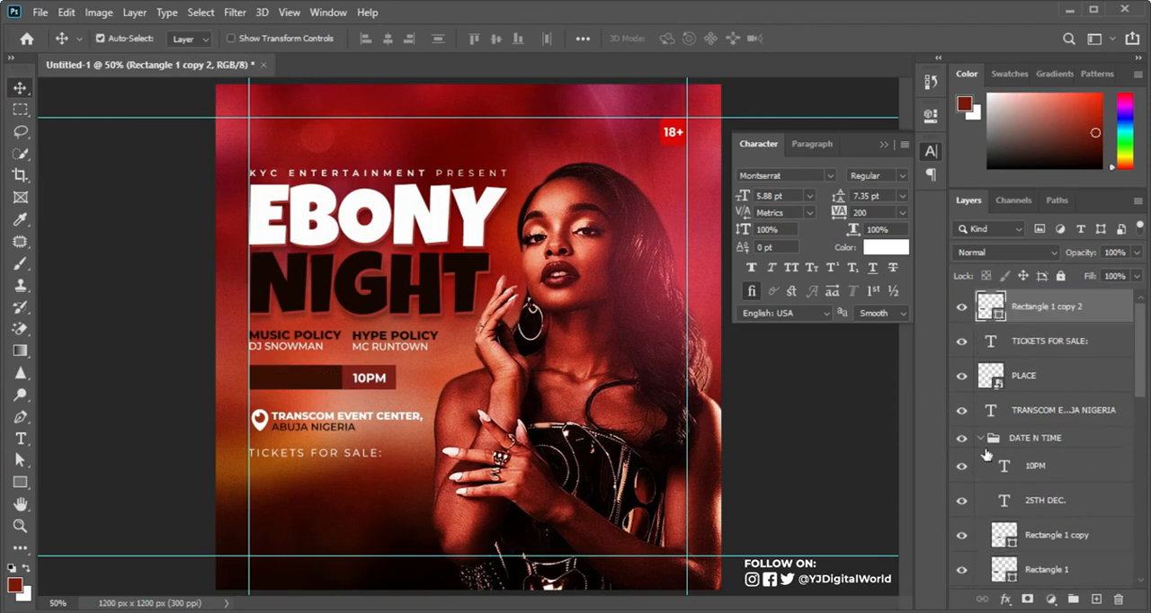
left_click(981, 438)
key("ctrl+t")
left_click_drag(312, 384, 317, 482)
key("Return")
Step: Copy REGULAR from the Notepad text and add it as a new text layer near the ticket box
key("alt+Tab")
left_click_drag(769, 307, 826, 309)
key("alt+Tab")
left_click(23, 439)
left_click(276, 518)
key("ctrl+v")
key("ctrl+Return")
key("alt+Tab")
Step: Duplicate the REGULAR box and resize the copy to about 103 px wide around the $50 text
key("alt+Tab")
triple_click(362, 514)
key("ctrl+v")
key("ctrl+Return")
Step: Set the REGULAR text to Bold with 0 tracking and center it inside the dark ticket box
left_click(902, 176)
left_click(885, 354)
left_click_drag(874, 213, 801, 224)
type("0")
key("Return")
left_click(996, 349, "ctrl")
key("v")
left_click(389, 40)
left_click(496, 41)
left_click(100, 39)
Step: Duplicate the REGULAR text to its right and change the copy to $50
left_click_drag(291, 480, 428, 484)
double_click(378, 479)
type("$50")
key("ctrl+Return")
left_click(1043, 375)
key("ctrl+j")
key("ctrl+t")
left_click_drag(434, 474, 385, 475)
key("Return")
key("alt+Tab")
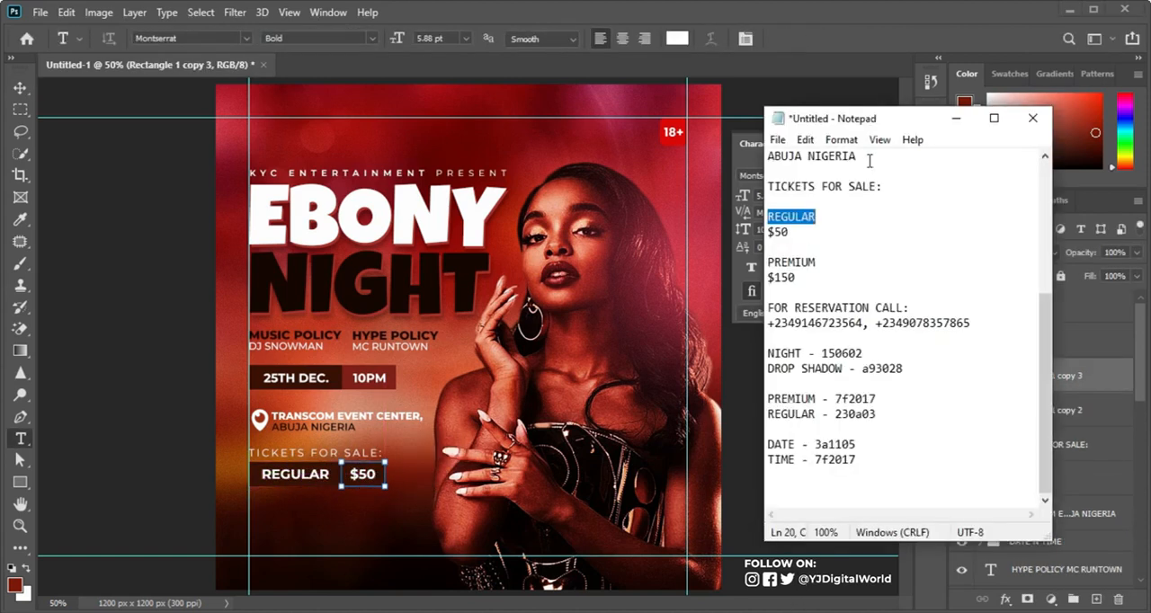
left_click(956, 118)
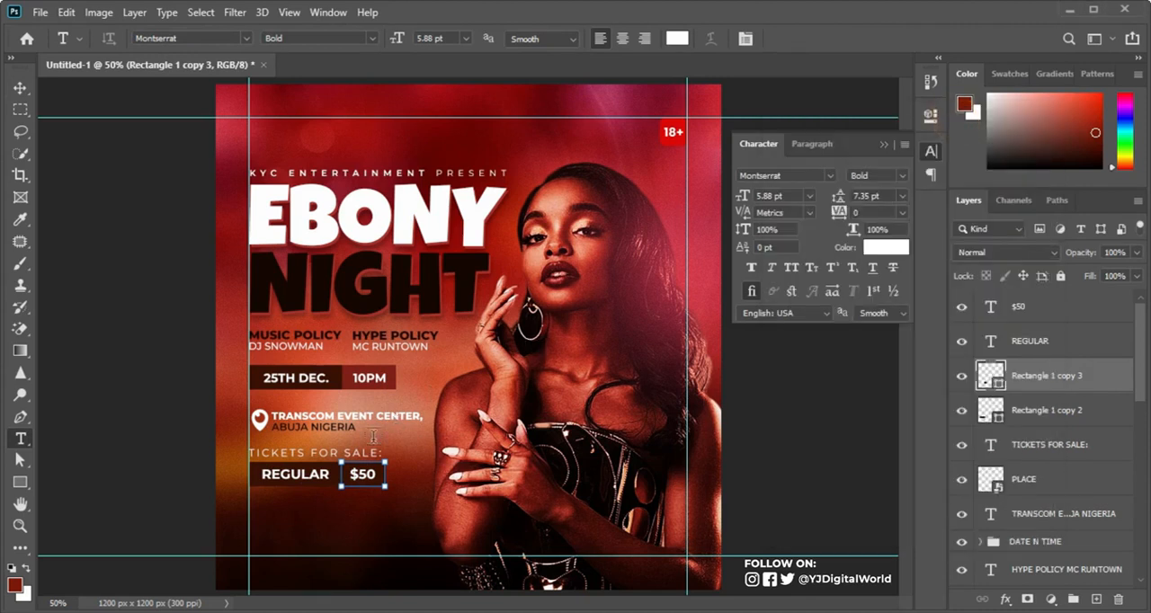
Step: Remove the $50 box's fill and give it a 3 px dark brown stroke
left_click(21, 89)
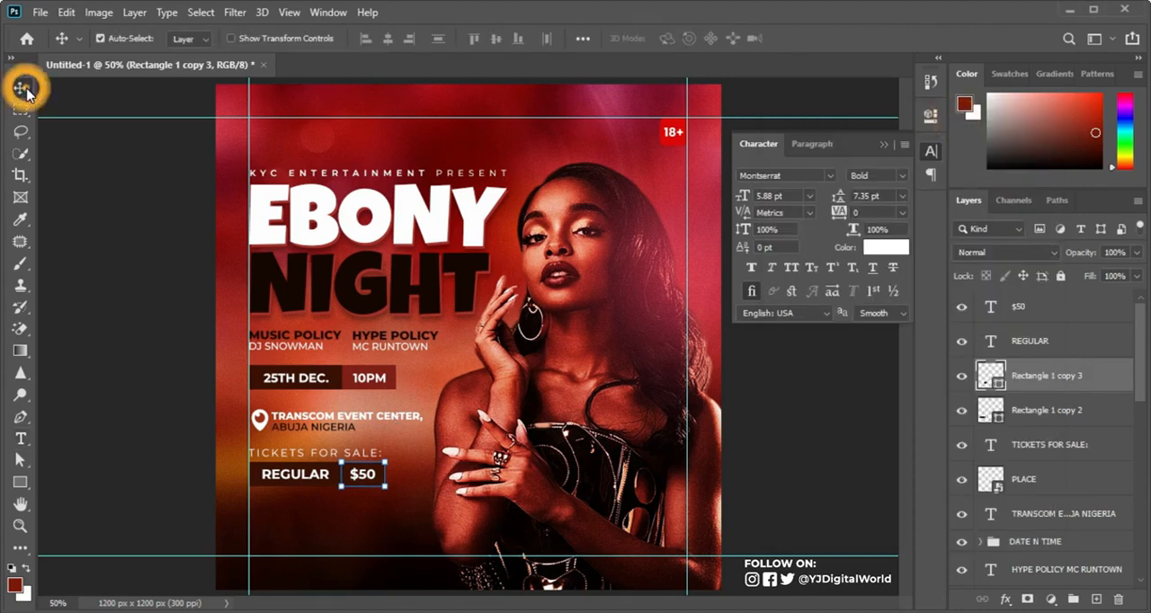
left_click(19, 482)
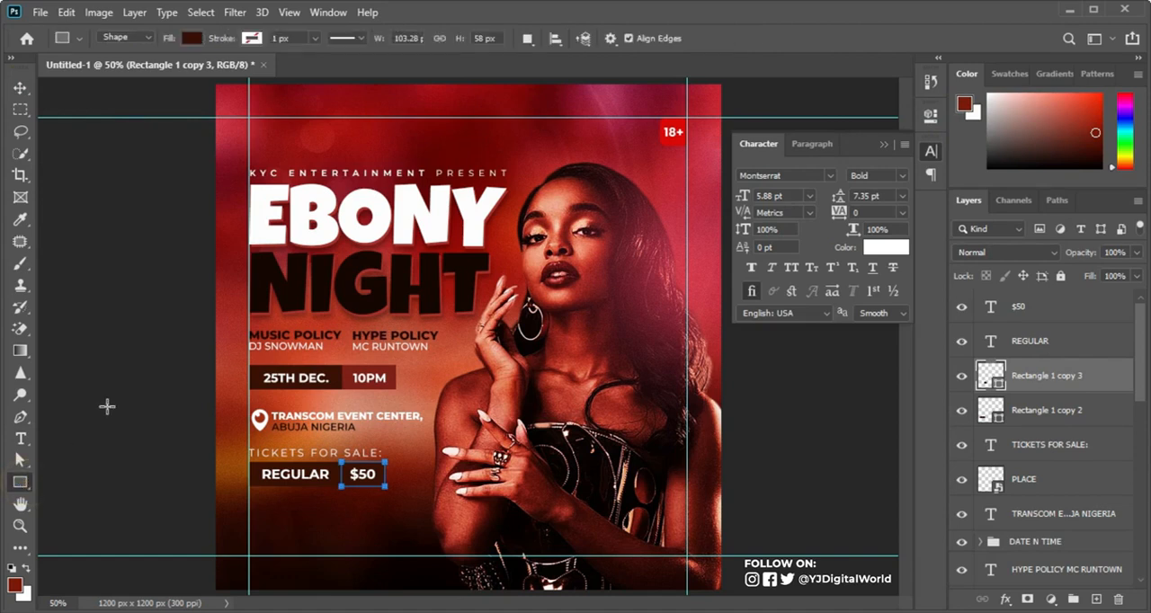
left_click(191, 37)
left_click(93, 69)
left_click(253, 38)
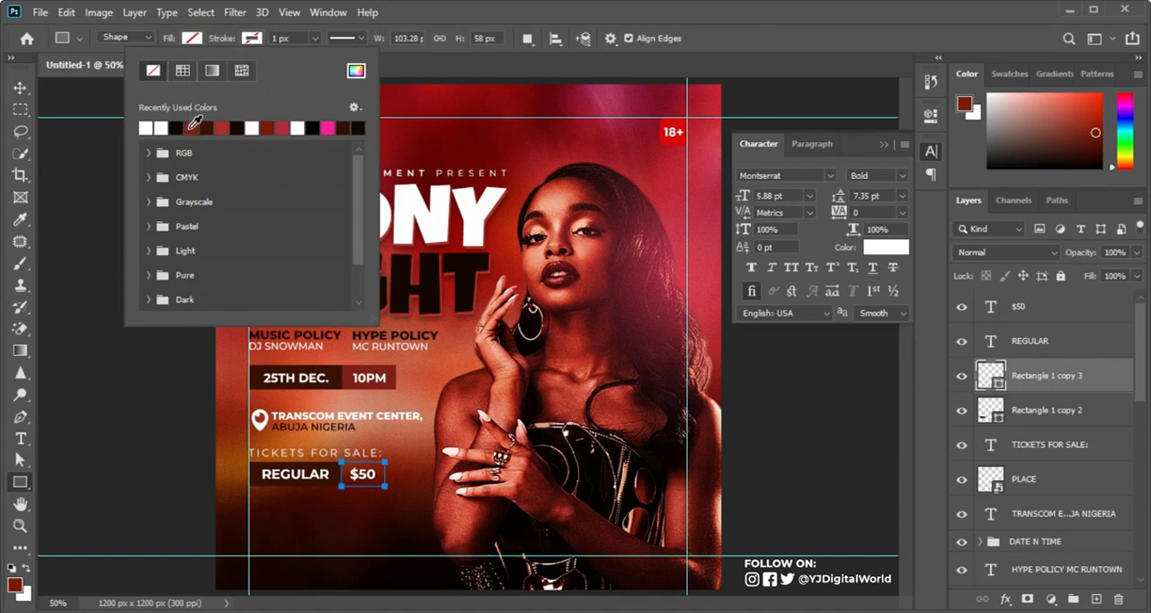
left_click(190, 128)
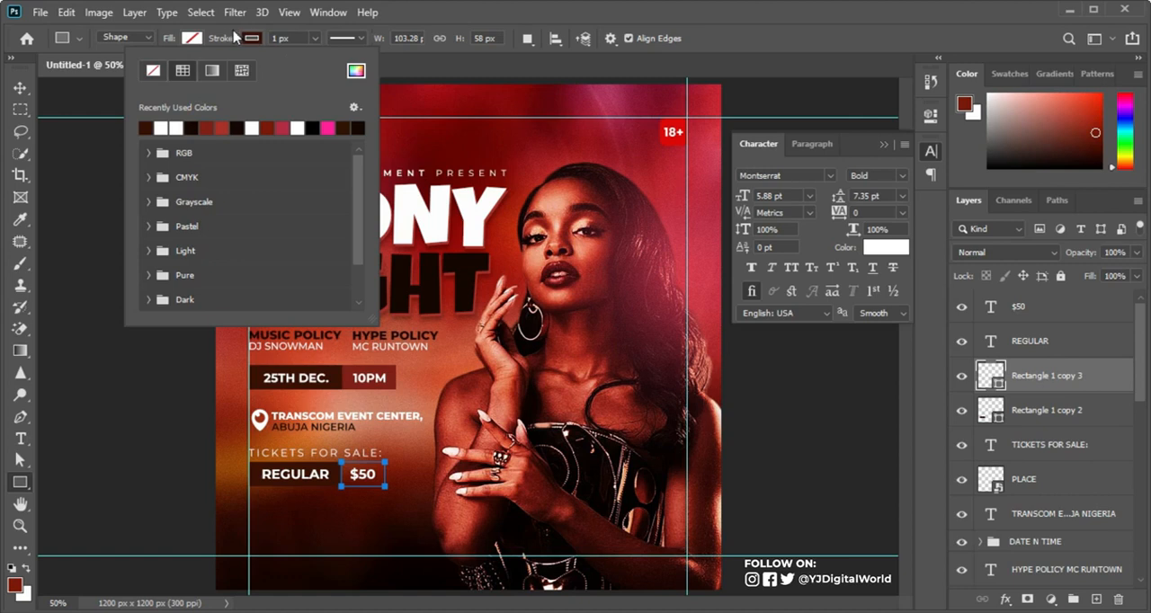
left_click_drag(222, 39, 224, 39)
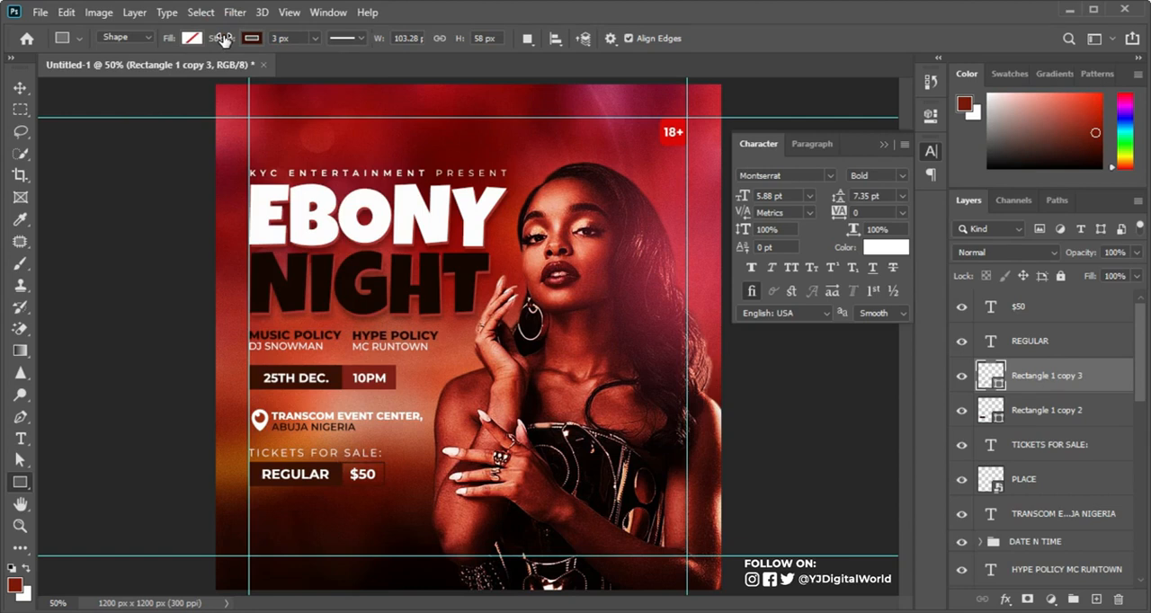
Step: Name the ticket row's group REGULAR, then duplicate the group and position the copy directly below the first row
double_click(1033, 300)
type("RE")
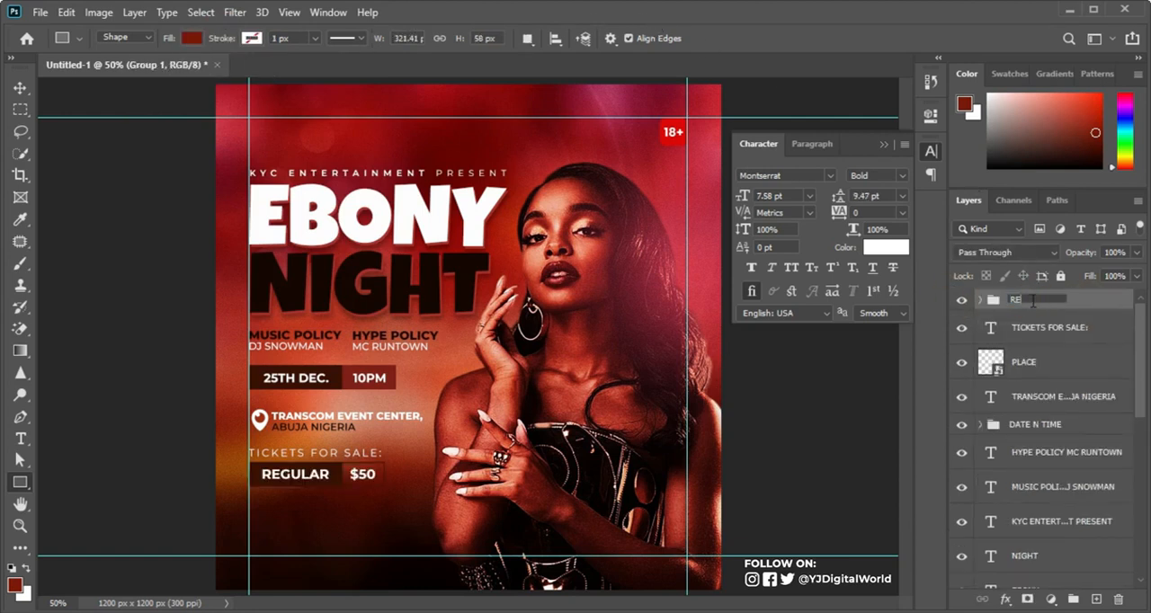
key("Return")
key("ctrl+j")
key("ctrl+t")
left_click_drag(336, 481, 340, 510)
key("Return")
Step: Copy the PREMIUM colour 7f2017 from the Notepad text and apply it as the fill of the lower row's REGULAR box
key("alt+Tab")
key("ctrl+c")
left_click_drag(834, 414, 876, 402)
left_click(969, 124)
key("v")
left_click(341, 502)
double_click(1004, 431)
key("ctrl+v")
left_click(439, 281)
key("alt+Tab")
left_click(965, 120)
double_click(1007, 438)
key("ctrl+v")
left_click(439, 318)
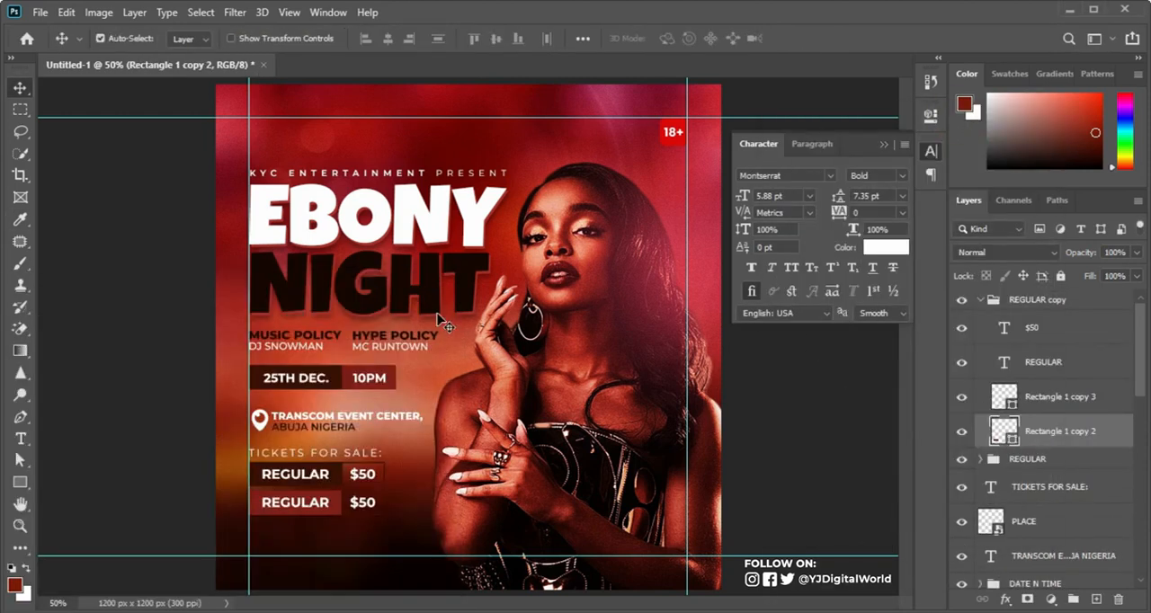
Step: Set the stroke of the lower row's $50 box to the same red, 7f2017
left_click(1006, 401)
left_click(964, 401)
left_click(964, 401)
left_click(20, 482)
left_click(249, 38)
left_click(356, 70)
key("ctrl+v")
left_click(396, 317)
left_click(21, 89)
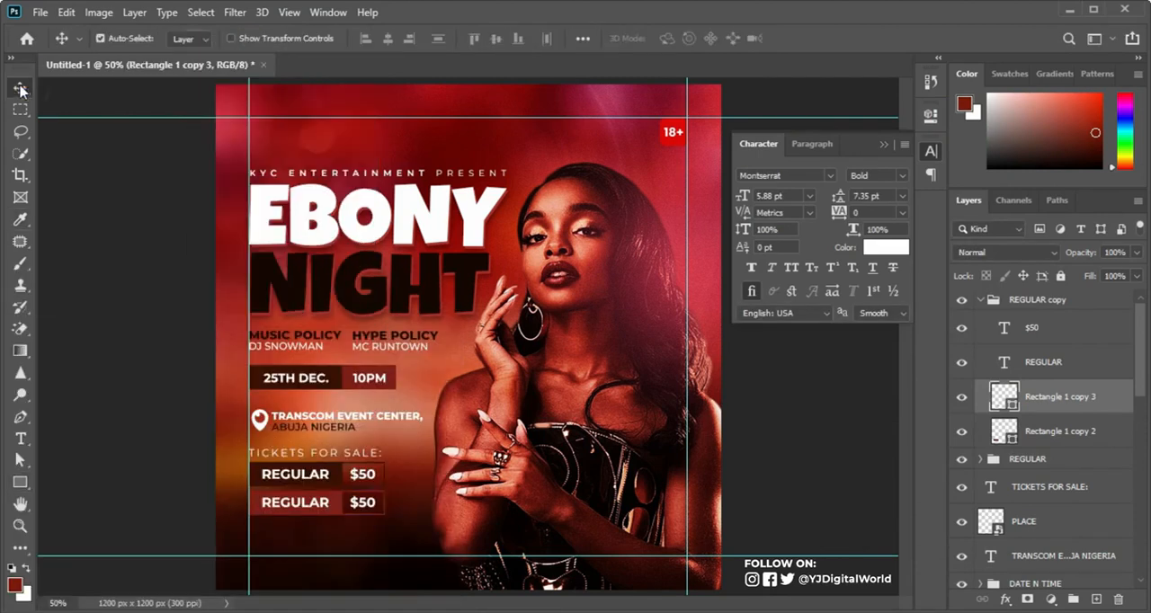
Step: Change the lower row's price to $150 and center it horizontally in its outlined box
key("t")
left_click(359, 502)
type("1")
key("ctrl+Return")
left_click(1007, 401, "ctrl")
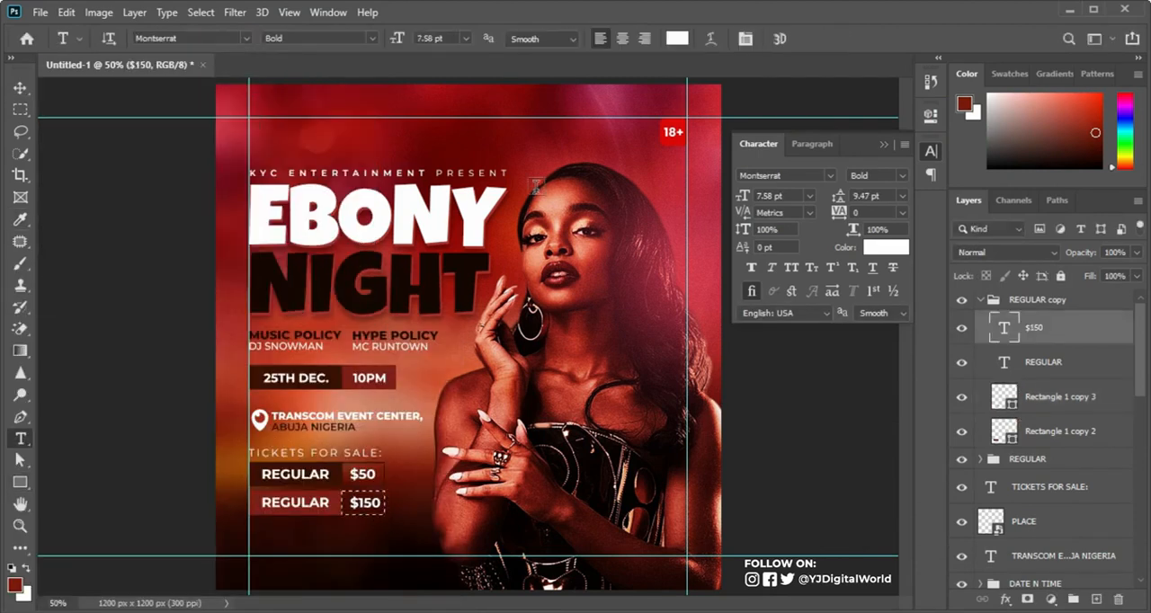
key("v")
left_click(388, 39)
key("ctrl+d")
left_click(980, 301)
Step: Group the pin and venue text layers as LOCATION and nudge the group slightly up
left_click(1036, 301)
left_click(1049, 352, "shift")
left_click(1057, 419, "shift")
key("ctrl+g")
double_click(1027, 378)
type("LOCATION")
key("Up")
key("Up")
key("Up")
key("Up")
key("Up")
key("Up")
Step: Copy the reservation label and phone numbers from the Notepad text and add them as white text below the ticket rows
key("alt+Tab")
left_click_drag(767, 307, 1001, 328)
key("alt+Tab")
left_click(20, 438)
left_click(297, 540)
key("ctrl+v")
key("ctrl+a")
left_click(885, 247)
left_click_drag(69, 339, 12, 319)
left_click(399, 314)
Step: Set the FOR RESERVATION CALL: line to a lighter weight and the phone number line to SemiBold
left_click_drag(297, 535, 476, 533)
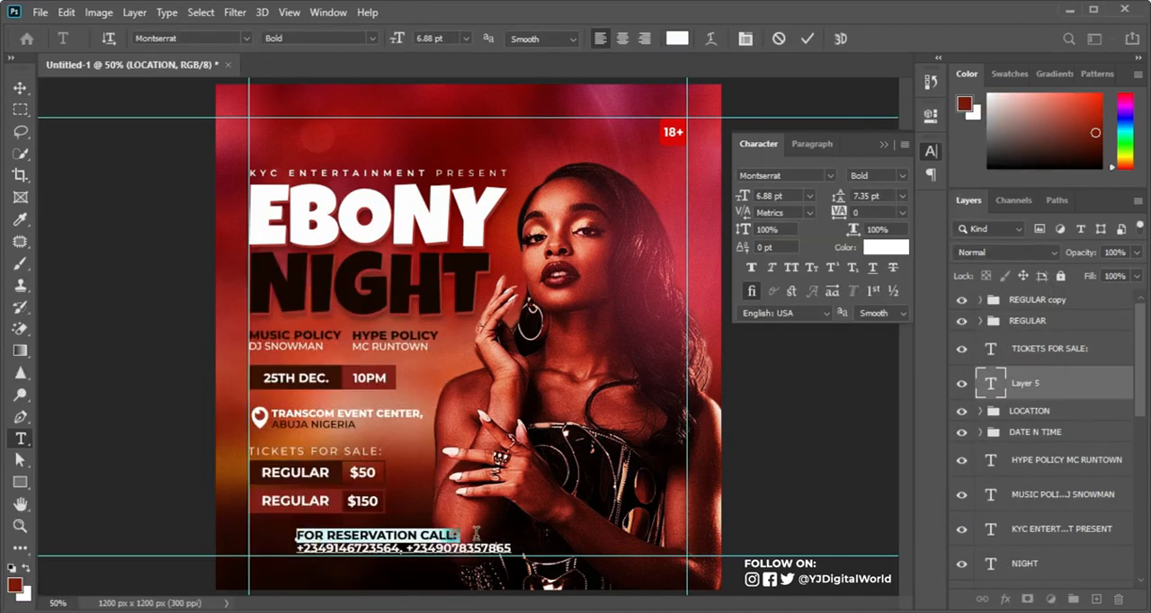
left_click(902, 175)
left_click(887, 303)
left_click_drag(298, 549, 552, 569)
left_click(901, 177)
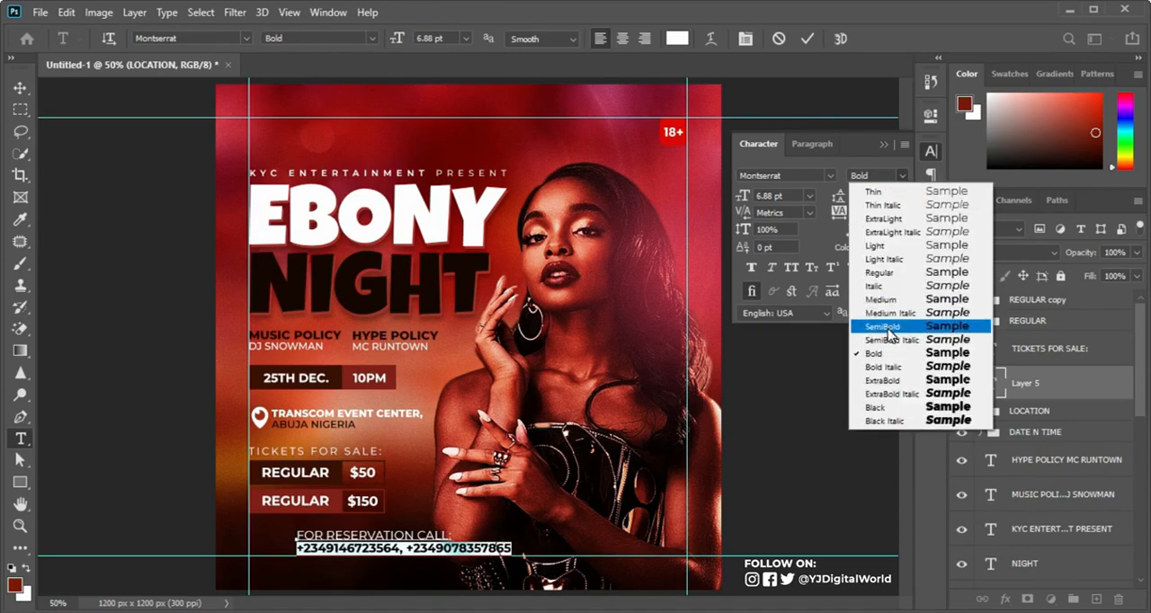
left_click(888, 328)
Step: Reduce the reservation text to 5.88 pt, align it with the ticket rows' left edge, and hide the guides and Character settings
key("ctrl+Return")
key("v")
left_click_drag(463, 523, 416, 530)
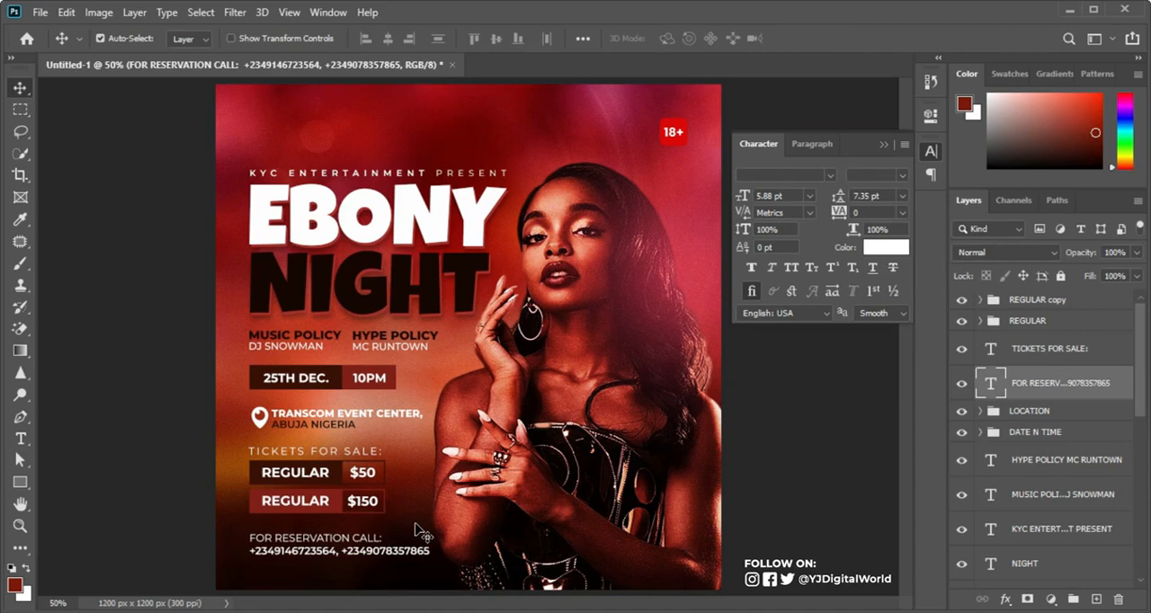
key("ctrl+semicolon")
key("ctrl+semicolon")
left_click(884, 142)
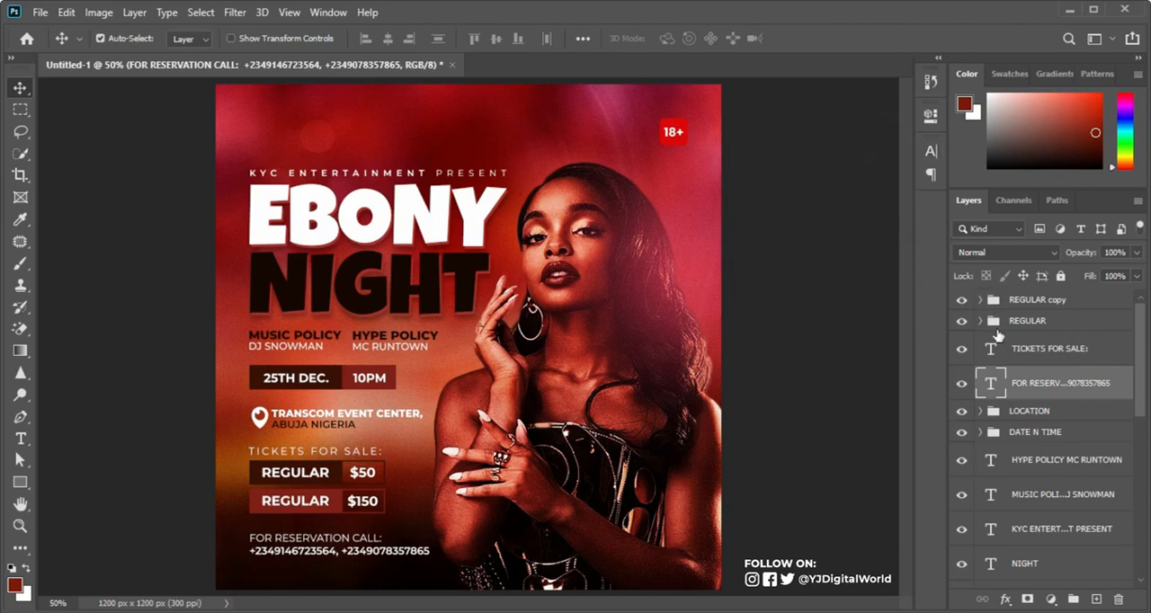
Step: Hide the Layer 4, noise and Layer 3 layers
left_click_drag(1140, 369, 1139, 497)
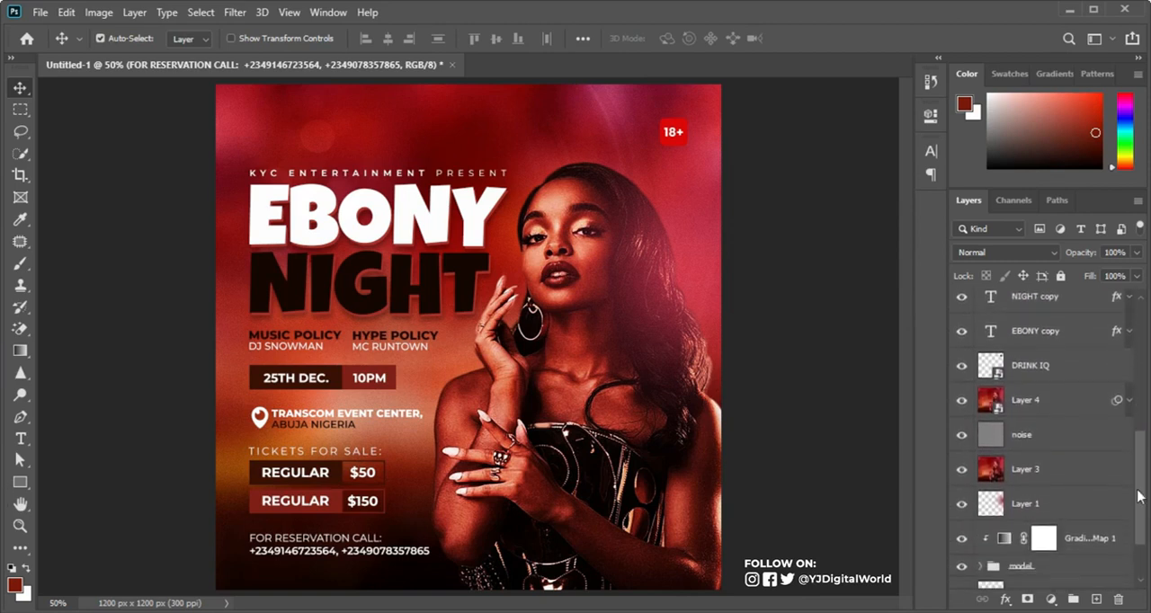
left_click(961, 401)
left_click(961, 435)
left_click(961, 469)
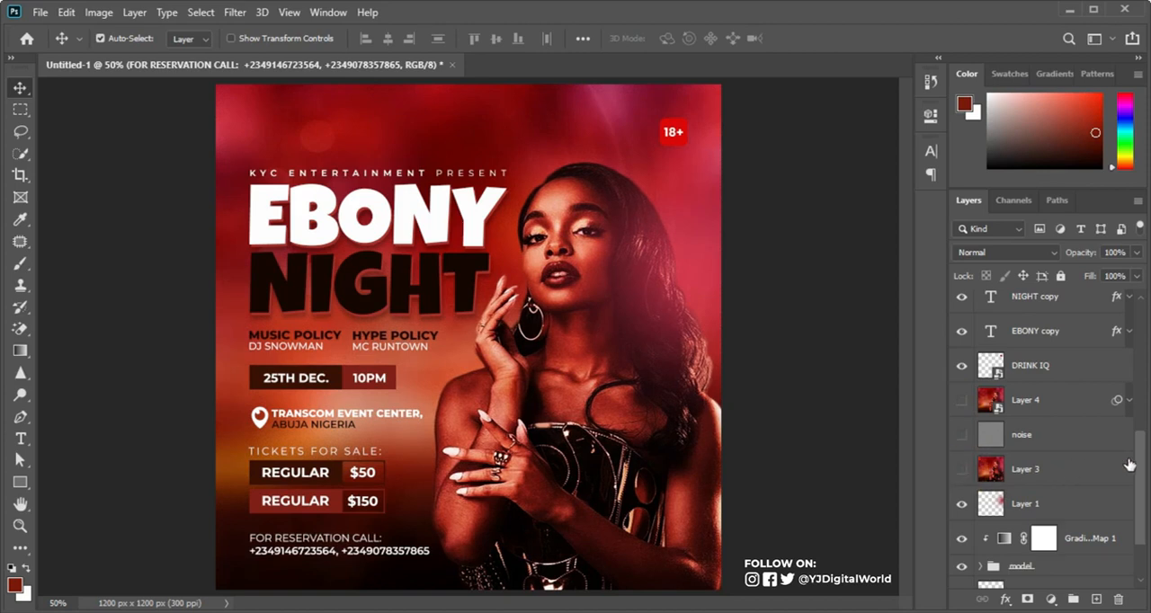
Step: Check which artwork the model group contains by toggling its visibility, and add a layer mask to the group
left_click_drag(1143, 474, 1143, 528)
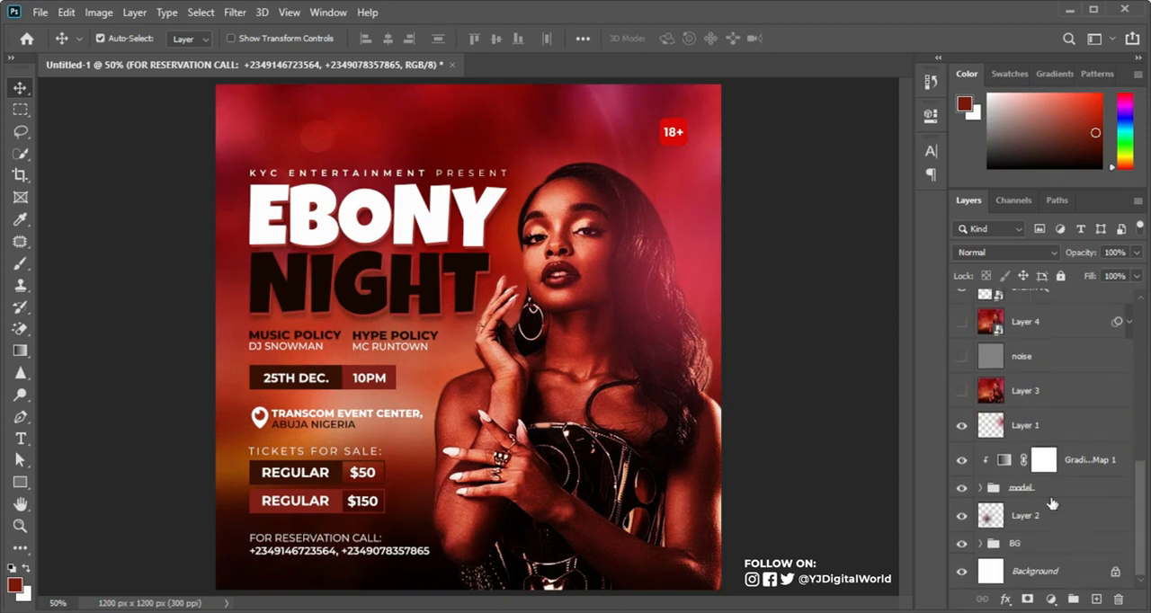
left_click(961, 487)
left_click(961, 487)
left_click(1040, 492)
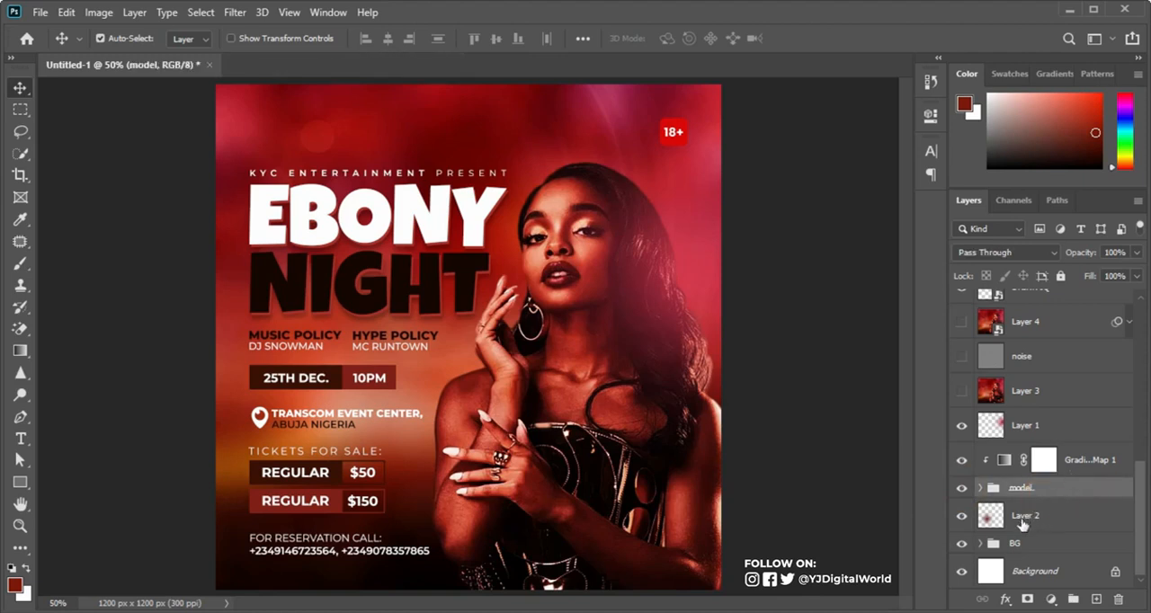
left_click(1026, 600)
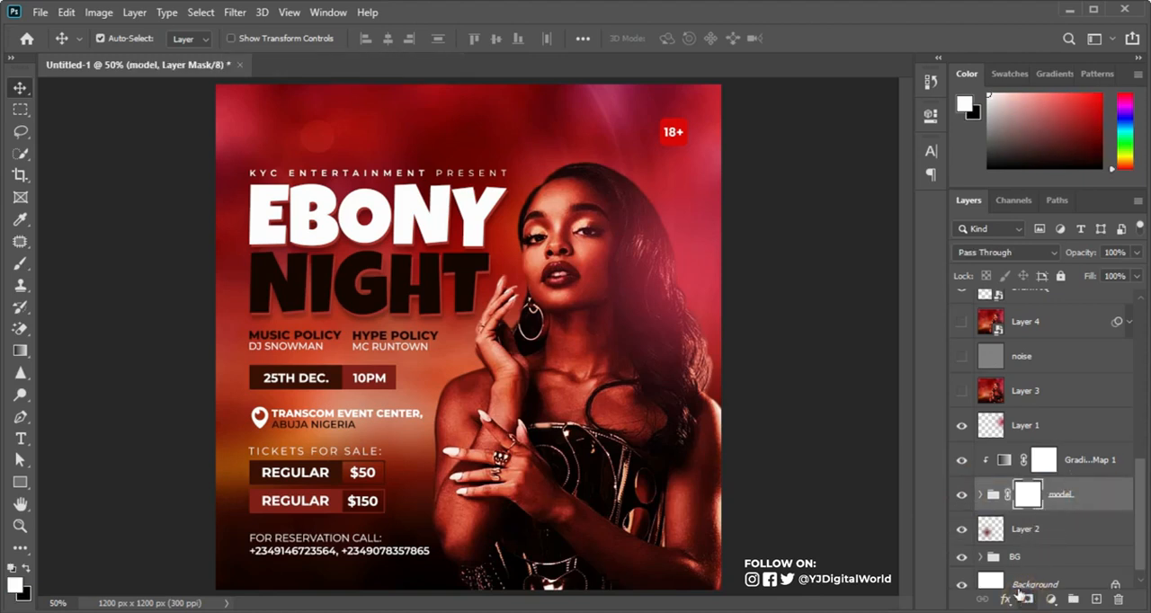
Step: Fade the model group's lower edge by applying a linear black-to-white gradient upward on its layer mask
left_click(20, 351)
left_click(166, 39)
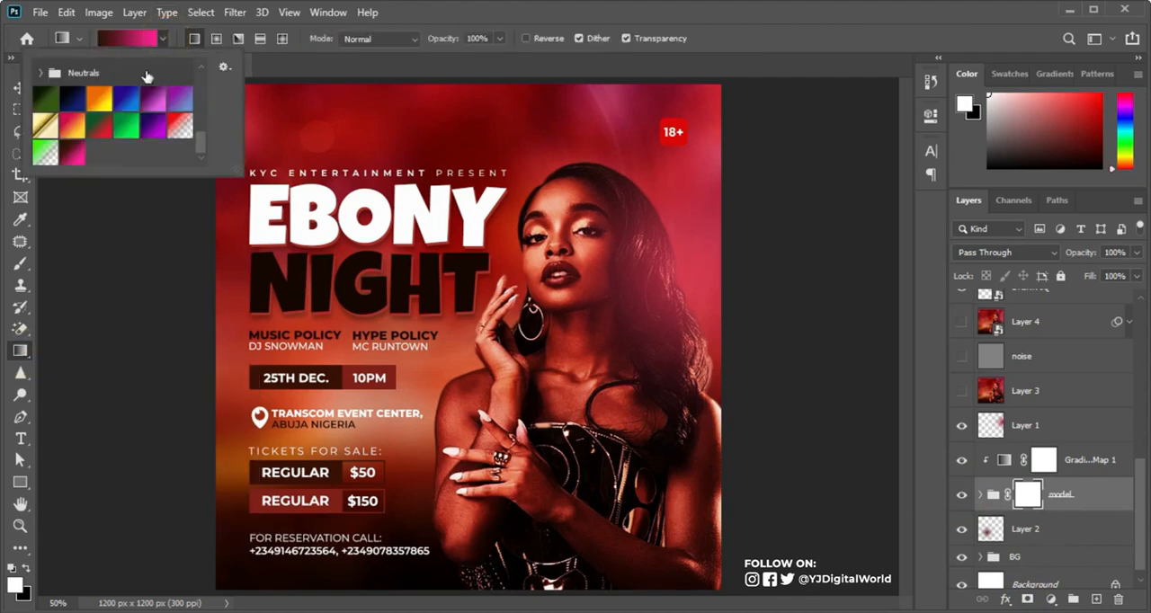
left_click_drag(199, 140, 201, 76)
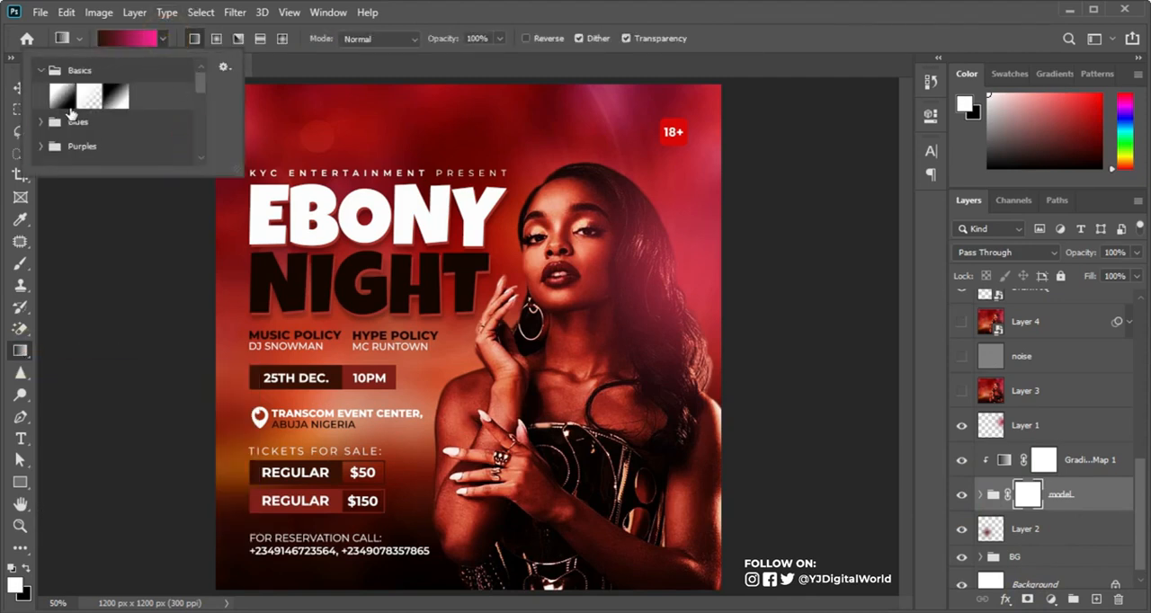
left_click(115, 96)
left_click(495, 24)
left_click_drag(569, 572, 580, 450)
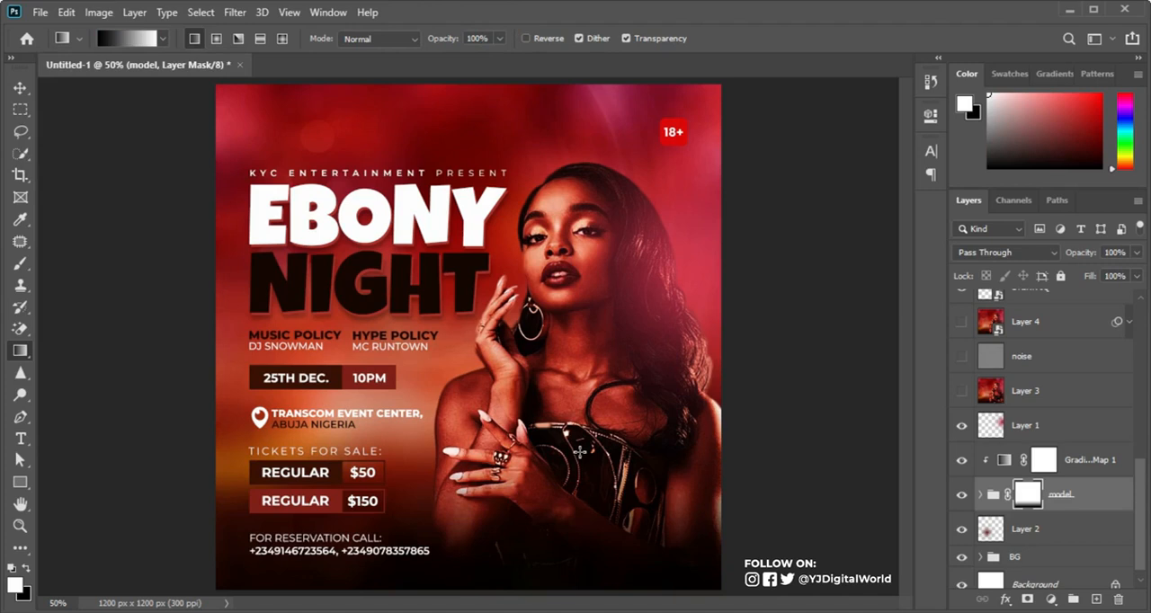
Step: Delete the hidden Layer 3 and Layer 4 merged copies
left_click(1073, 384)
key("Delete")
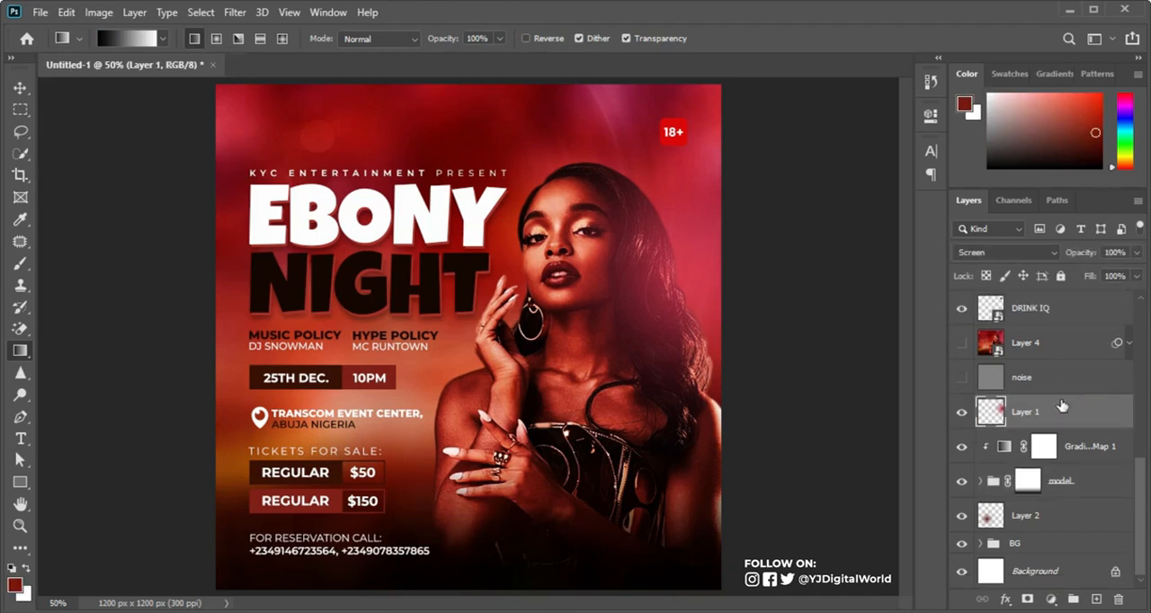
left_click(1071, 347)
key("Delete")
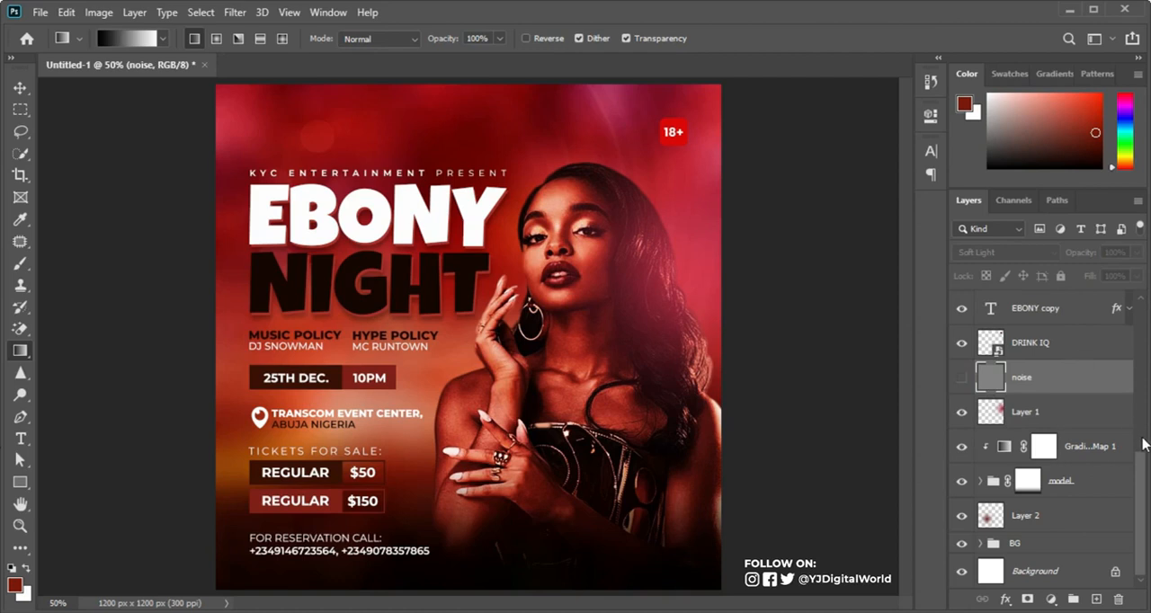
Step: Group all text and detail layers from REGULAR copy down through DRINK IQ
scroll(1138, 462, "up", 3)
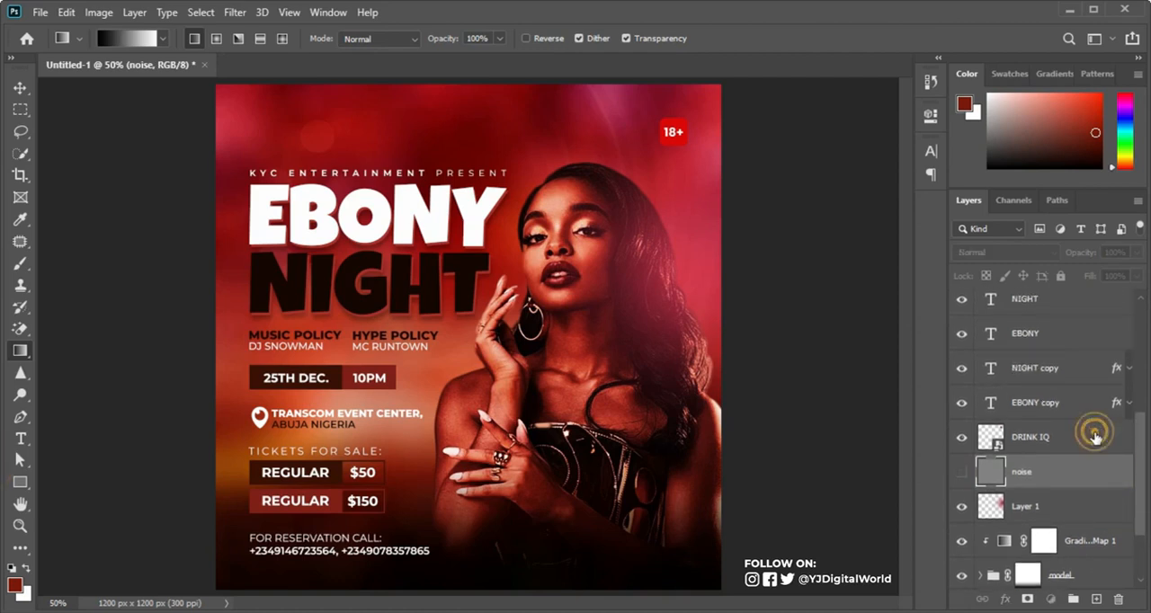
left_click(1099, 435)
scroll(1143, 449, "up", 3)
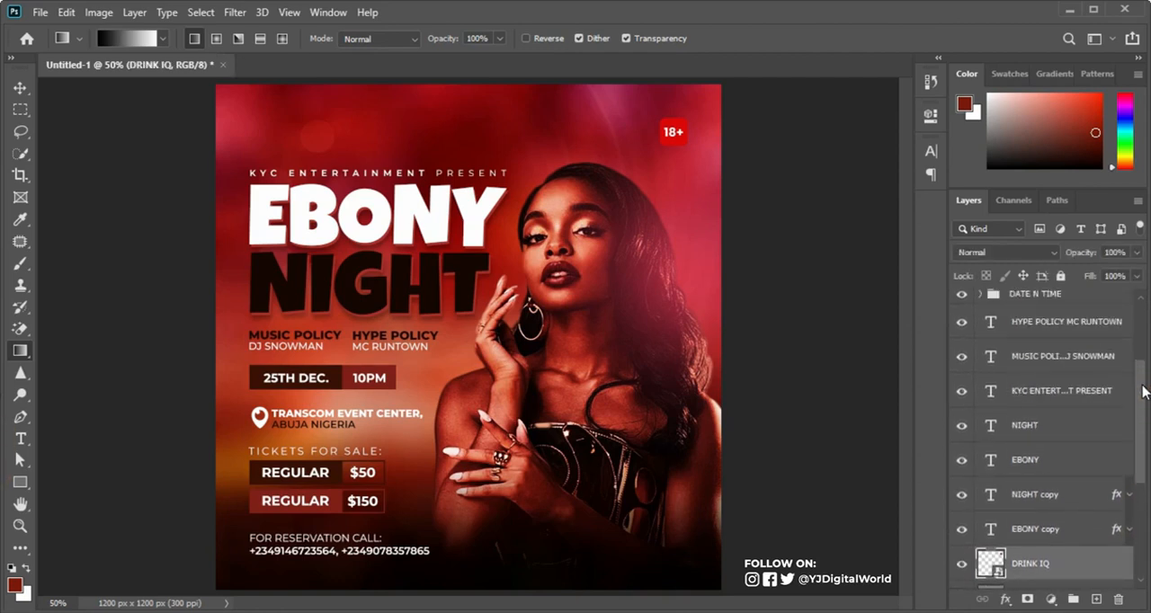
scroll(1145, 460, "down", 5)
left_click_drag(1146, 466, 1145, 321)
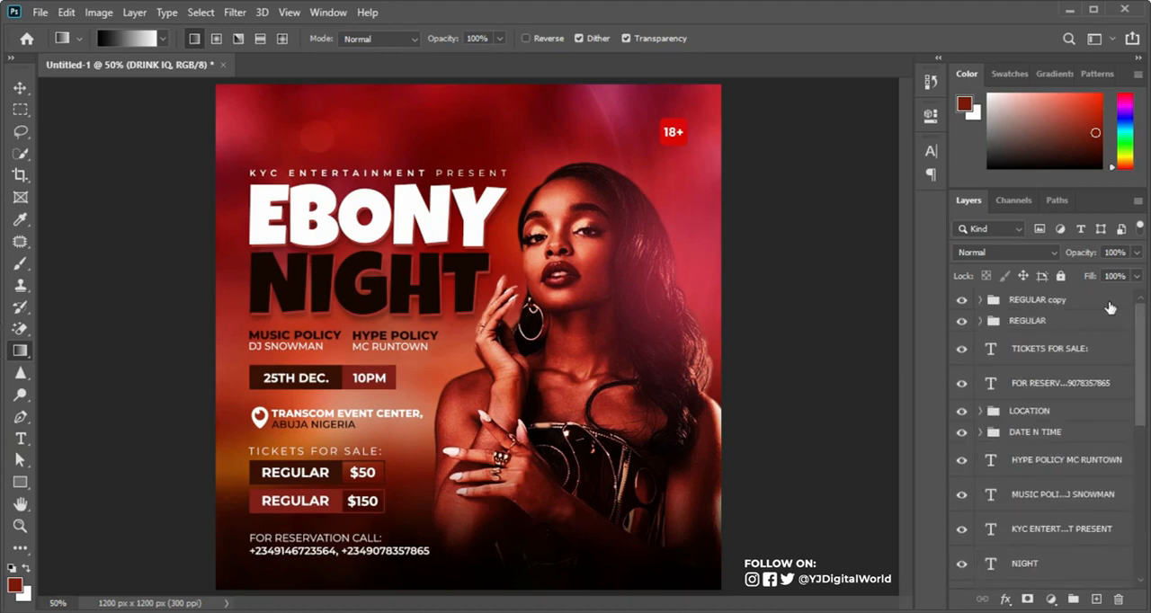
left_click(1103, 308)
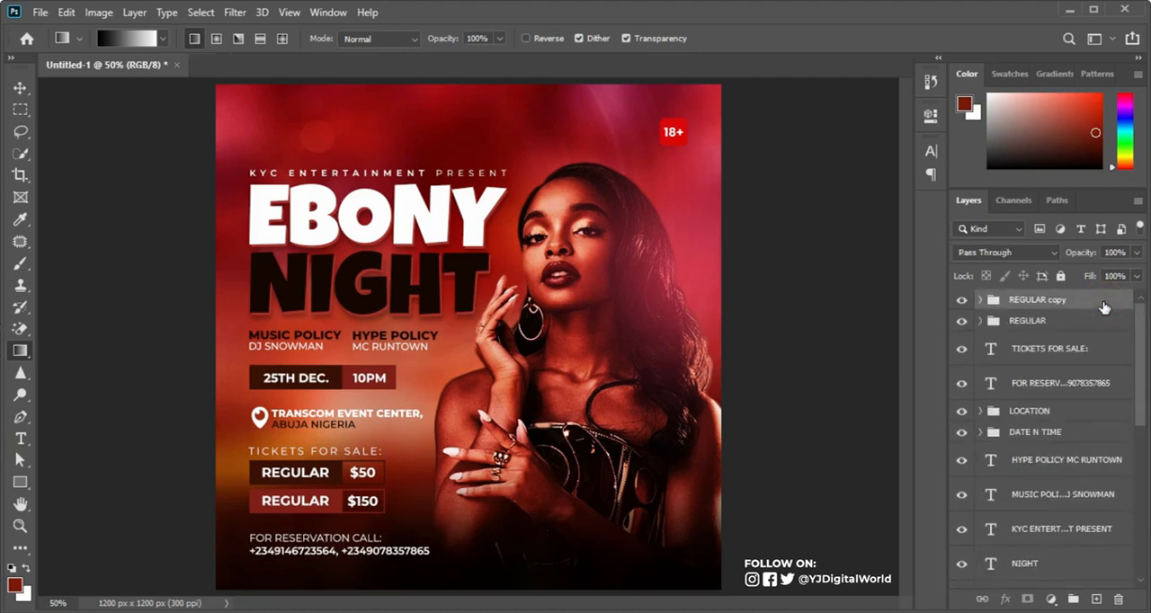
left_click(1103, 308)
left_click_drag(1138, 321, 1144, 457)
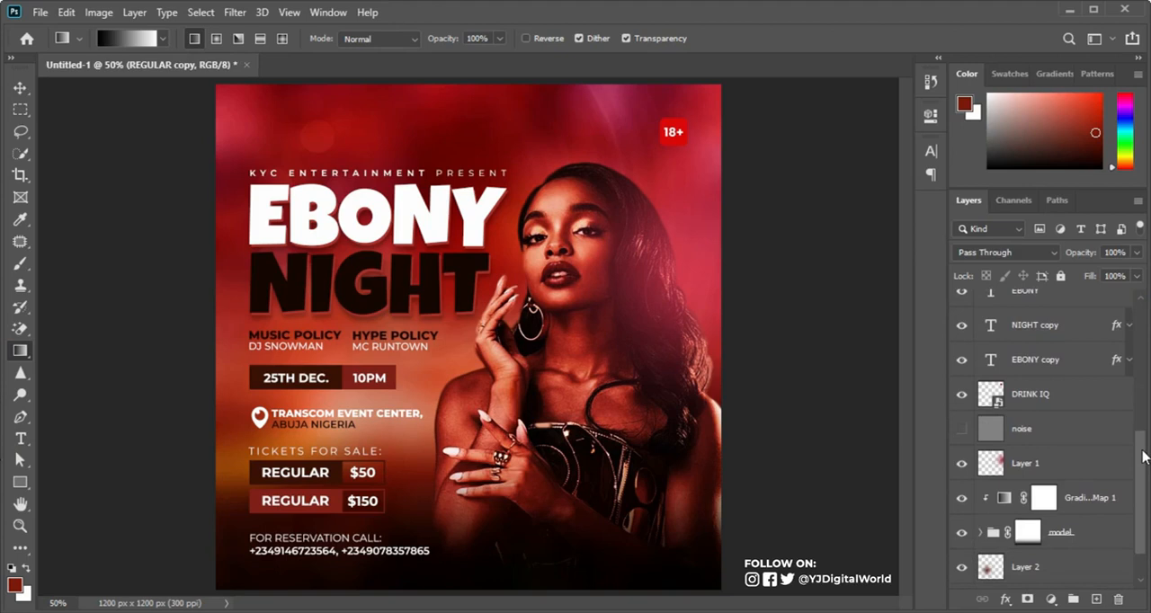
left_click(1080, 407, "shift")
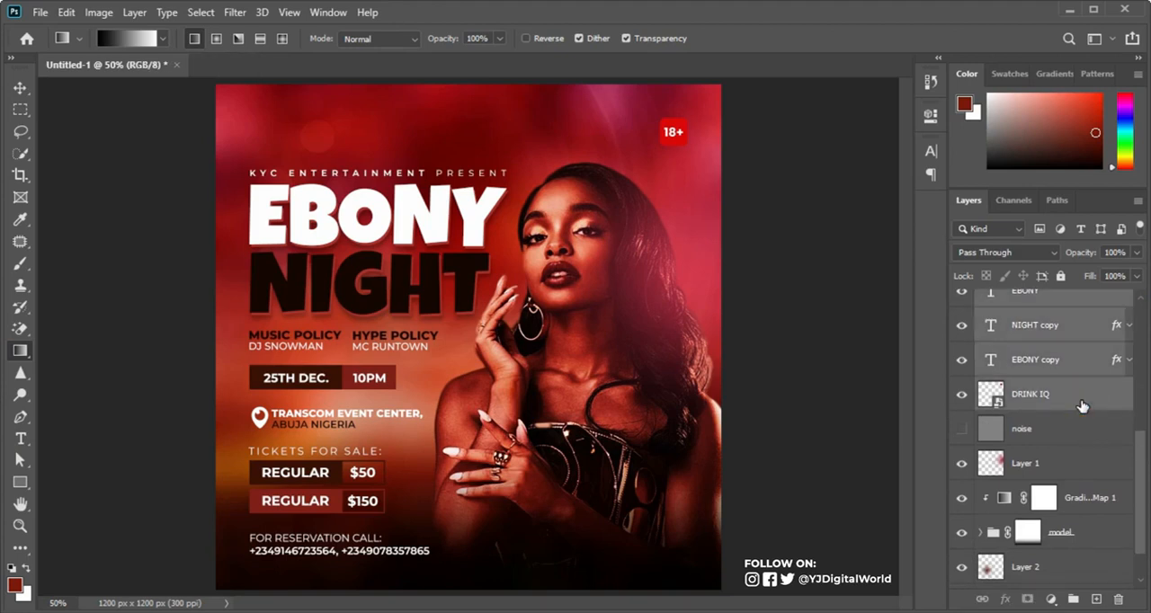
key("ctrl+g")
Step: Check the new group's contents by toggling its visibility and rename it INFO
left_click(961, 302)
left_click(961, 302)
double_click(1016, 299)
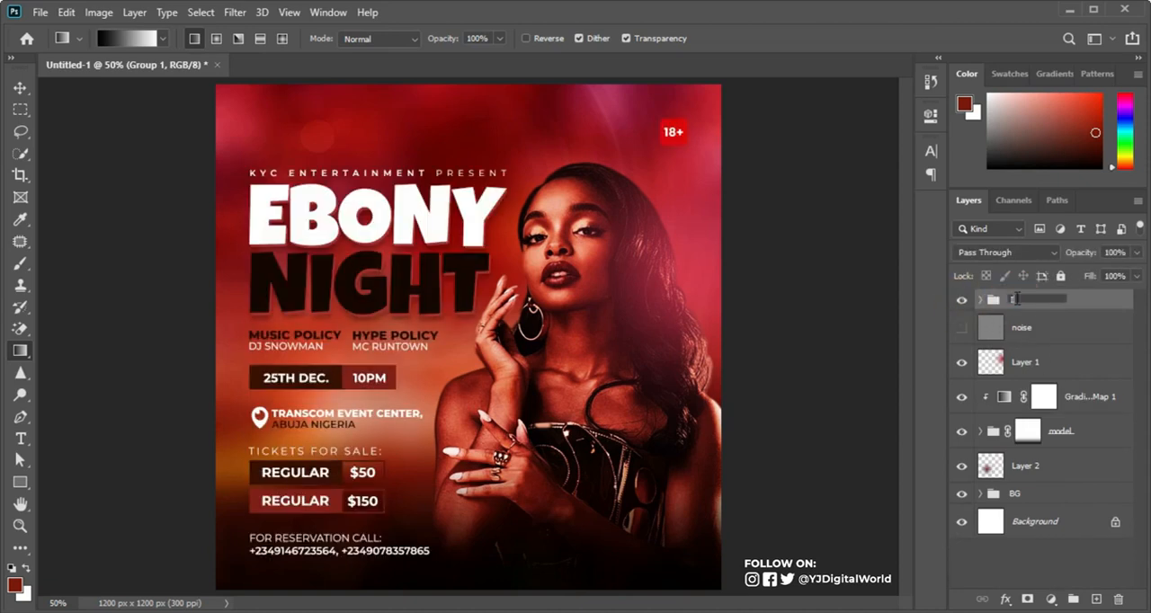
key("Return")
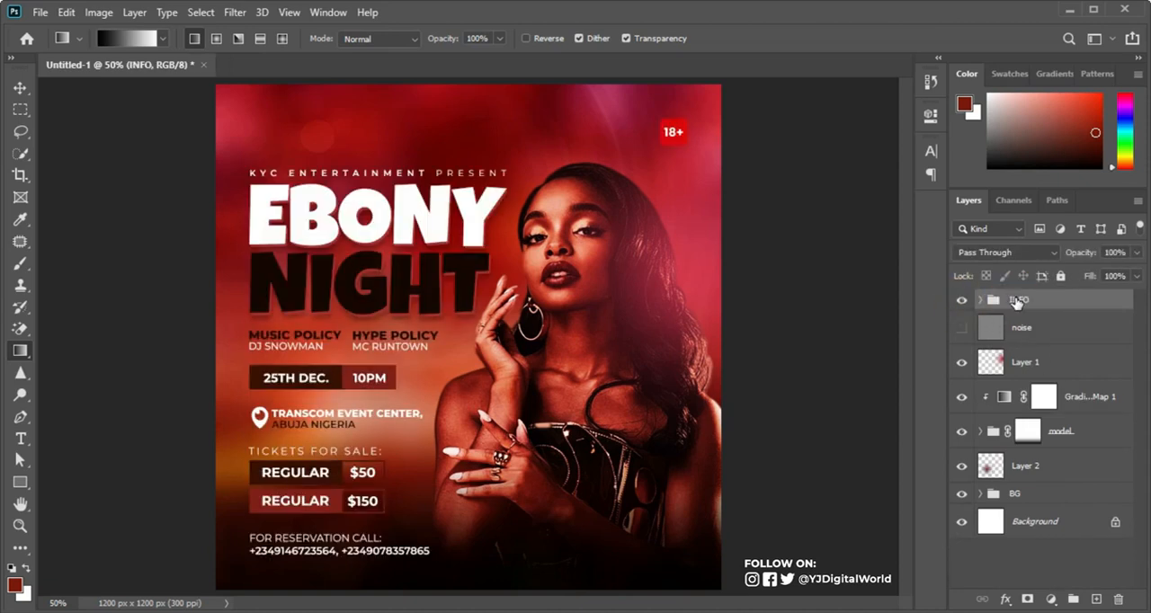
Step: Hide the INFO group and stamp the visible artwork onto a new merged layer directly above Layer 1
left_click(961, 299)
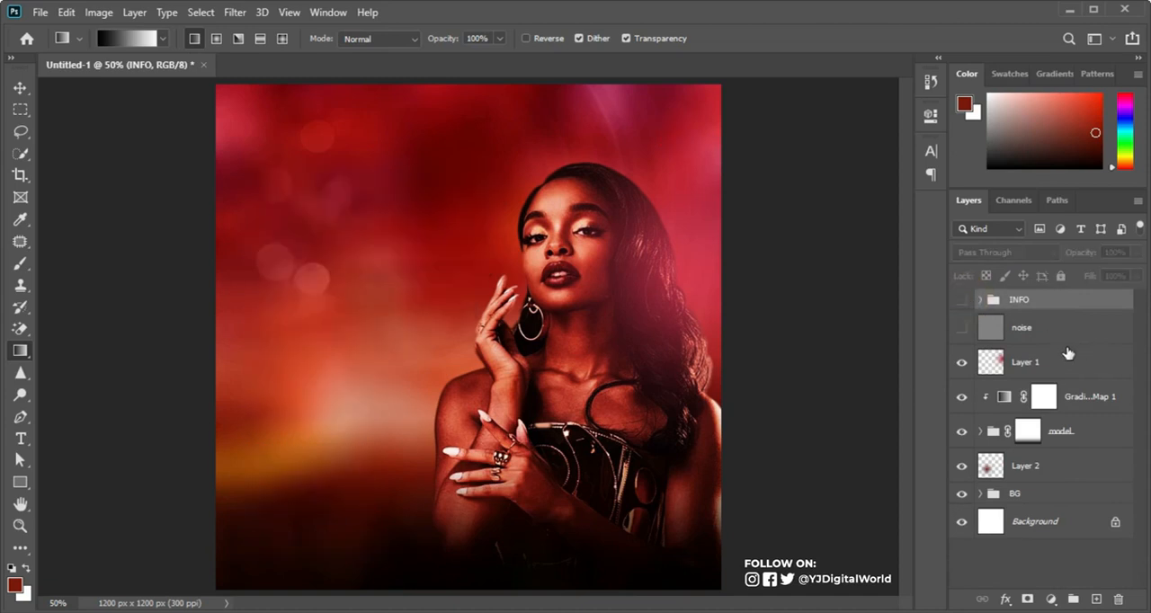
left_click(1062, 336)
left_click(1063, 362)
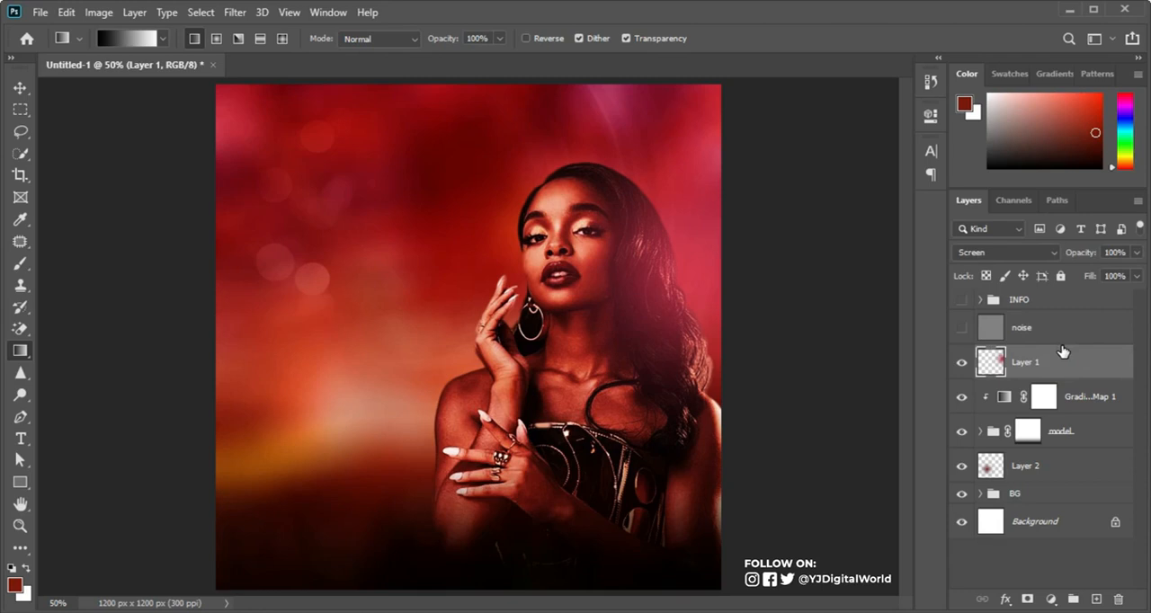
left_click(961, 361)
left_click(961, 361)
key("ctrl+shift+alt+e")
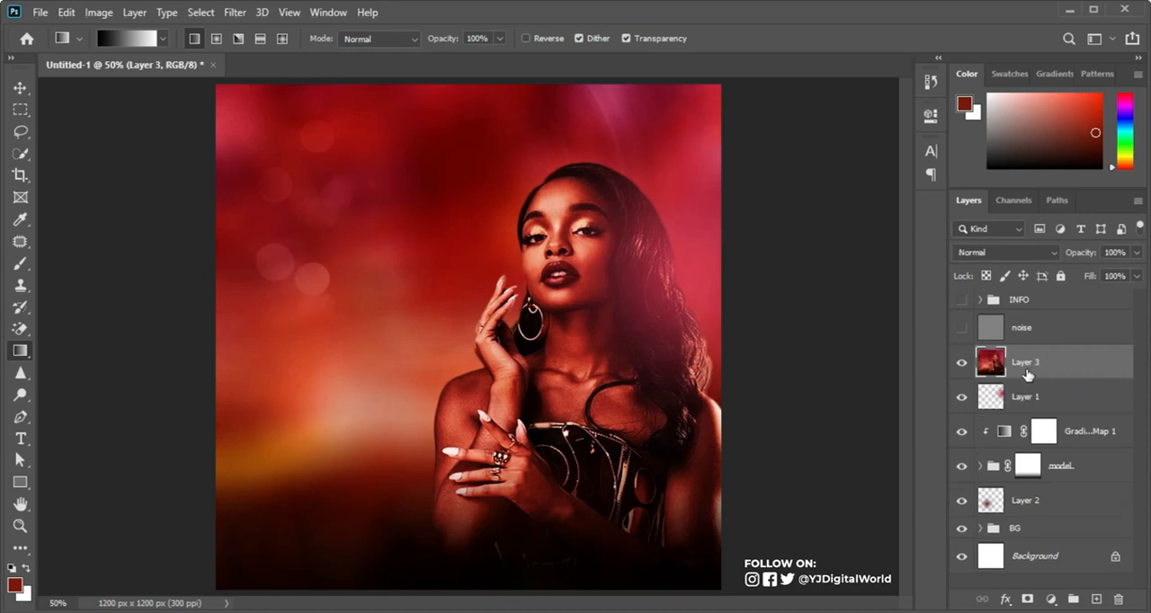
Step: Show the noise layer above the merged copy and compare the artwork with and without it
left_click(964, 332)
left_click(963, 329)
left_click(963, 329)
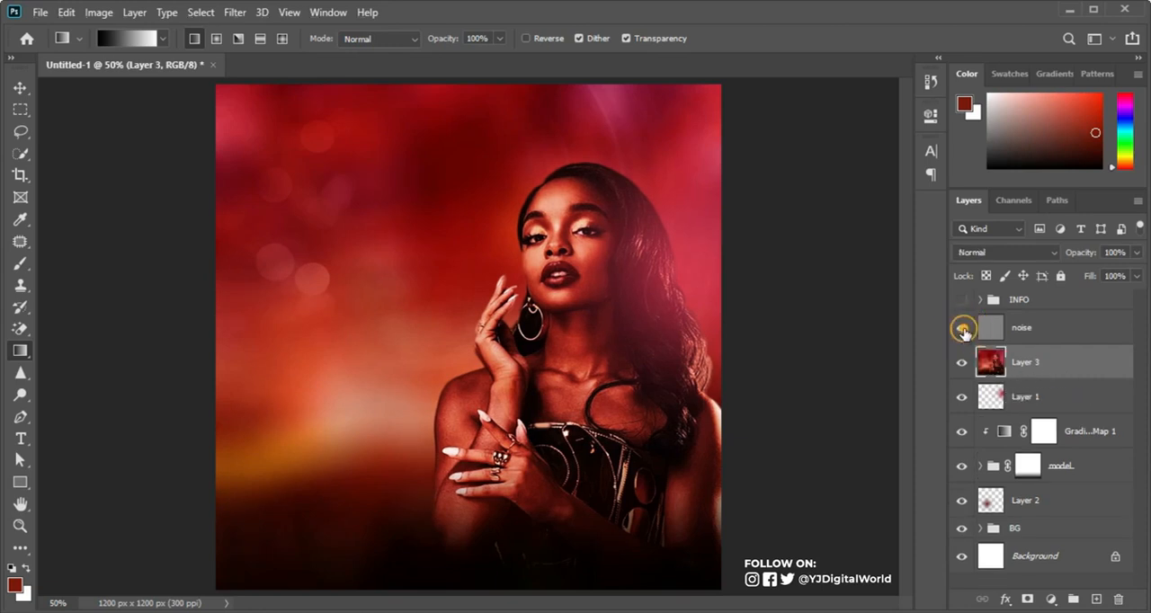
Step: Stamp the visible artwork onto a new layer above the noise layer and convert it to a smart object
left_click(1058, 329)
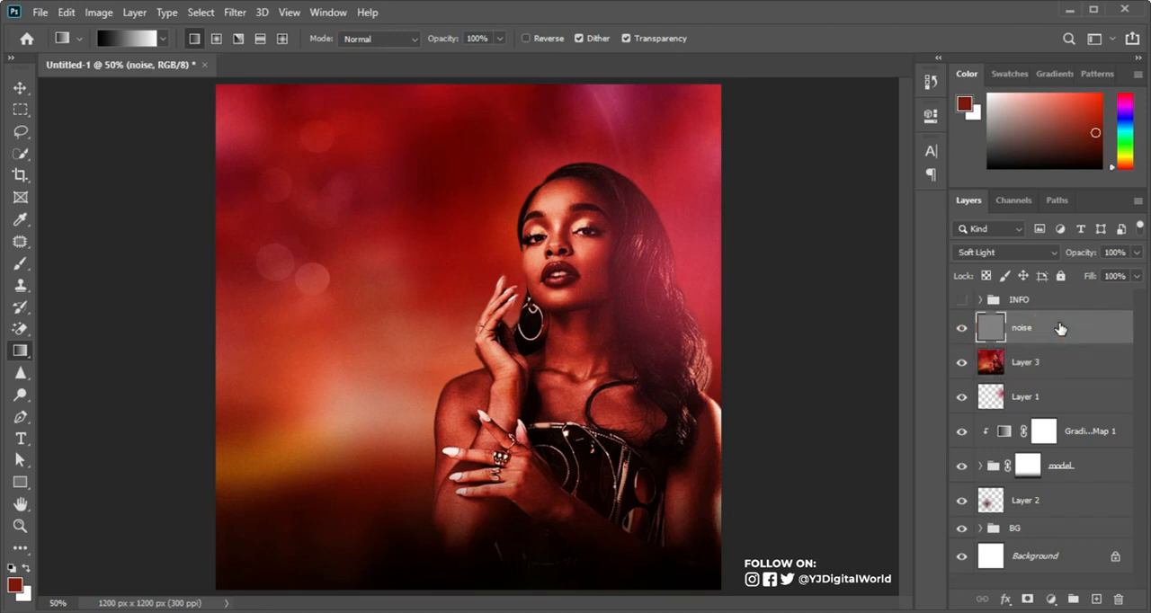
left_click(1050, 326)
key("ctrl+shift+alt+e")
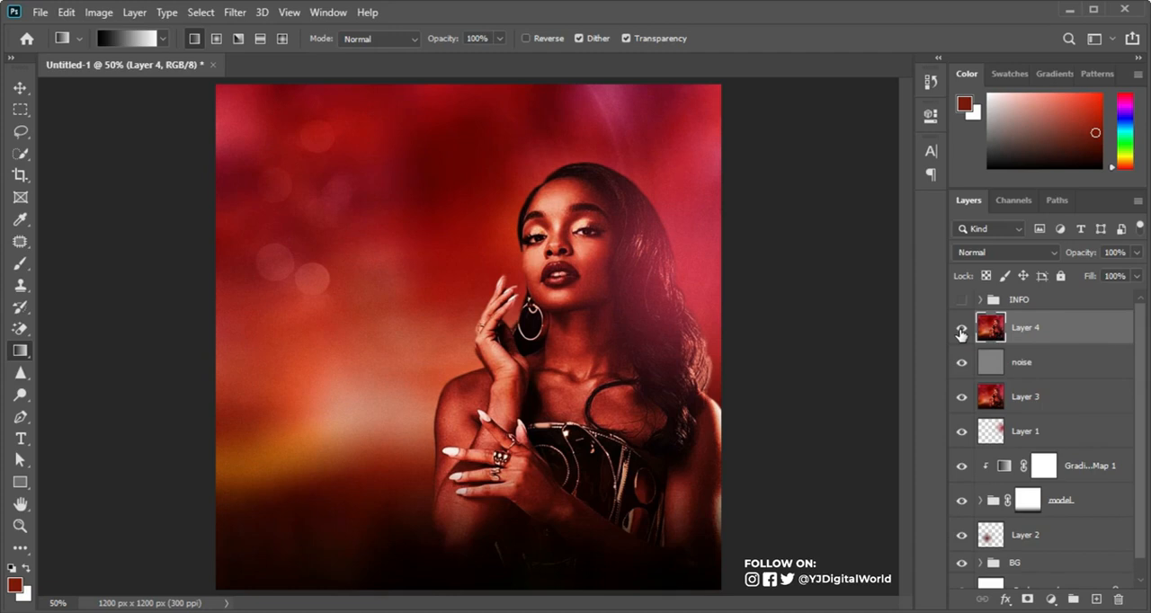
right_click(1103, 329)
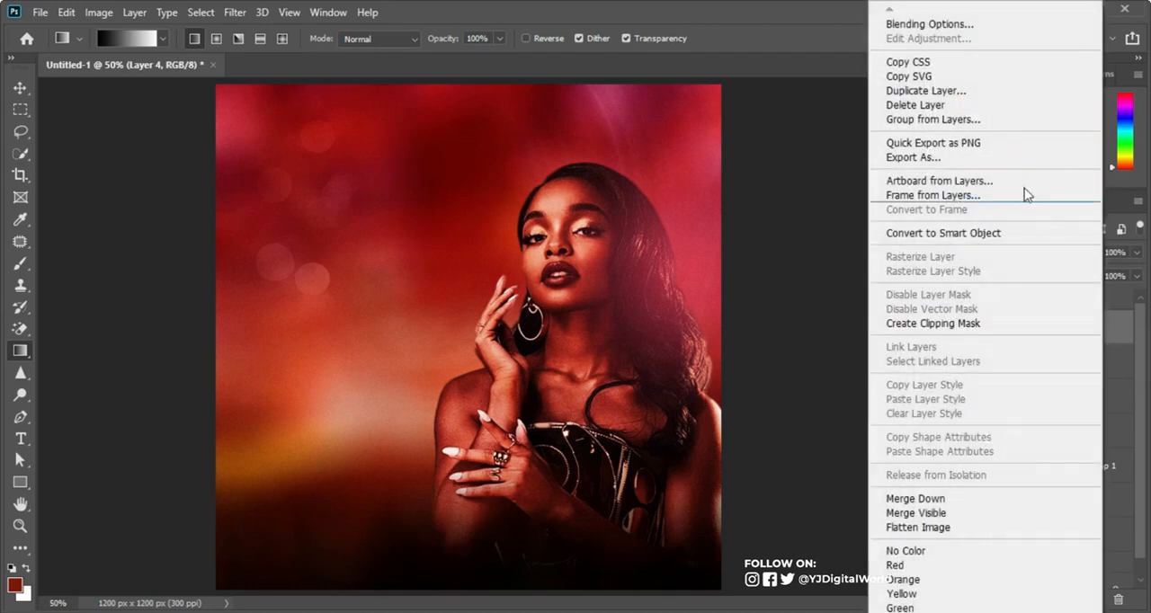
left_click(932, 232)
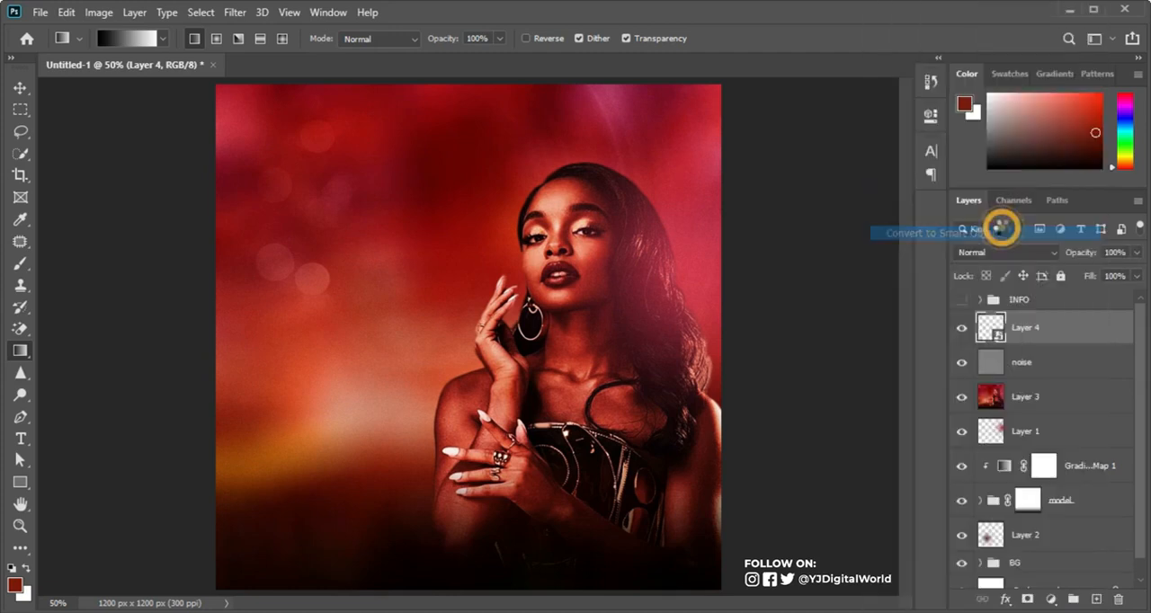
Step: Apply Smart Sharpen to Layer 4 with amount 155%, radius 0.9 px and noise reduction 4%, and compare before and after
left_click(234, 13)
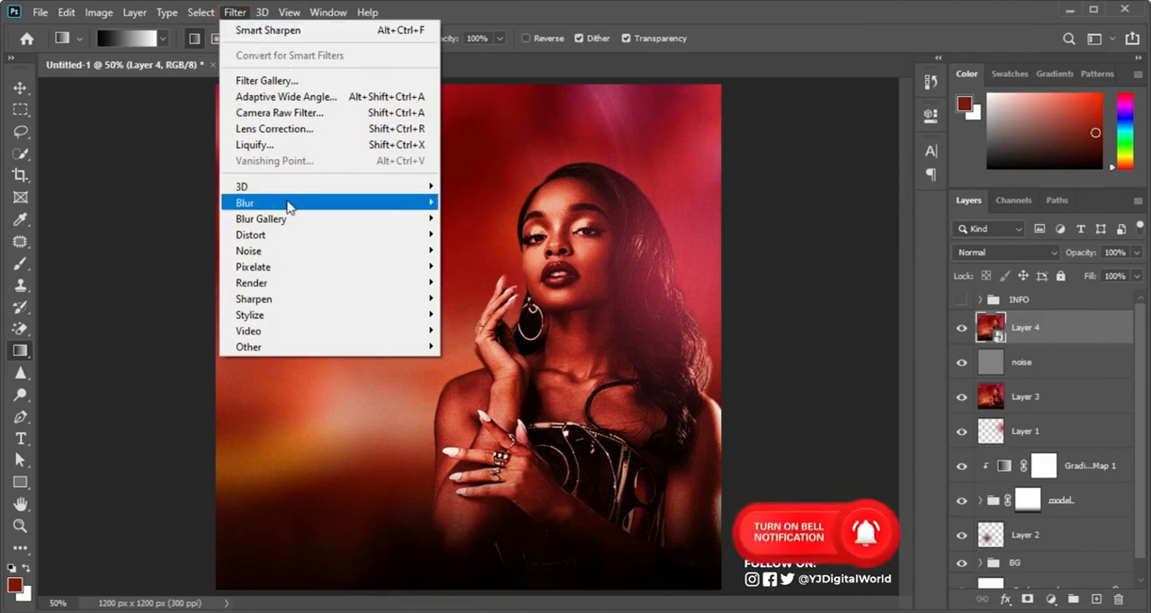
mouse_move(422, 299)
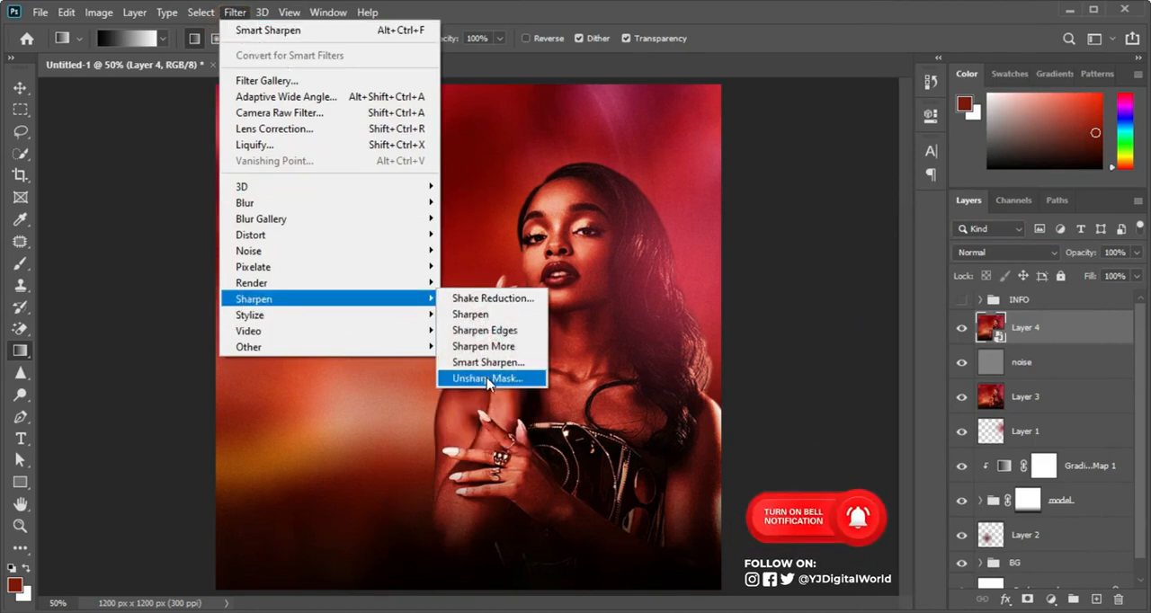
left_click(510, 362)
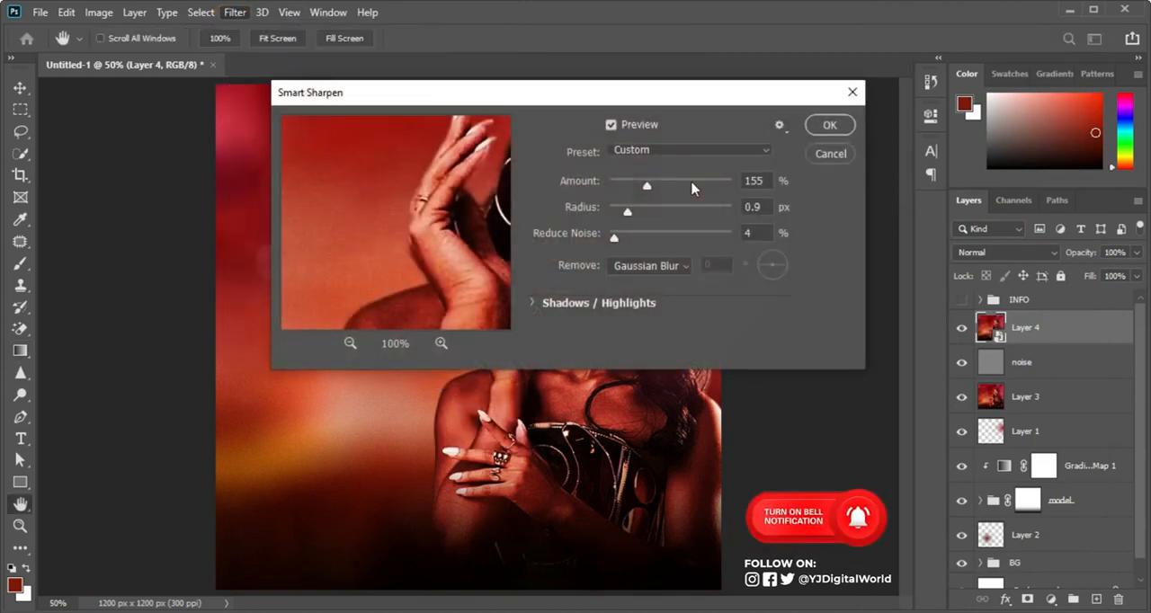
left_click(832, 128)
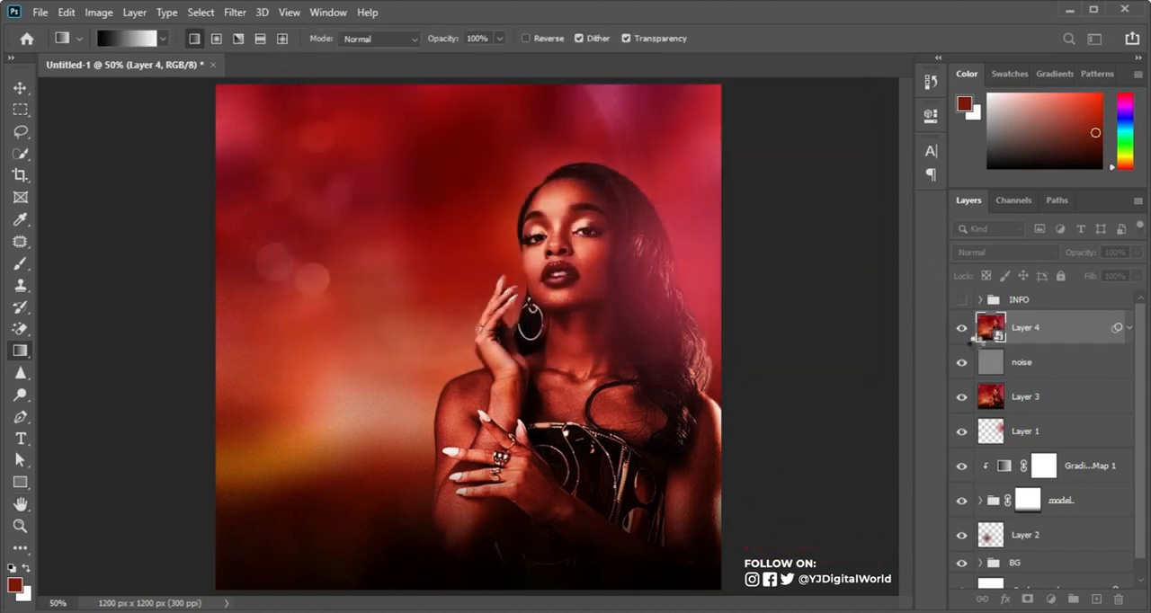
left_click(967, 333)
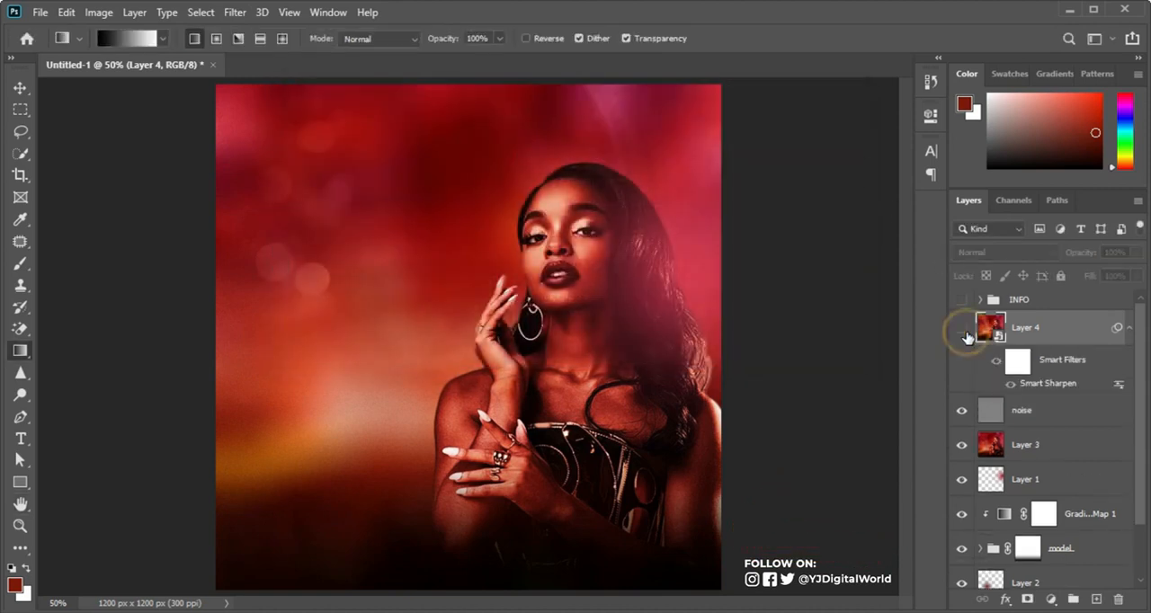
left_click(969, 332)
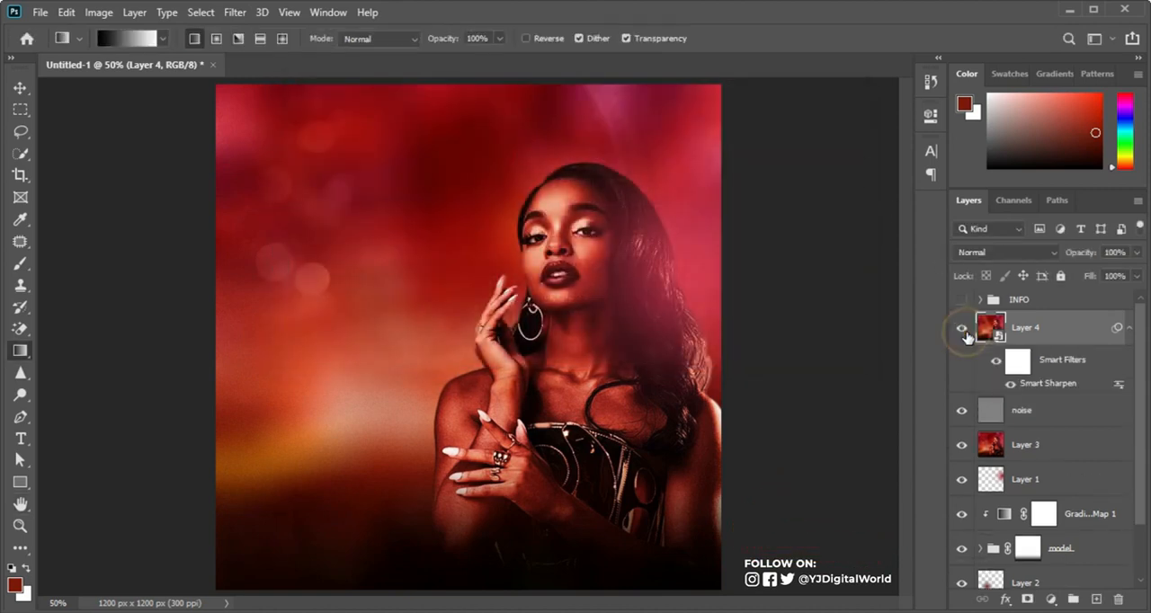
Step: Show the INFO group again and nudge the 18+ badge slightly up and to the right
left_click(1130, 329)
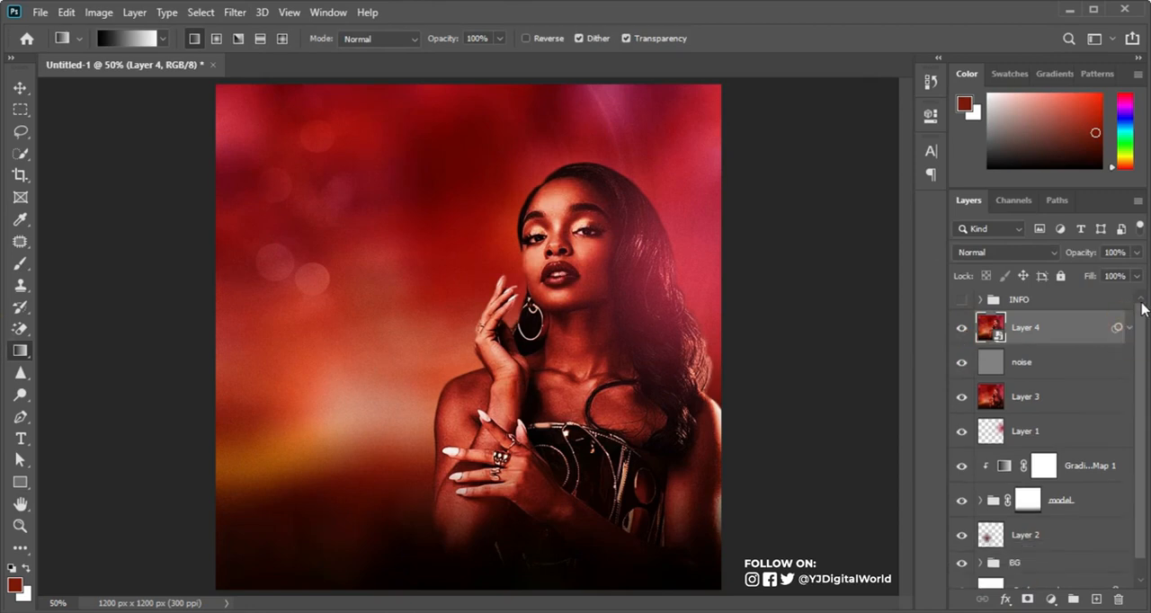
left_click(962, 299)
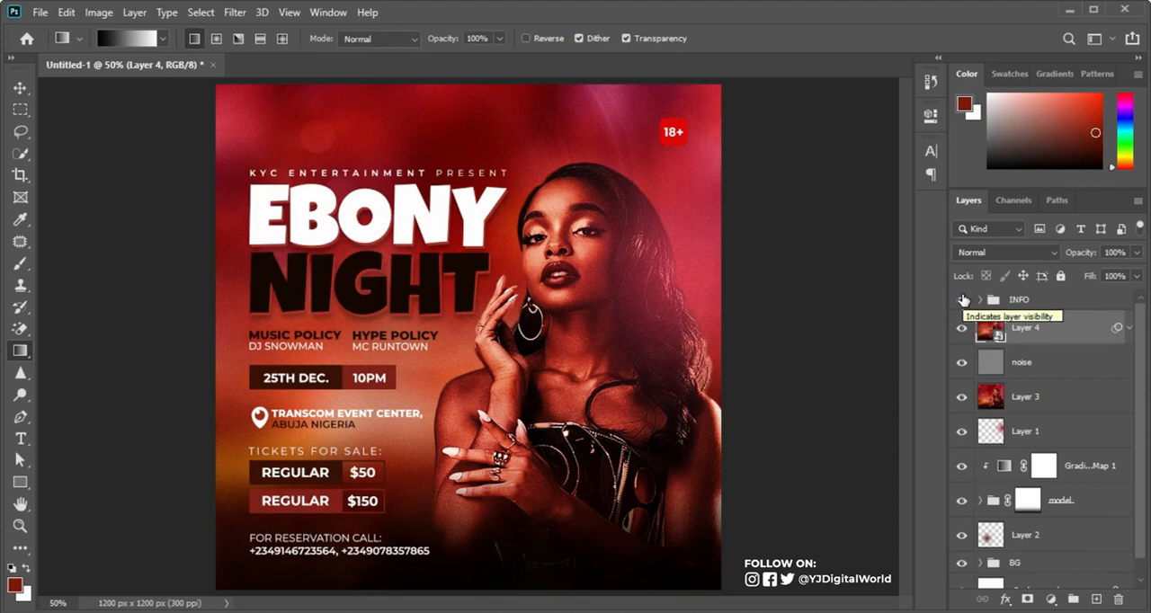
key("v")
Step: Add a Curves adjustment above the INFO group, raise its shadows and highlights to brighten the flyer, and compare before and after
left_click(1019, 300)
left_click(1049, 600)
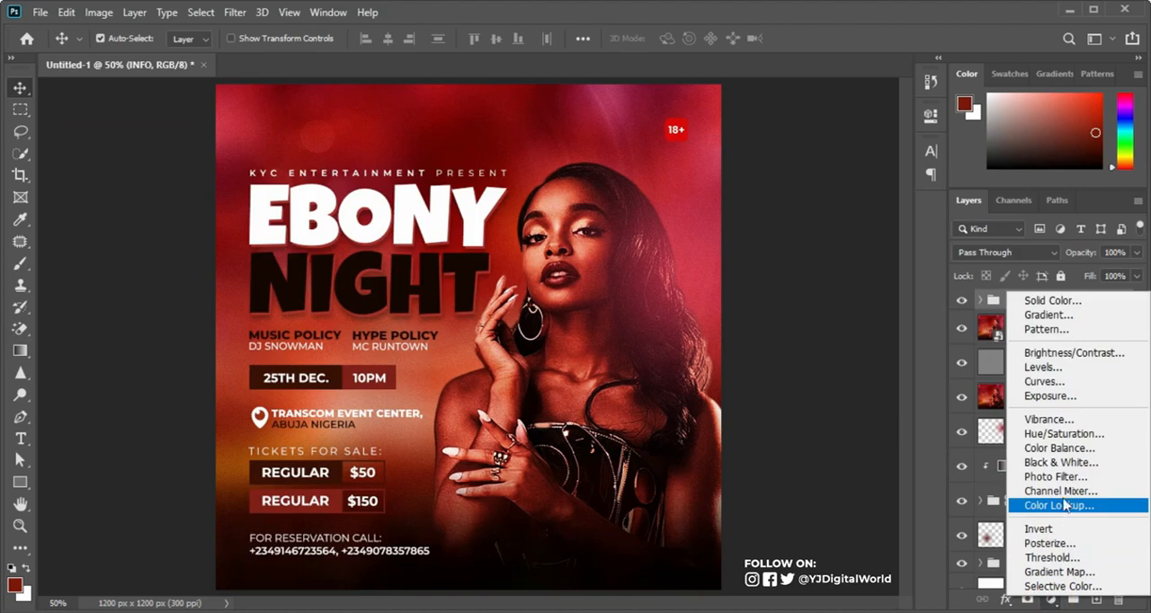
left_click(1059, 381)
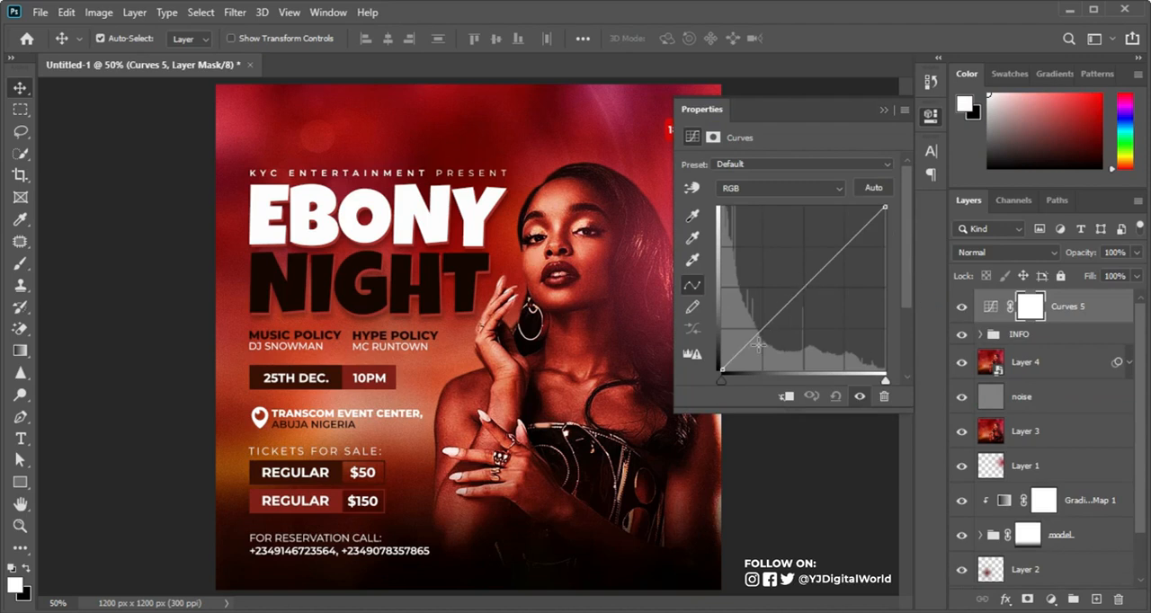
left_click_drag(753, 335, 747, 329)
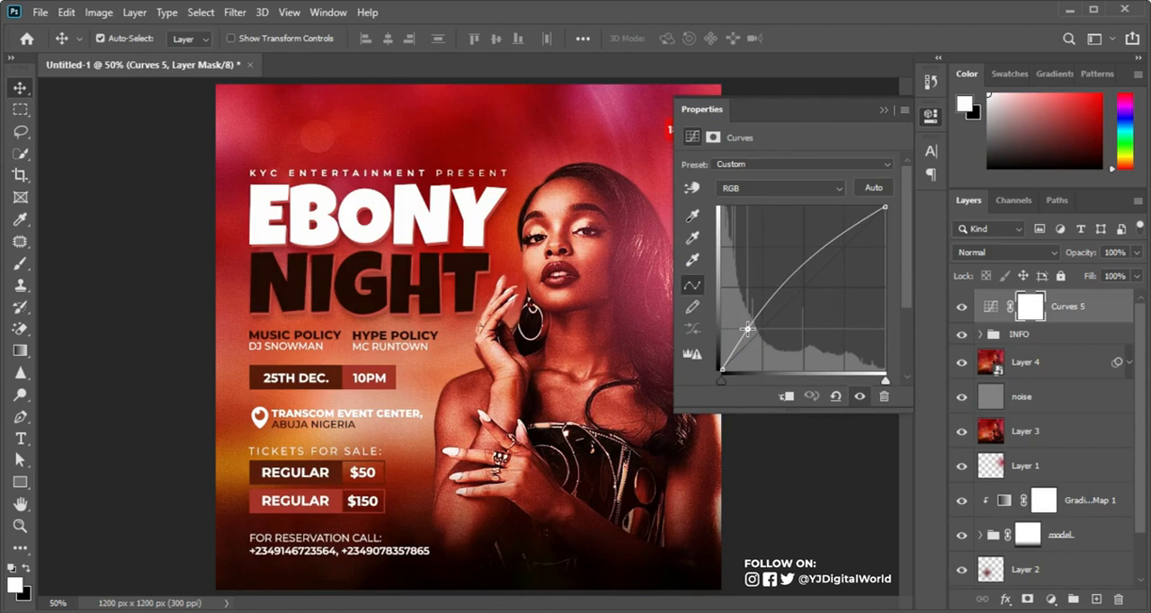
left_click_drag(747, 330, 749, 327)
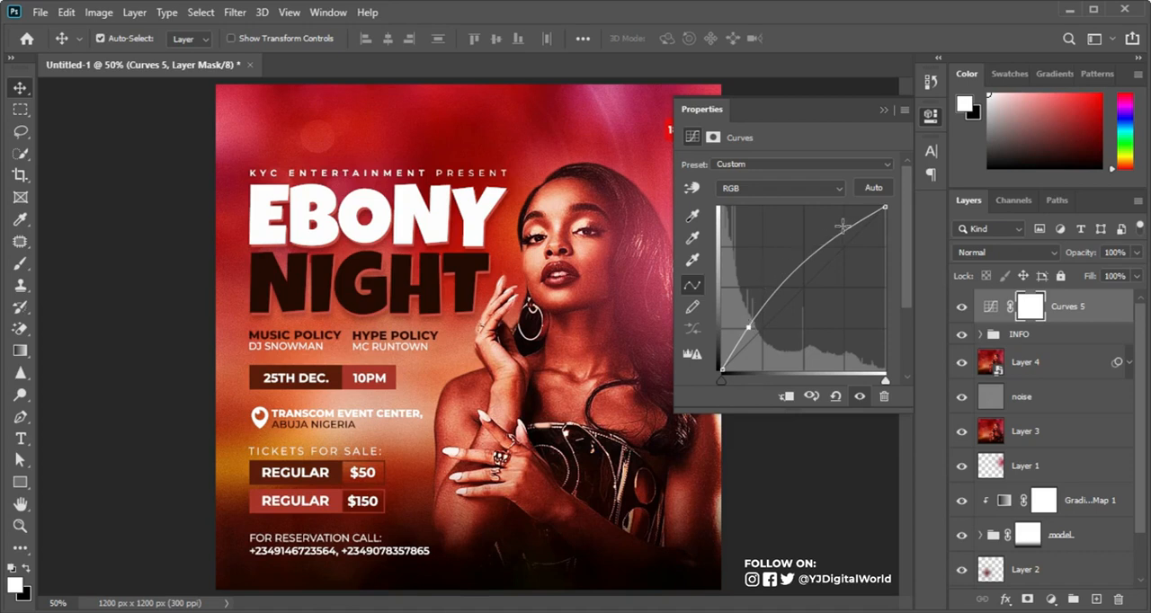
left_click_drag(842, 230, 835, 229)
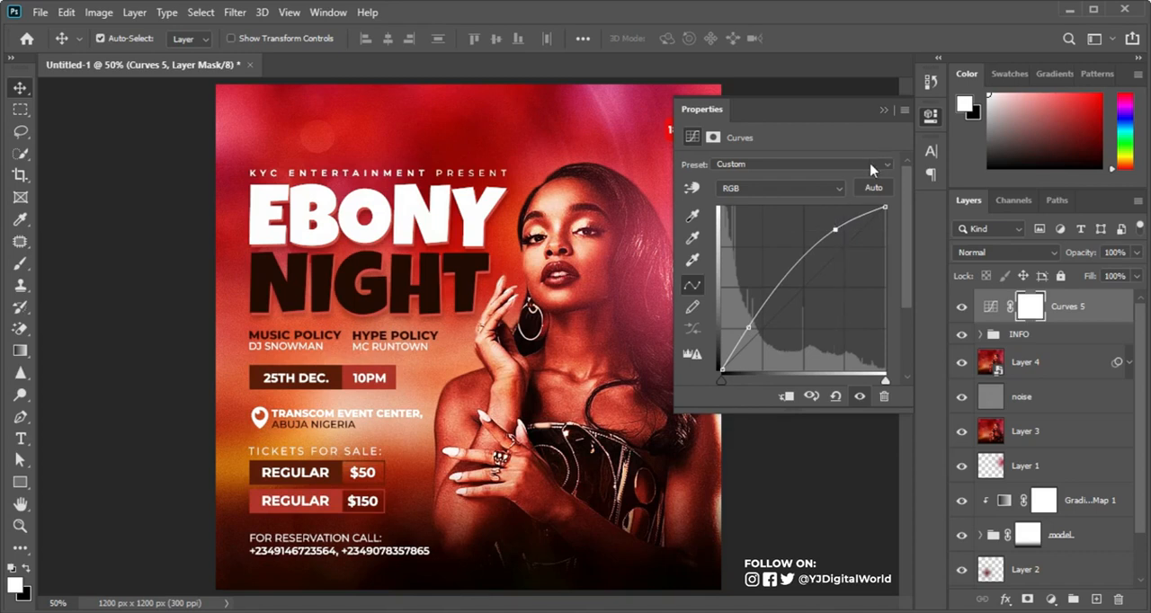
left_click(883, 112)
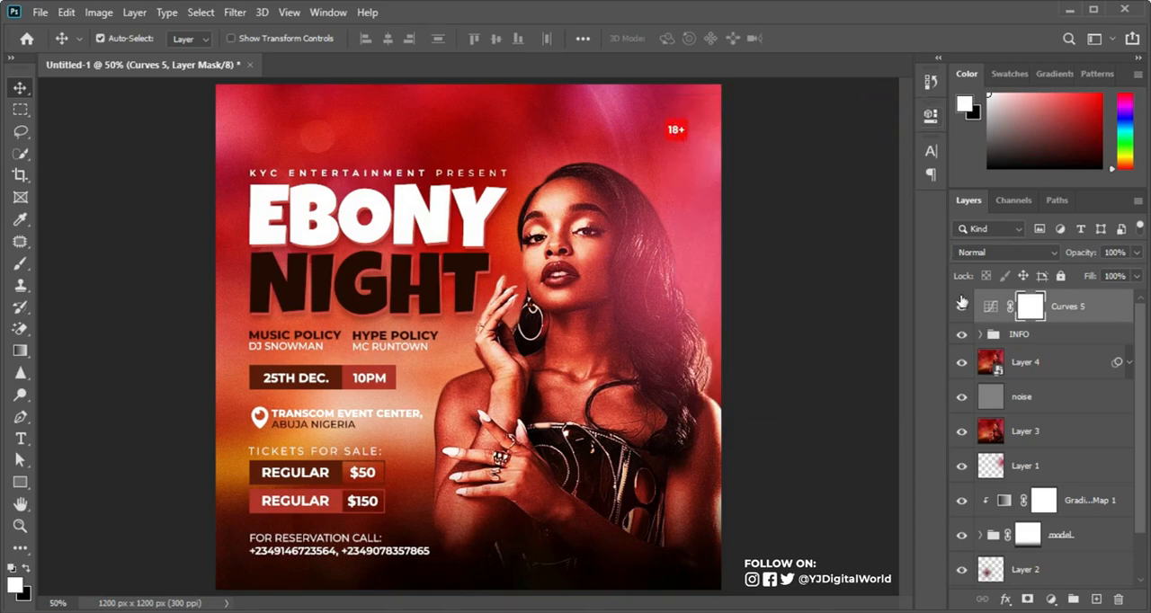
left_click(961, 306)
left_click(961, 306)
left_click(961, 308)
left_click(961, 308)
Step: Add a Color Lookup adjustment above Curves 5 with the Crisp_Winter.look 3DLUT and set its opacity to 50%
left_click(1050, 599)
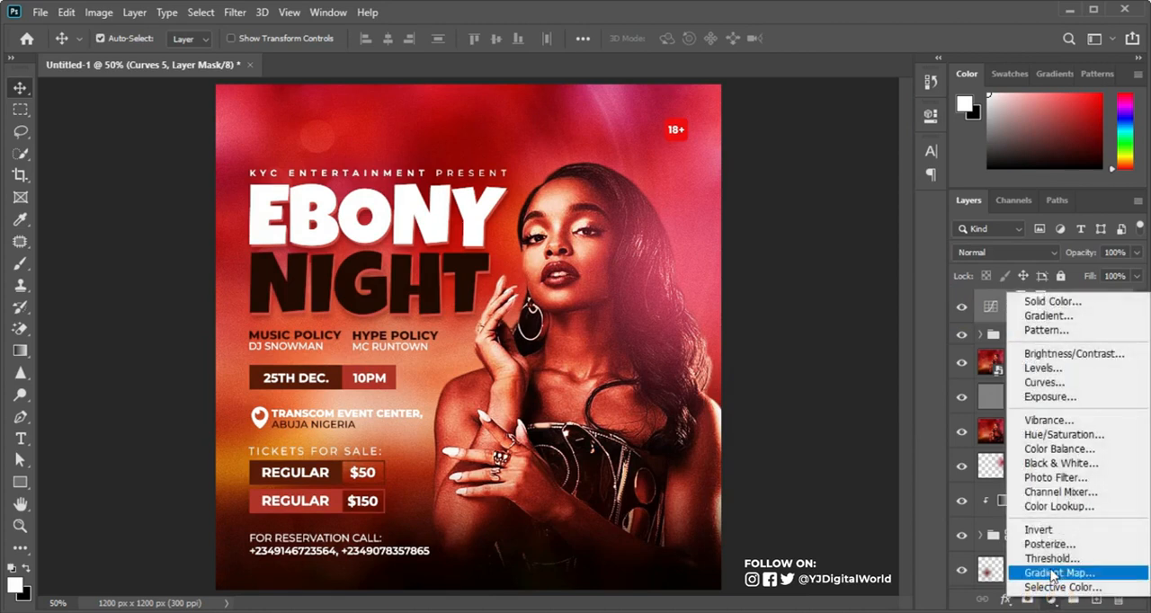
left_click(1069, 506)
left_click(1069, 506)
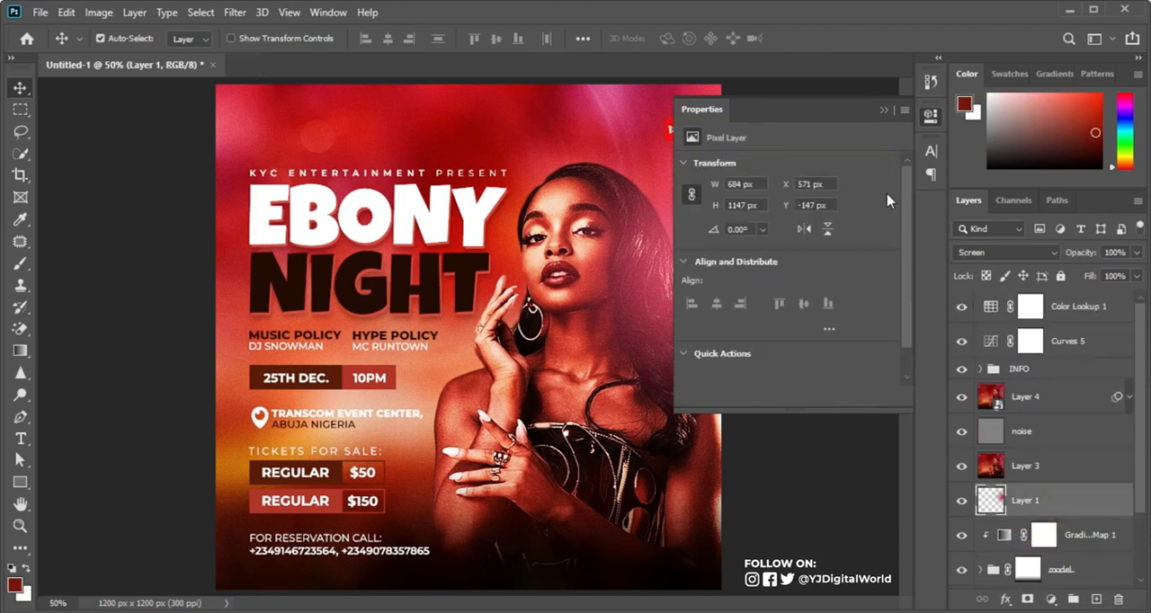
left_click(990, 308)
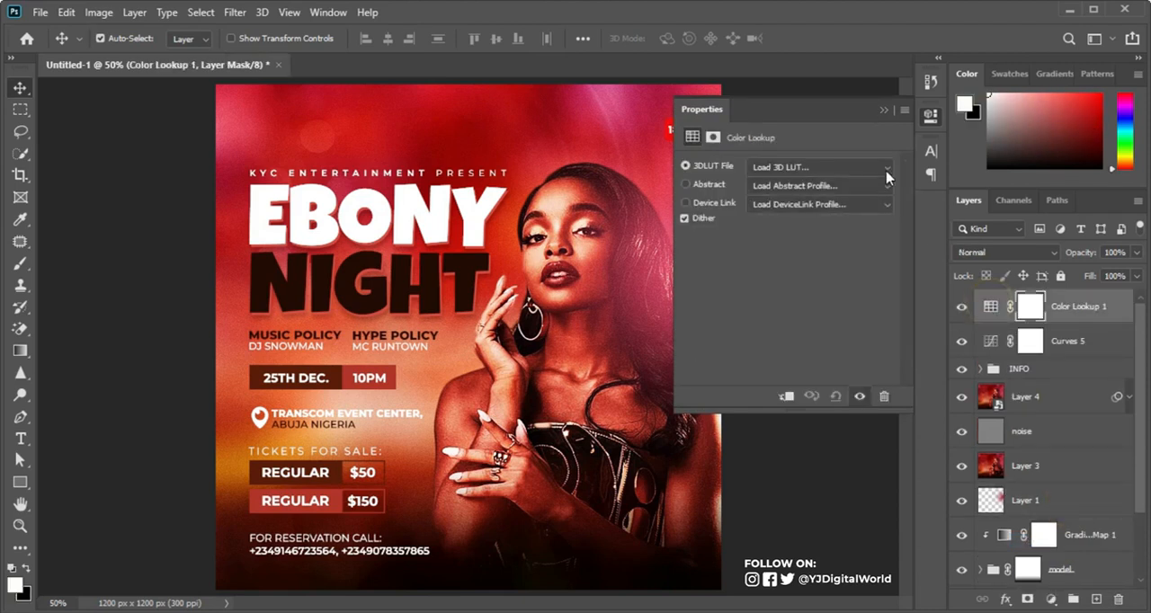
left_click(887, 169)
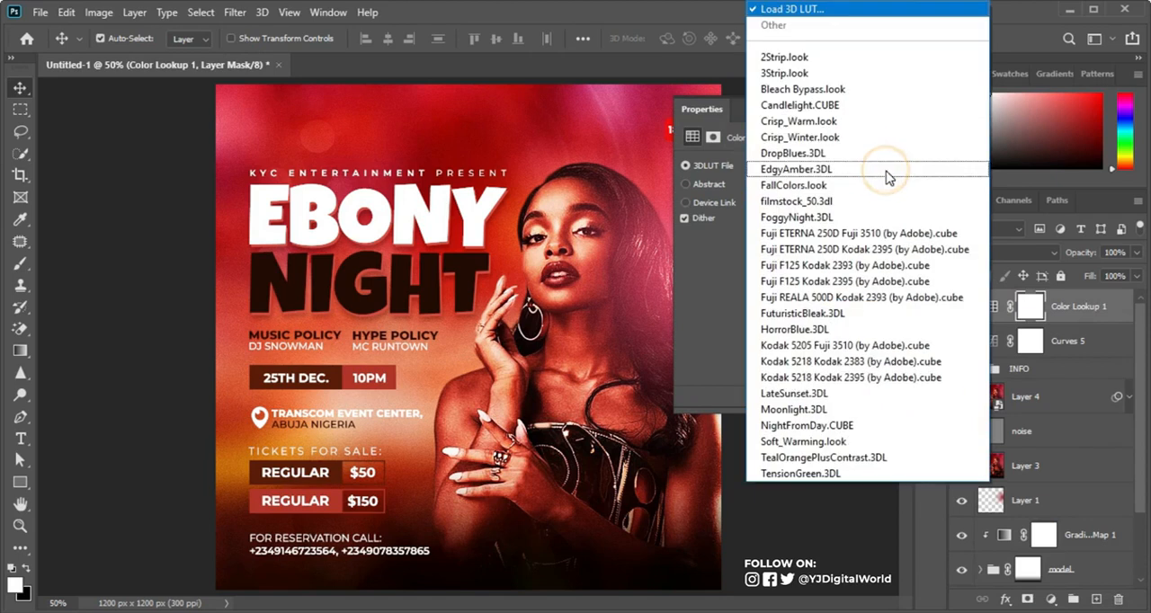
left_click(874, 138)
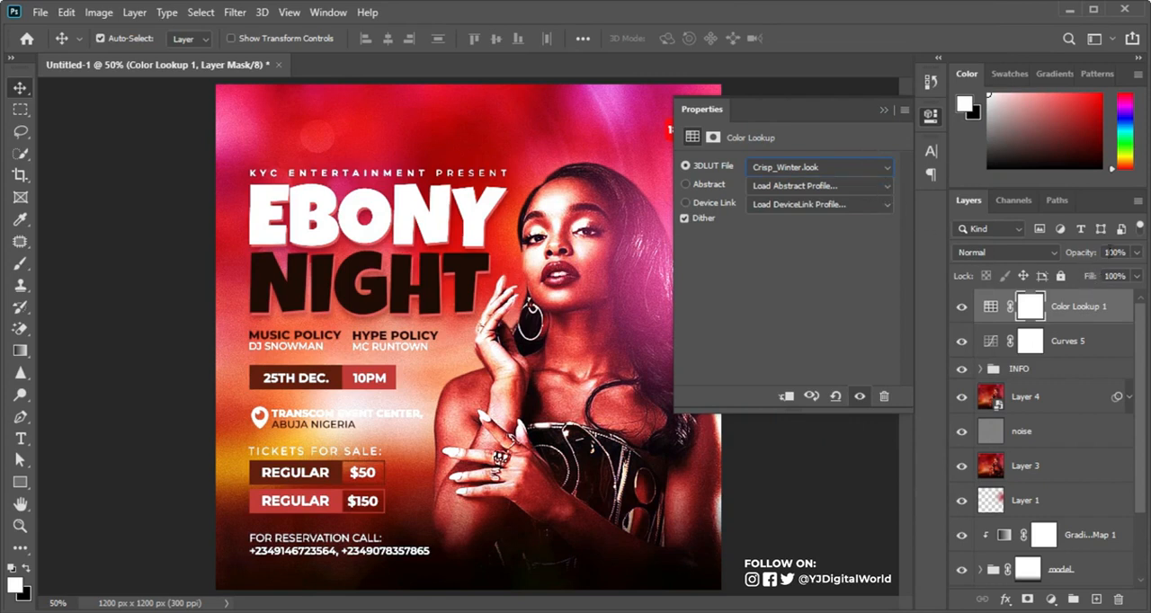
left_click(1114, 250)
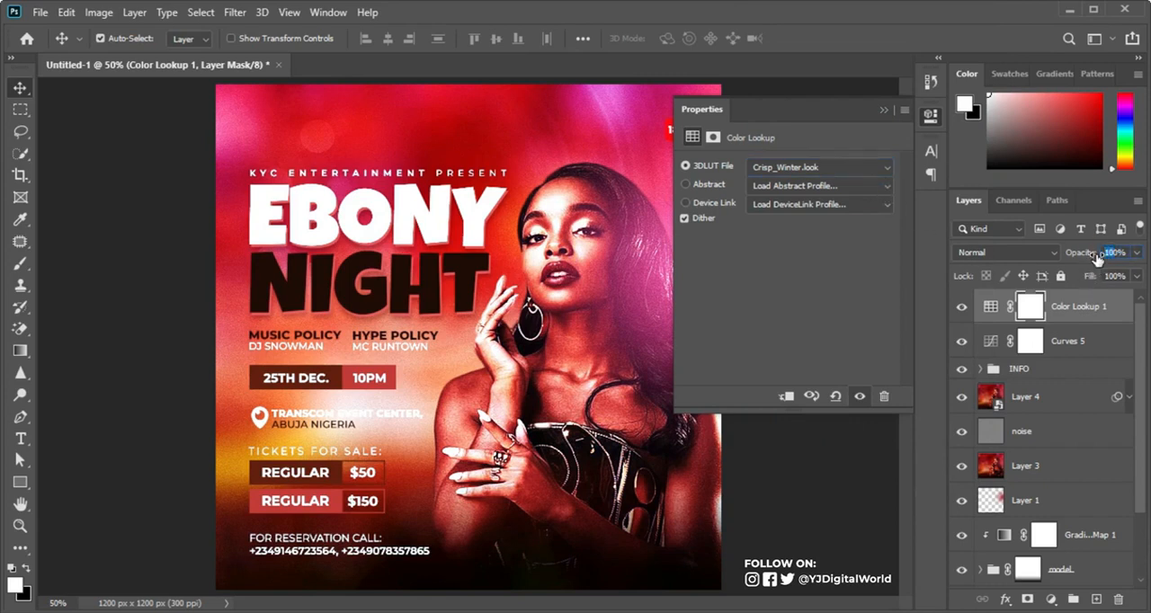
type("50")
key("Return")
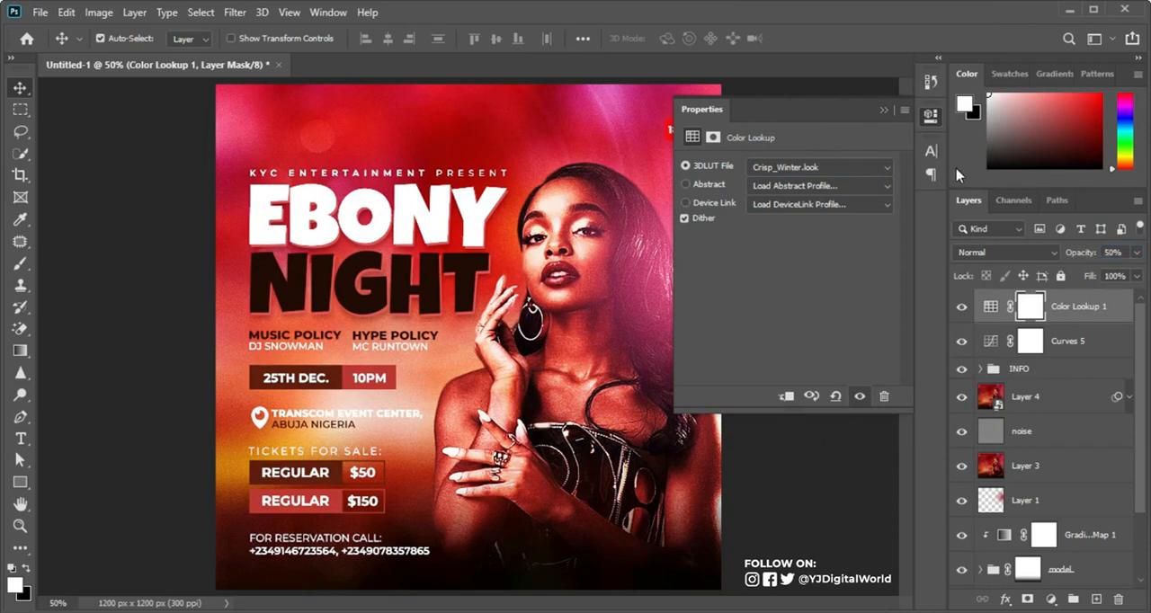
left_click(881, 110)
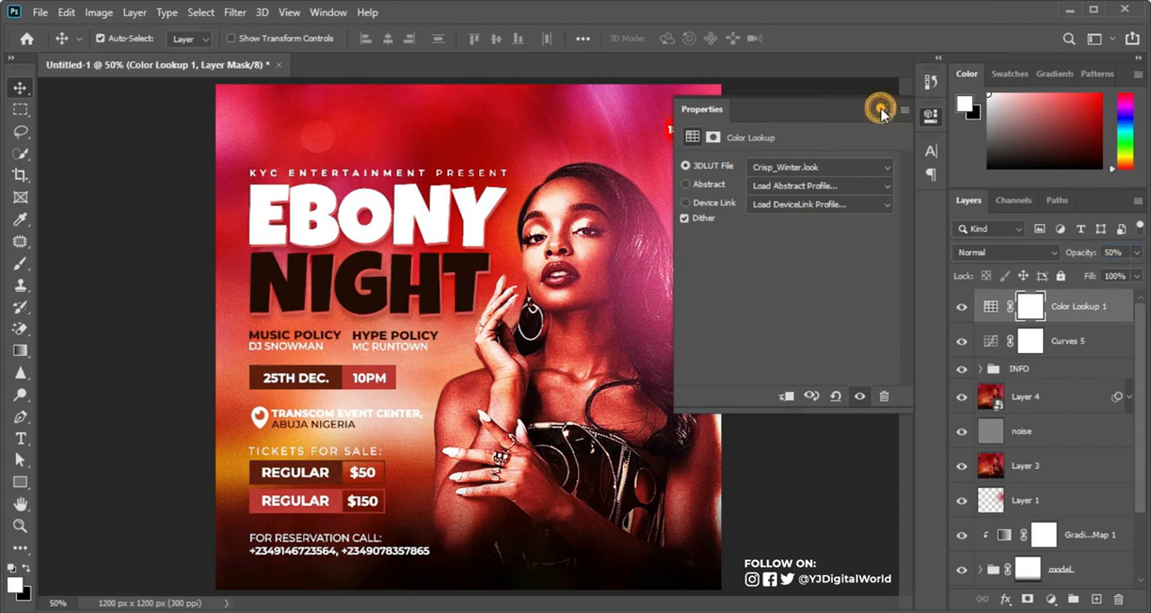
Step: Compare the flyer with and without the Color Lookup adjustment and lower the adjustment's opacity further
left_click(960, 305)
left_click(960, 307)
left_click(960, 307)
left_click(960, 307)
left_click_drag(1082, 253, 1079, 259)
left_click(958, 307)
left_click(958, 307)
left_click(959, 308)
left_click(959, 307)
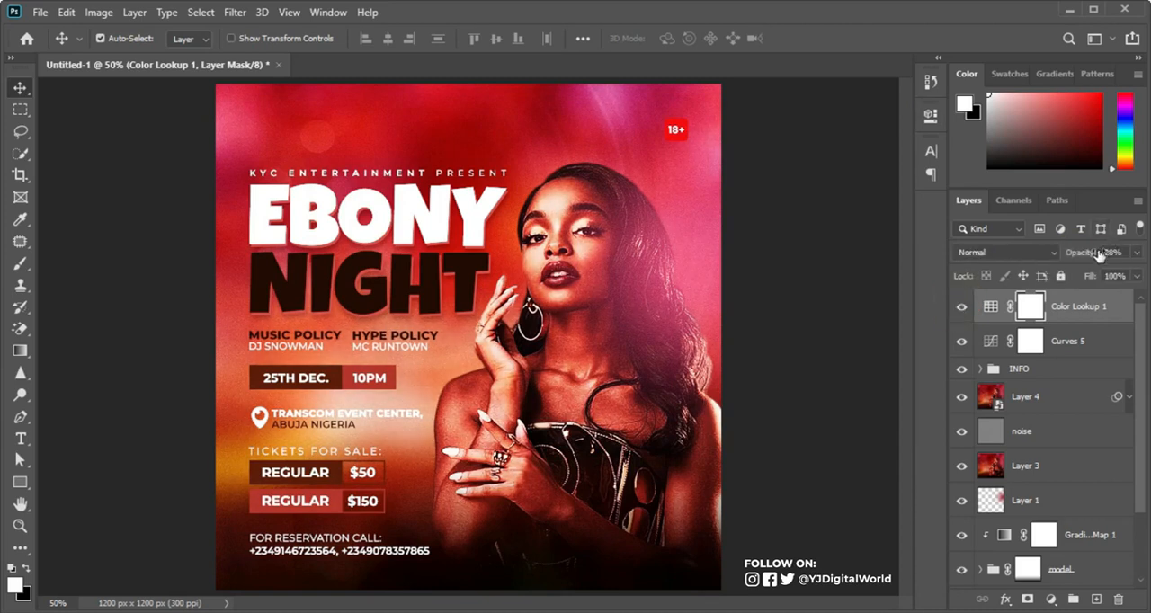